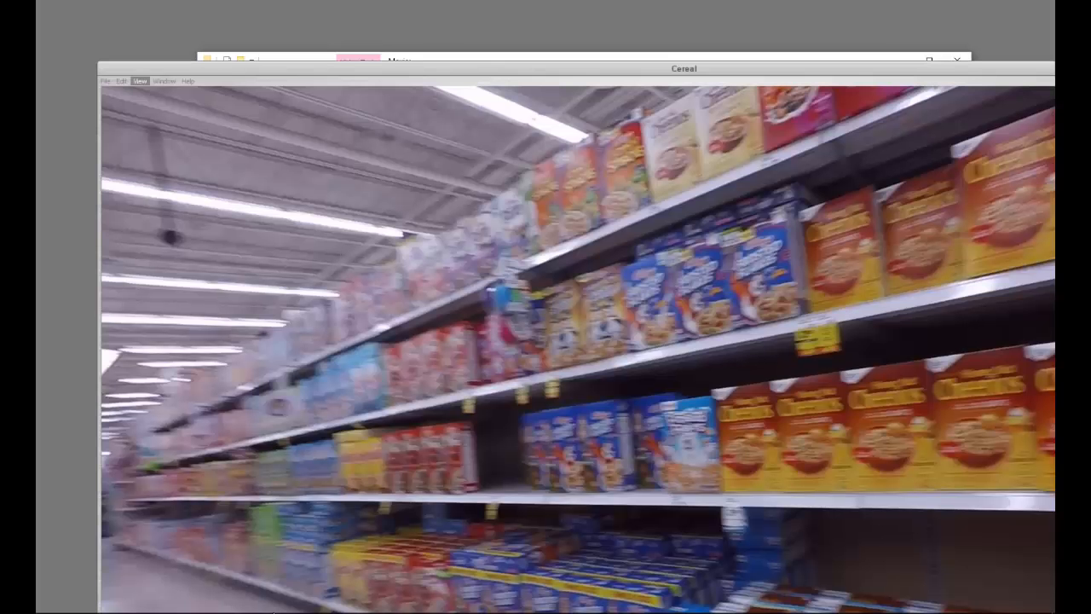
Show the Cereal movie at half size, play through the raw store-aisle footage, and close it
left_click(140, 81)
left_click(155, 94)
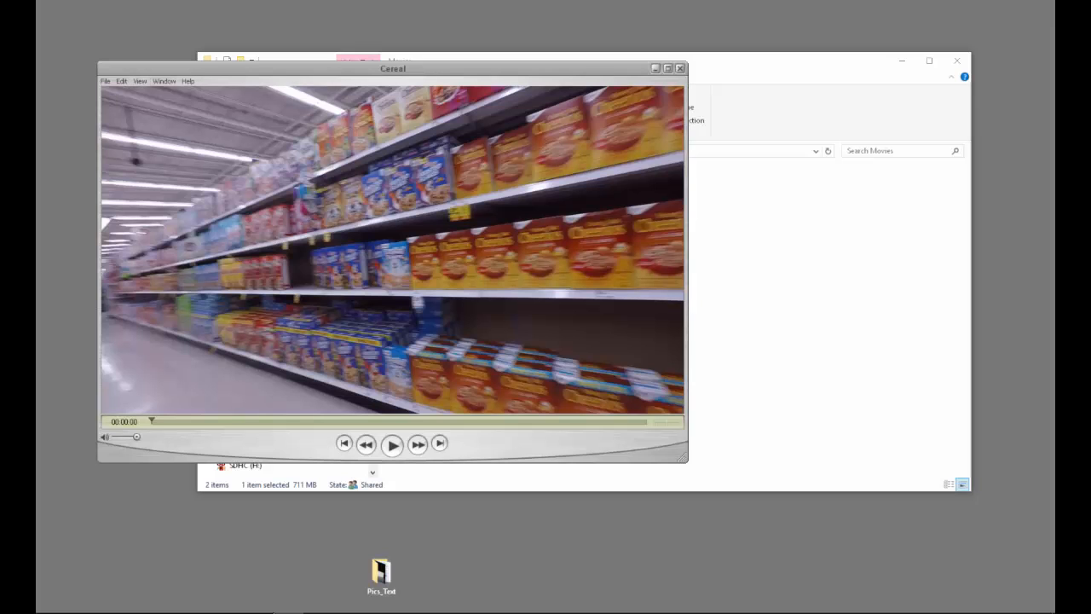
key("space")
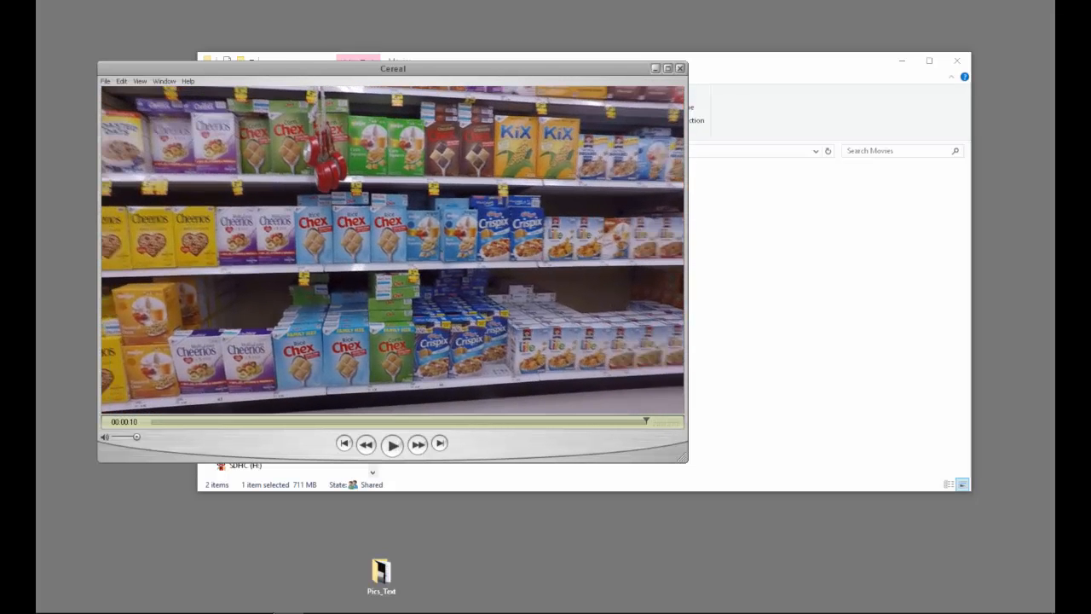
key("space")
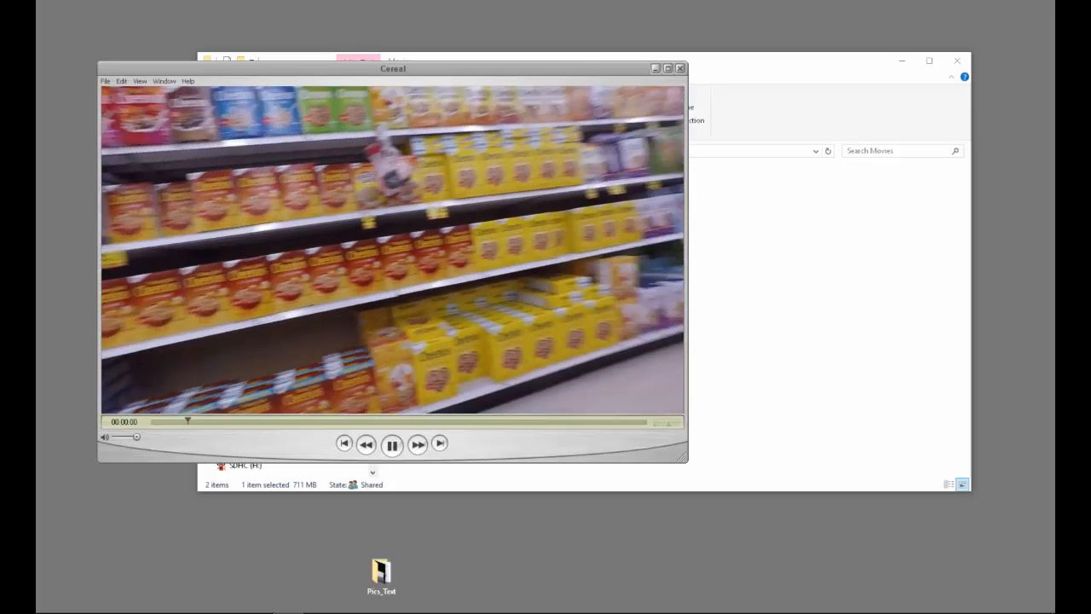
key("space")
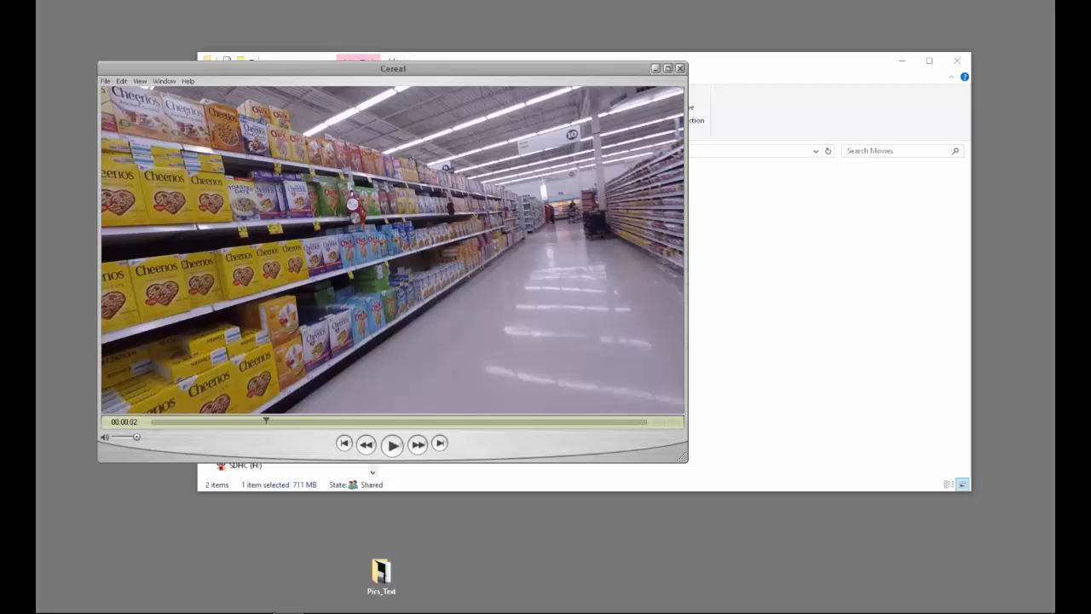
key("ctrl+w")
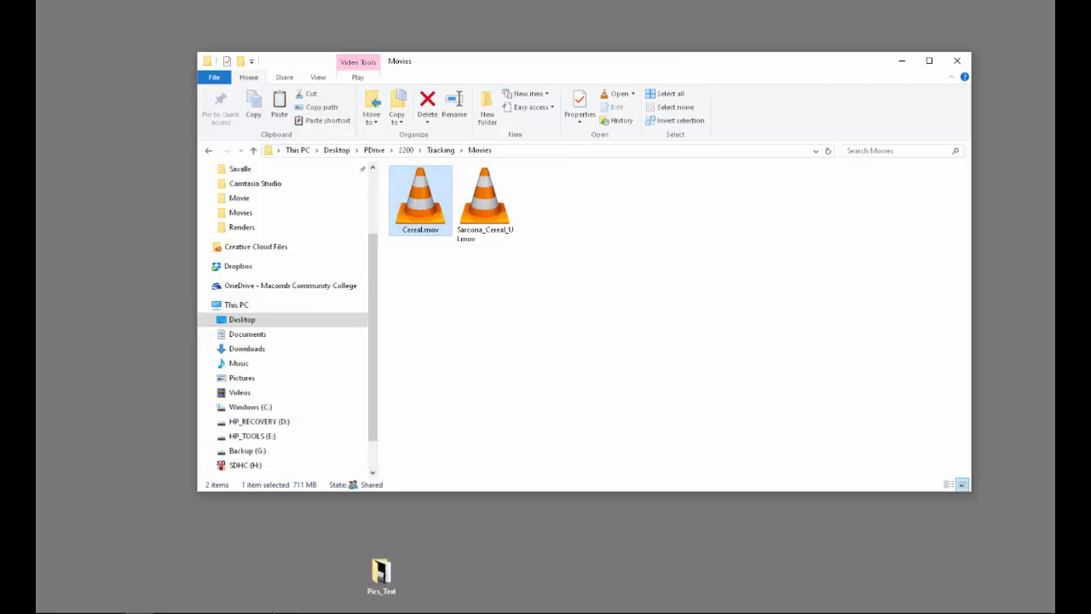
Open the Cereal UI movie from the Movies folder in QuickTime Player and show it at half size
right_click(473, 217)
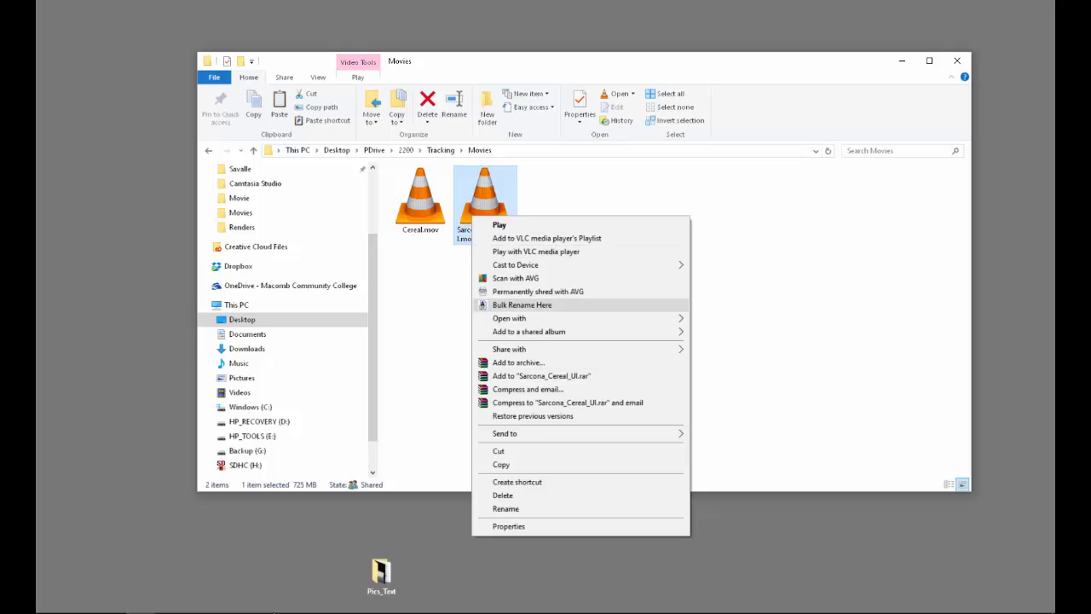
mouse_move(546, 318)
left_click(736, 359)
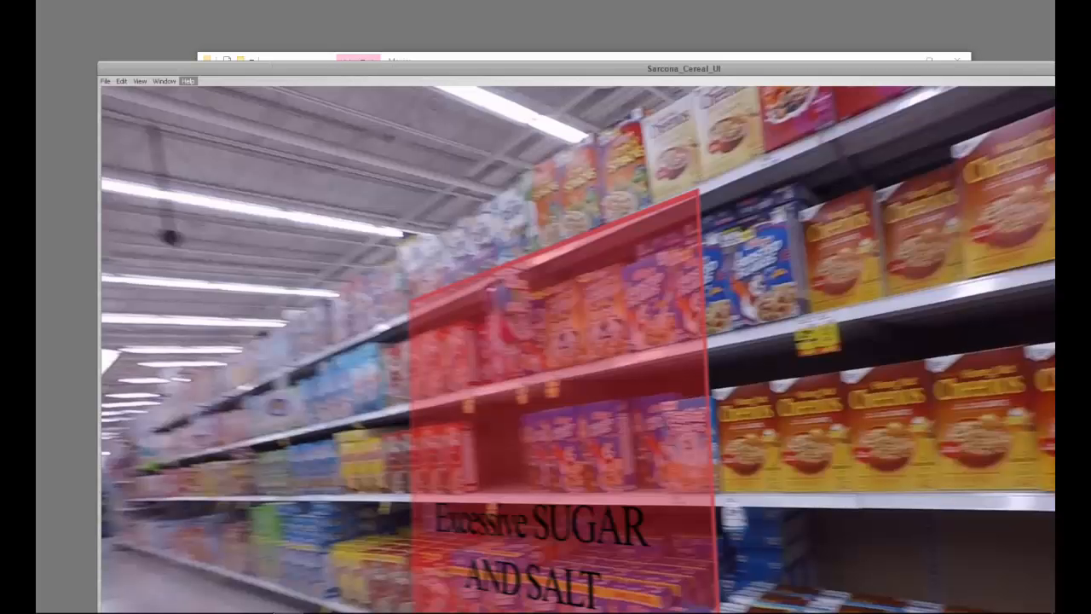
left_click(140, 81)
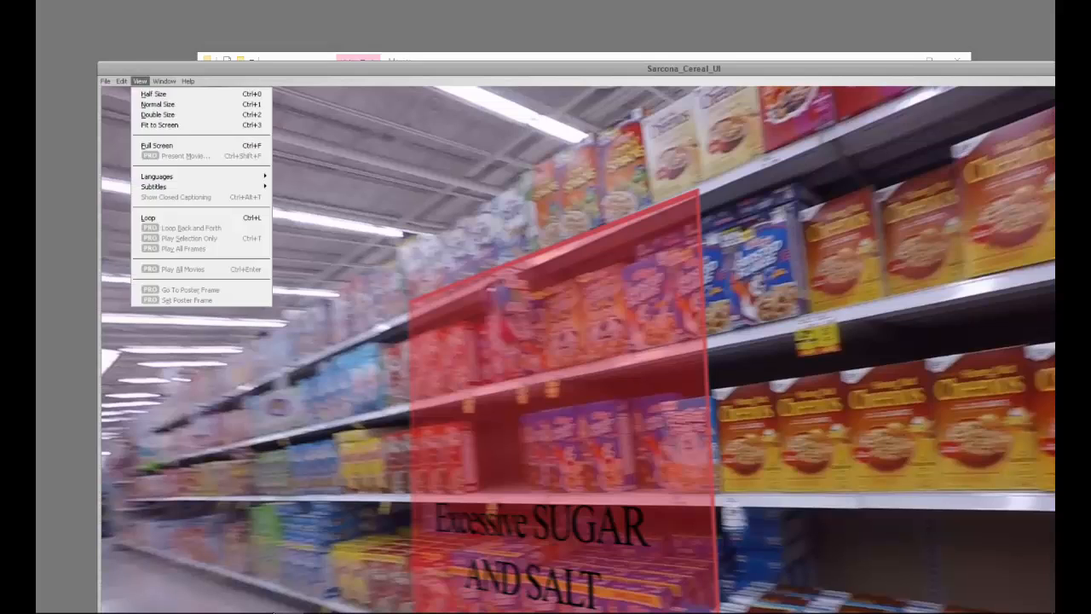
left_click(153, 94)
left_click_drag(248, 68, 218, 36)
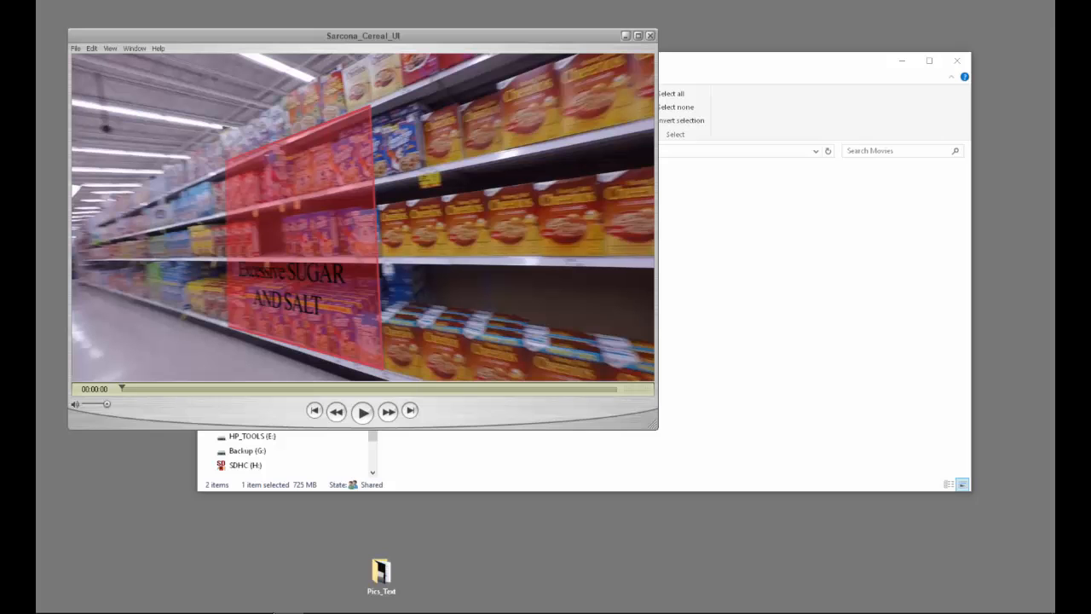
Play the Cereal UI movie, pausing to examine the tracked Rice Chex sale callout, and close it
key("space")
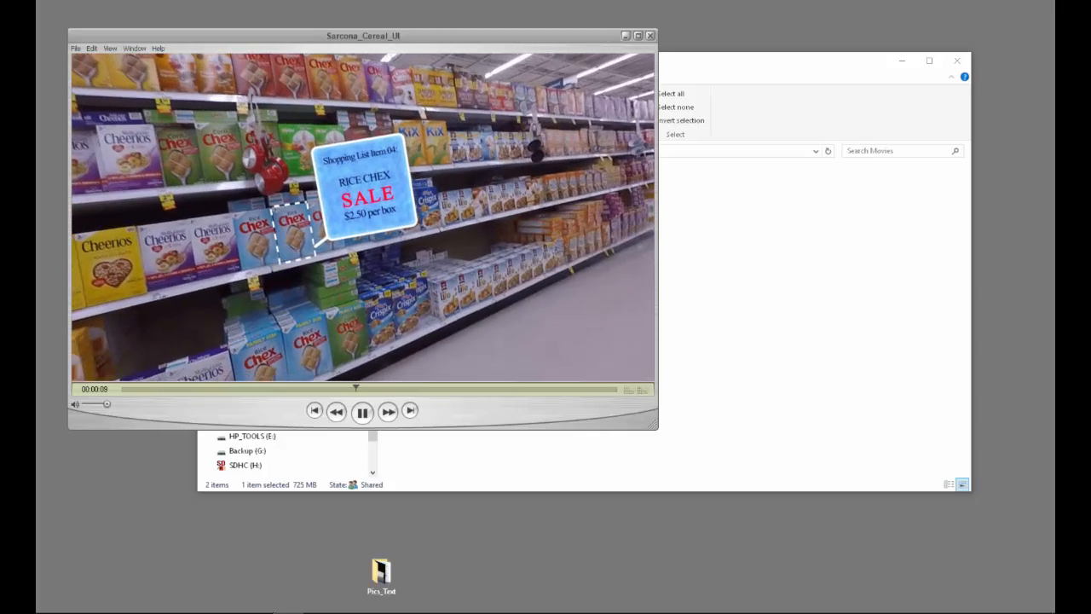
key("space")
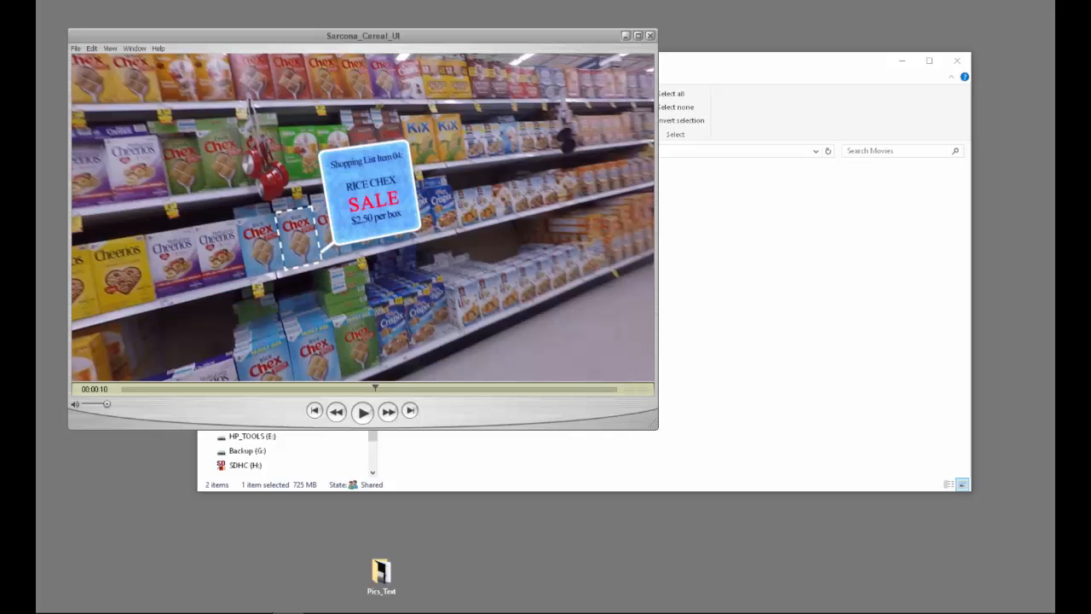
key("space")
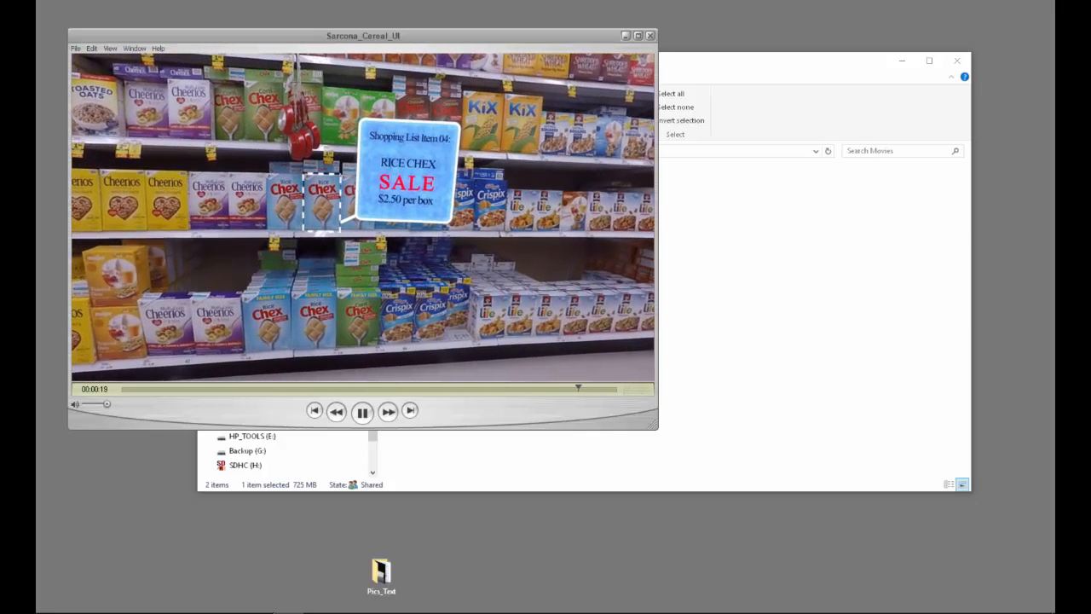
key("space")
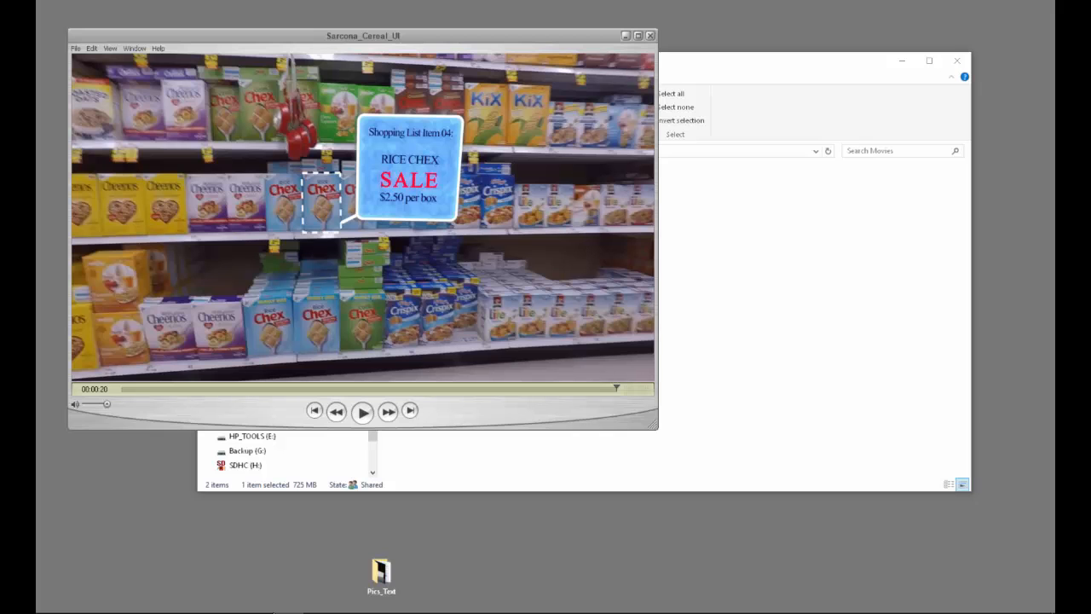
key("ctrl+w")
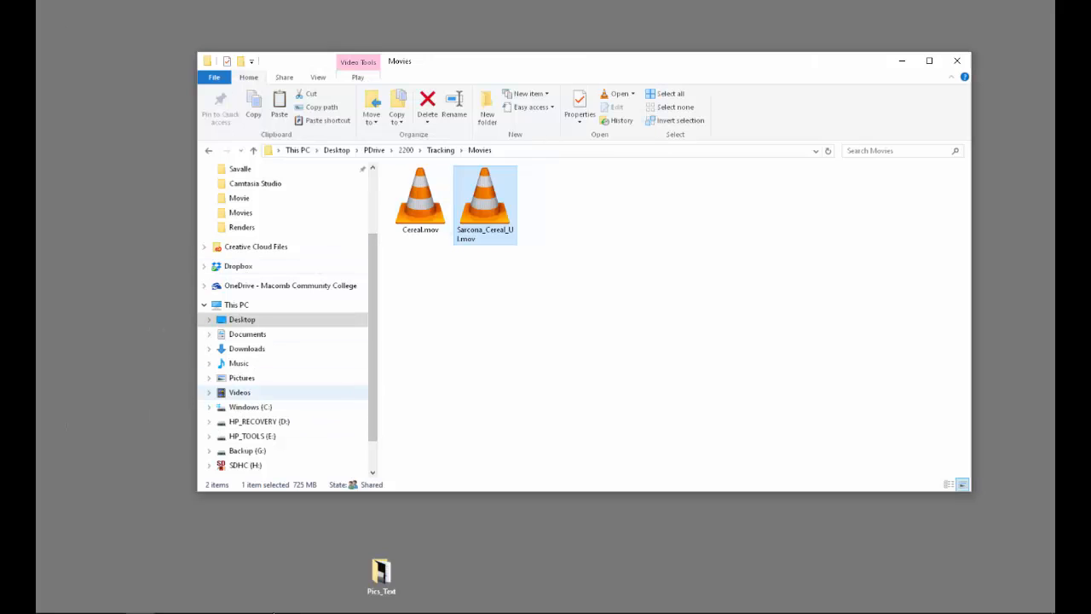
Browse the Backup (G:) drive to DEMO > Reels and open the 2560_W16 demo reel in VLC
left_click(247, 451)
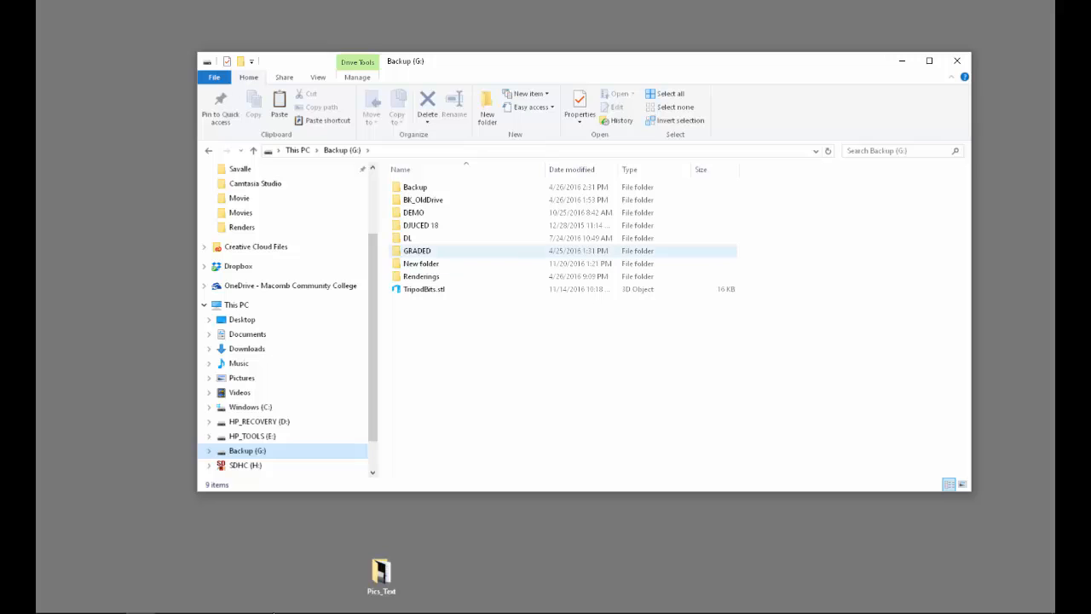
left_click(413, 213)
double_click(413, 213)
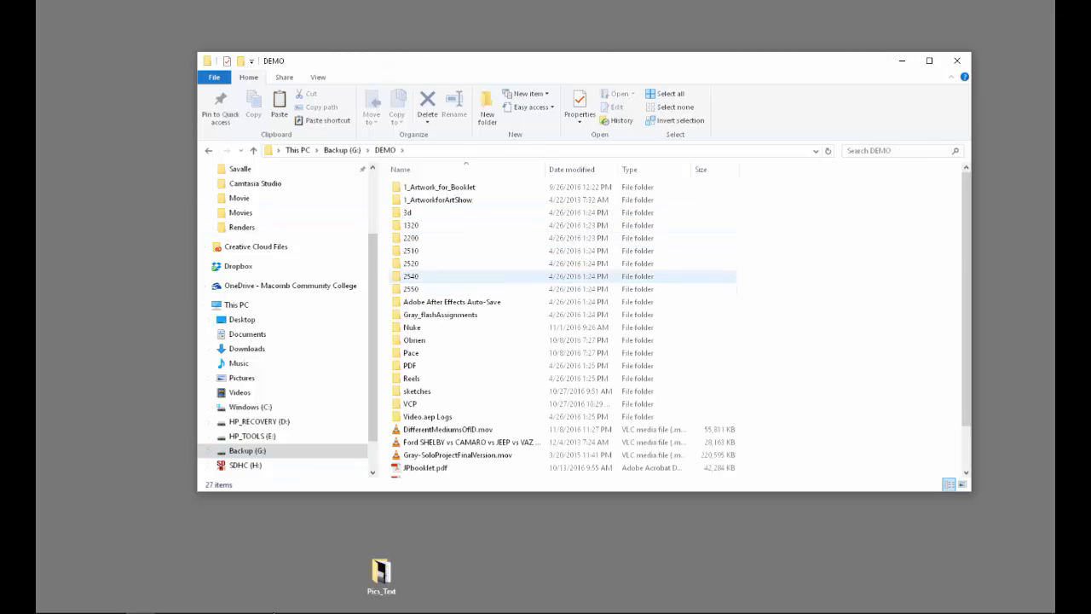
double_click(418, 264)
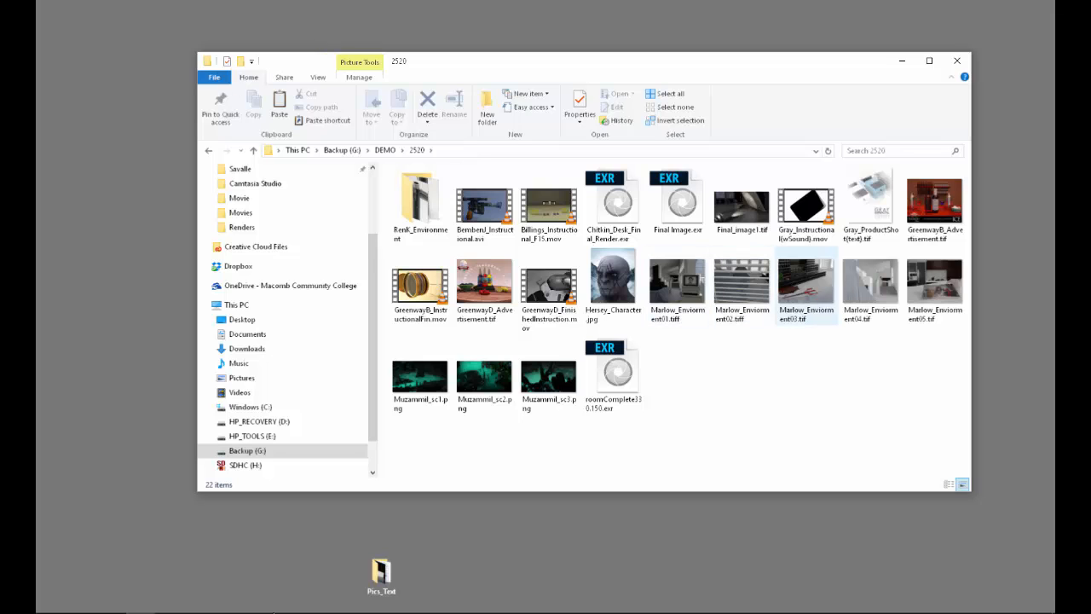
key("alt+Left")
left_click(416, 379)
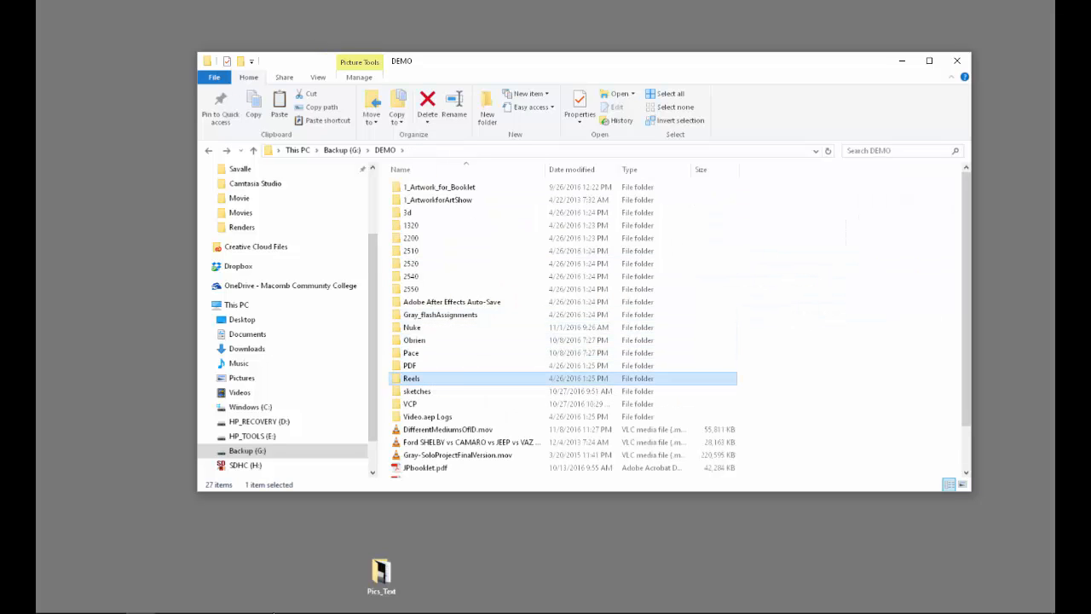
double_click(416, 379)
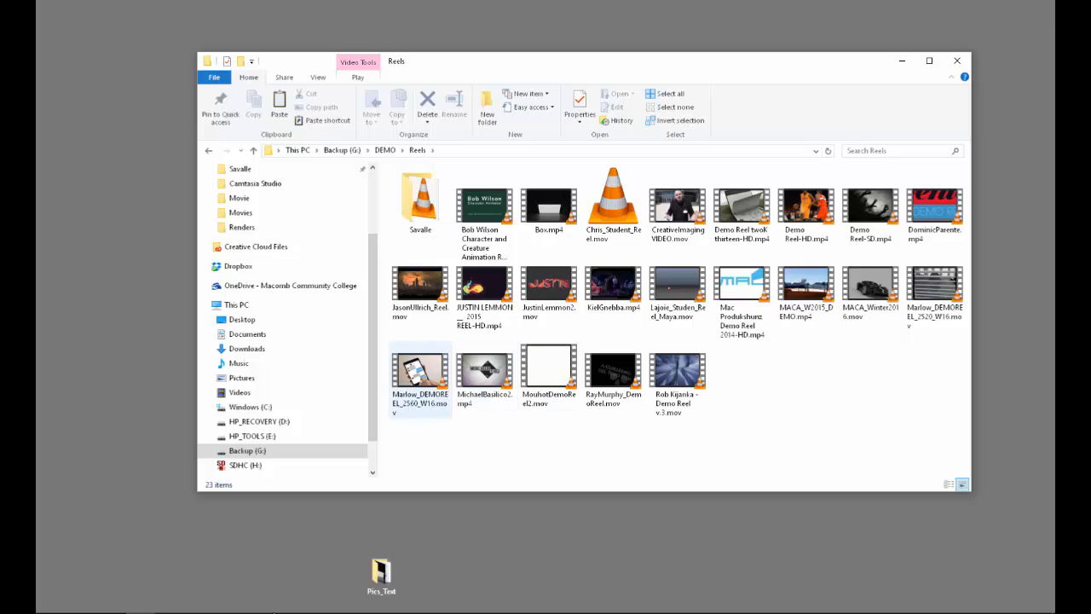
double_click(420, 372)
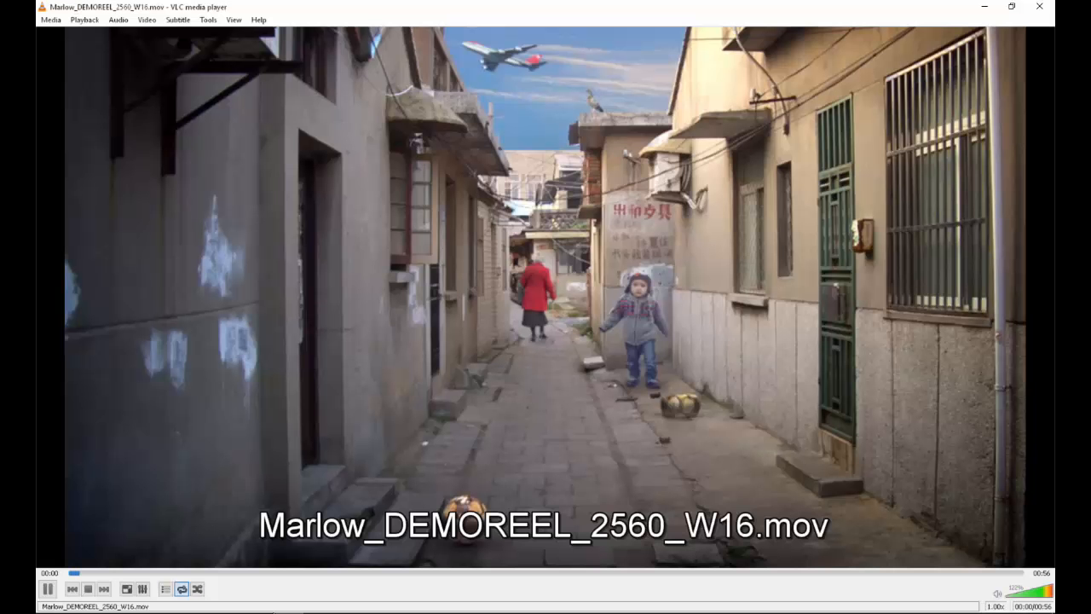
Examine the handheld phone shot with the tracked chat screen in the demo reel
left_click(238, 573)
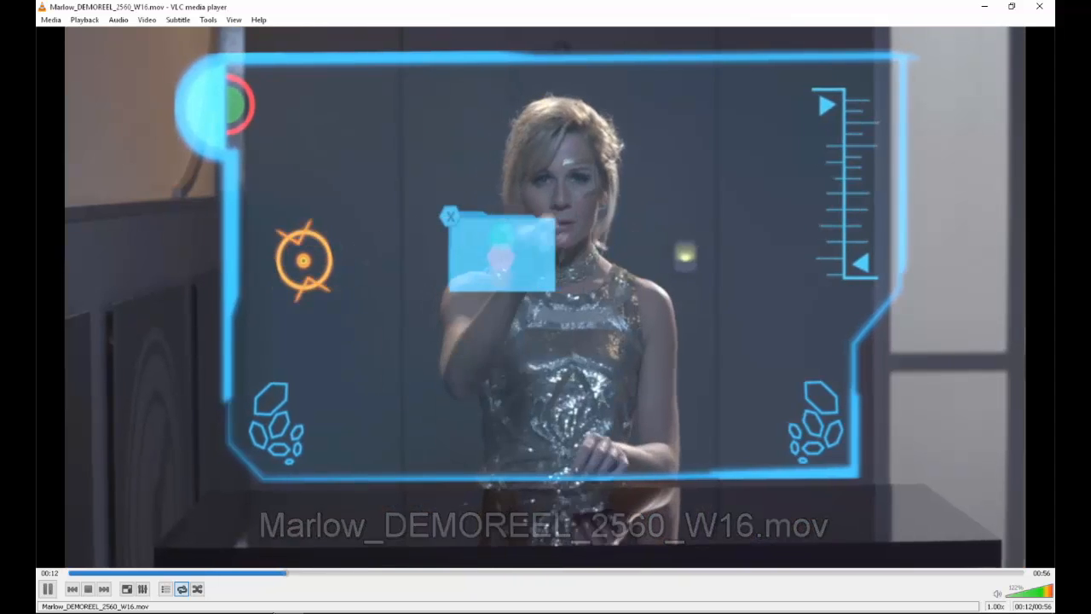
left_click(211, 573)
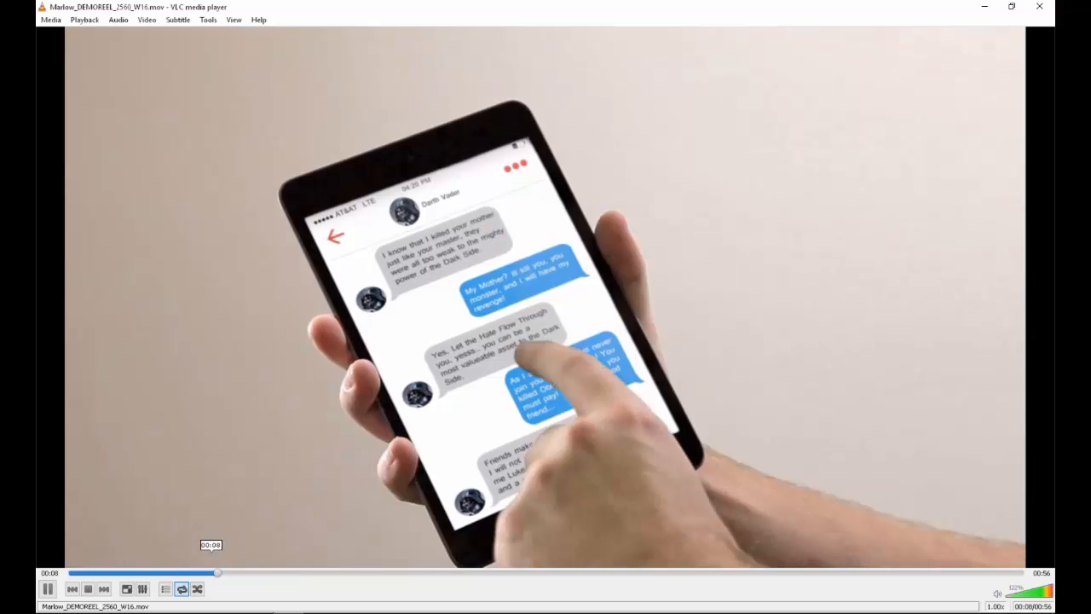
key("space")
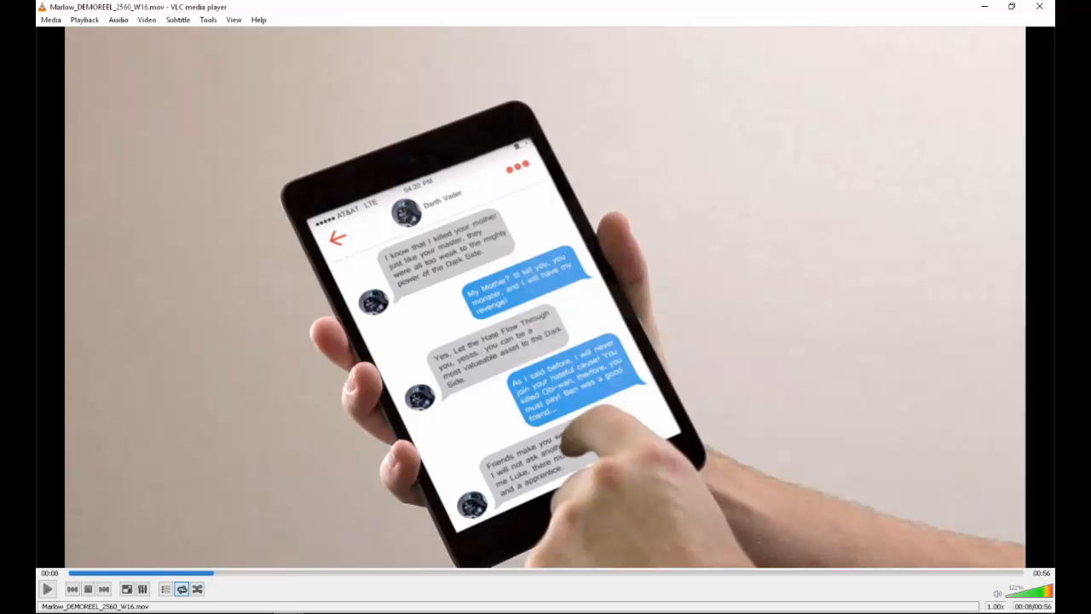
key("p")
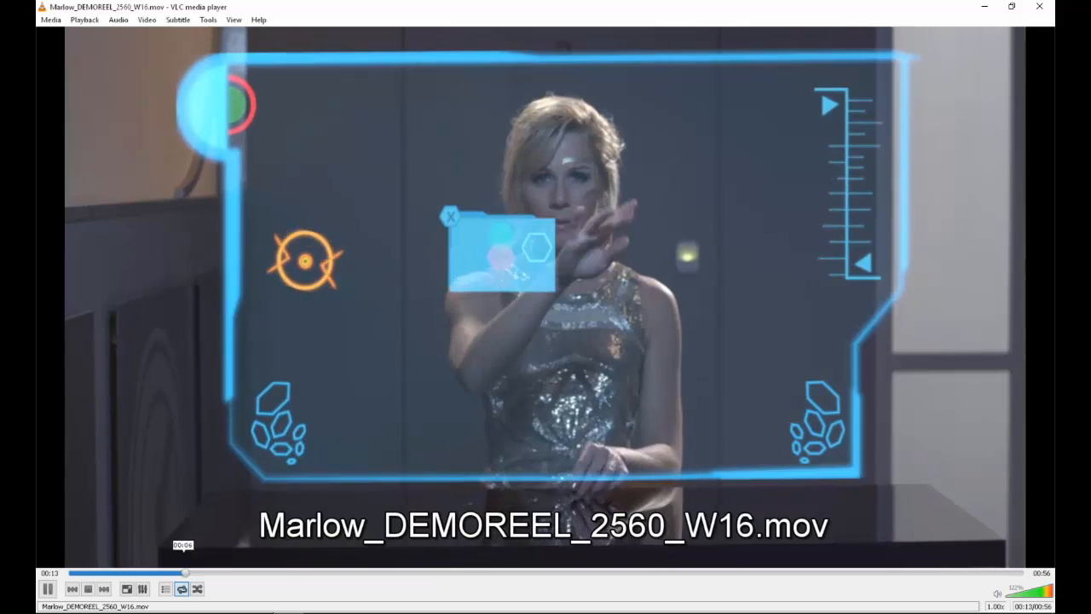
left_click(181, 573)
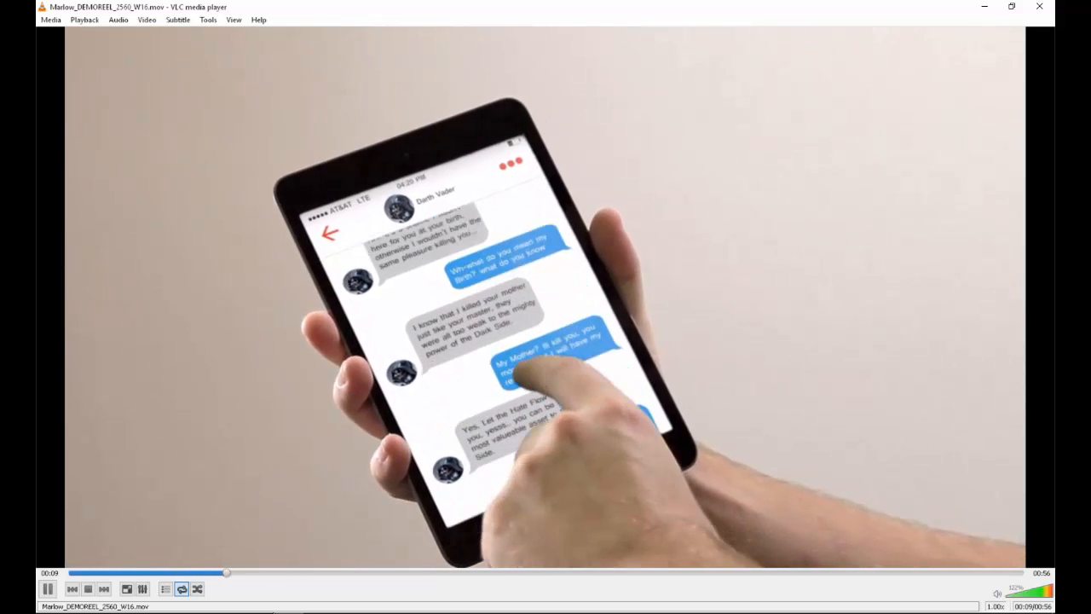
key("space")
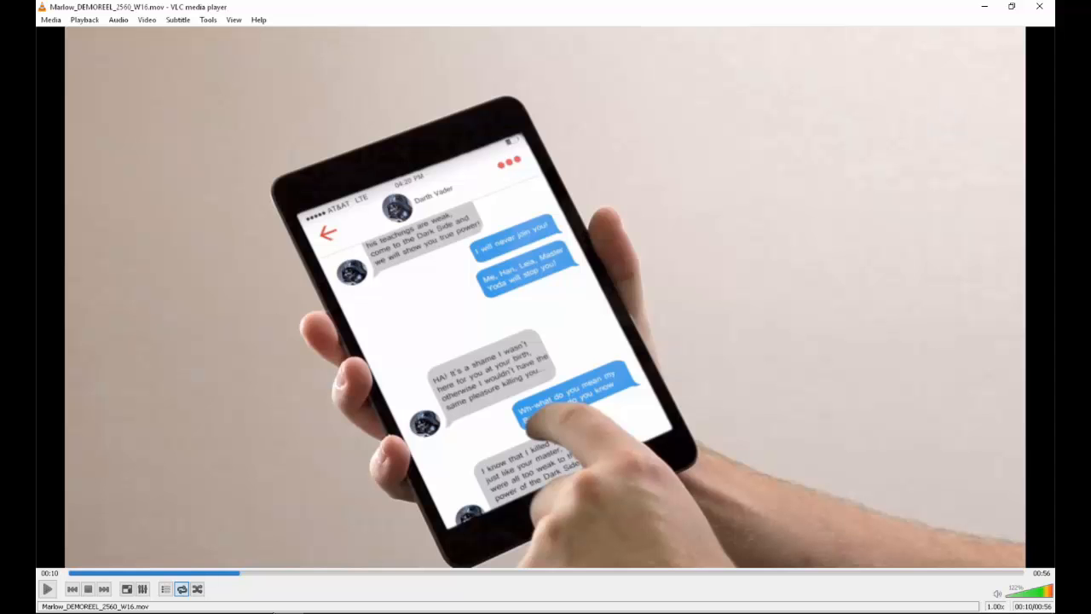
Play on through the holographic interface shots in the demo reel, pausing to examine them, and close the player
key("space")
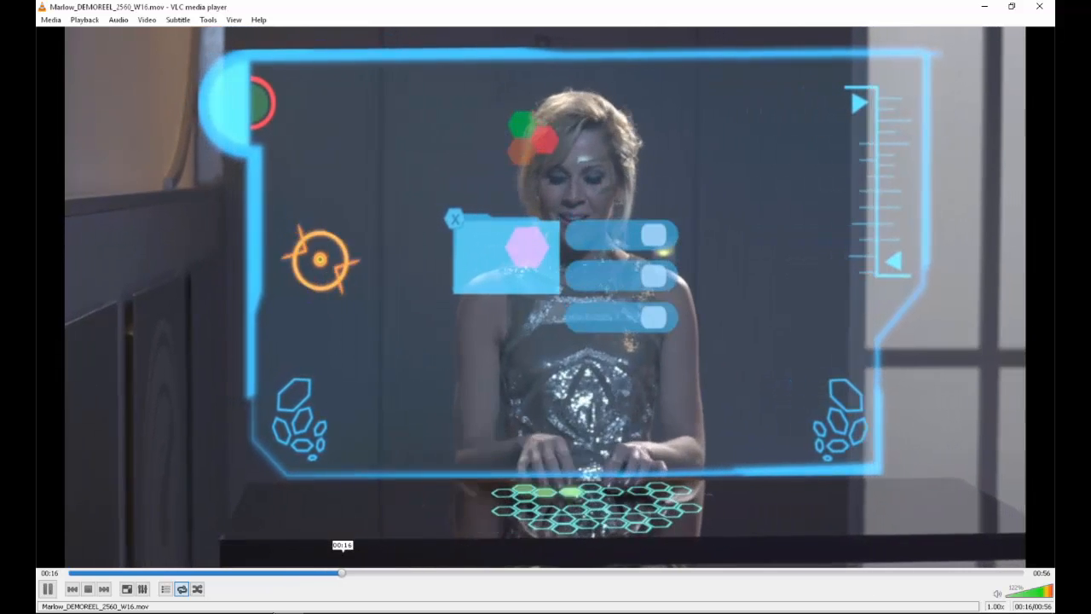
key("space")
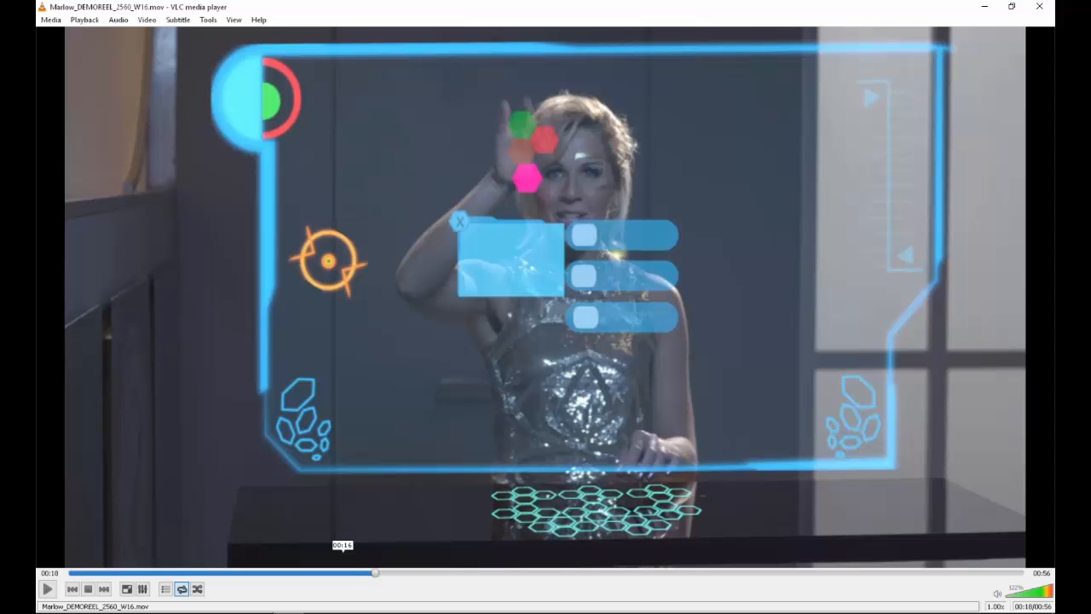
key("space")
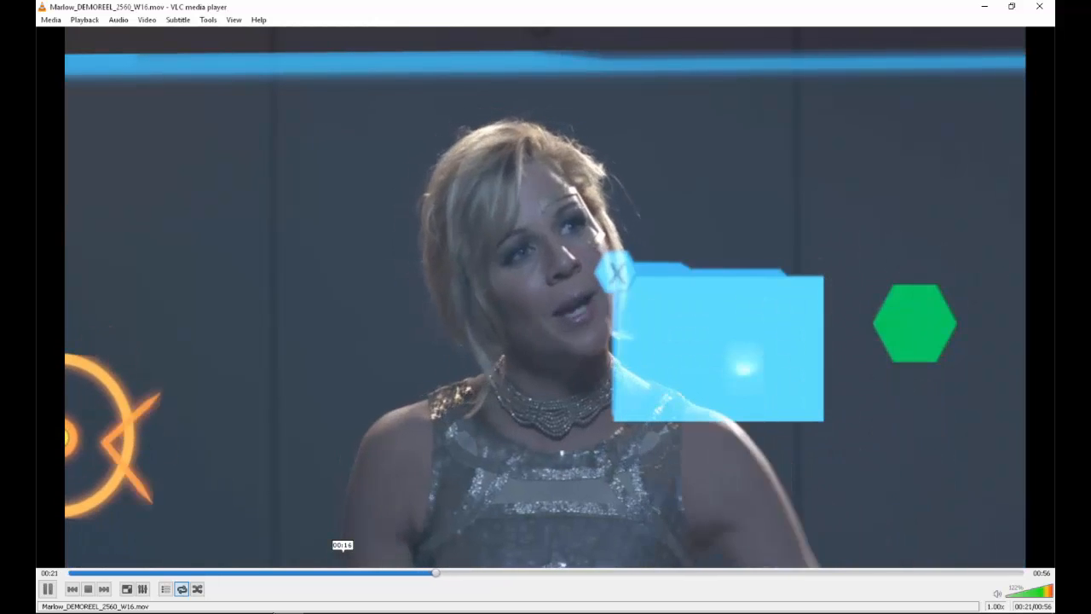
key("space")
key("alt+F4")
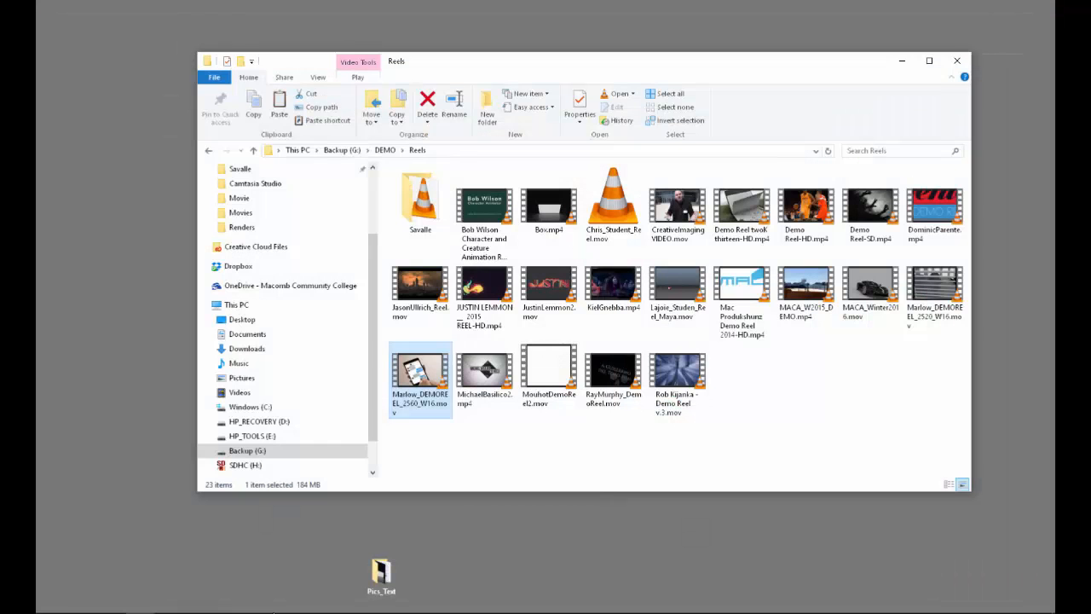
Close the Reels folder window and switch to After Effects
key("alt+F4")
key("alt+Tab")
key("alt+Tab")
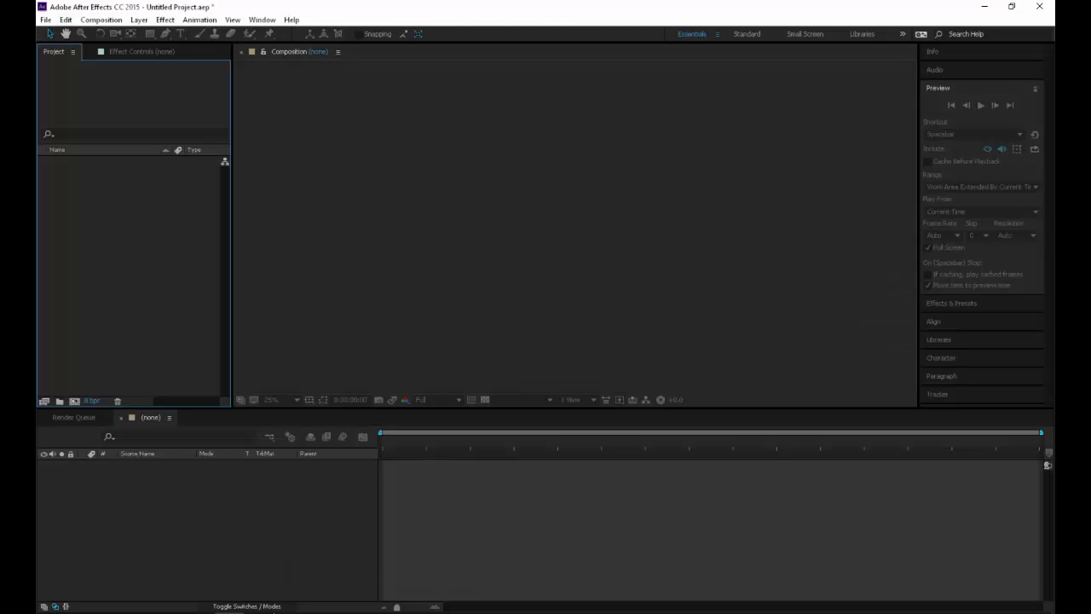
Import Cereal.mov as footage from the 2200 > Tracking > Movies folder
key("ctrl+i")
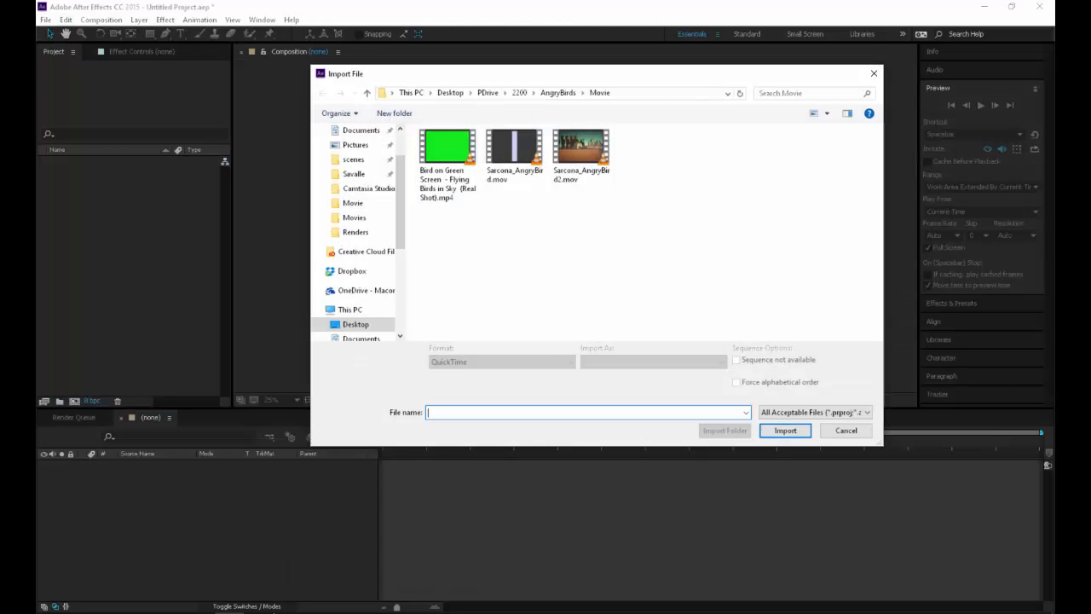
left_click(520, 92)
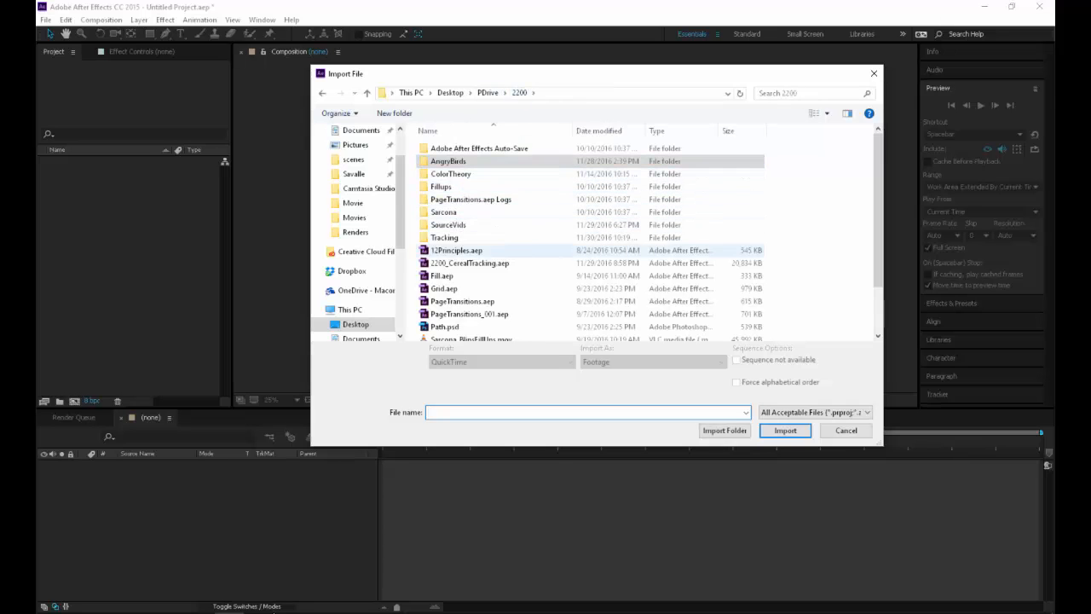
double_click(445, 238)
double_click(442, 148)
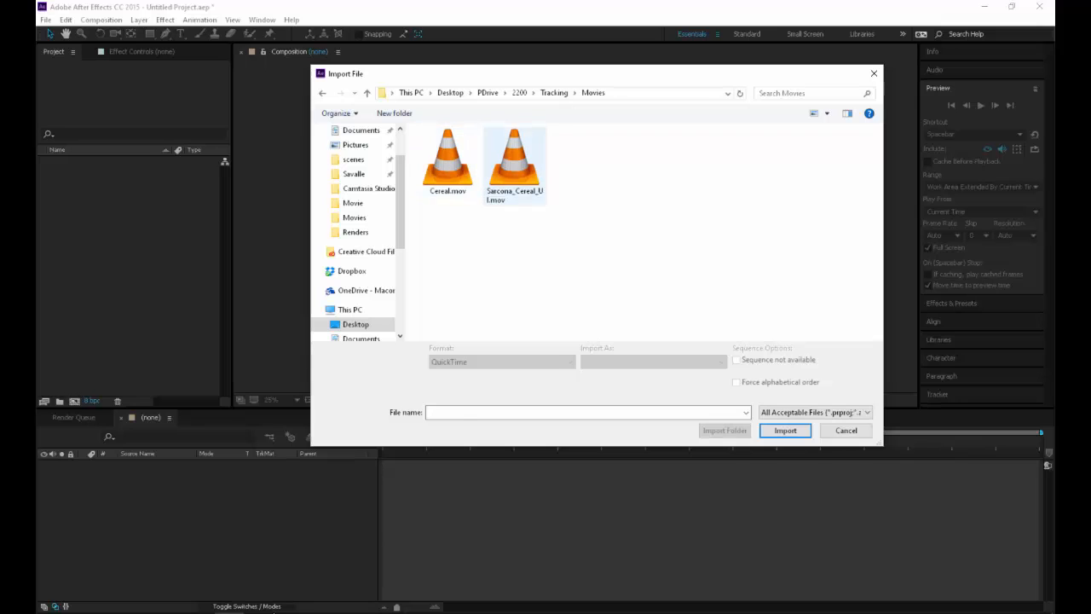
left_click(444, 154)
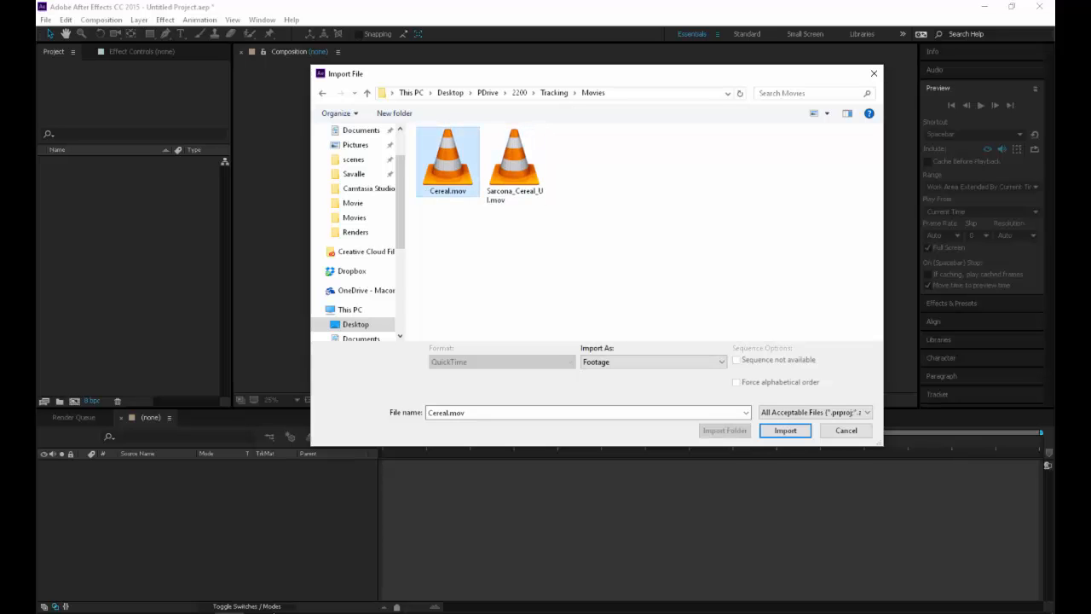
key("Return")
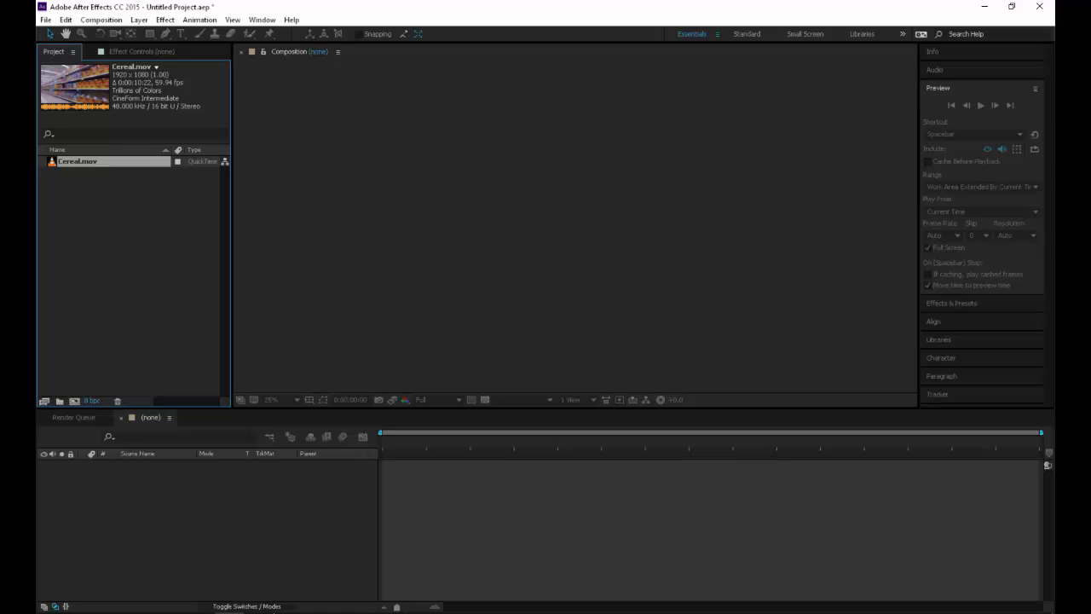
Interpret the Cereal.mov footage so that it conforms to a frame rate of 30 frames per second
right_click(85, 161)
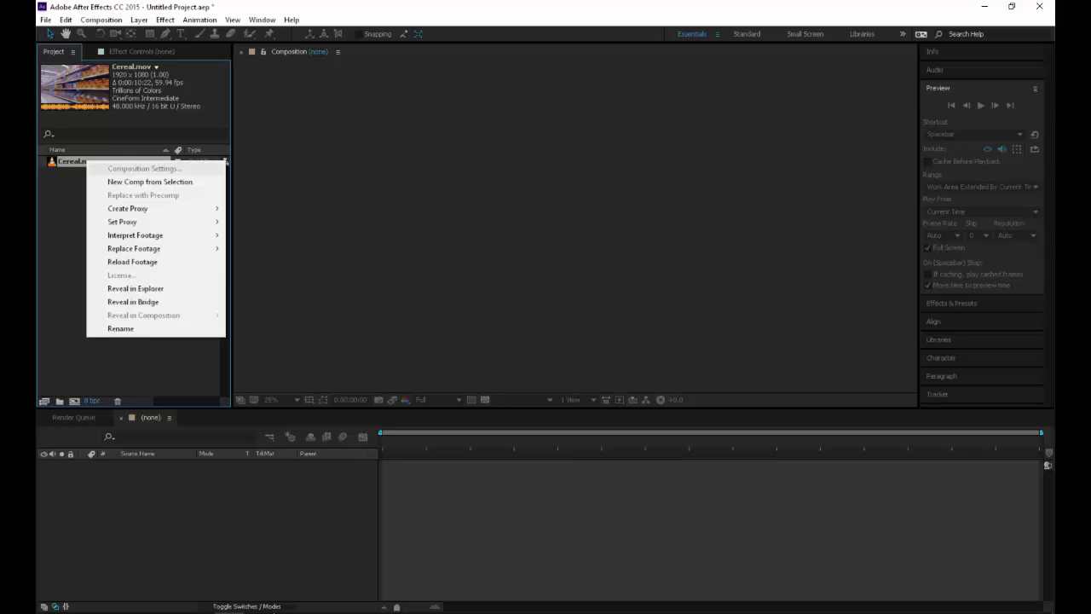
mouse_move(162, 236)
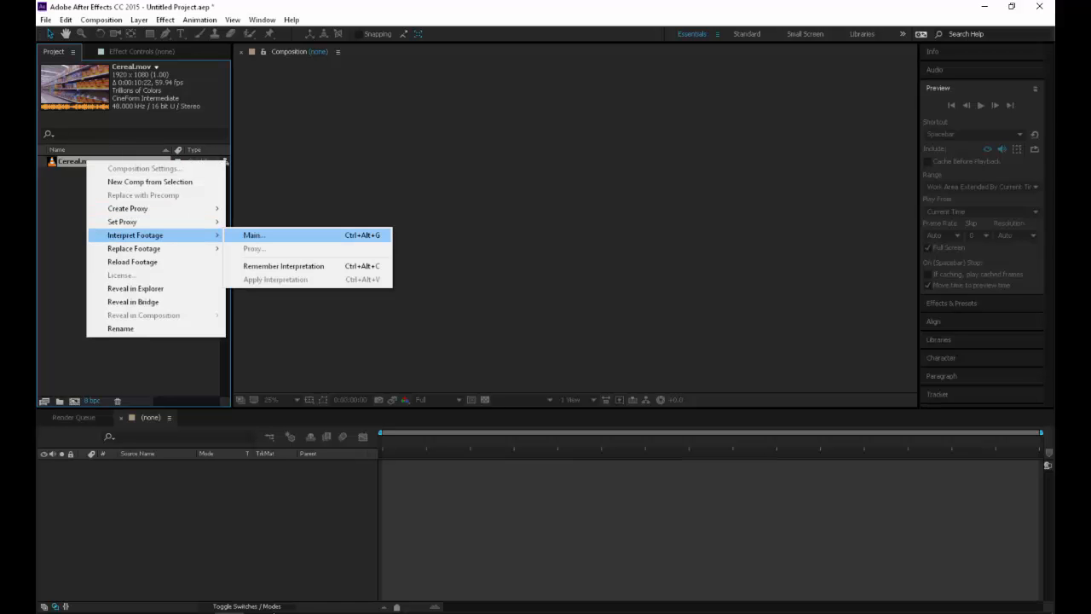
left_click(254, 235)
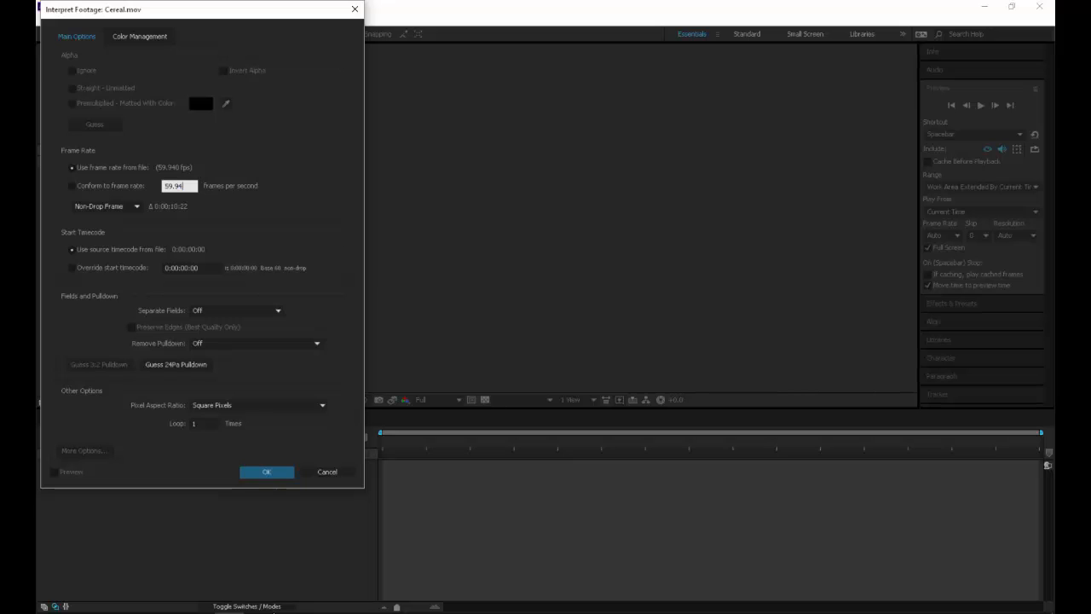
left_click(72, 186)
type("30")
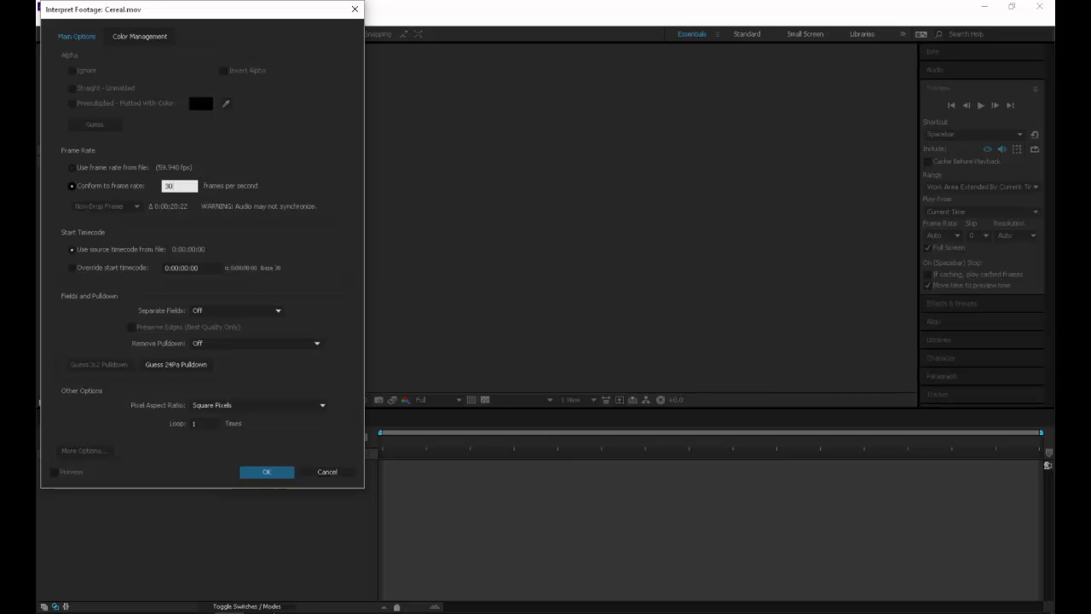
key("Return")
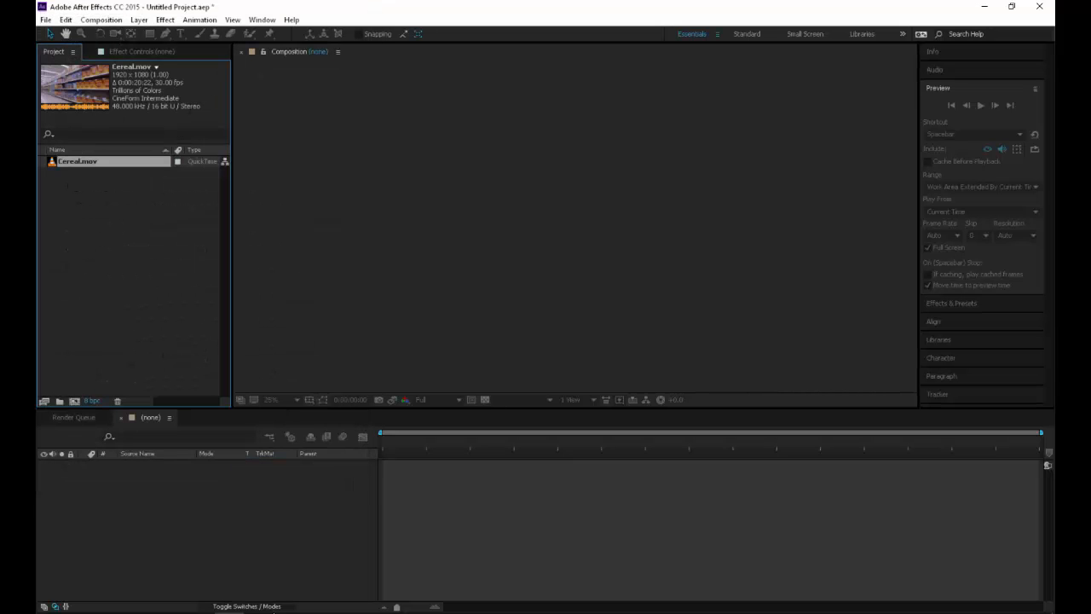
Create a composition from the Cereal.mov footage and preview its playback
left_click_drag(76, 161, 74, 402)
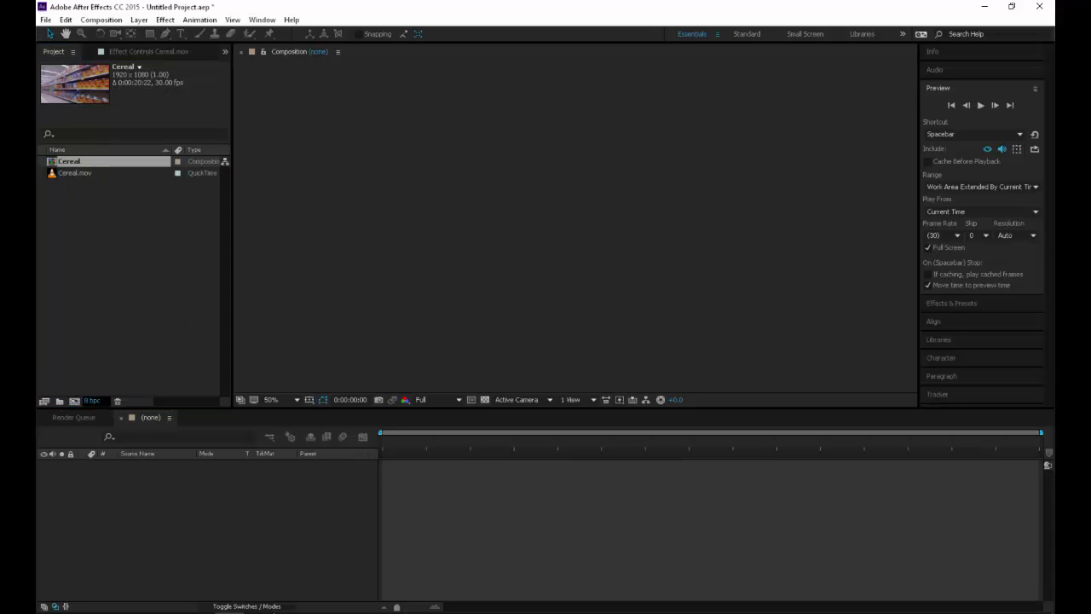
key("space")
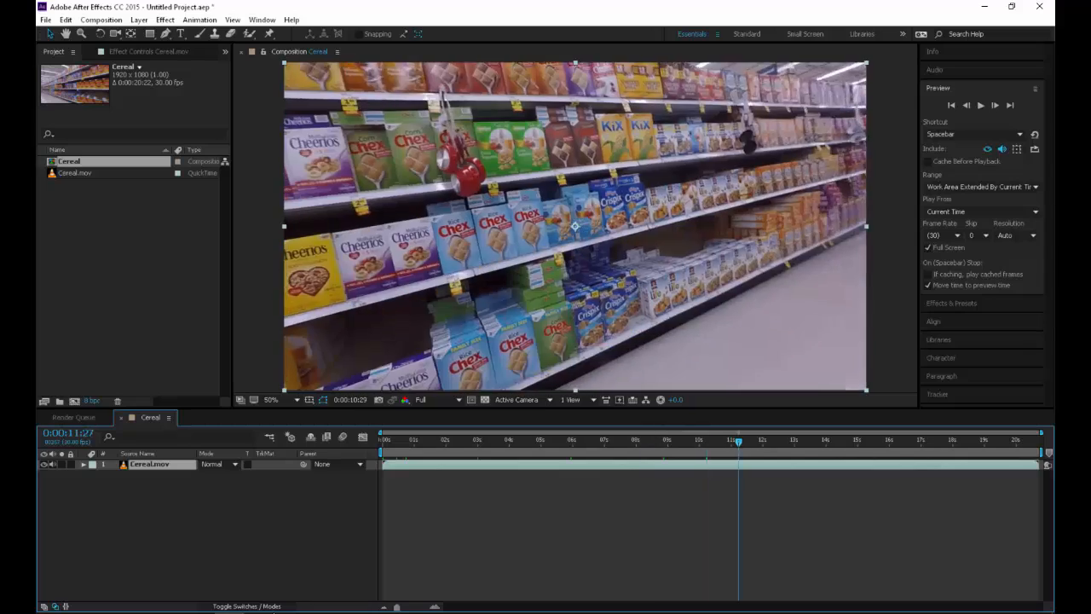
key("space")
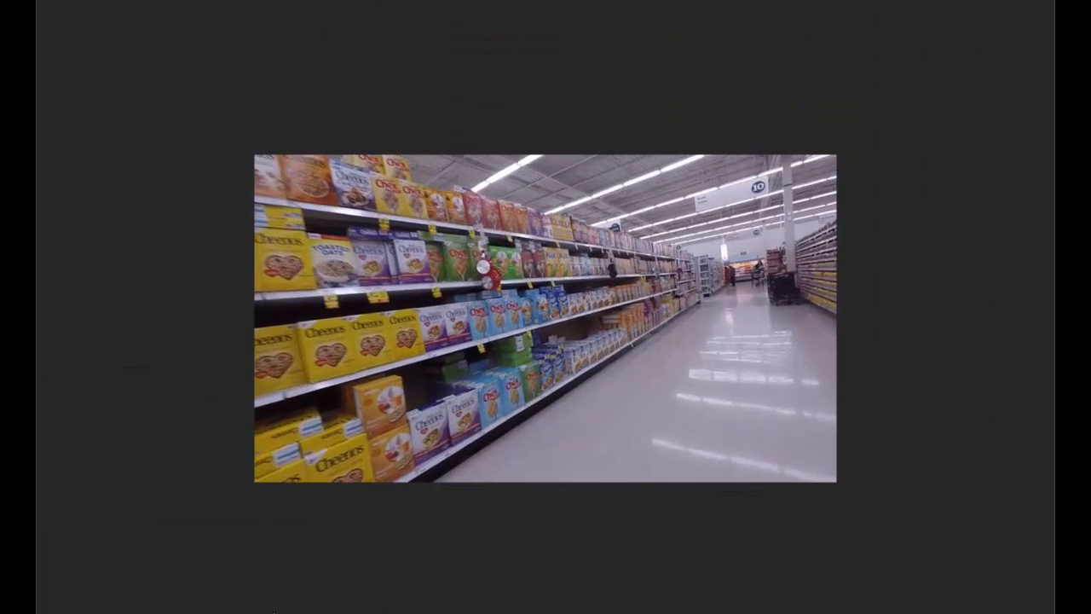
key("space")
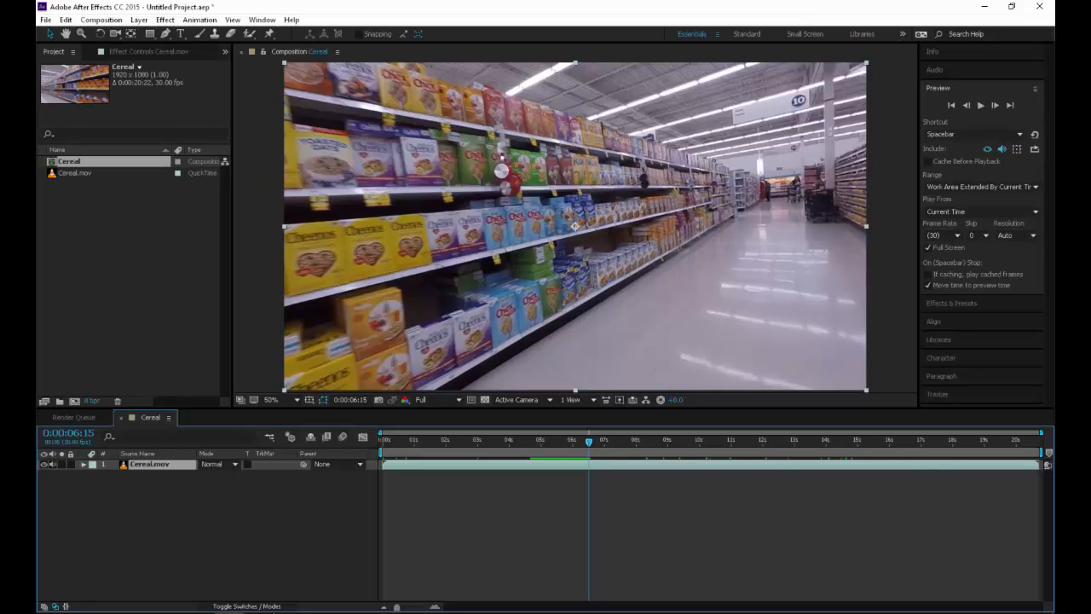
Turn off full-screen preview and play a short stretch of the Cereal composition
left_click(929, 248)
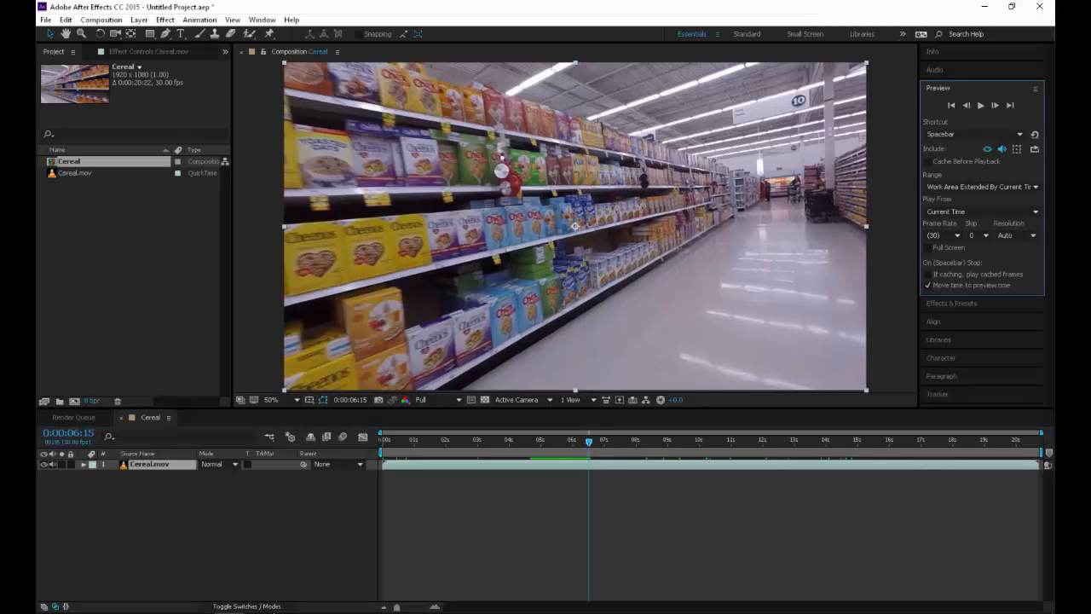
key("space")
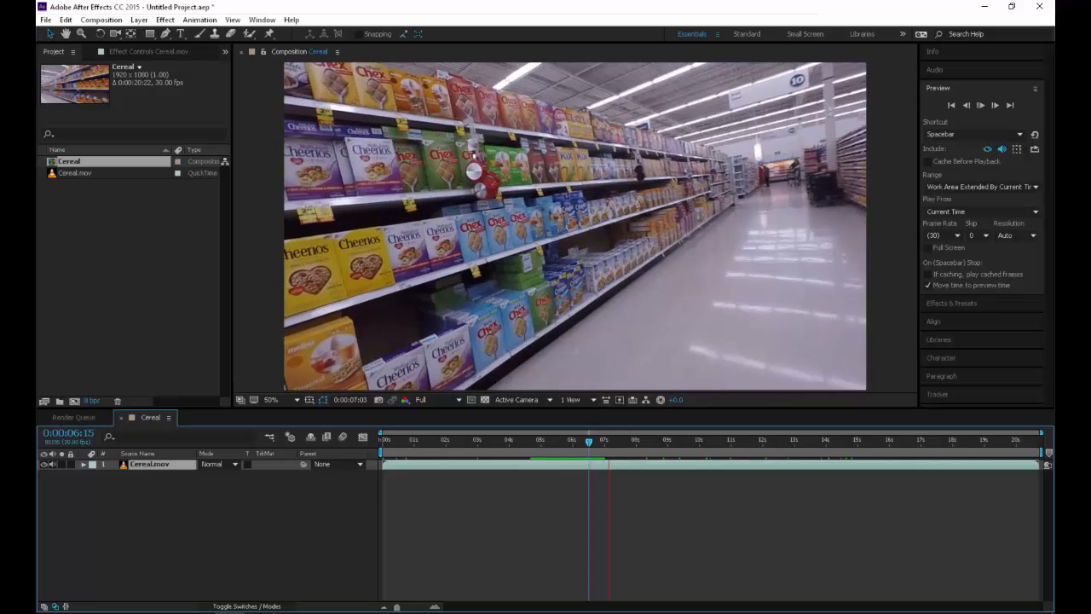
key("space")
left_click(199, 20)
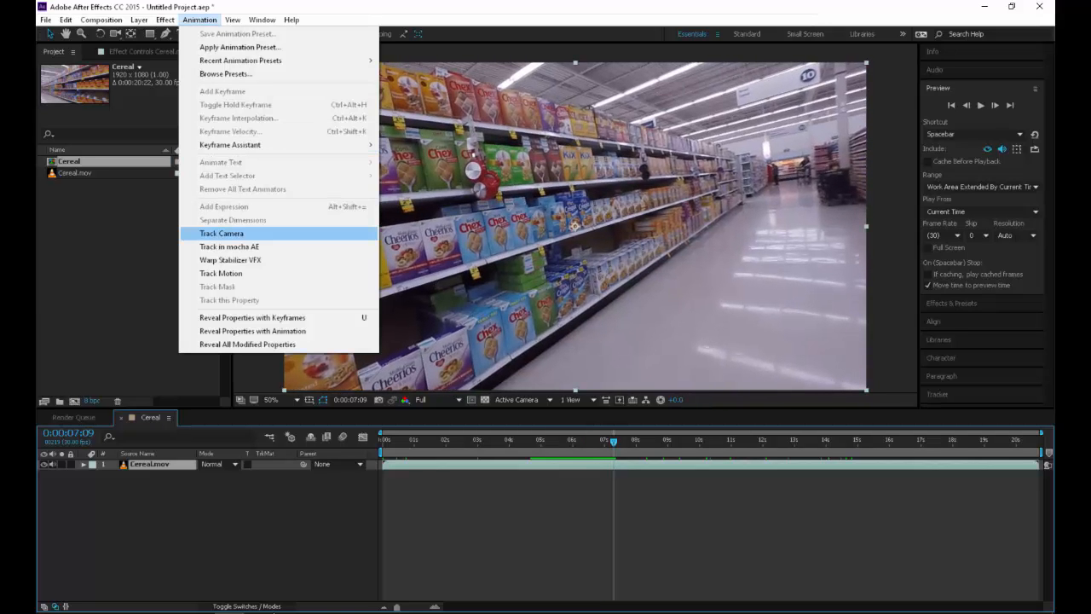
key("Escape")
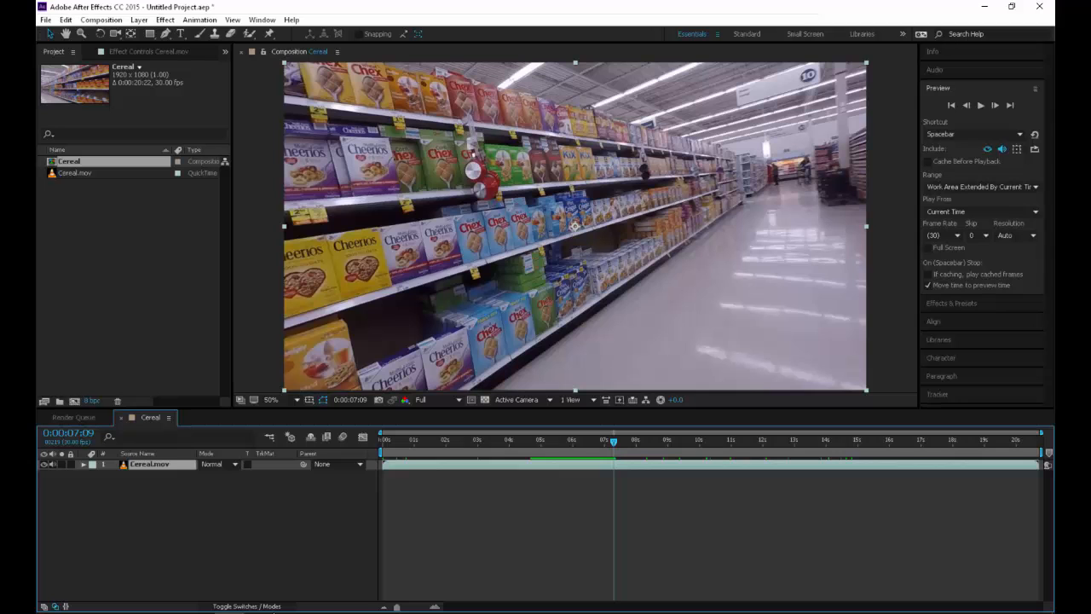
Import the GOPR2647.MP4 clip from the 2200 > SourceVids folder
key("ctrl+i")
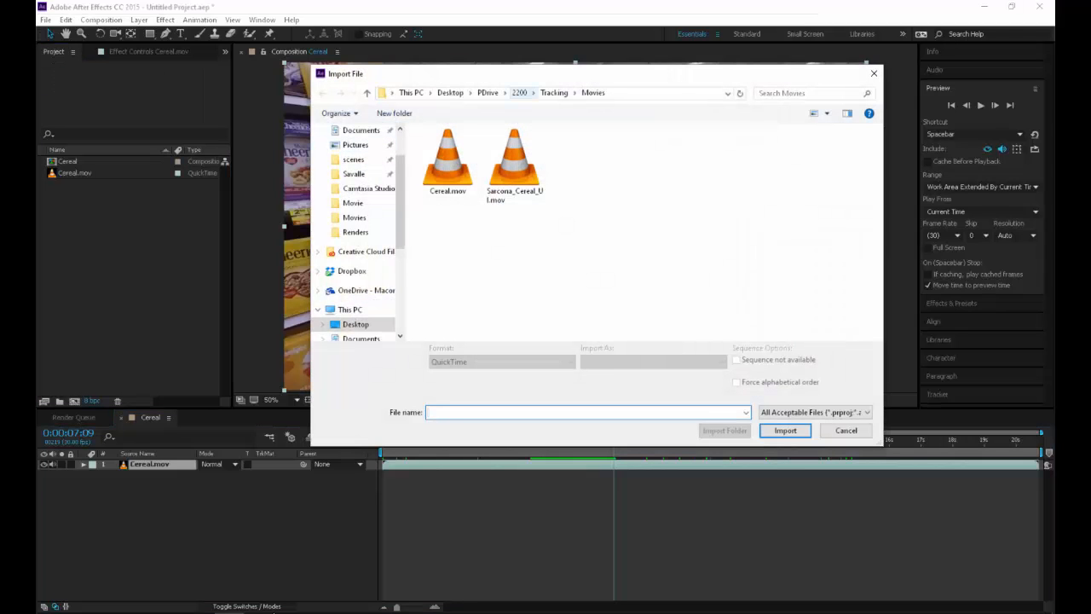
left_click(519, 92)
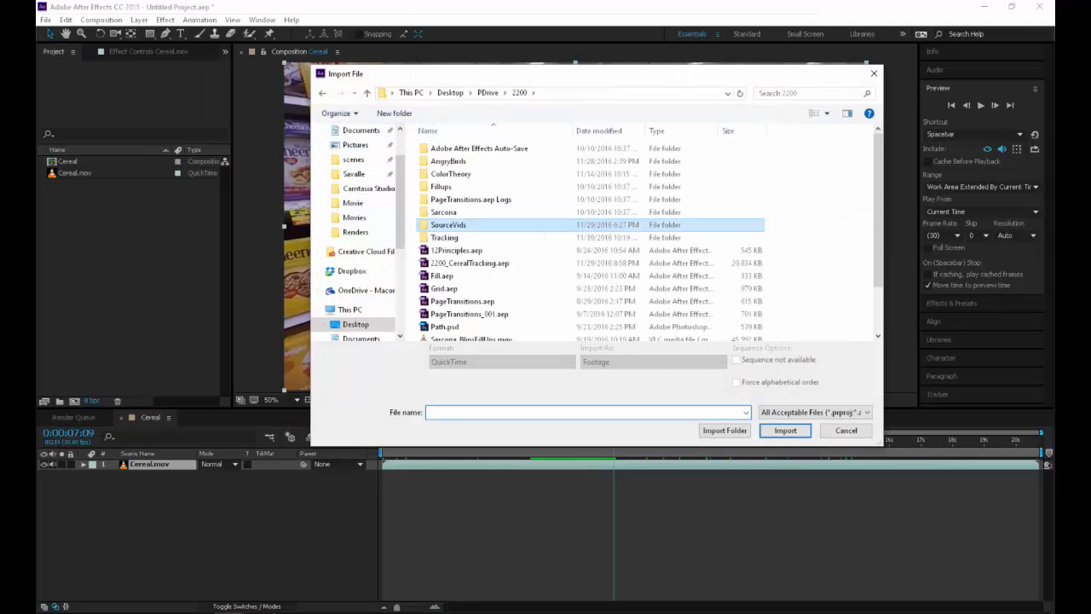
double_click(452, 224)
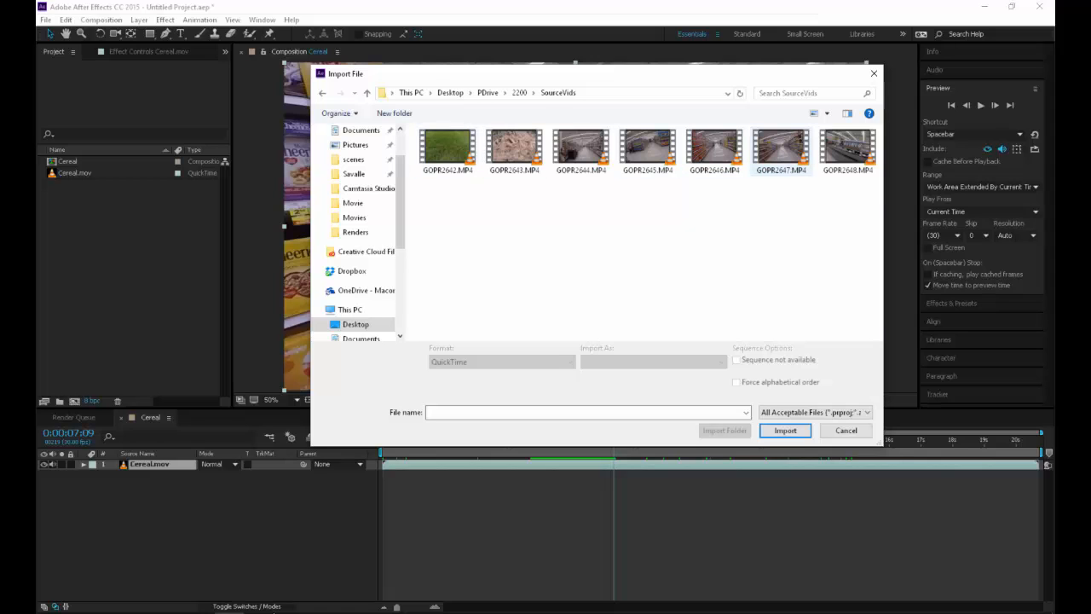
double_click(781, 149)
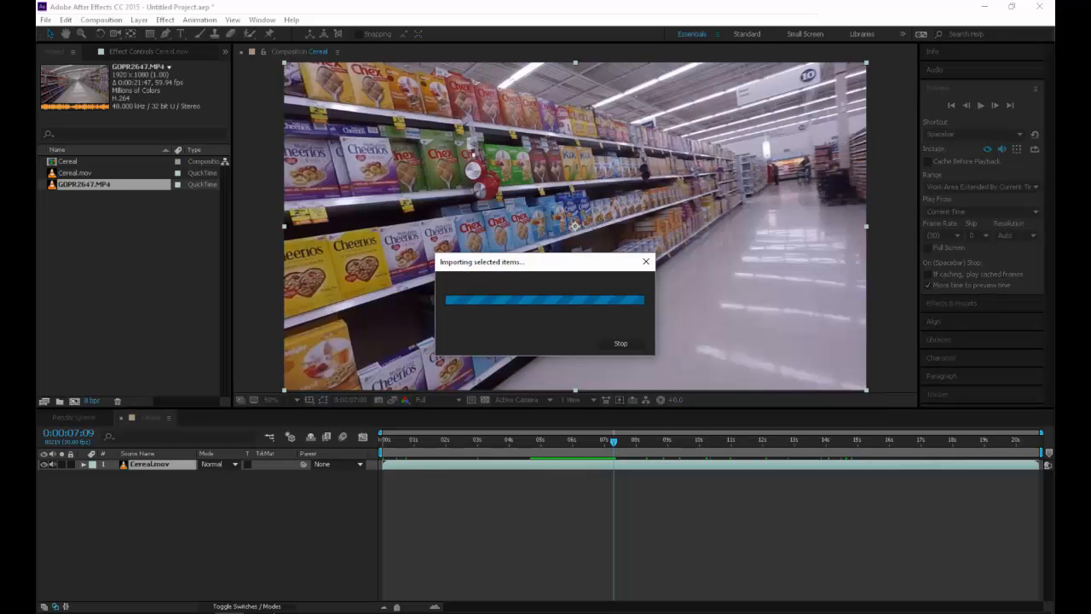
Open GOPR2647.MP4 in a widened footage viewer and scrub through it to examine the lens distortion
double_click(84, 185)
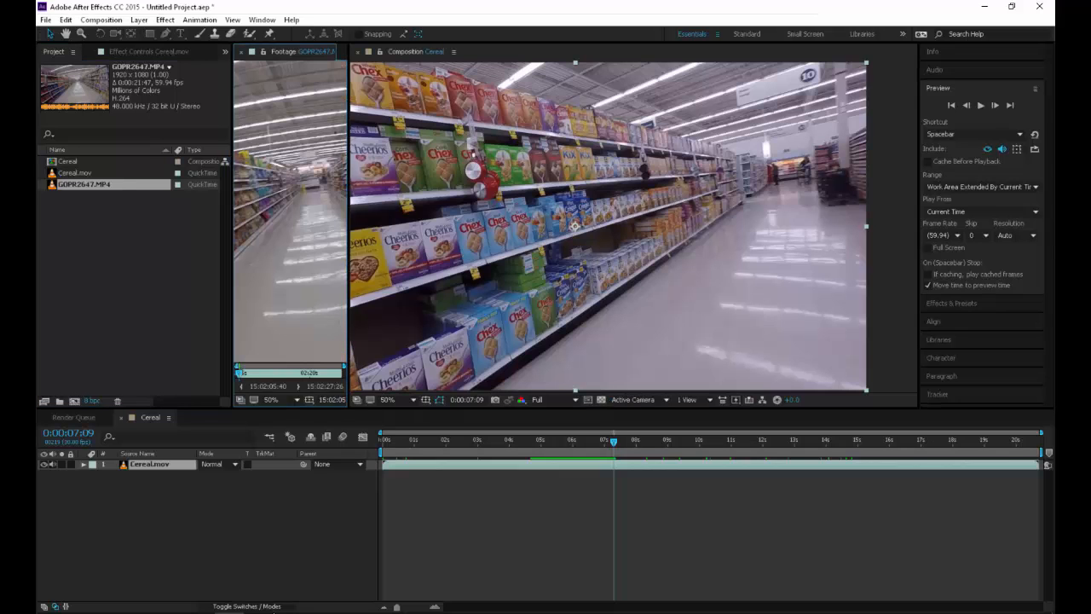
left_click_drag(349, 256, 845, 256)
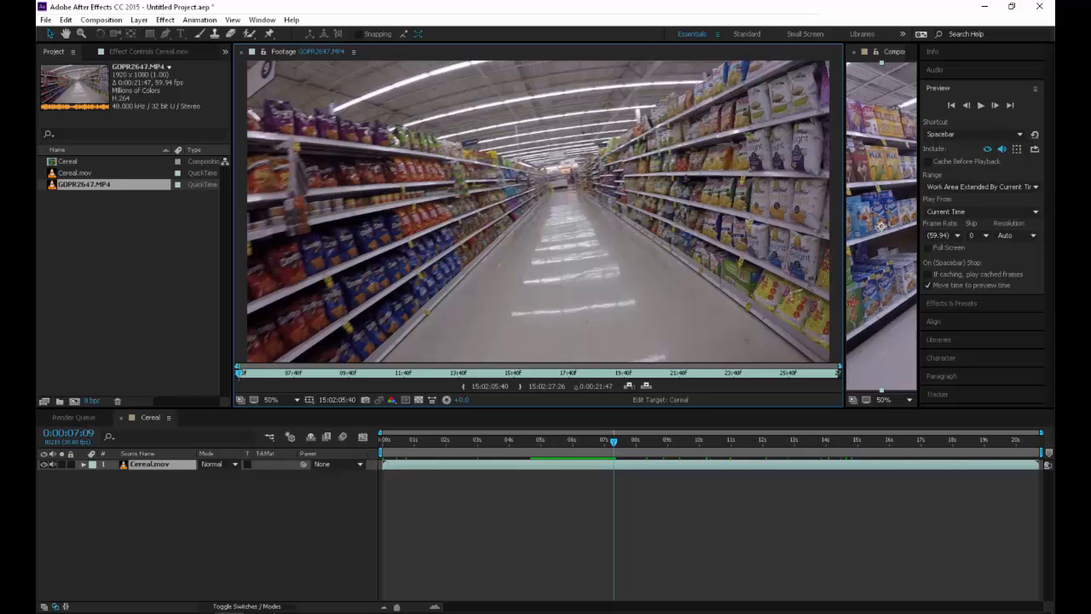
left_click_drag(240, 373, 586, 373)
Create a composition from GOPR2647.MP4, enlarge its view and apply the Optics Compensation effect to the clip
left_click_drag(110, 184, 74, 401)
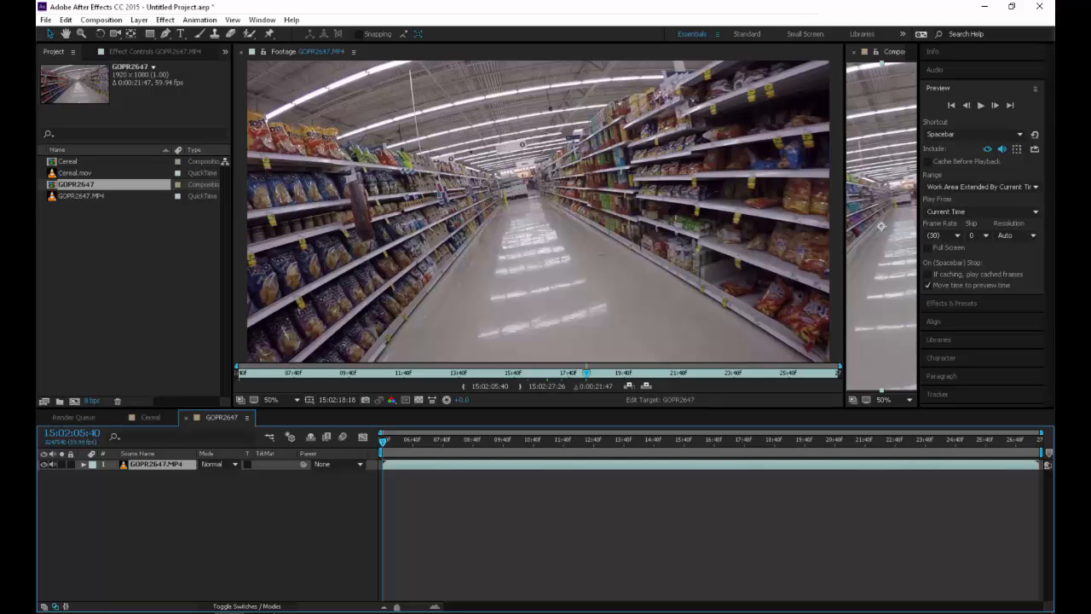
left_click_drag(845, 226, 305, 226)
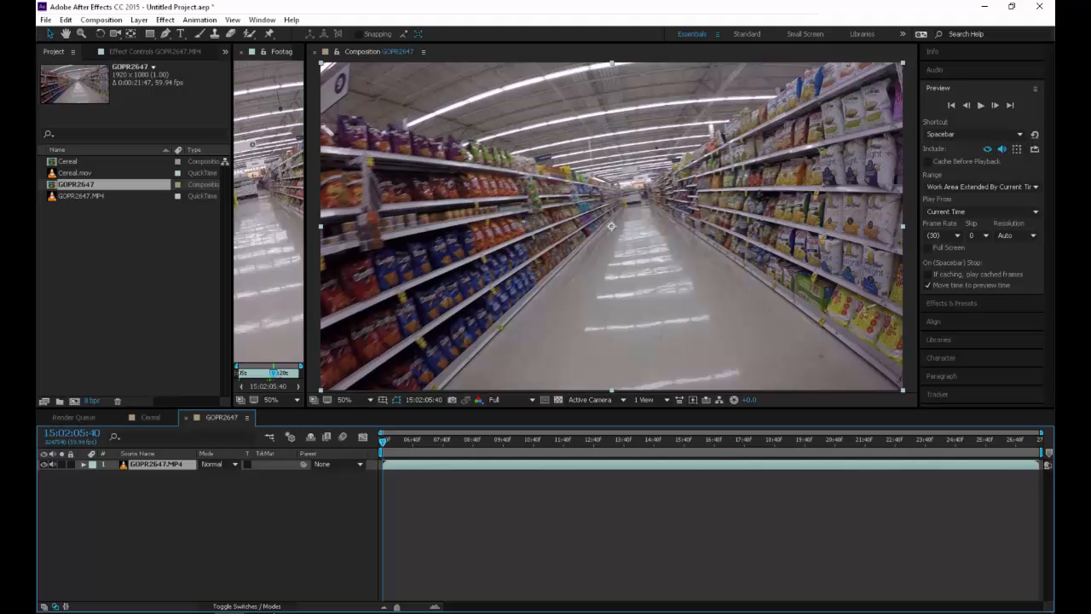
left_click(165, 19)
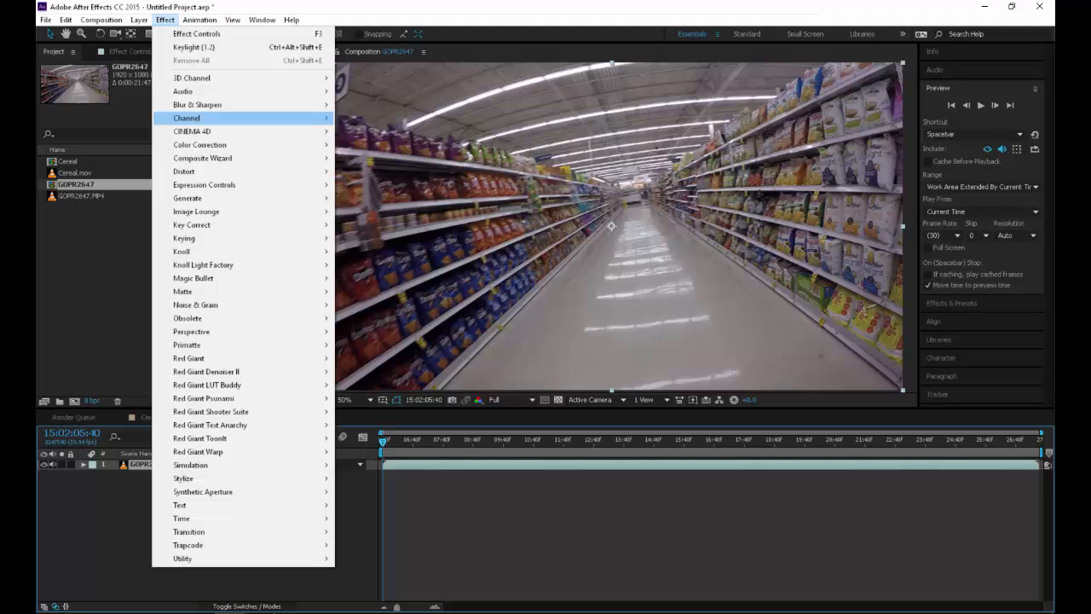
mouse_move(200, 145)
mouse_move(200, 172)
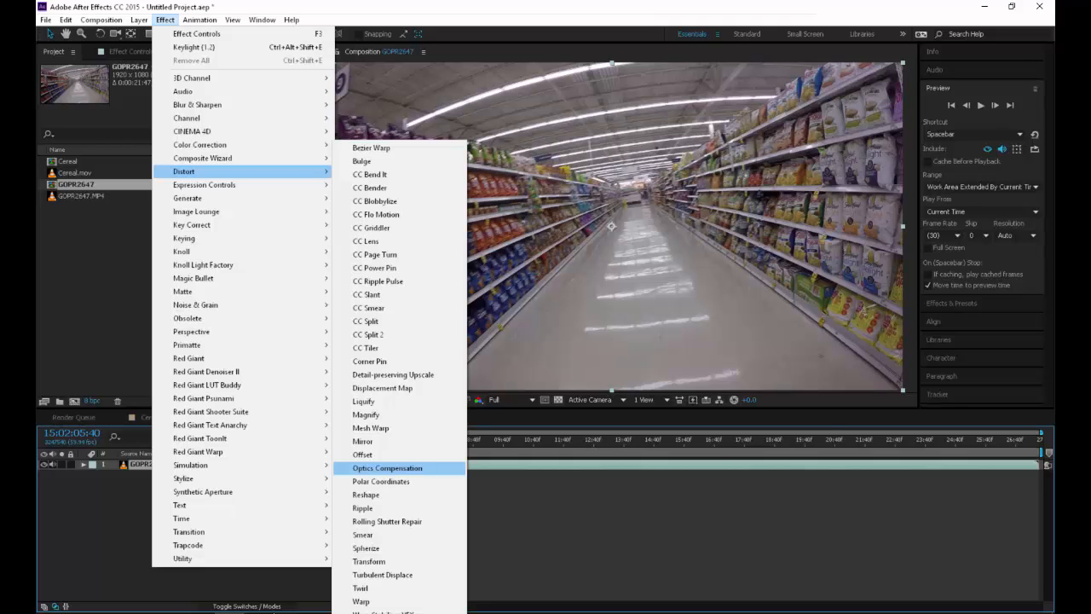
left_click(387, 468)
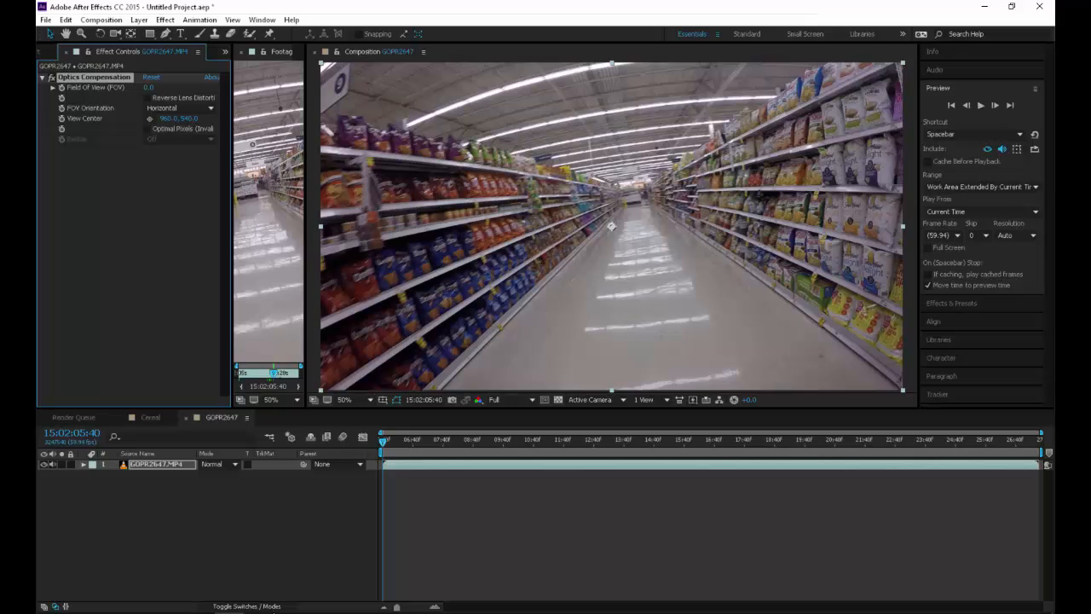
Set the Optics Compensation field of view to 75 and enable Reverse Lens Distortion
left_click(149, 88)
type("75")
key("Return")
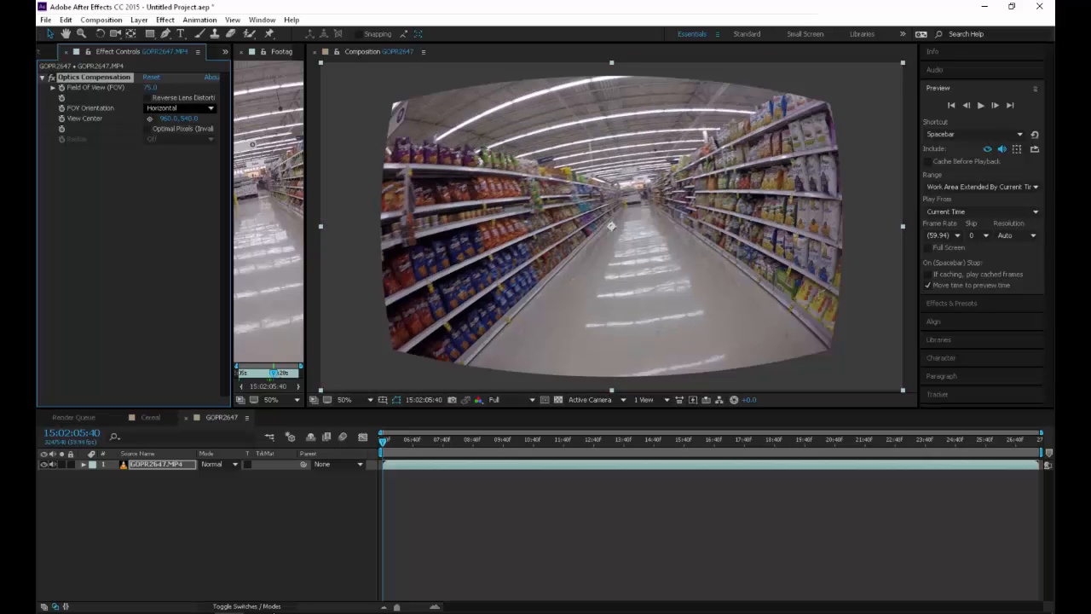
left_click(148, 97)
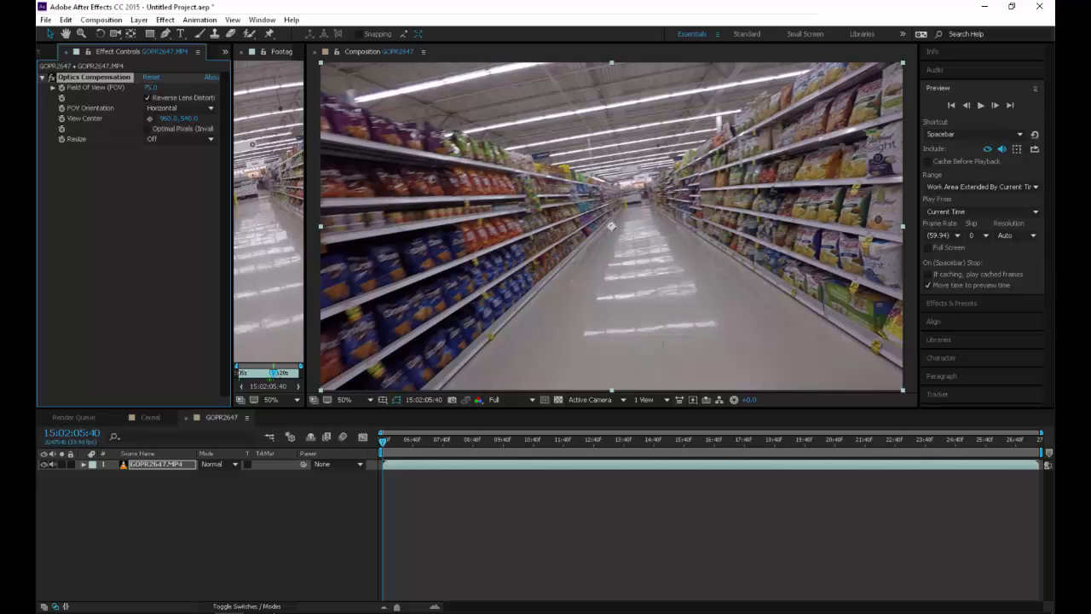
Toggle the Optics Compensation effect off and on repeatedly to compare the corrected and original aisle shot
left_click(52, 77)
left_click(52, 78)
left_click(52, 78)
left_click(52, 78)
left_click(52, 78)
left_click(52, 78)
left_click(52, 78)
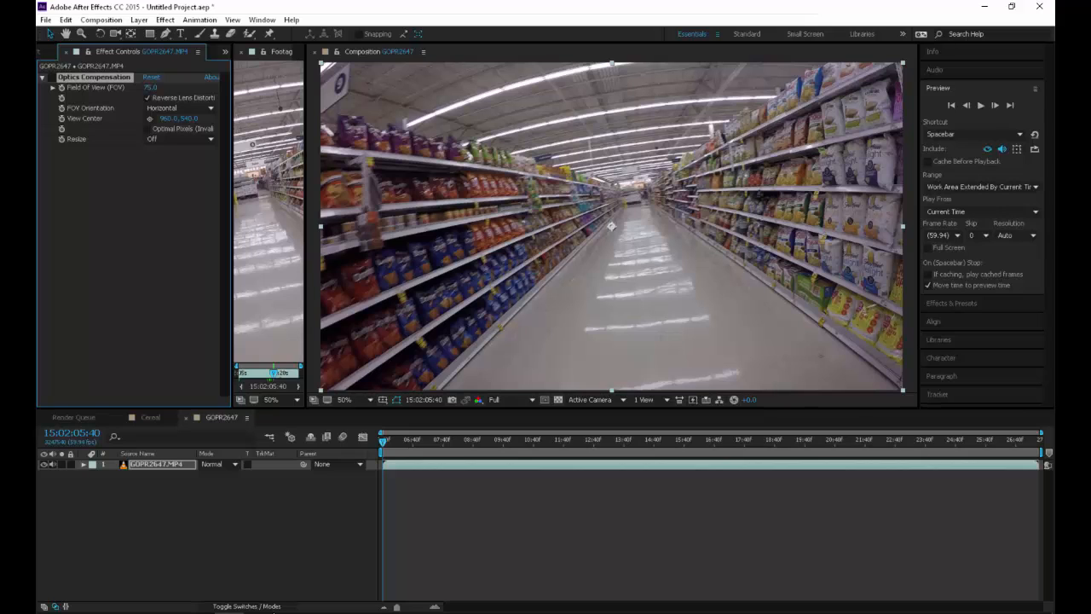
Delete the GOPR2647 composition and its footage from the project and return to the Cereal composition
key("ctrl+0")
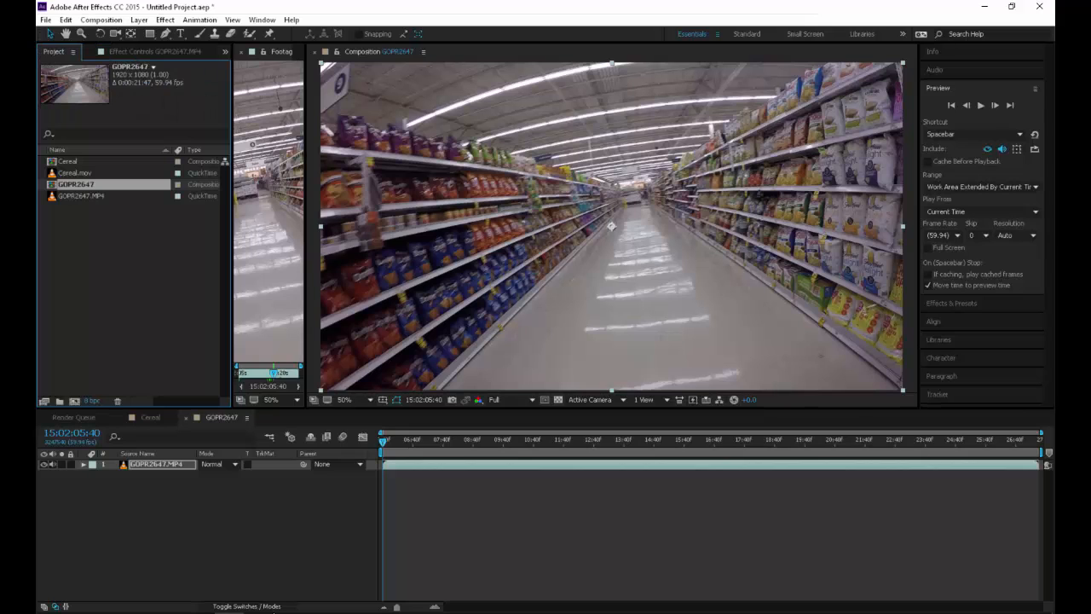
left_click(77, 195, "ctrl")
key("Delete")
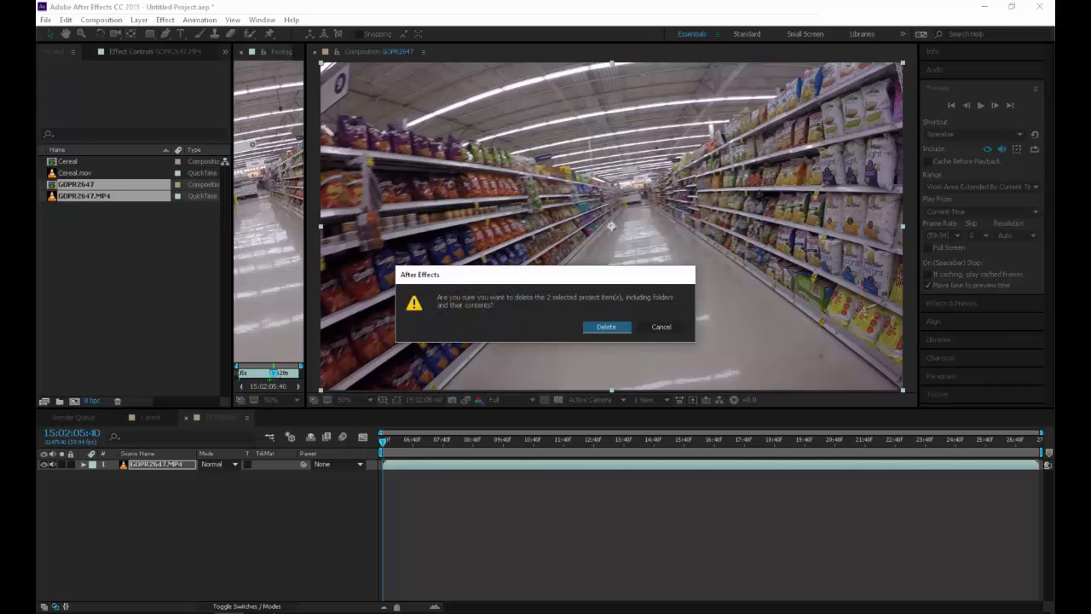
key("Return")
left_click(68, 161)
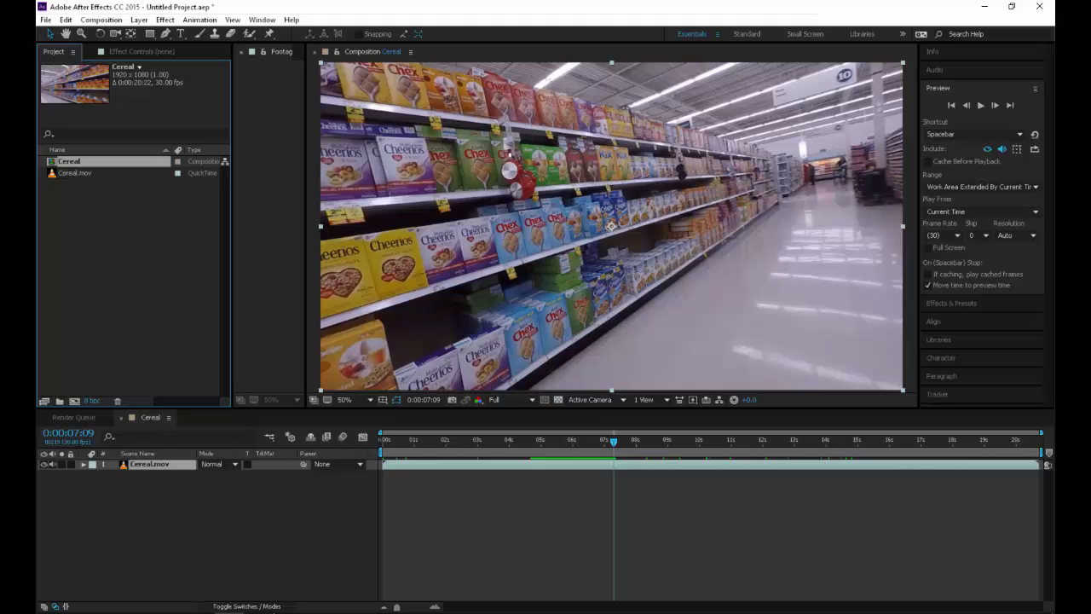
Close the empty footage viewer and run Track Camera on the Cereal.mov layer
left_click(242, 52)
left_click(199, 20)
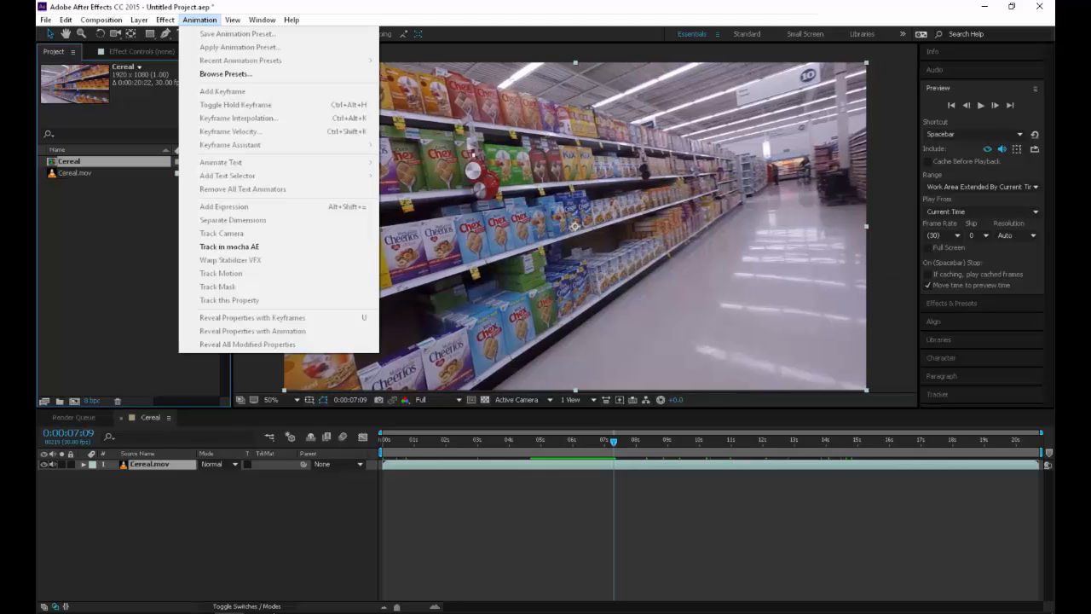
left_click(222, 232)
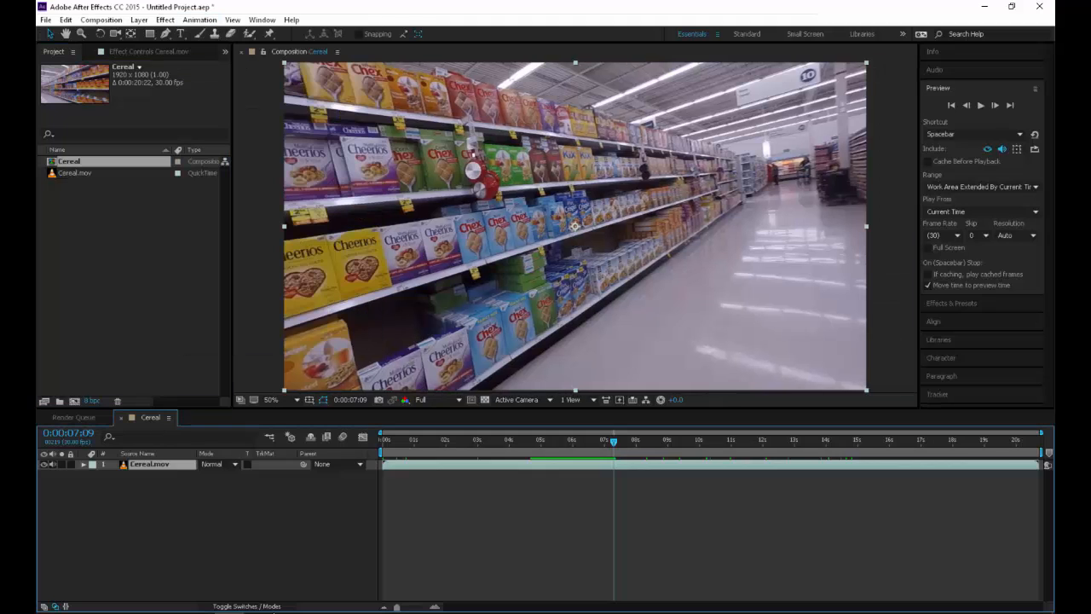
left_click(200, 19)
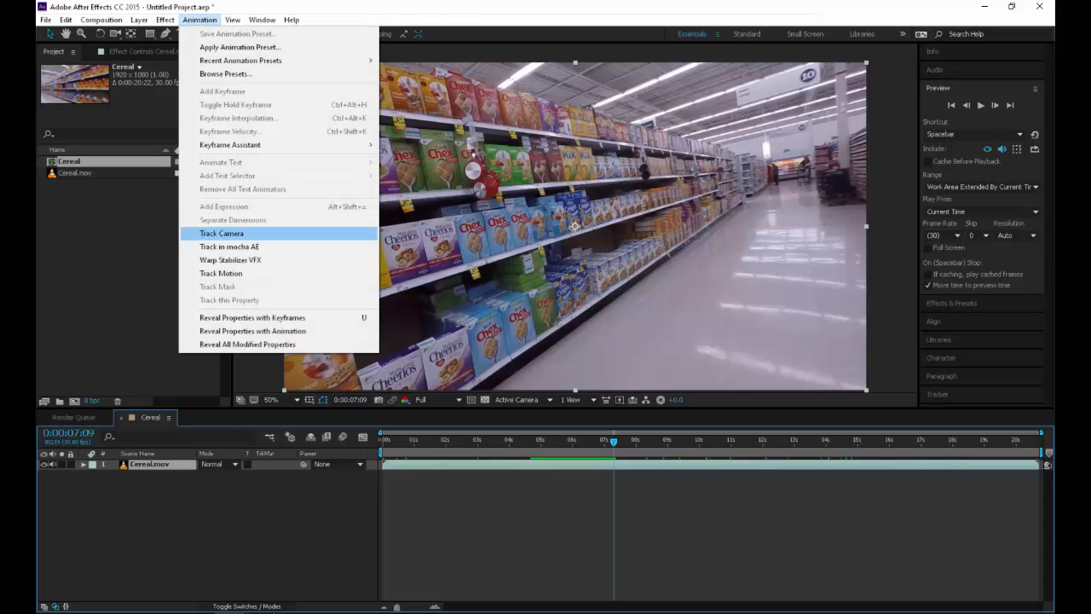
left_click(222, 233)
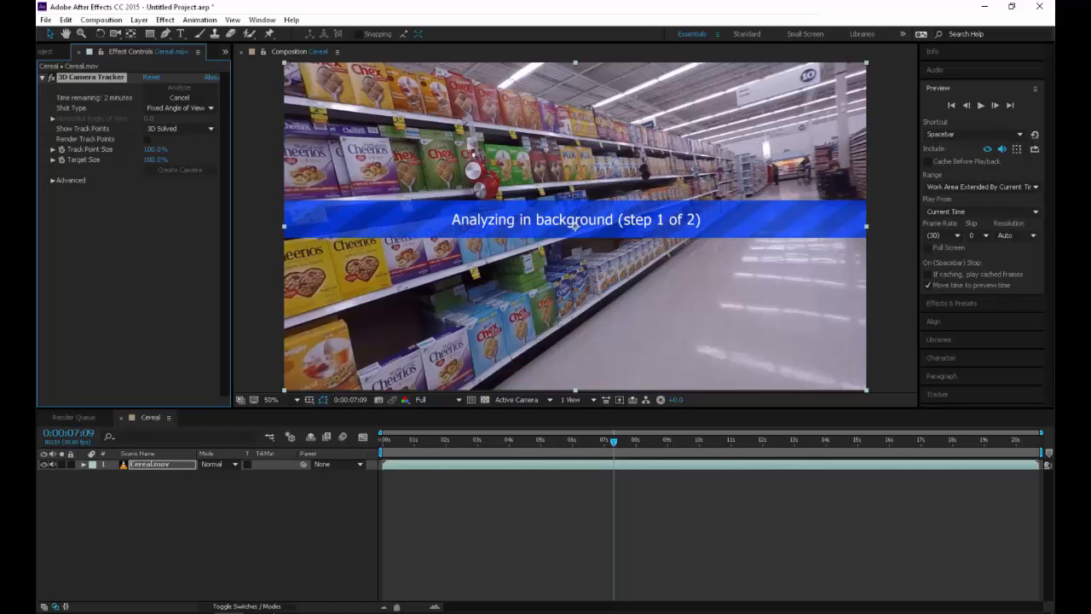
Set the 3D Camera Tracker's solve method to Typical and enable Detailed Analysis
left_click(52, 180)
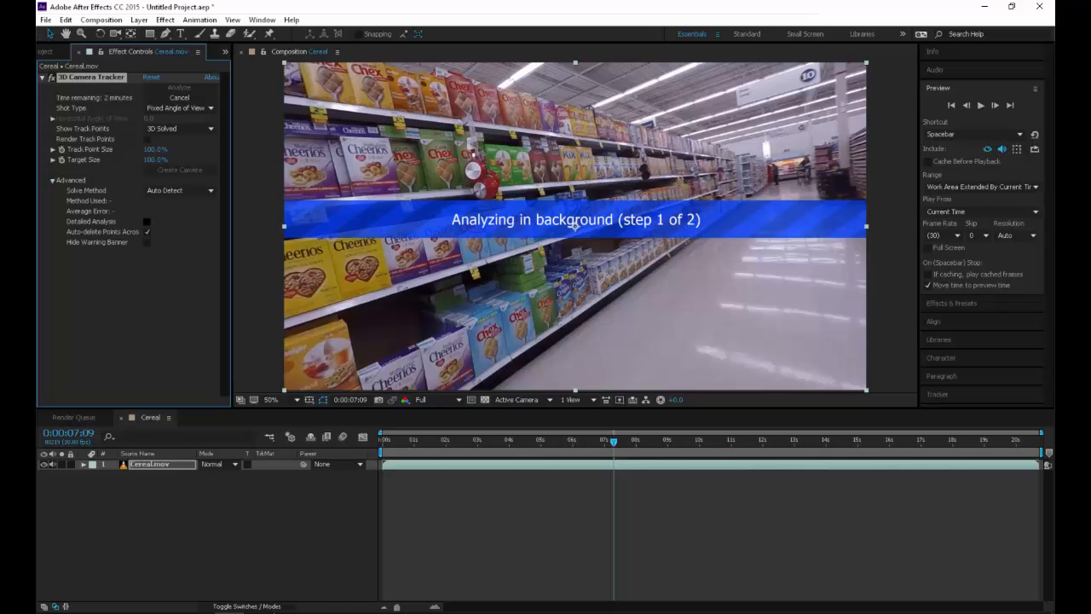
left_click(179, 190)
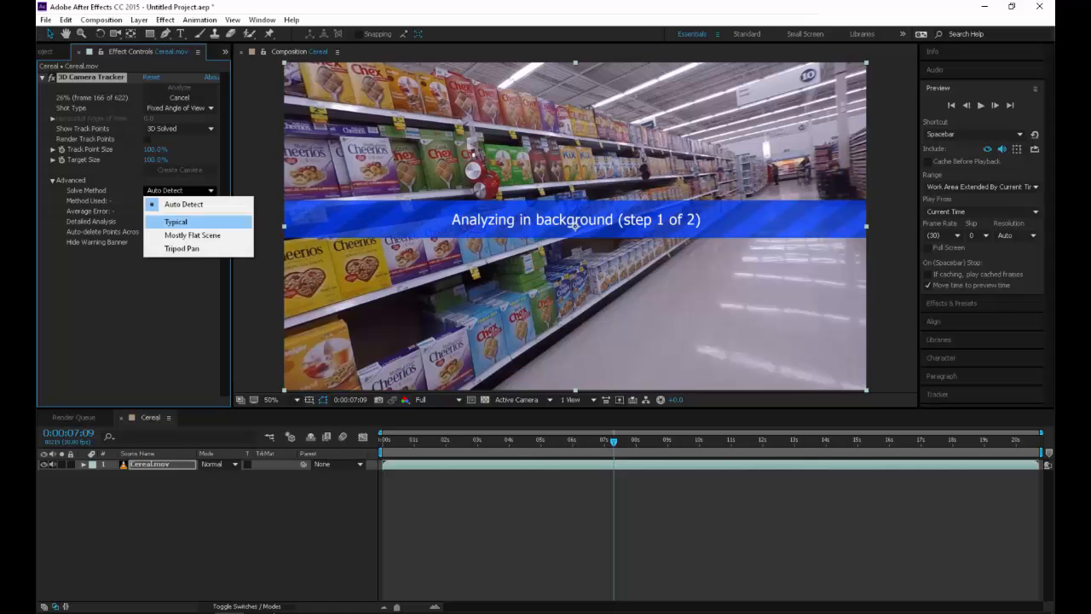
left_click(176, 221)
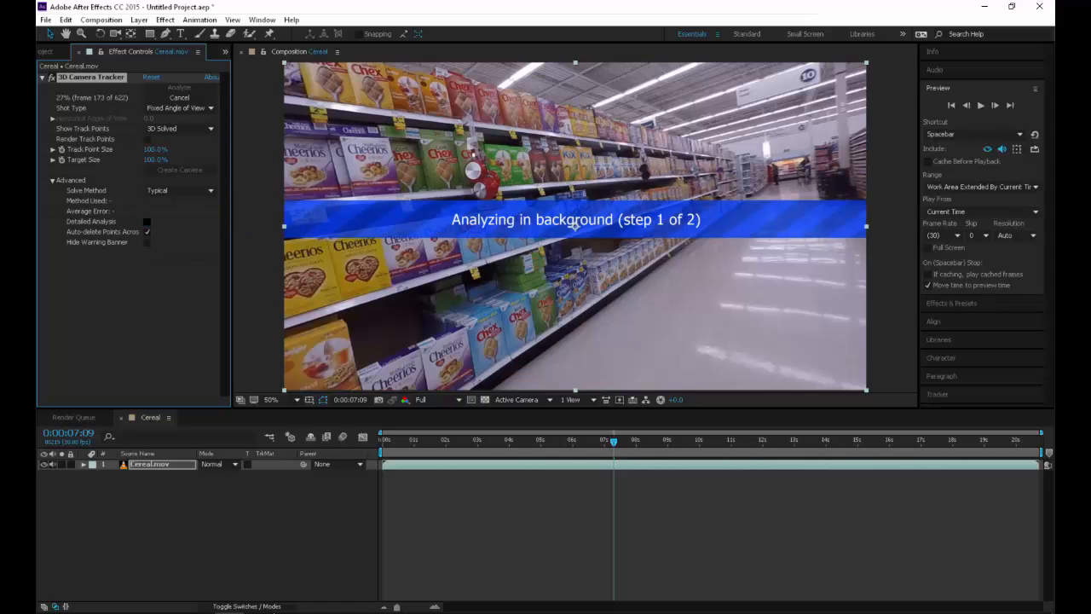
left_click(147, 221)
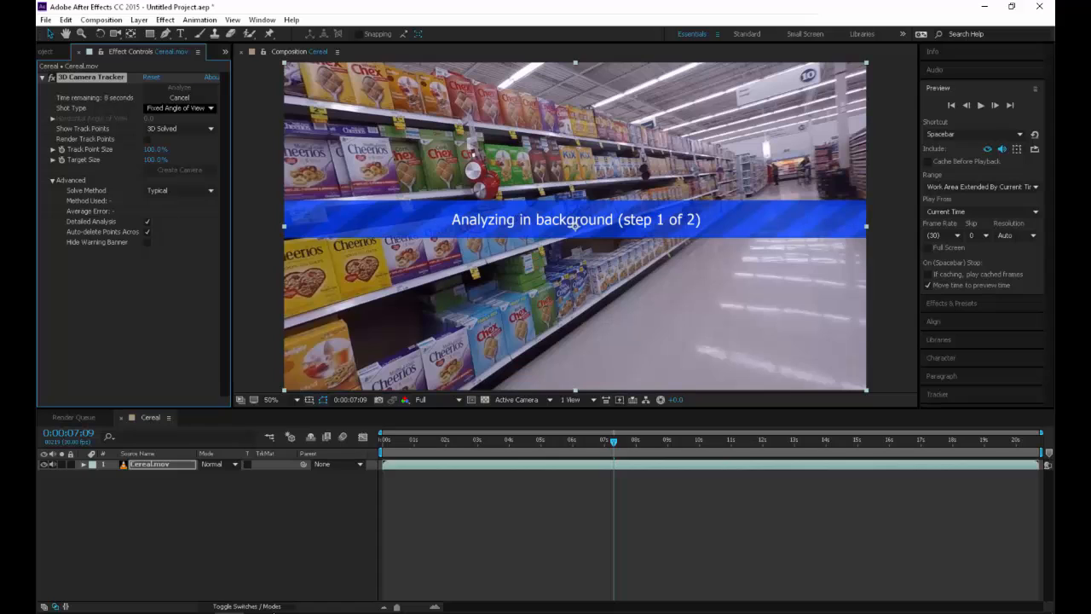
left_click(179, 107)
left_click(162, 285)
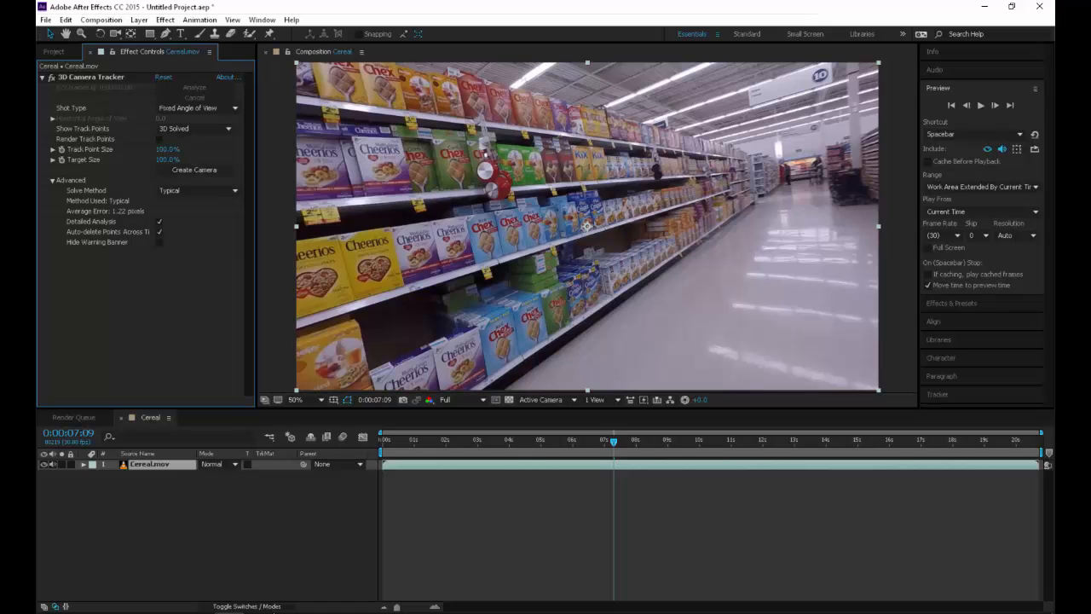
At 0:00:08:19, select the 3D Camera Tracker effect and set Track Point Size to 467% and Target Size to 221%
left_click_drag(614, 442, 656, 441)
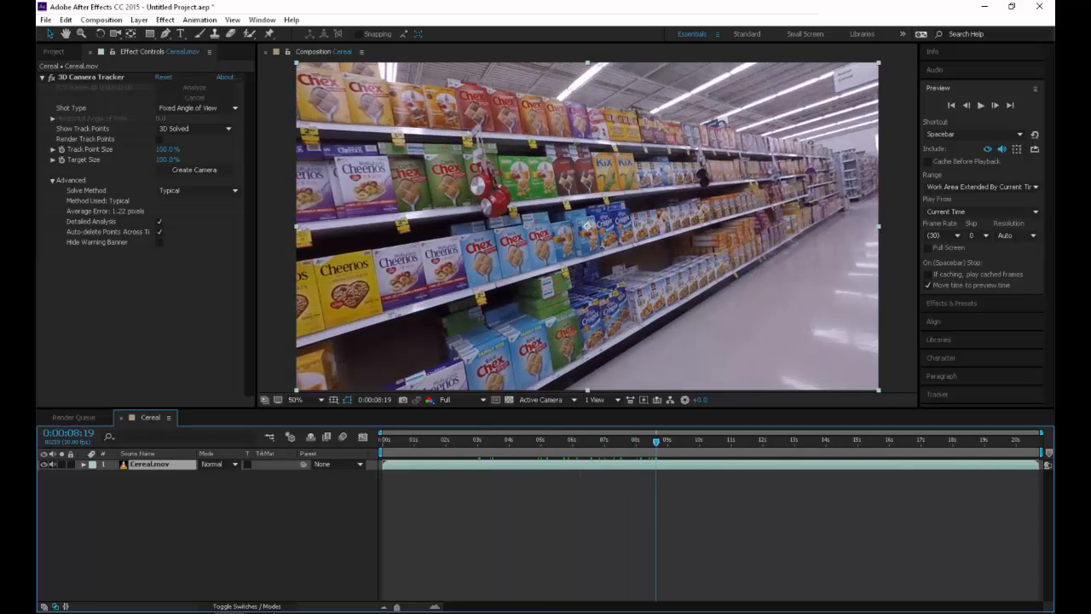
left_click(92, 77)
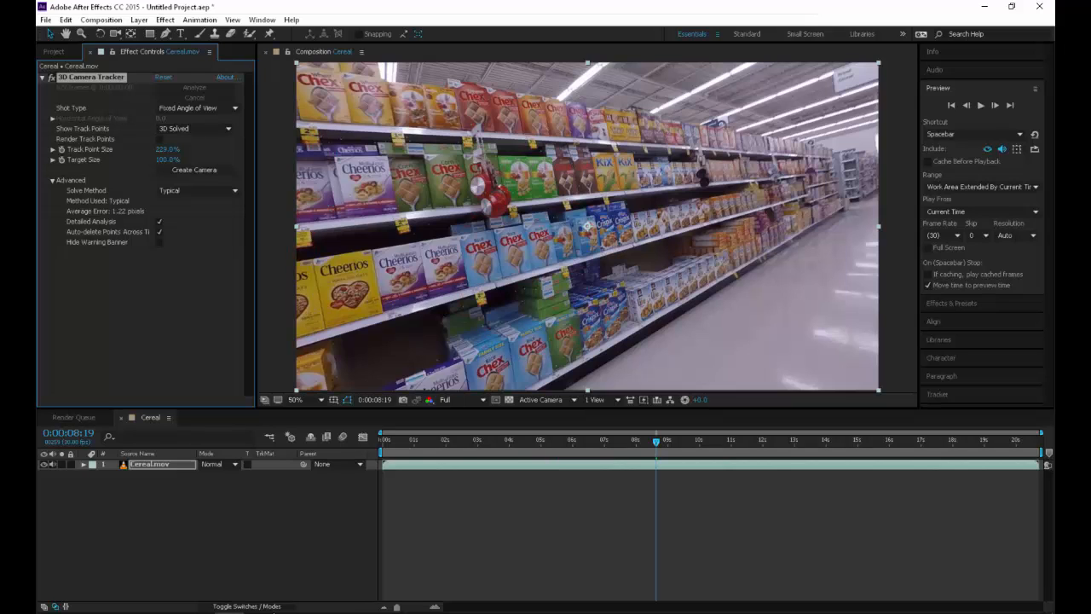
left_click_drag(167, 149, 260, 149)
Create a text layer and camera from the track points on the light blue cereal box beside the Crispix boxes
scroll(587, 226, "up", 6)
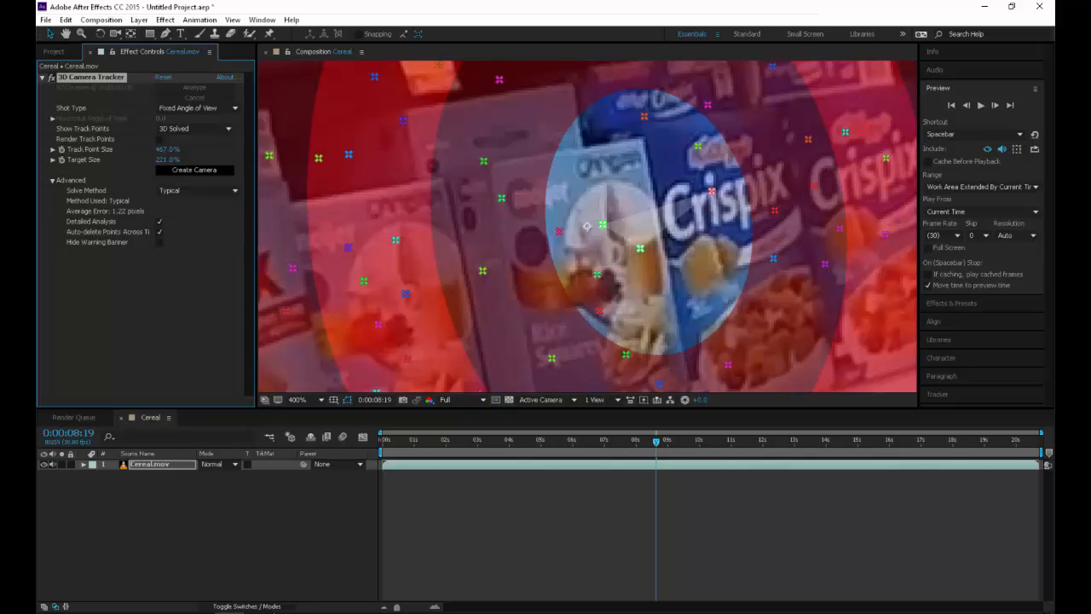
scroll(586, 226, "down", 2)
scroll(587, 226, "down", 4)
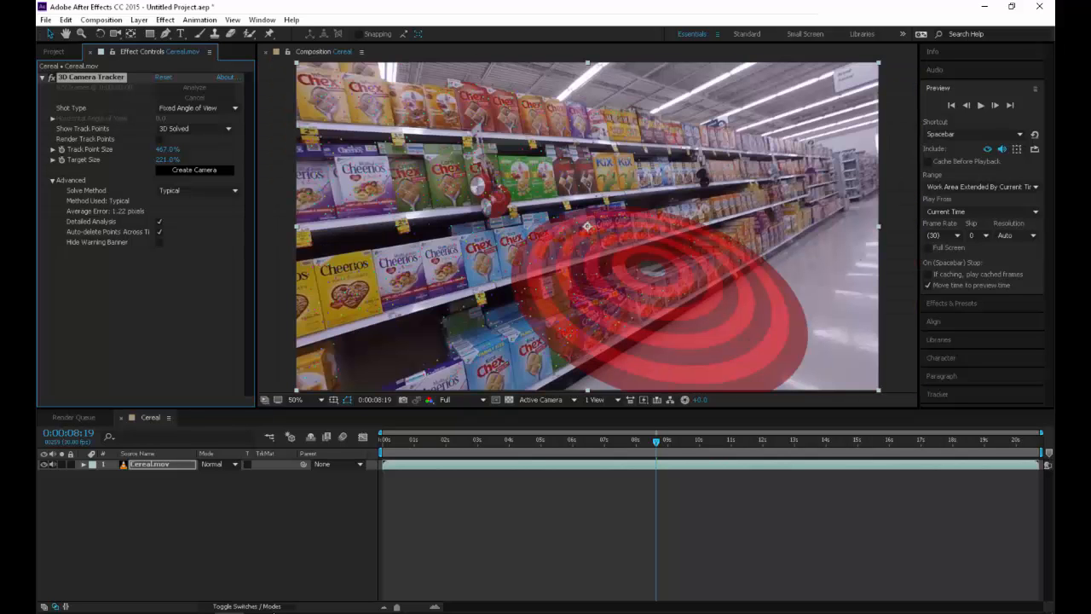
scroll(587, 225, "up", 8)
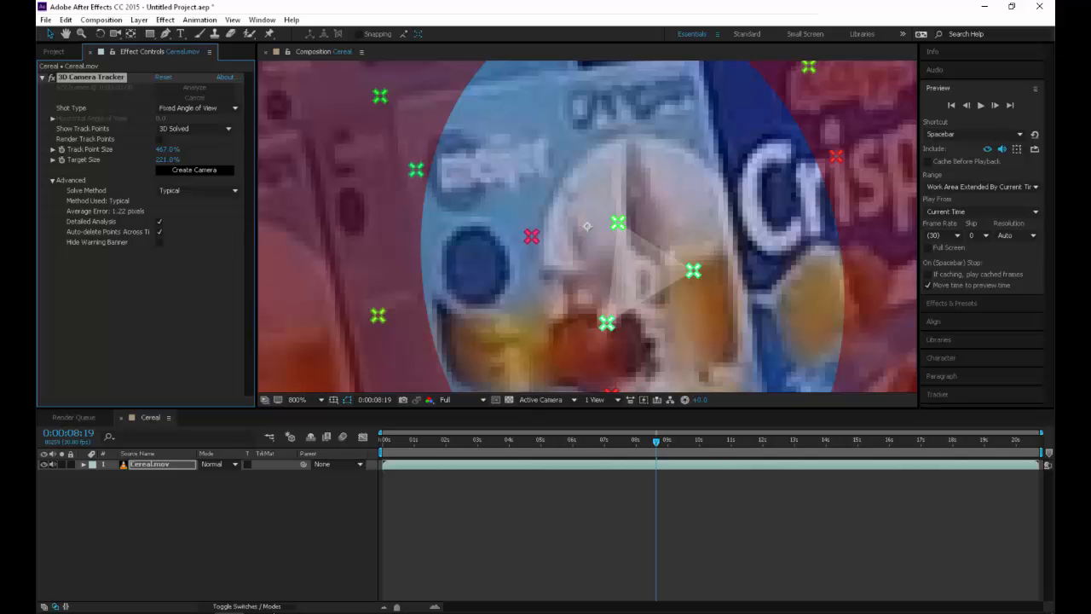
scroll(586, 226, "down", 8)
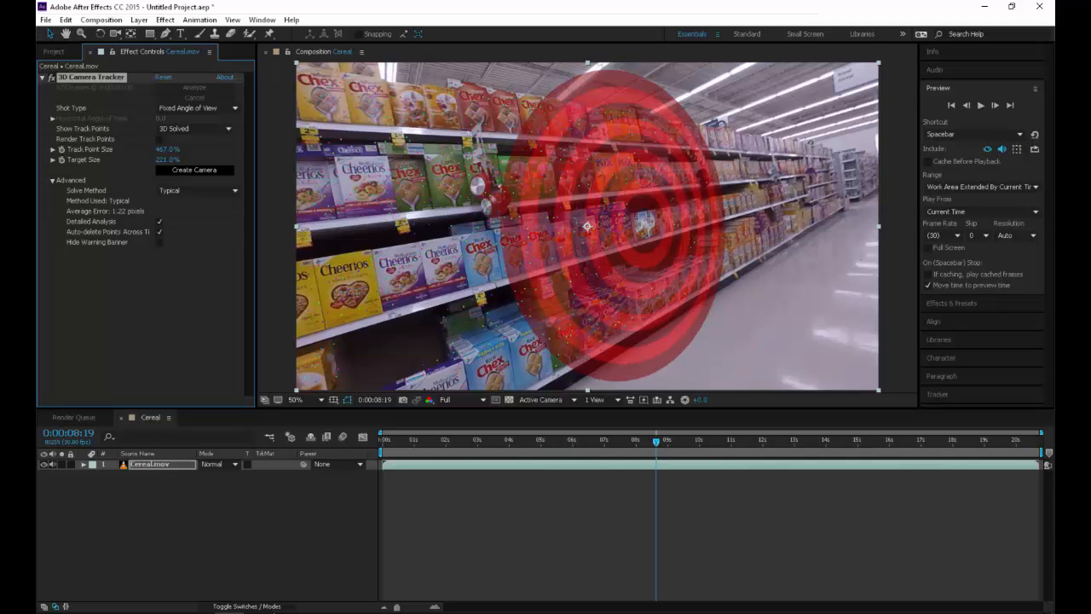
right_click(647, 227)
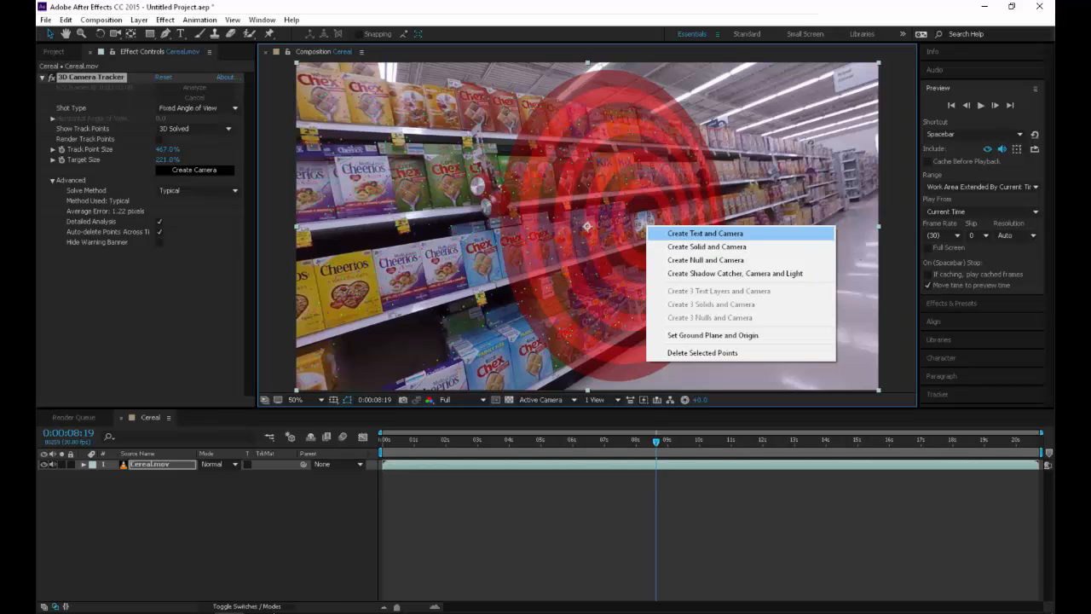
left_click(699, 232)
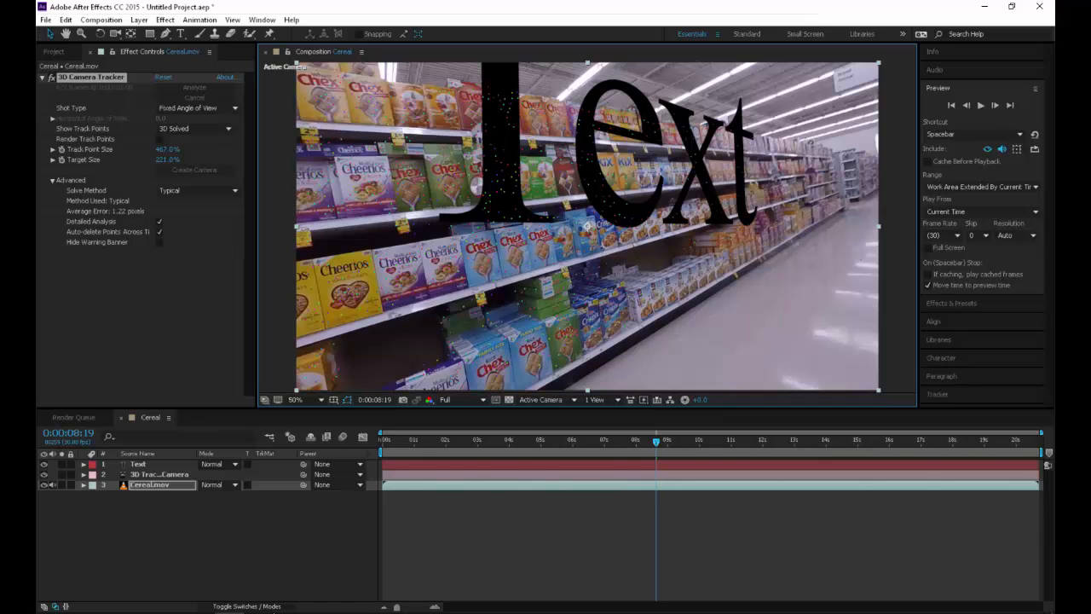
Scale the tracked text layer down to 916.5%
left_click(139, 464)
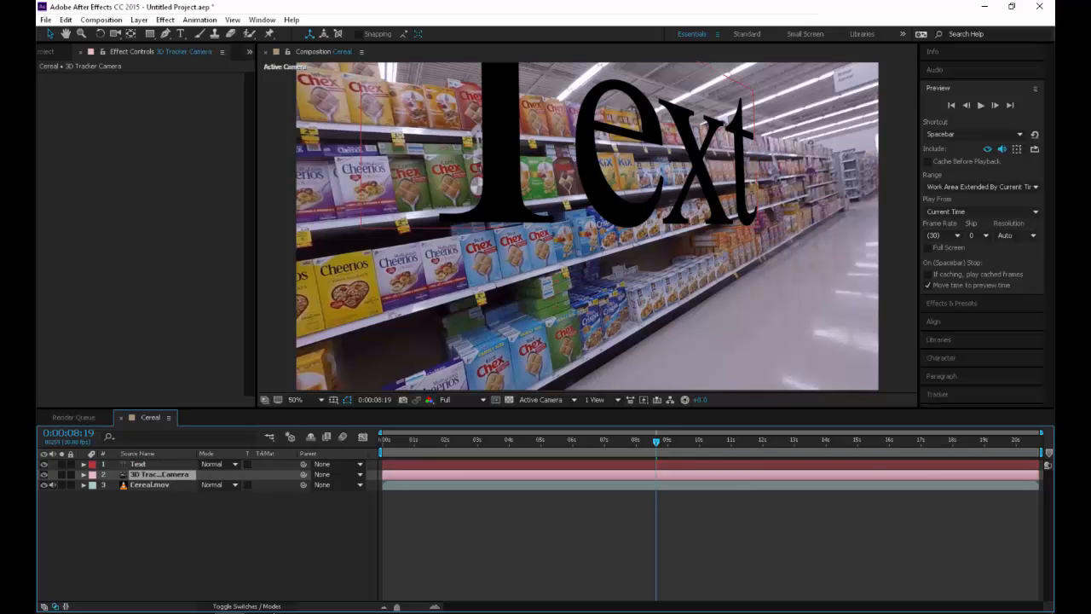
key("s")
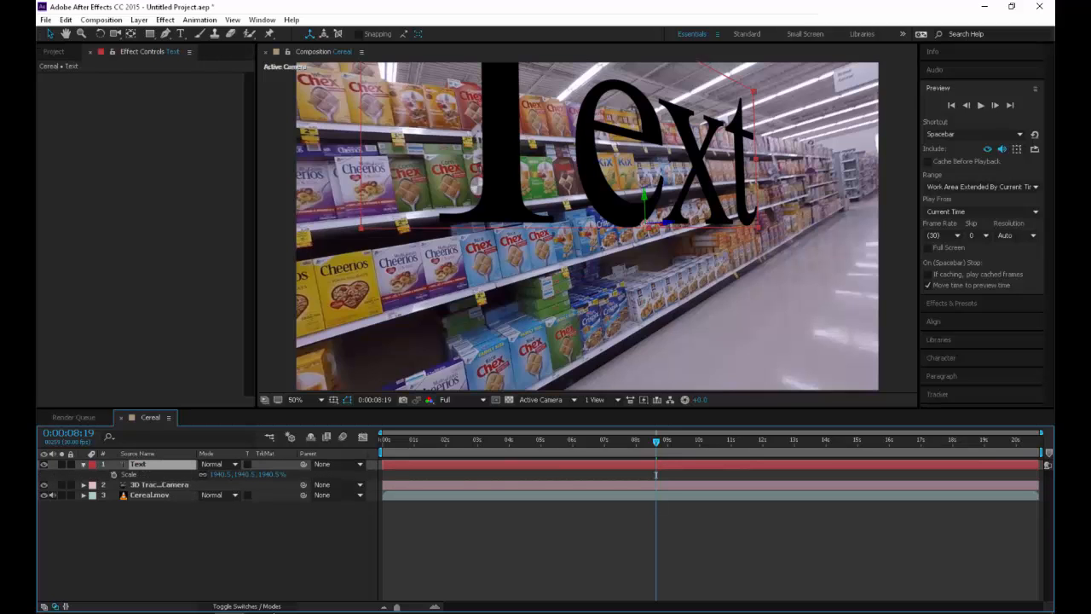
left_click_drag(243, 475, 52, 475)
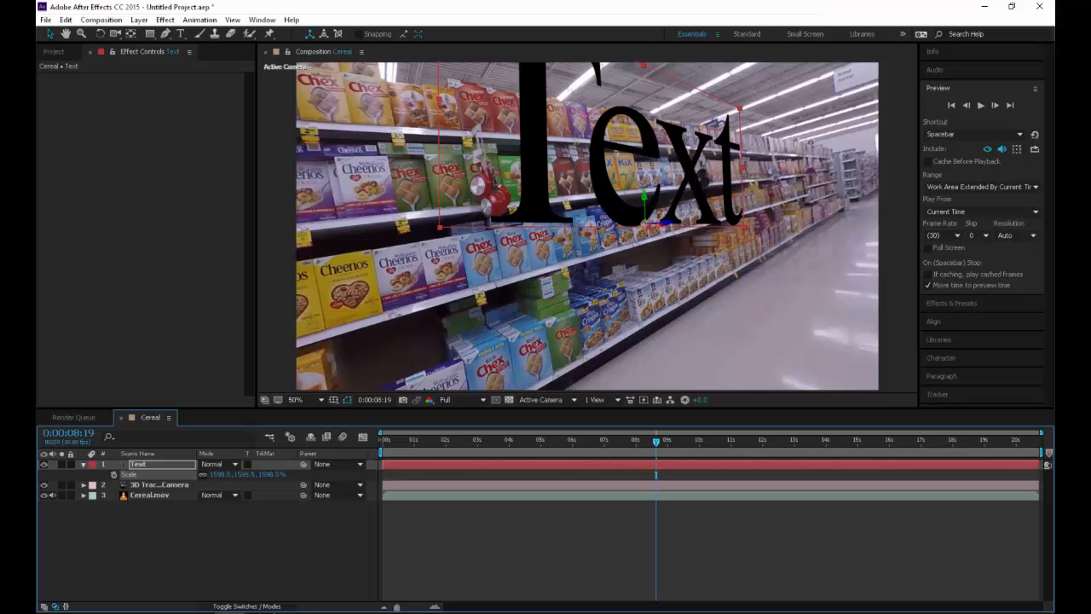
left_click_drag(244, 474, 119, 474)
left_click_drag(244, 475, 45, 475)
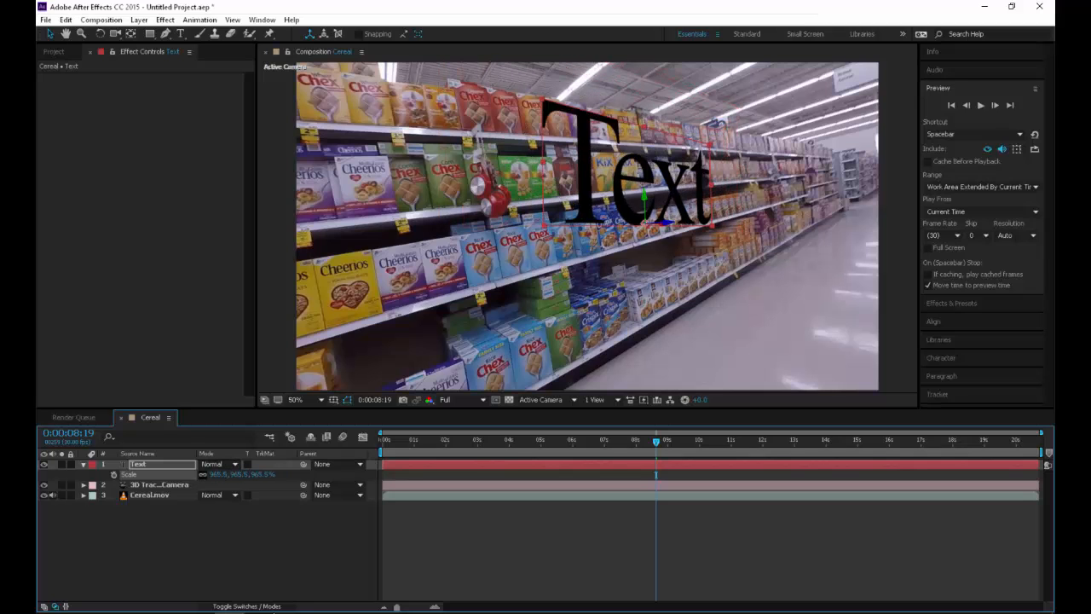
left_click_drag(243, 475, 216, 474)
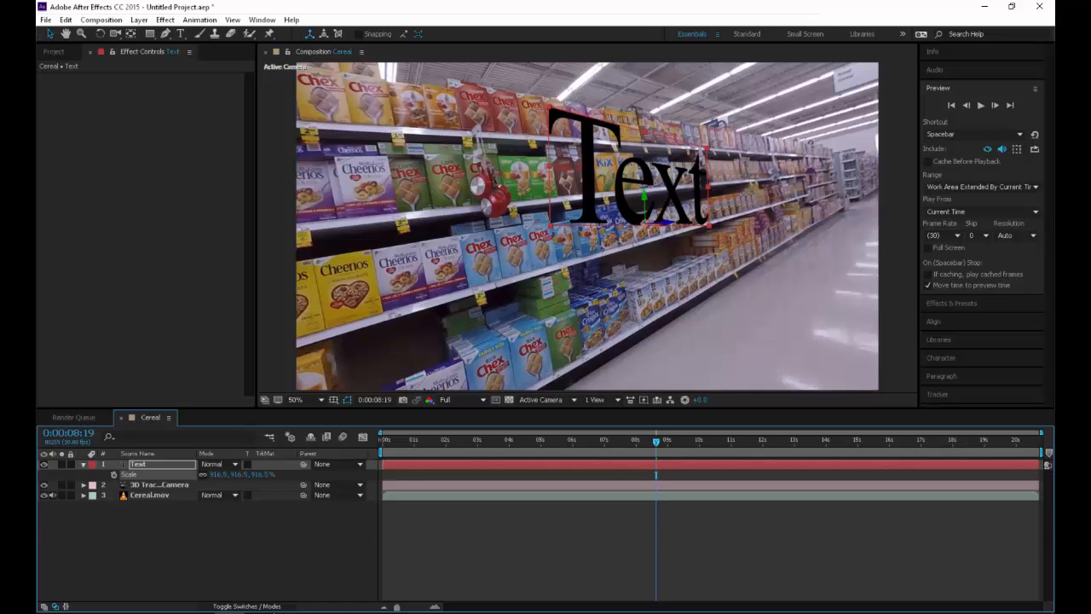
Tilt the text layer slightly around its Z axis to follow the shelf, and deselect it
key("r")
mouse_move(220, 485)
left_mouse_down()
mouse_move(242, 485)
mouse_move(224, 485)
mouse_move(230, 506)
mouse_move(213, 506)
left_mouse_up()
key("ctrl+z")
key("ctrl+z")
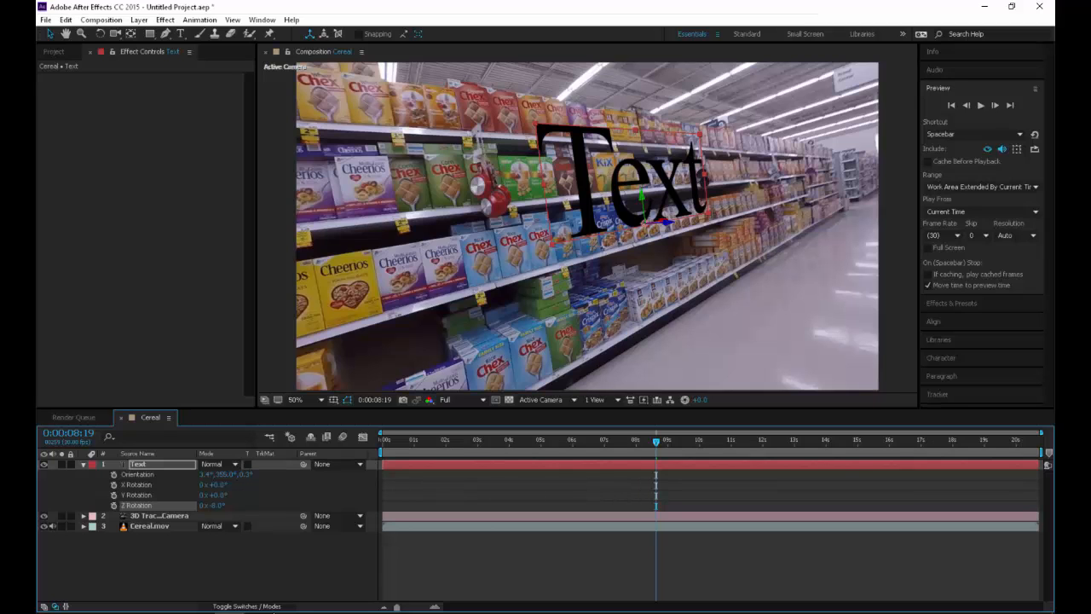
left_click(256, 563)
Preview the tracked text from the start of the composition at Third resolution, stopping at 0:00:19:03
left_click_drag(657, 442, 290, 437)
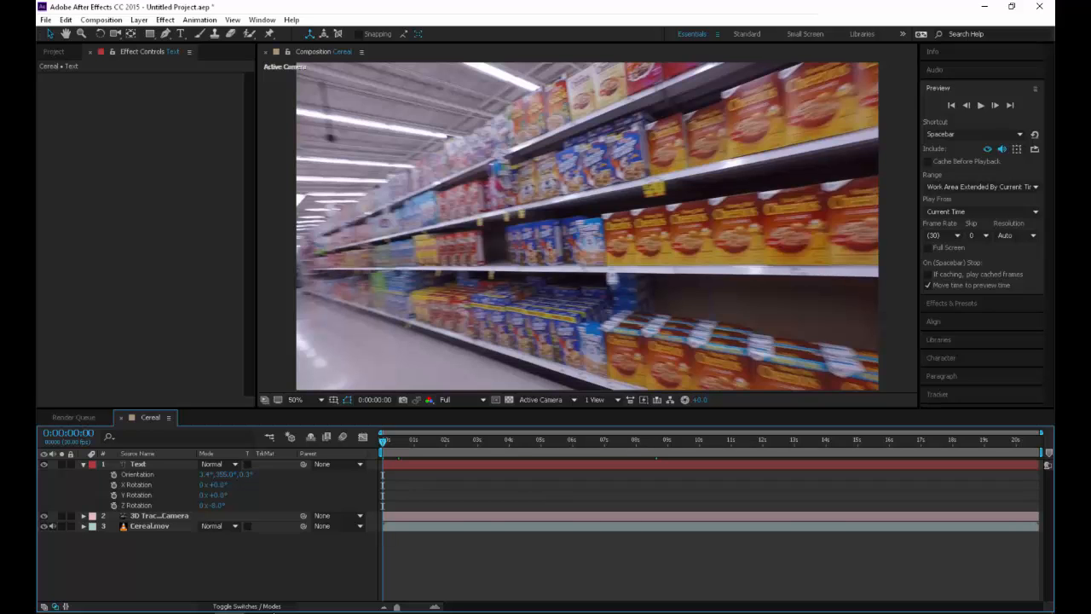
key("space")
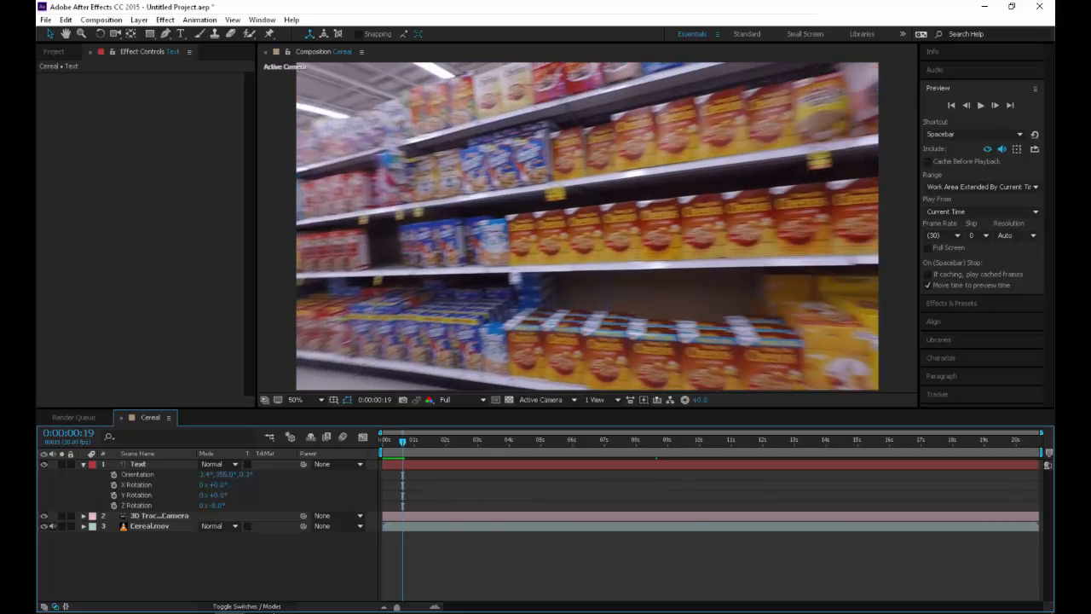
left_click(460, 399)
left_click(445, 458)
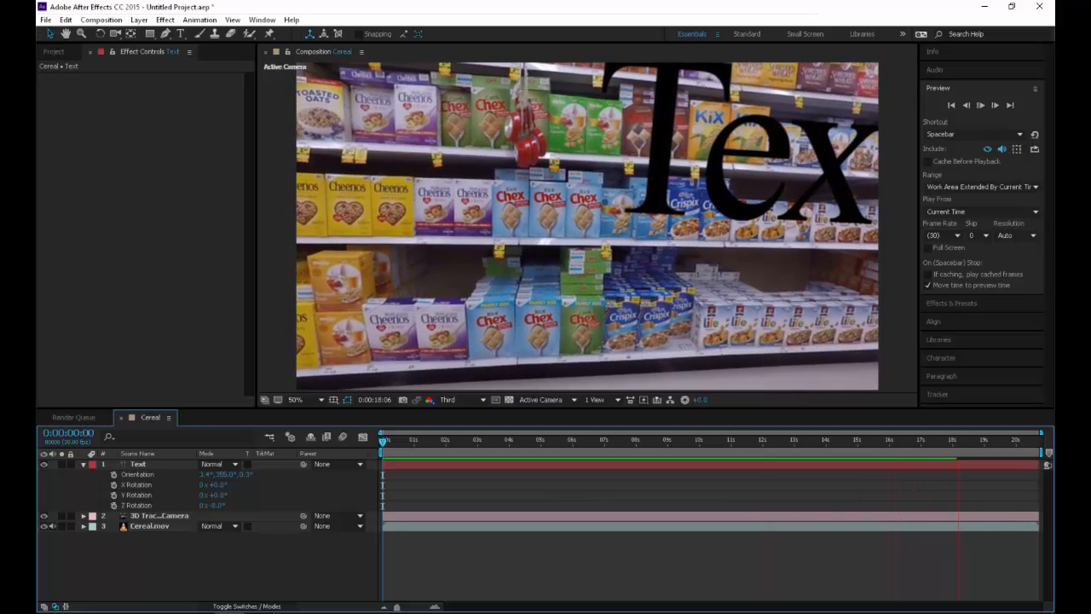
key("space")
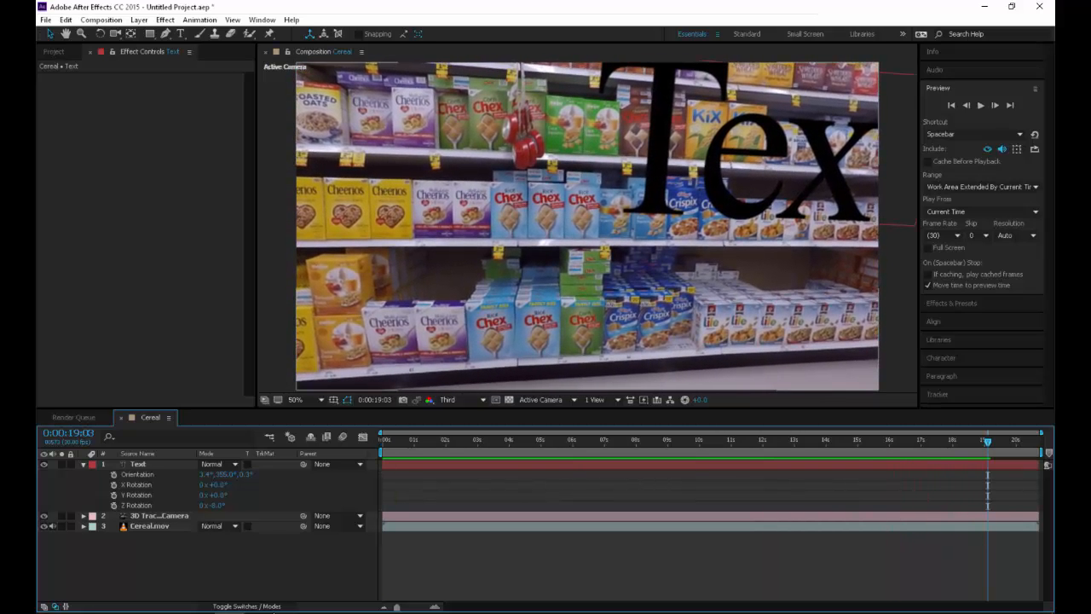
left_click(53, 52)
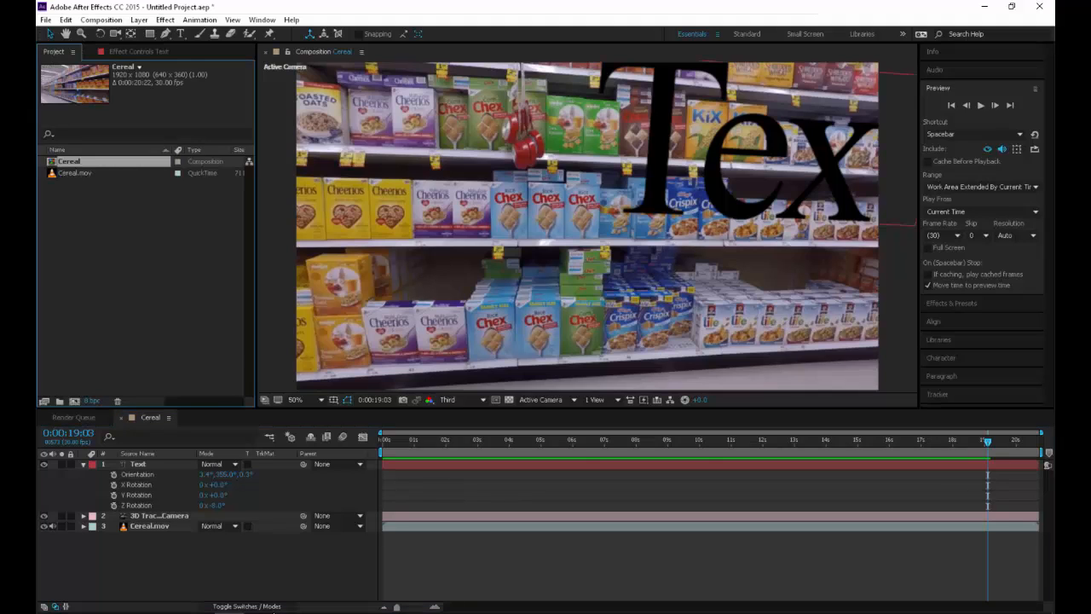
right_click(73, 173)
mouse_move(137, 247)
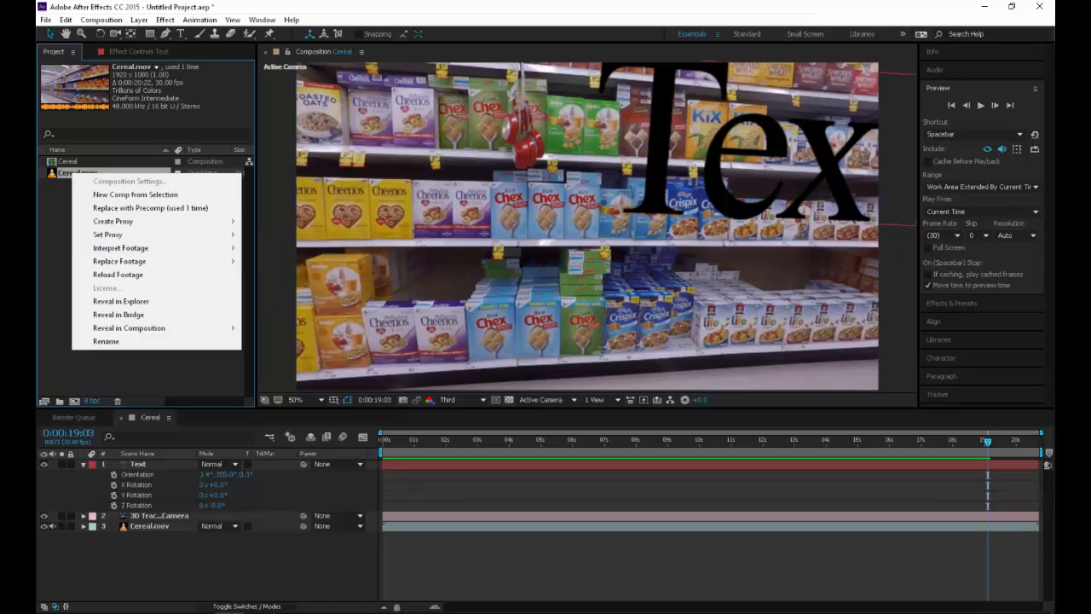
left_click(200, 20)
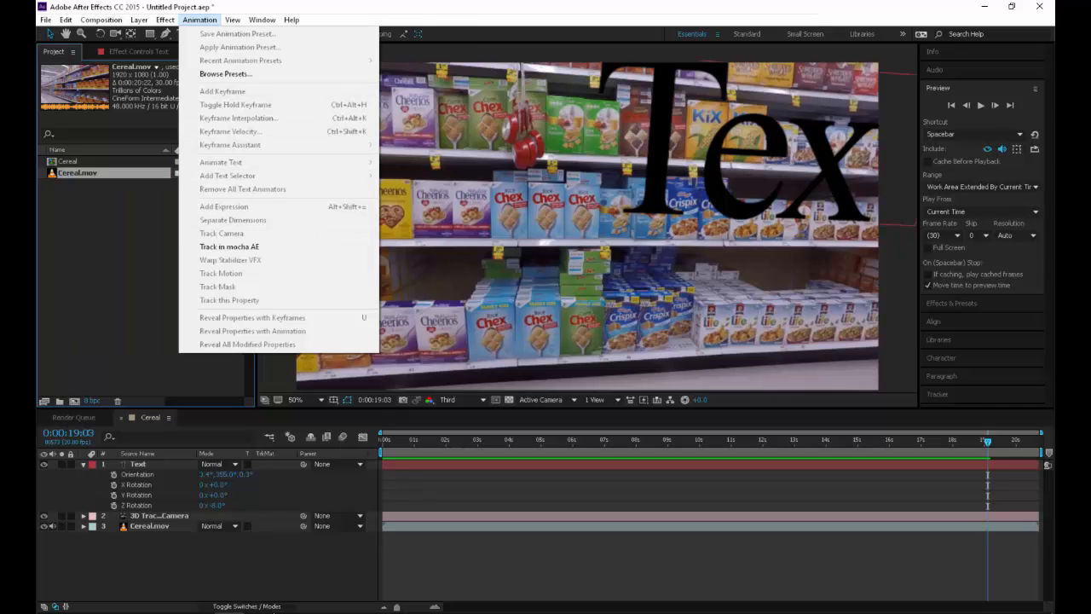
Create a second text layer from the Cereal.mov track points around the blue Chex boxes on the middle shelf
left_click(150, 526)
left_click(149, 52)
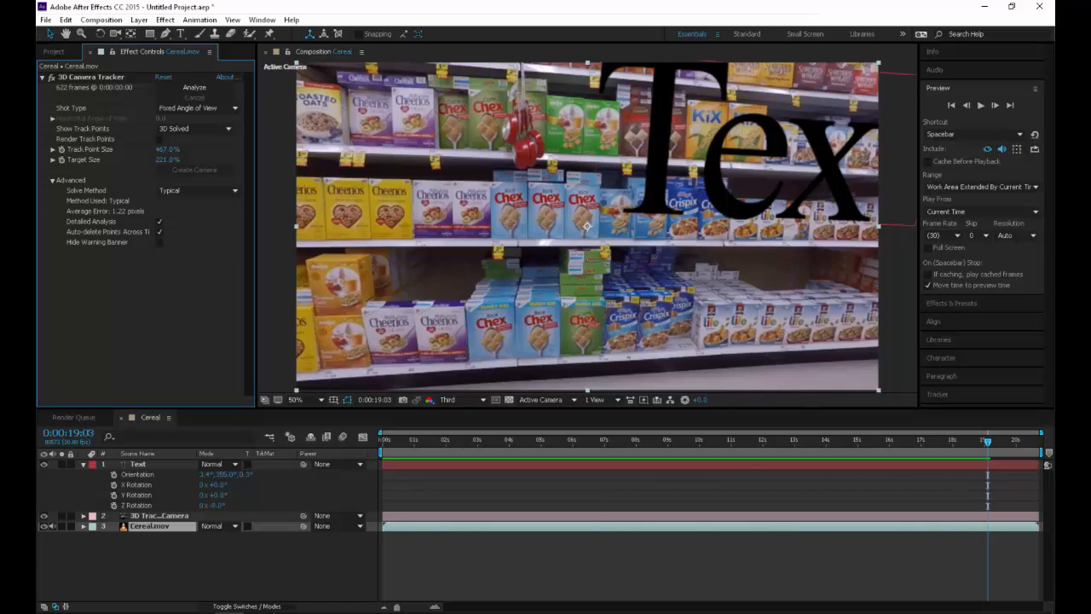
left_click(150, 526)
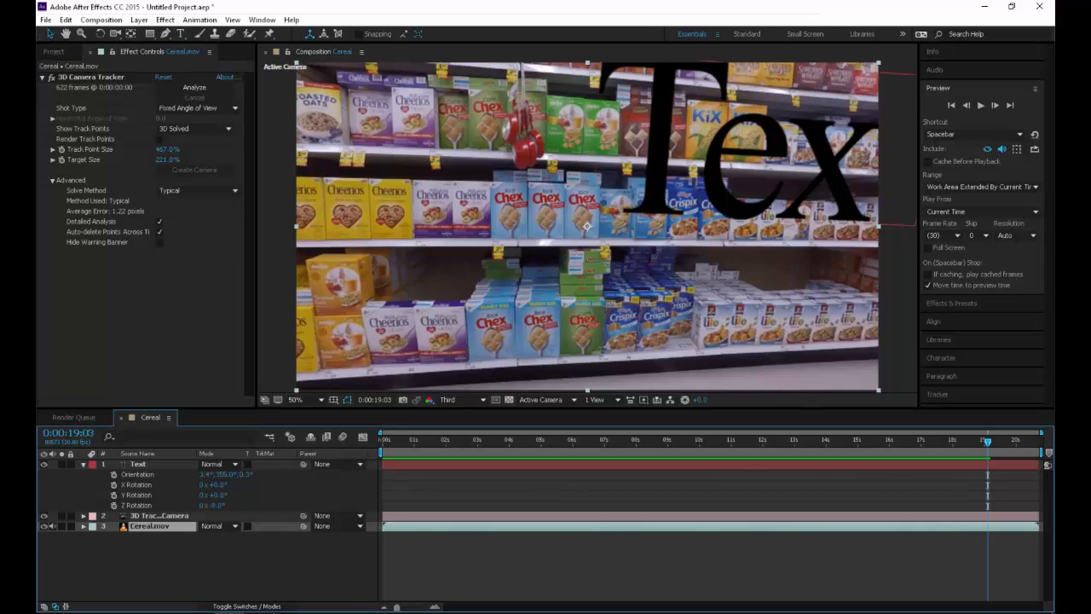
left_click(91, 78)
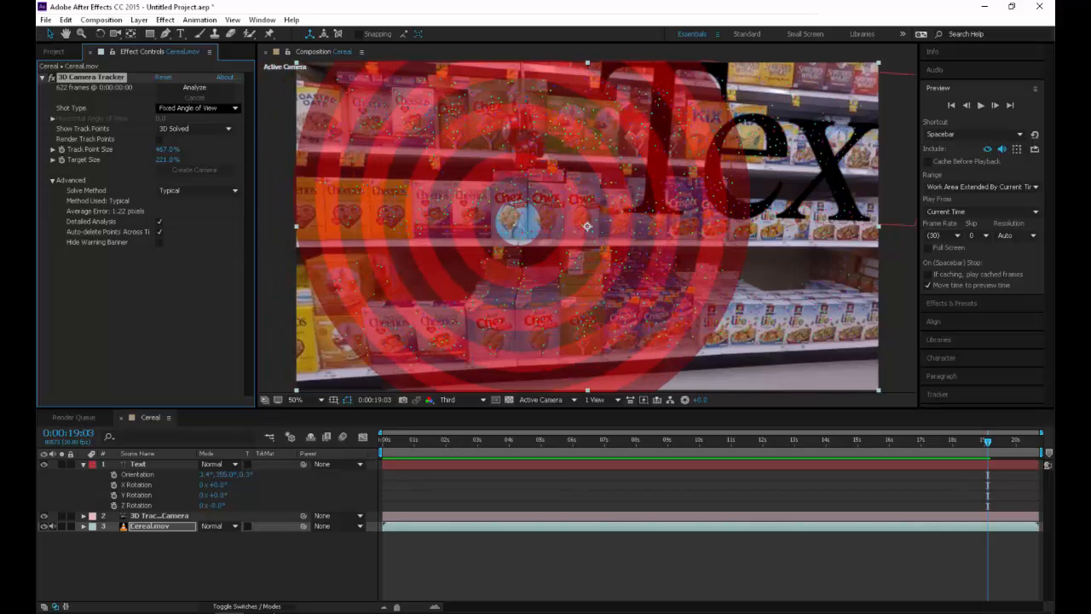
right_click(514, 234)
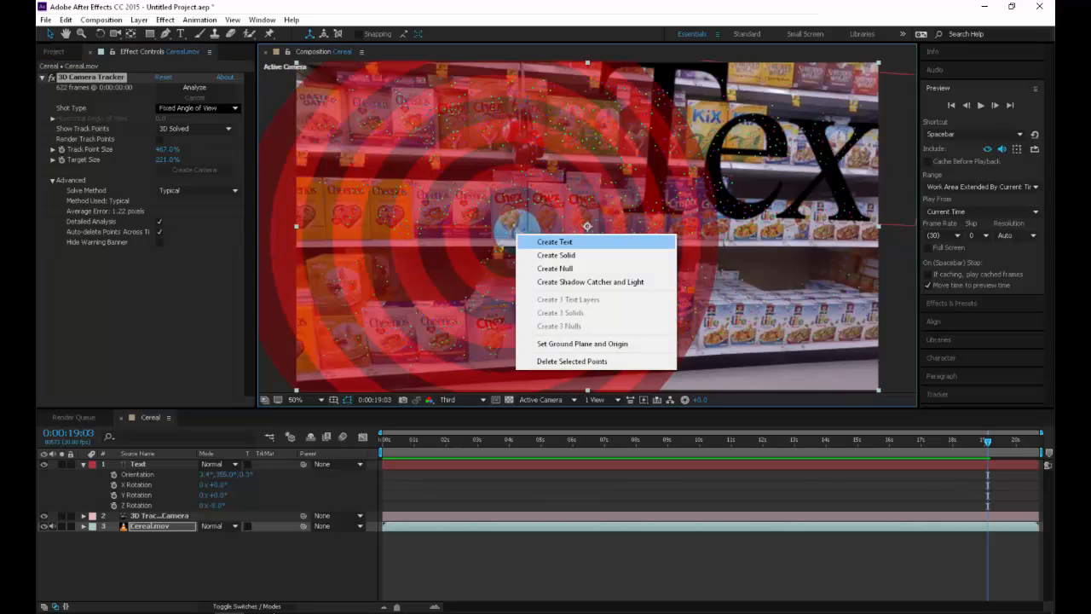
left_click(555, 242)
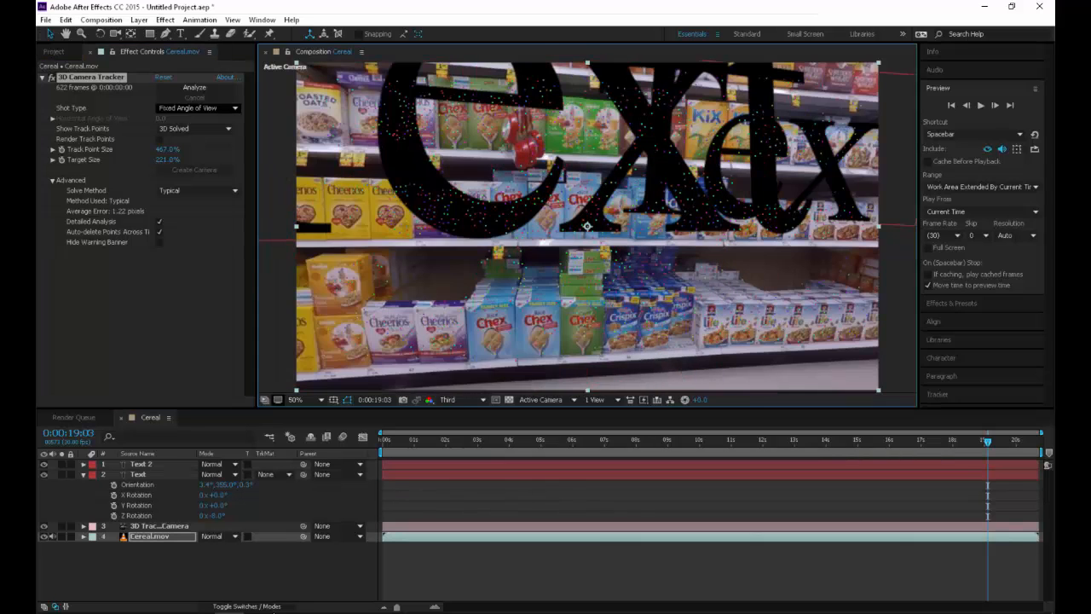
Scale the Text 2 layer down to 425.5%
left_click(142, 465)
key("s")
left_click_drag(243, 474, 41, 474)
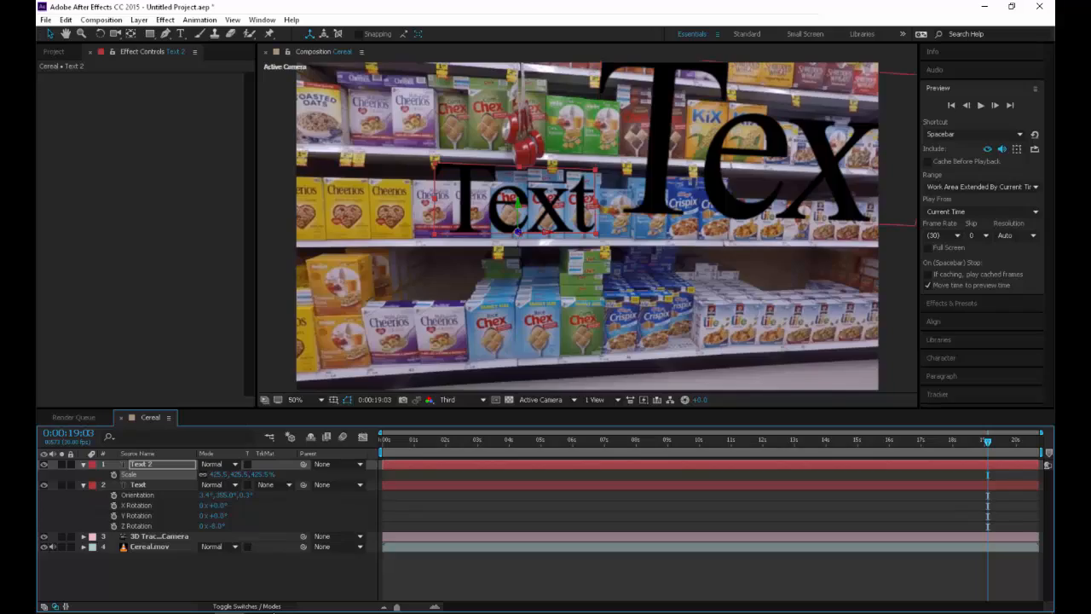
Set Text 2's X Rotation to 12° at 0:00:04:29 and check its alignment with the shelf at 0:00:16:23
left_click_drag(987, 442, 540, 442)
key("r")
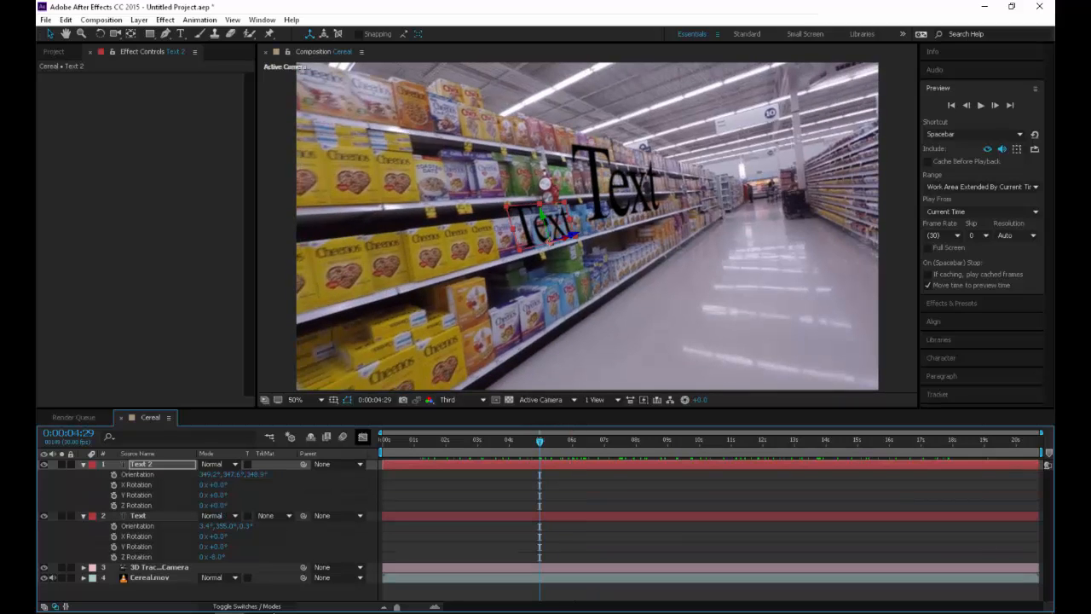
left_click_drag(219, 485, 228, 486)
left_click_drag(540, 441, 914, 441)
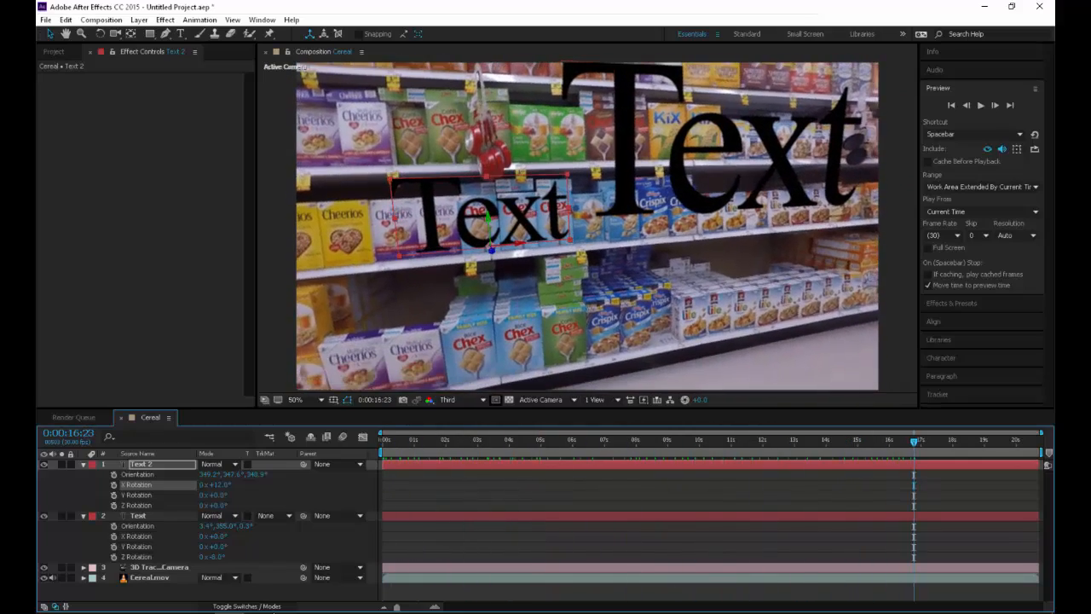
Show the composition in two views and frame the 3D Tracker Camera in the Top view
left_click(546, 399)
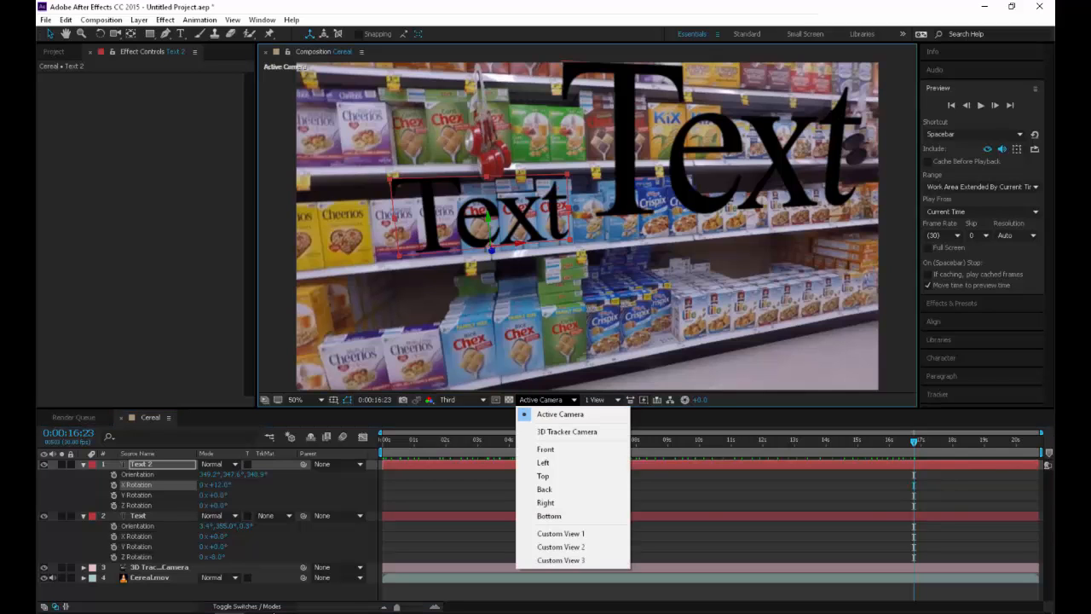
left_click(601, 399)
left_click(640, 427)
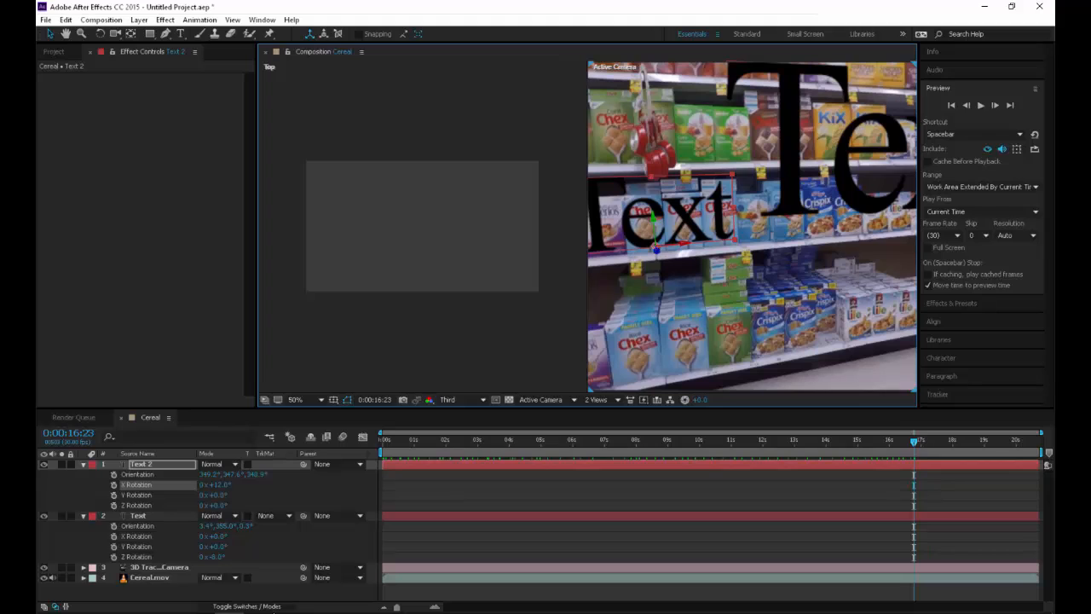
left_click(159, 567)
scroll(422, 226, "down", 4)
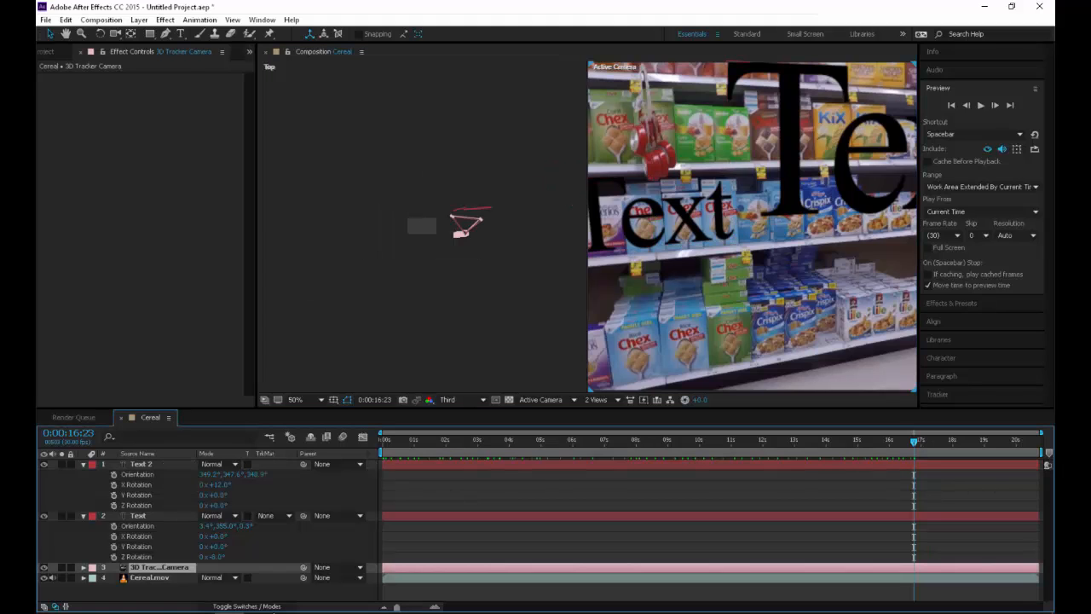
scroll(422, 226, "up", 2)
key("space")
left_click_drag(537, 234, 411, 245)
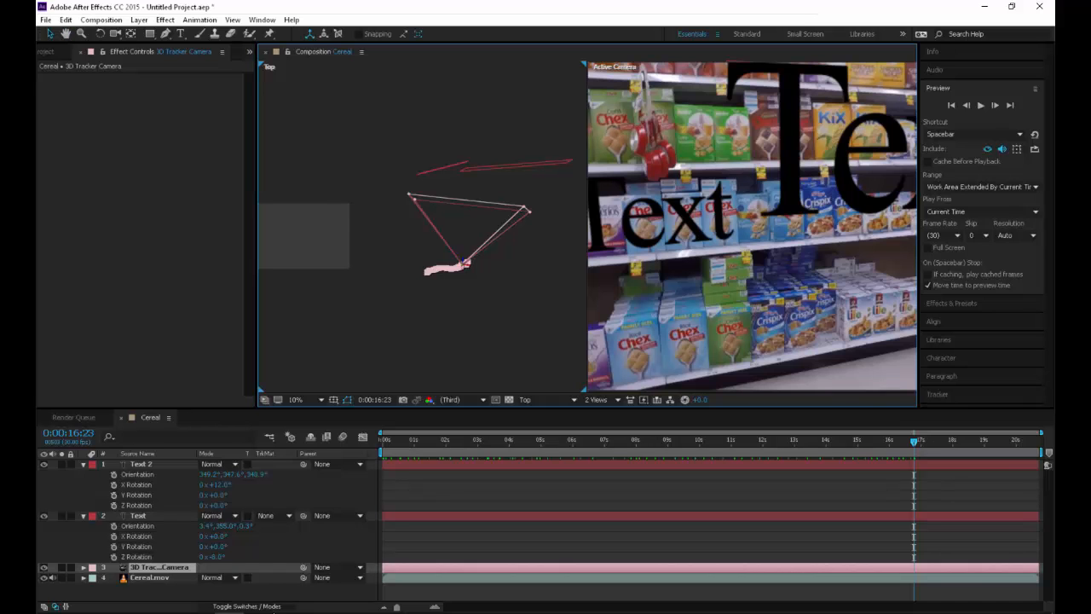
Scrub to 0:00:15:25 to examine the tracked camera's movement, and return to a single view
left_click_drag(753, 441, 884, 441)
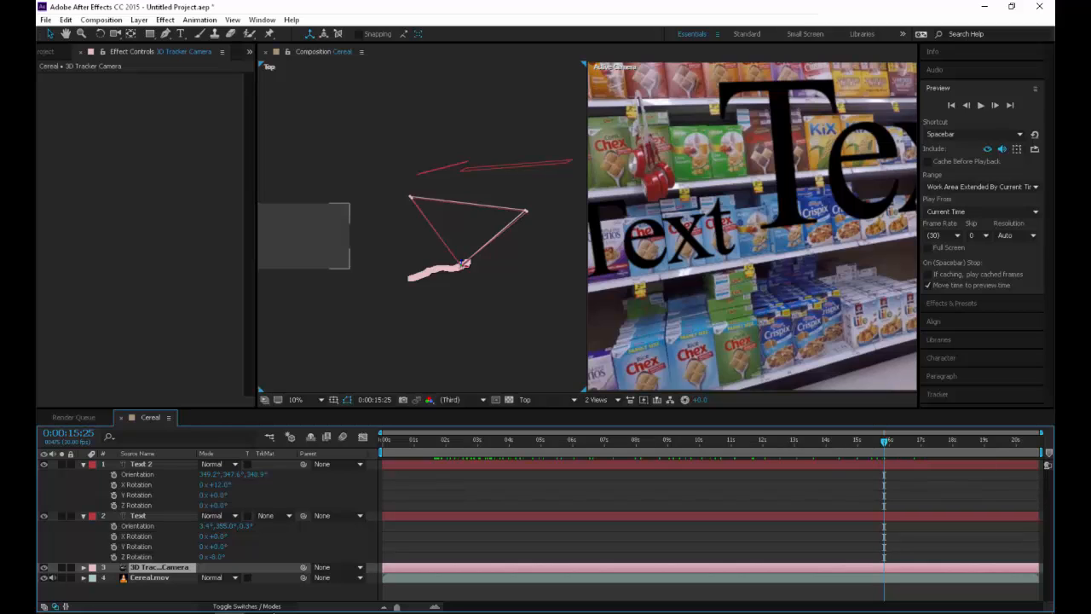
left_click(600, 399)
left_click(639, 413)
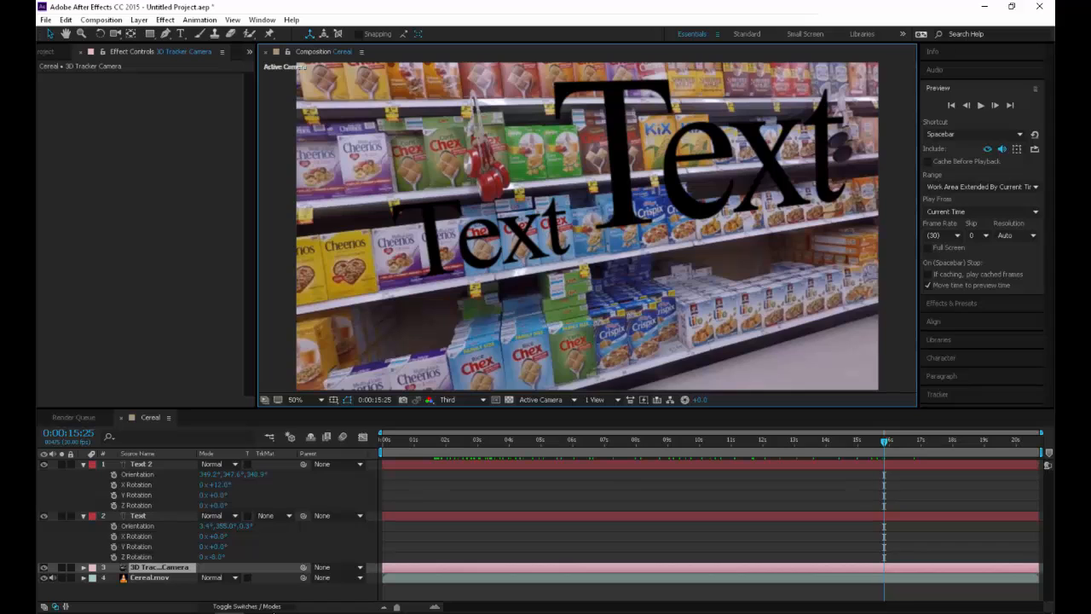
Create a new white solid layer in the Cereal composition with the default settings
left_click(46, 52)
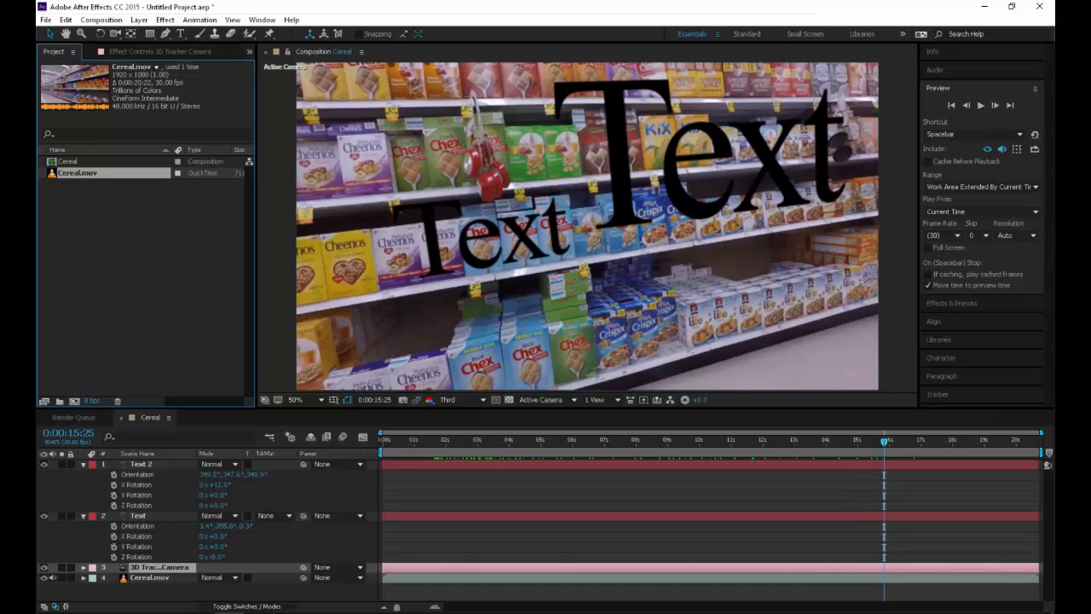
left_click(139, 19)
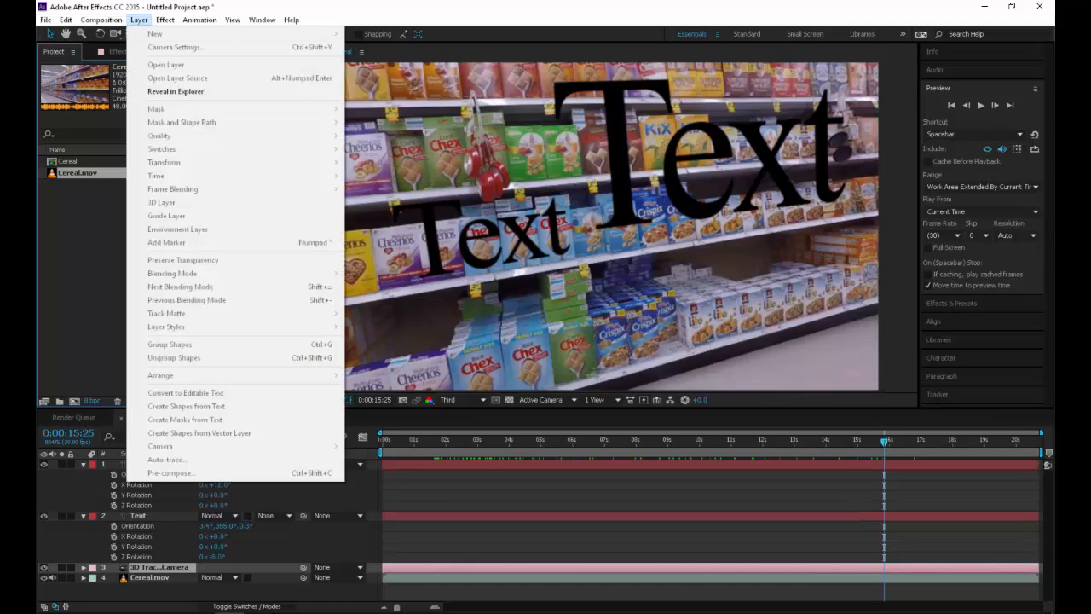
left_click(213, 592)
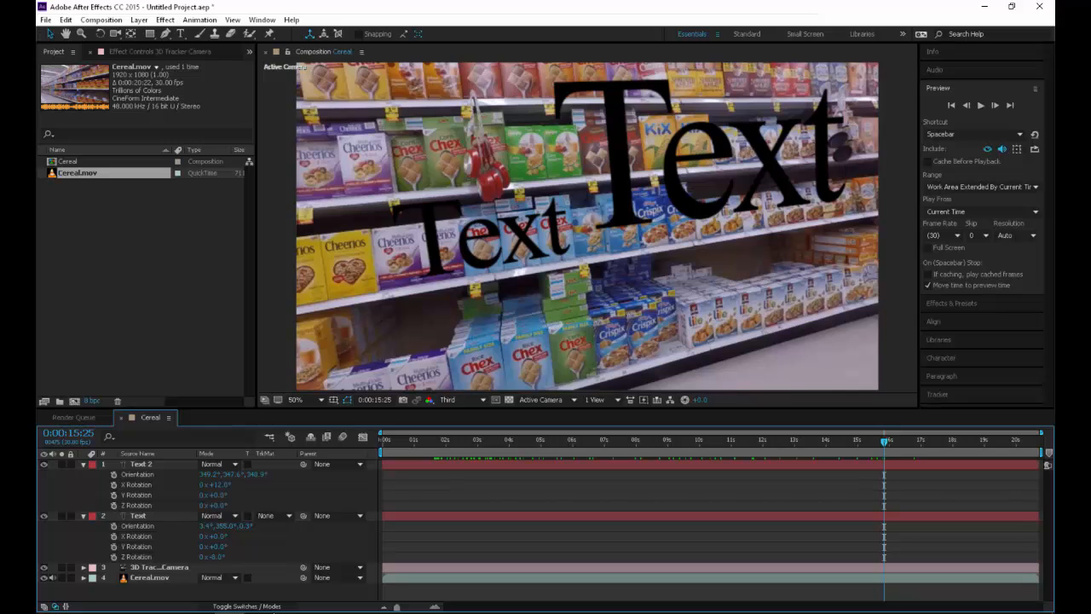
left_click(139, 20)
mouse_move(155, 35)
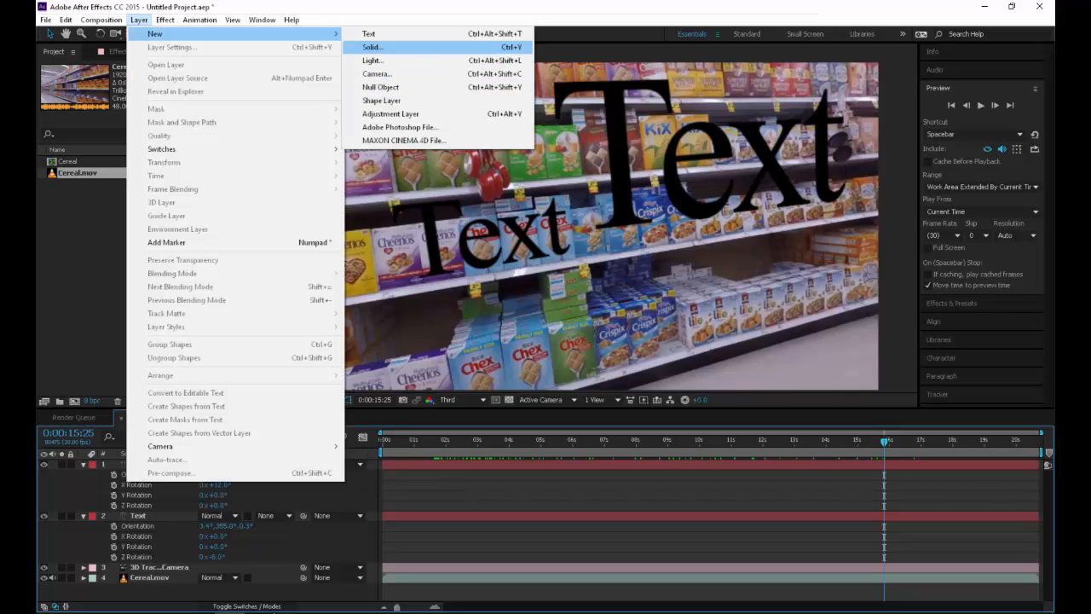
left_click(373, 47)
key("Return")
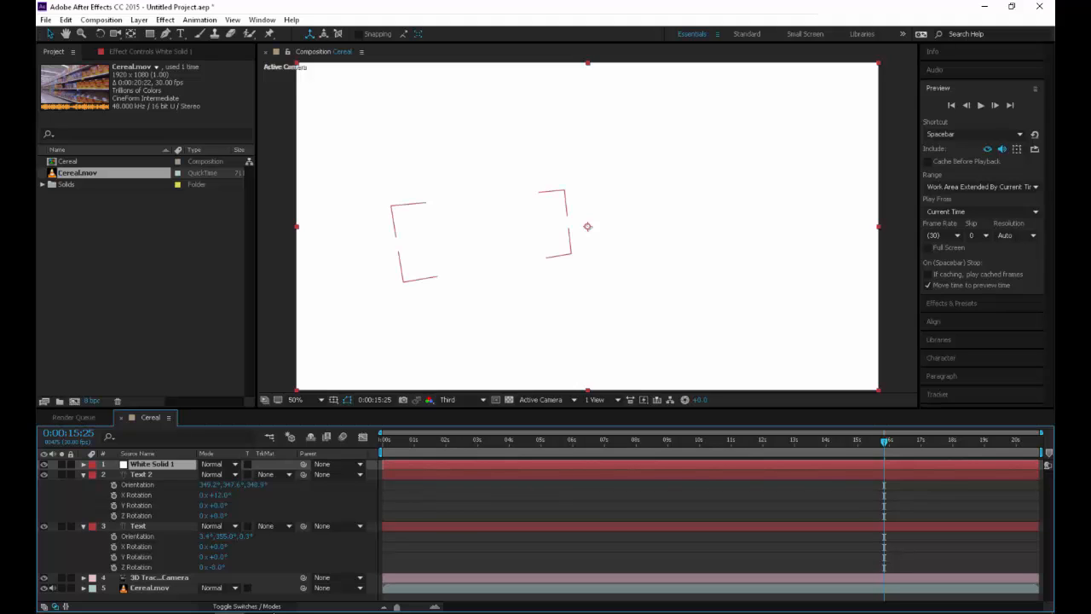
Reveal the Position of Text 2 and White Solid 1, and make White Solid 1 a 3D layer
left_click(141, 474)
key("p")
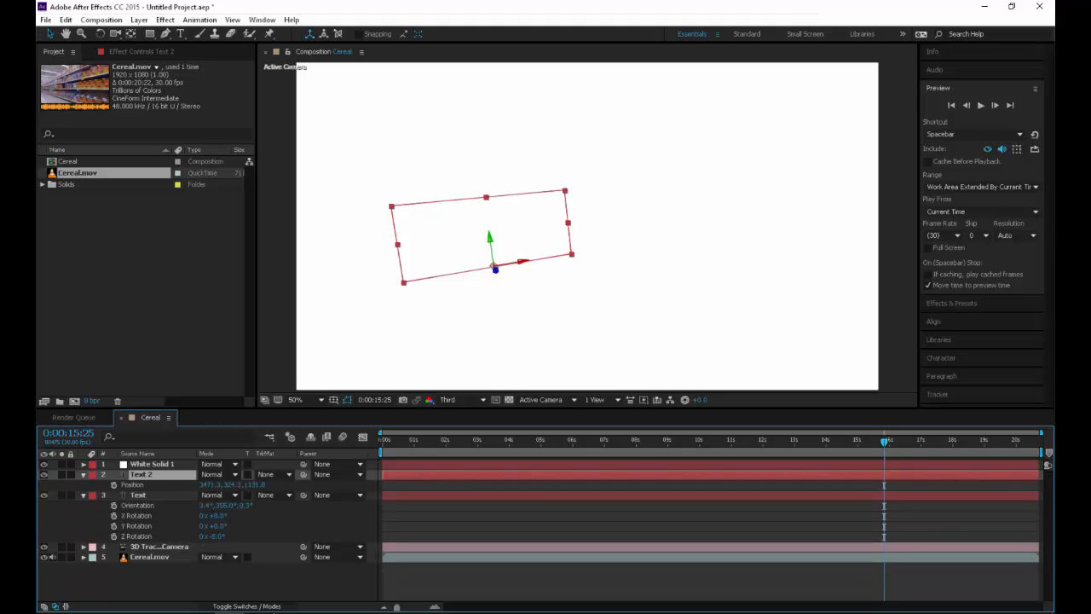
left_click(132, 484)
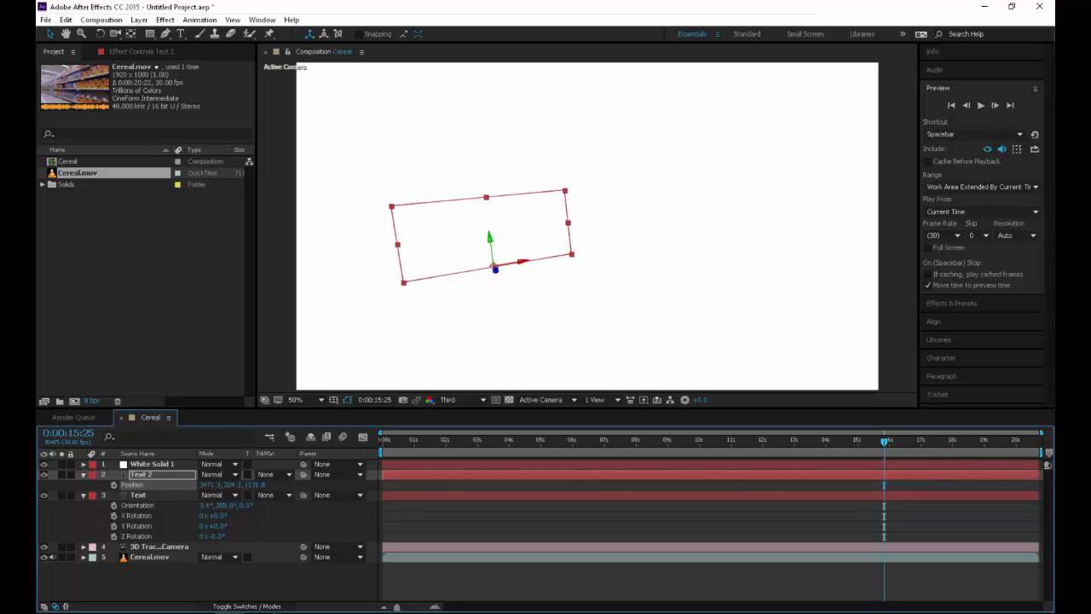
left_click(152, 464)
key("p")
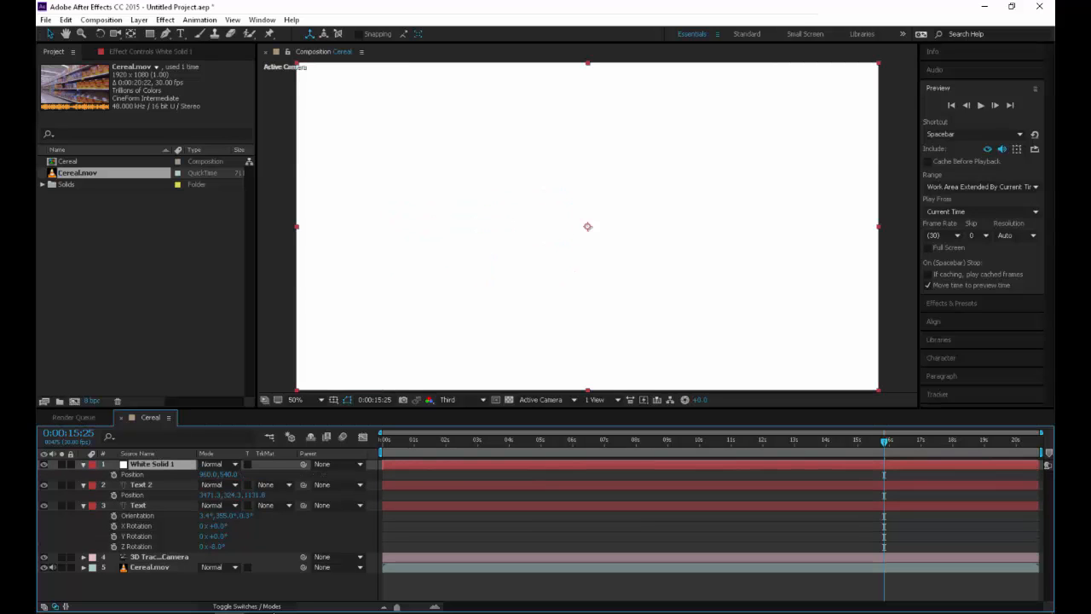
left_click(246, 606)
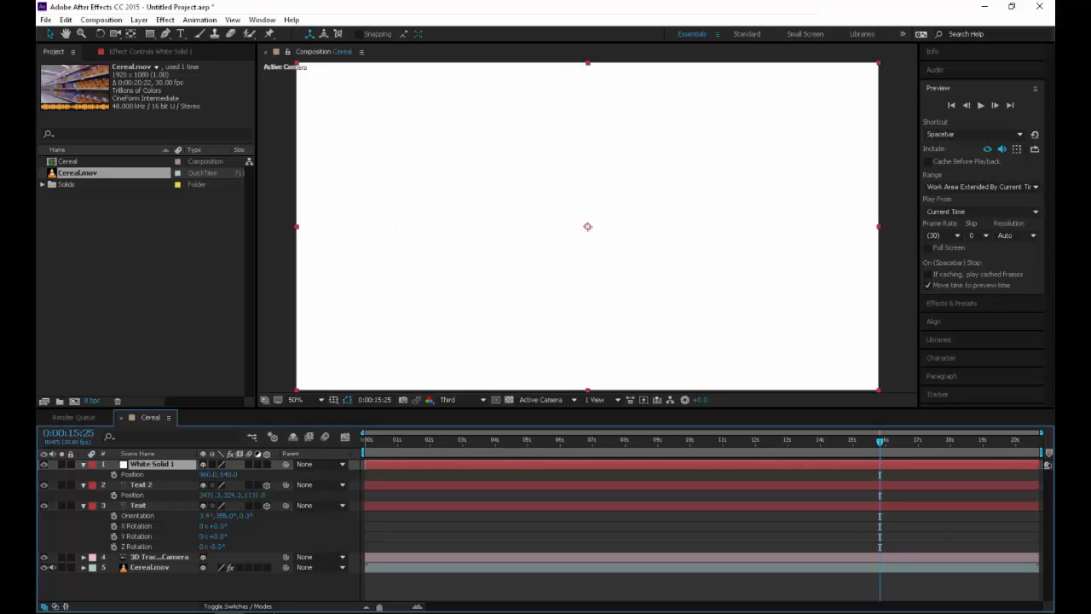
left_click(267, 464)
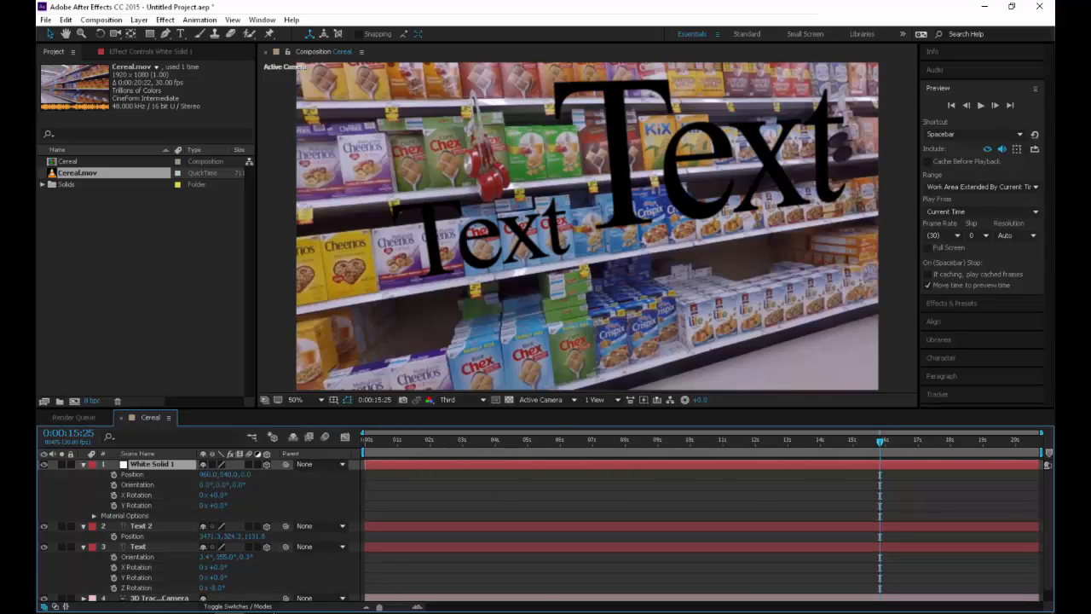
Copy Text 2's Position value onto White Solid 1's Position
left_click(132, 475)
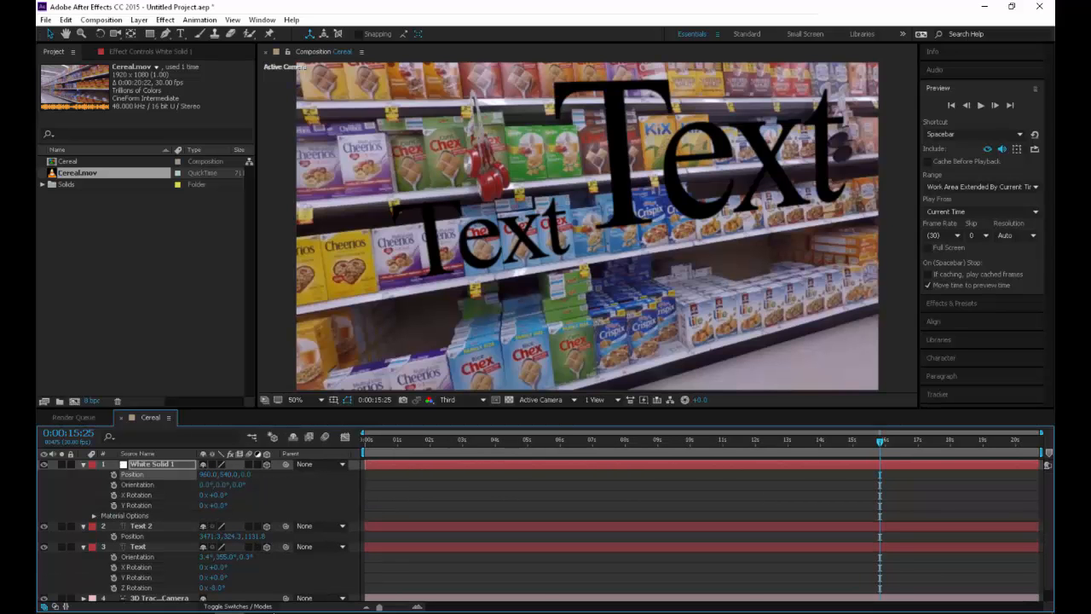
left_click(132, 536)
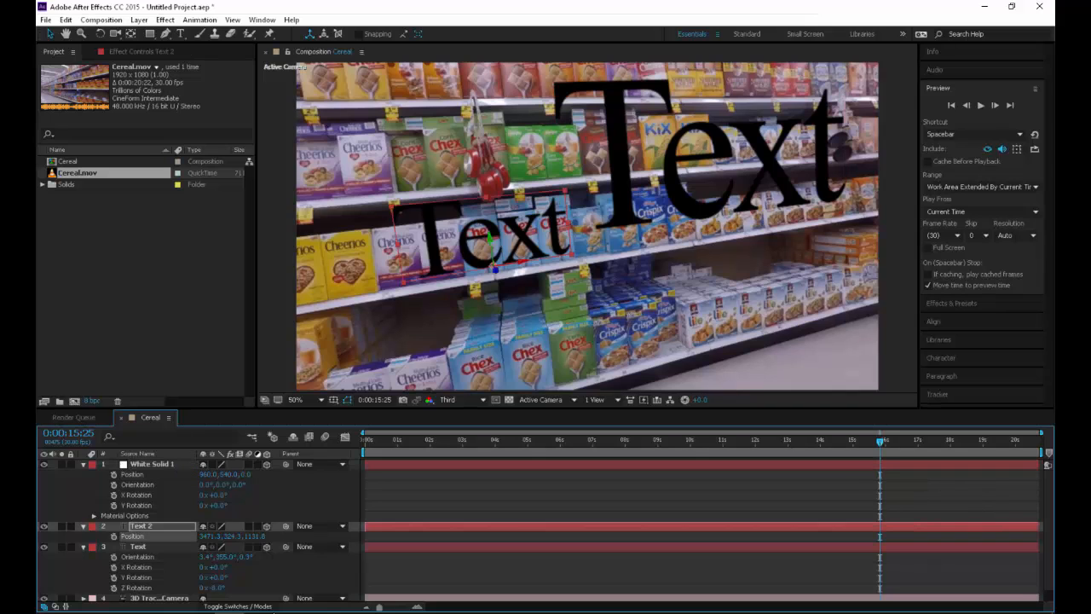
left_click(133, 474)
key("ctrl+v")
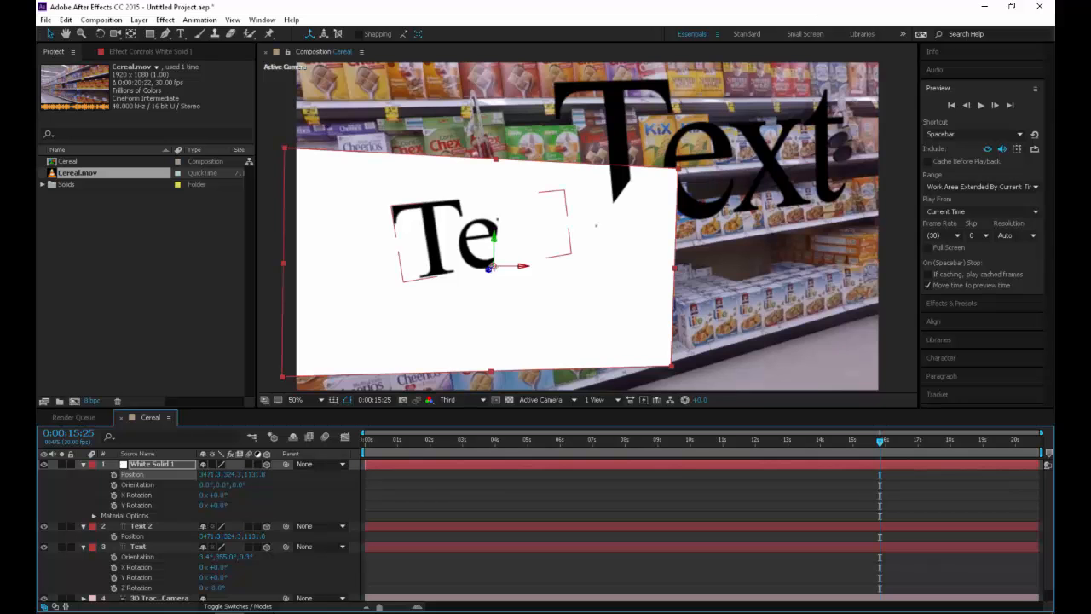
Hide the Text 2 layer and reveal White Solid 1's rotation properties at 0:00:04:01
left_click(44, 526)
left_click_drag(402, 441, 495, 441)
key("r")
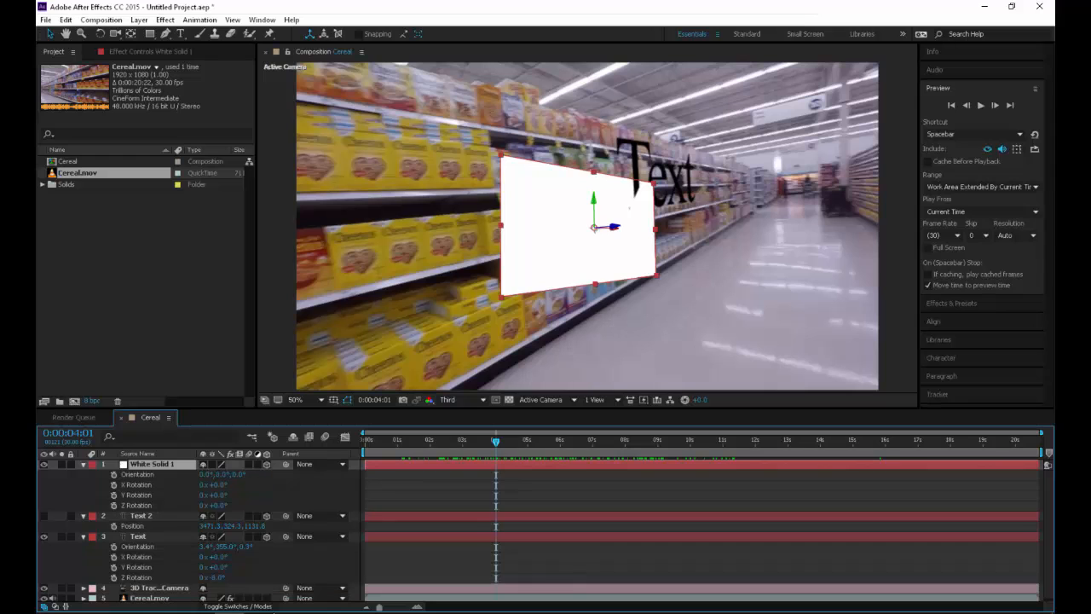
Rotate White Solid 1 to follow the shelf, with orientation 3.0°, 0.0°, 359.0° and X Rotation 2°, and preview its tracking
mouse_move(223, 474)
left_mouse_down()
mouse_move(239, 474)
mouse_move(228, 505)
mouse_move(208, 505)
mouse_move(221, 485)
mouse_move(208, 506)
mouse_move(206, 474)
mouse_move(235, 474)
left_mouse_up()
key("ctrl+z")
key("ctrl+z")
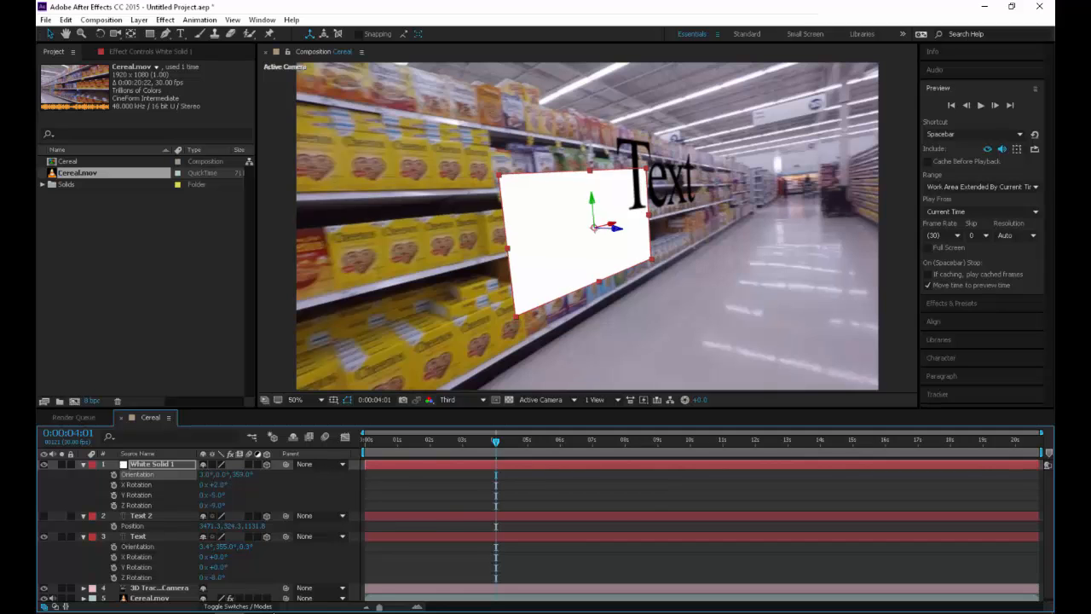
key("space")
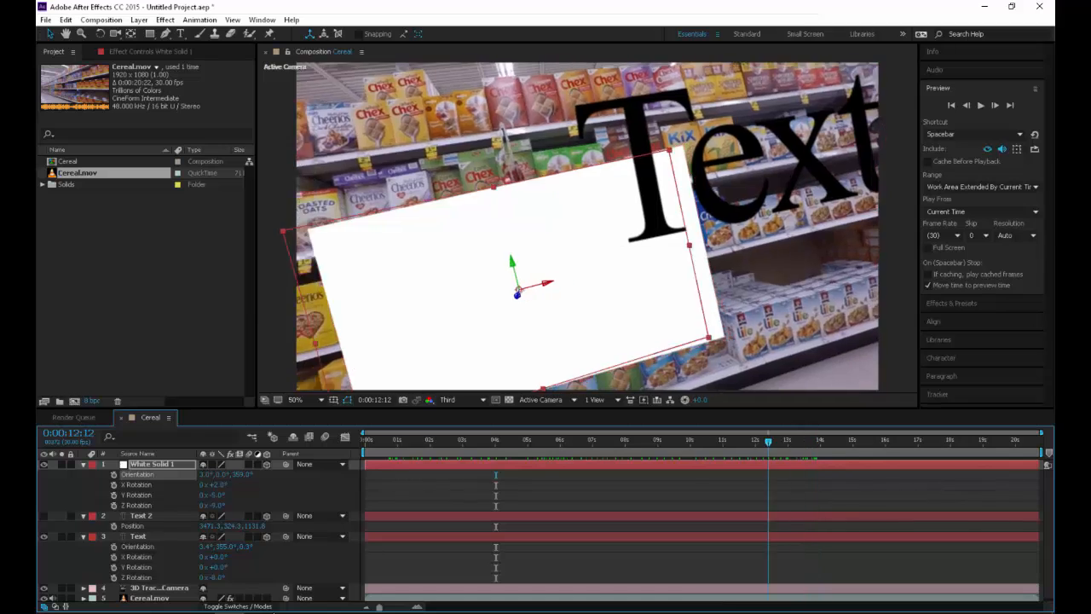
left_click_drag(768, 442, 509, 442)
Pre-compose White Solid 1 as "Outline", leaving all attributes in Cereal
left_click(152, 464)
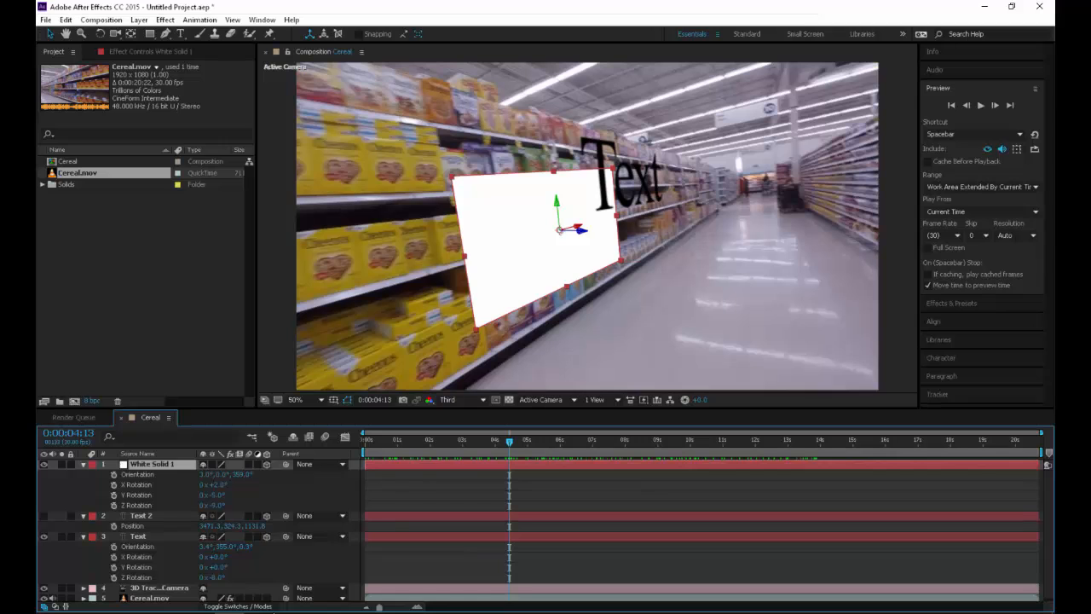
right_click(153, 464)
left_click(198, 501)
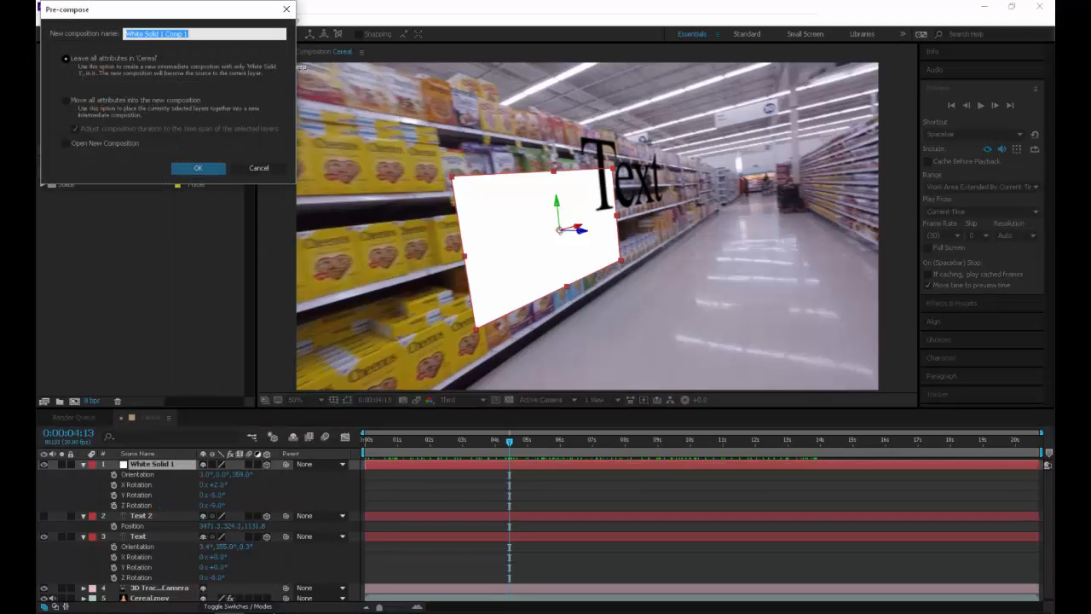
type("Outline4")
key("BackSpace")
key("Return")
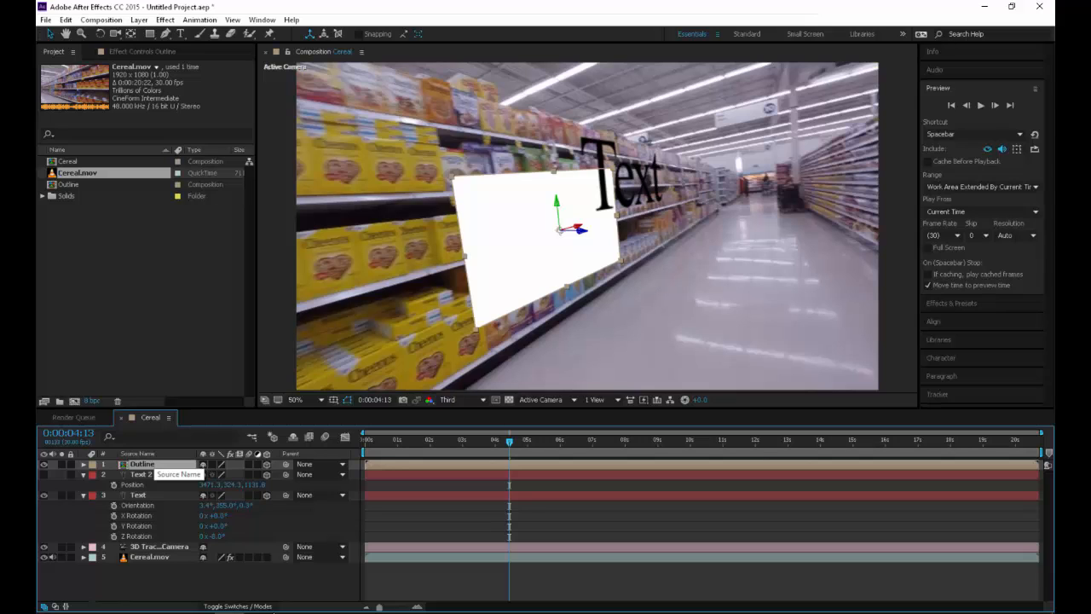
Open the Outline composition and add a paragraph text box reading "Hello, Mom!" over the white solid
double_click(141, 463)
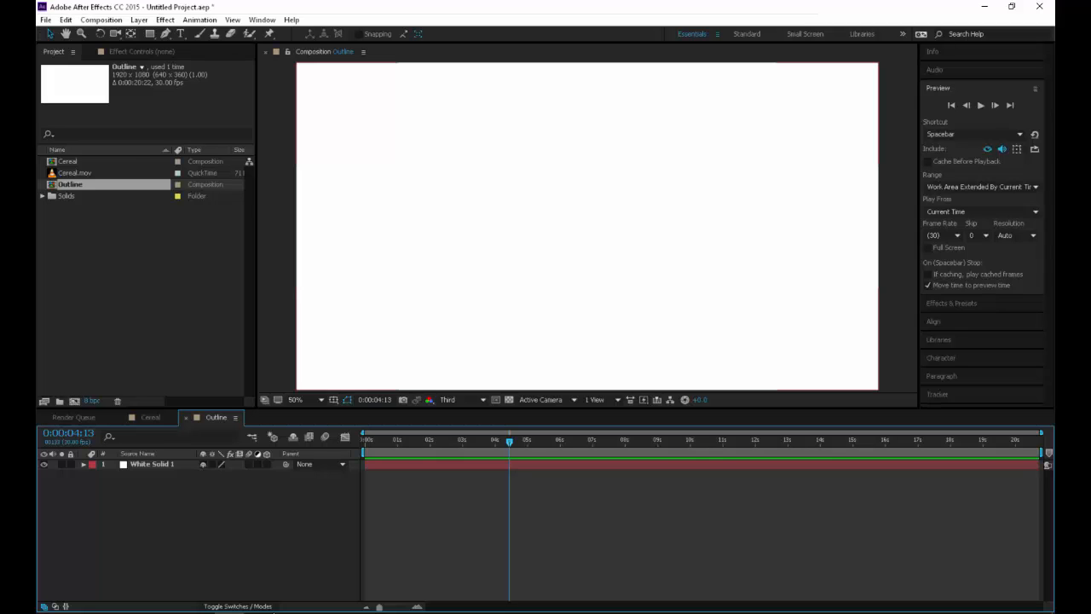
key("ctrl+t")
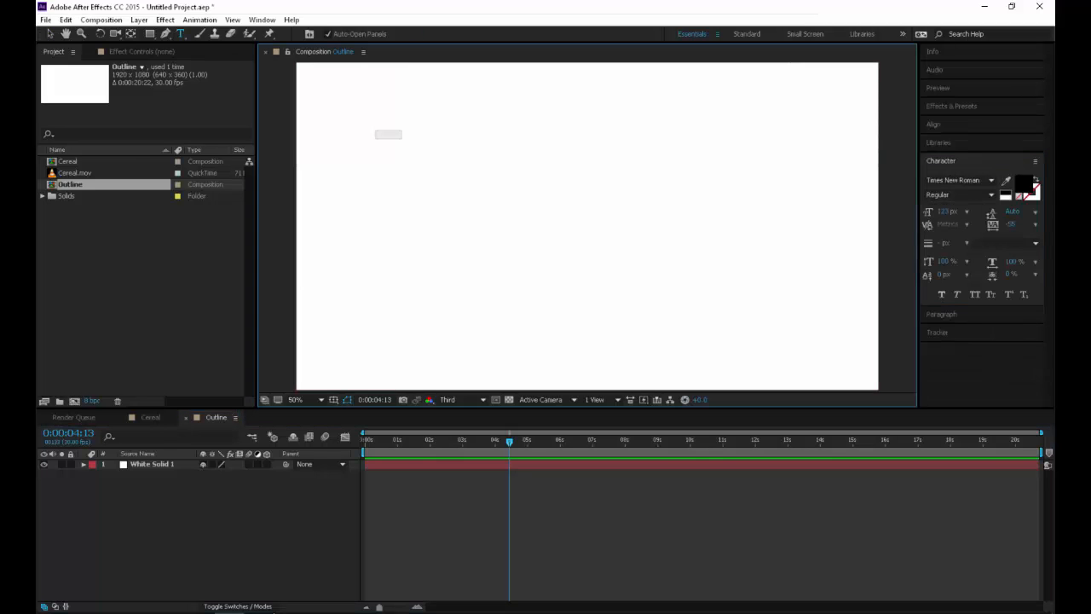
left_click_drag(375, 131, 703, 306)
type("Heloo")
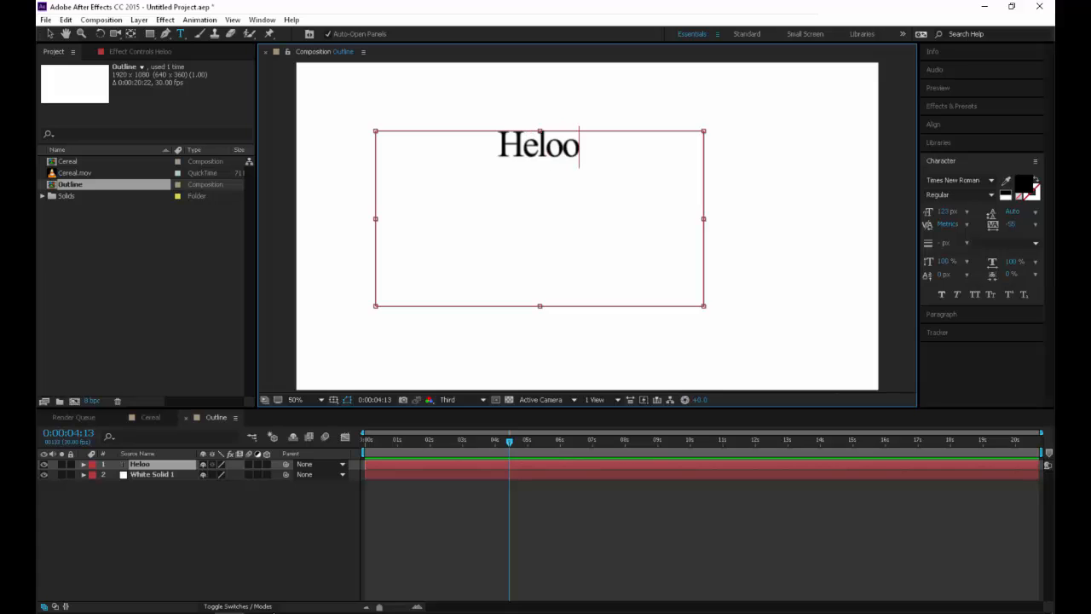
key("BackSpace")
key("BackSpace")
type("lo, Mom!")
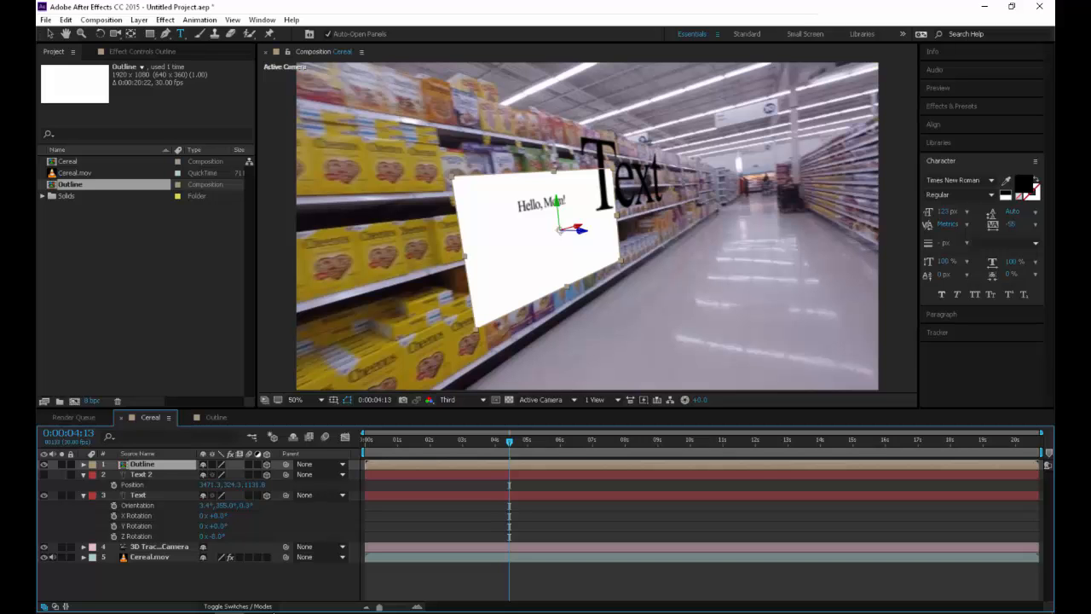
Check the tracked Outline layer in Cereal up to 0:00:09:09, and delete both the layer and the Outline composition
left_click_drag(509, 442, 668, 442)
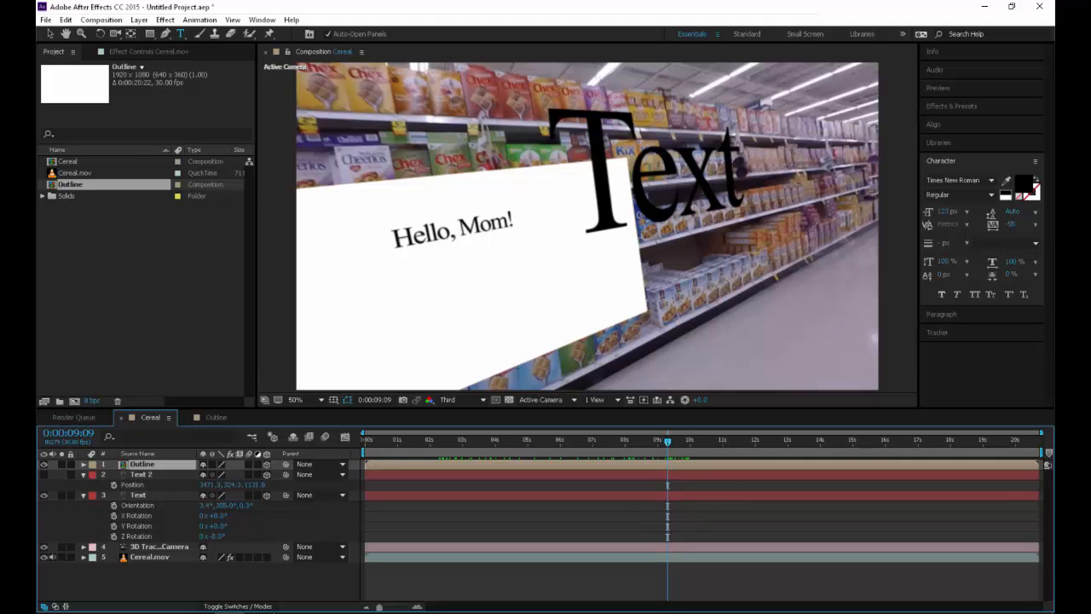
key("Delete")
key("Delete")
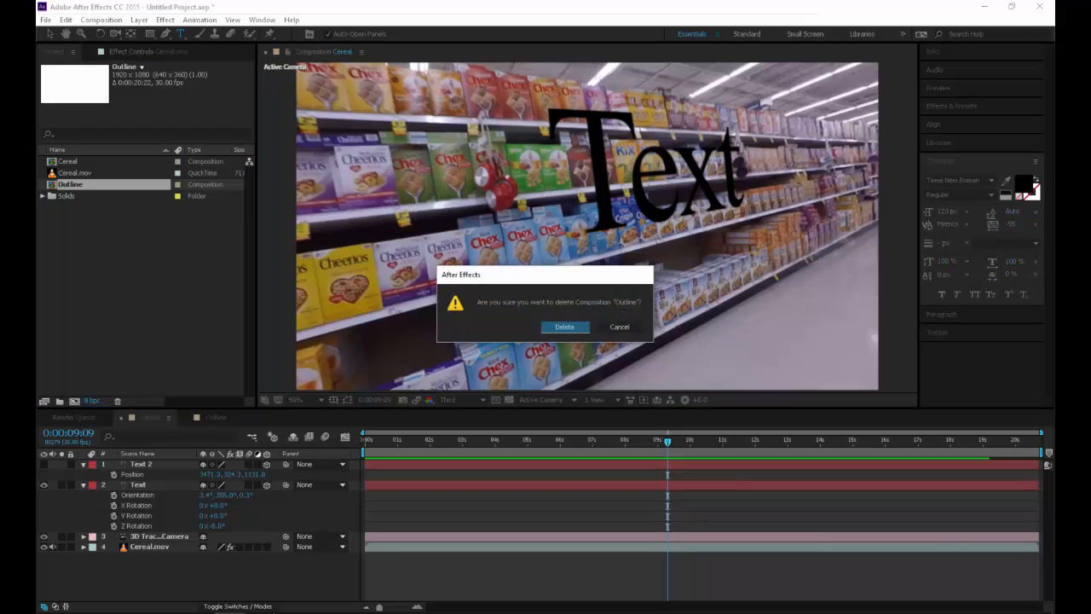
key("Return")
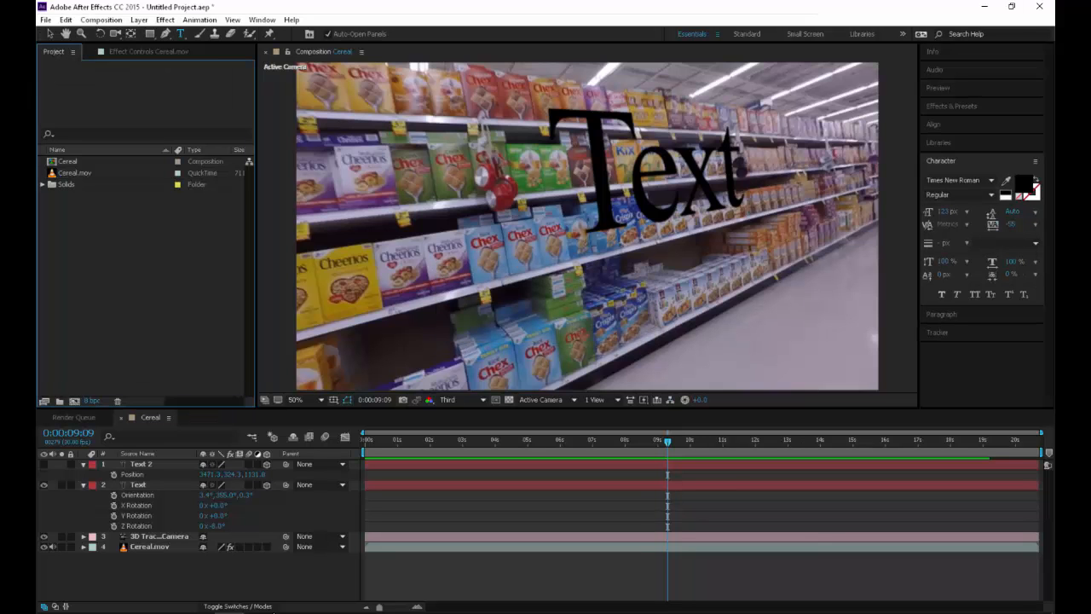
Show the 3D Camera Tracker's track points on the Cereal.mov layer at 0:00:01:02
key("space")
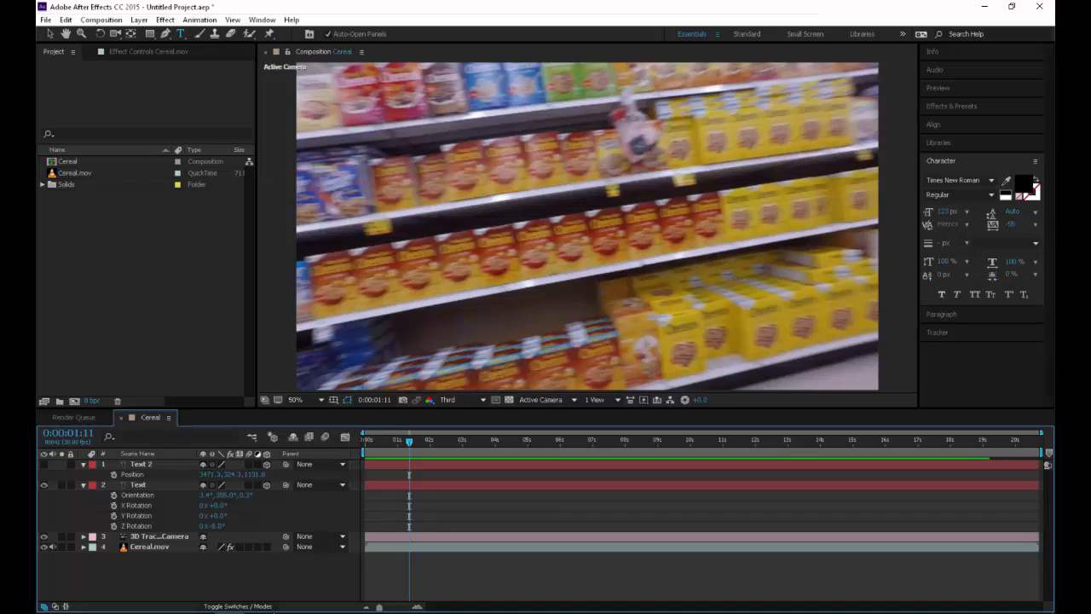
left_click(150, 546)
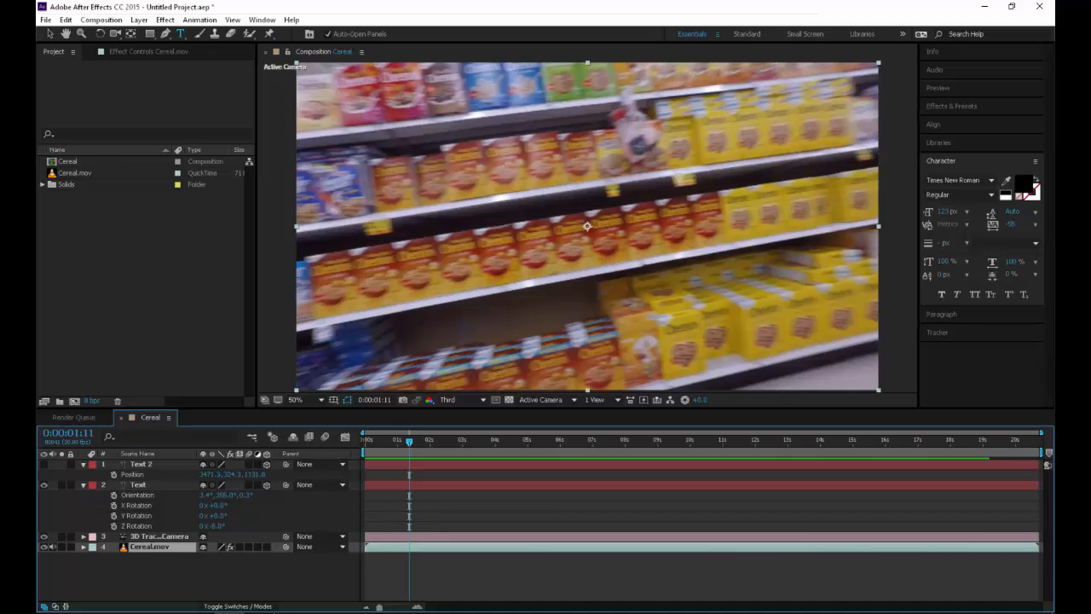
left_click(148, 52)
left_click(91, 78)
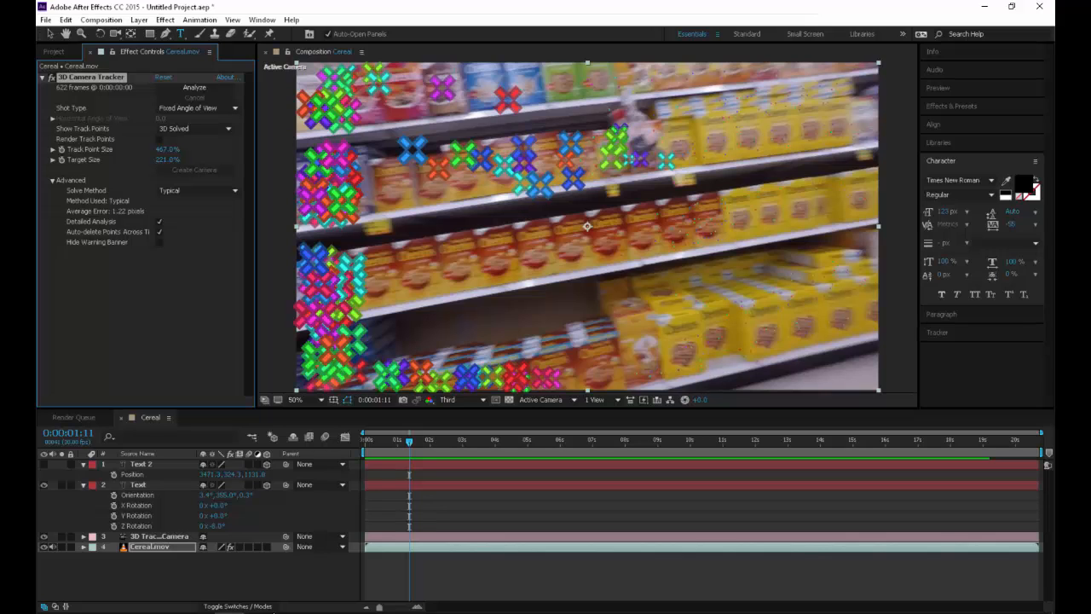
mouse_move(409, 442)
left_mouse_down()
mouse_move(383, 442)
mouse_move(459, 441)
mouse_move(399, 442)
left_mouse_up()
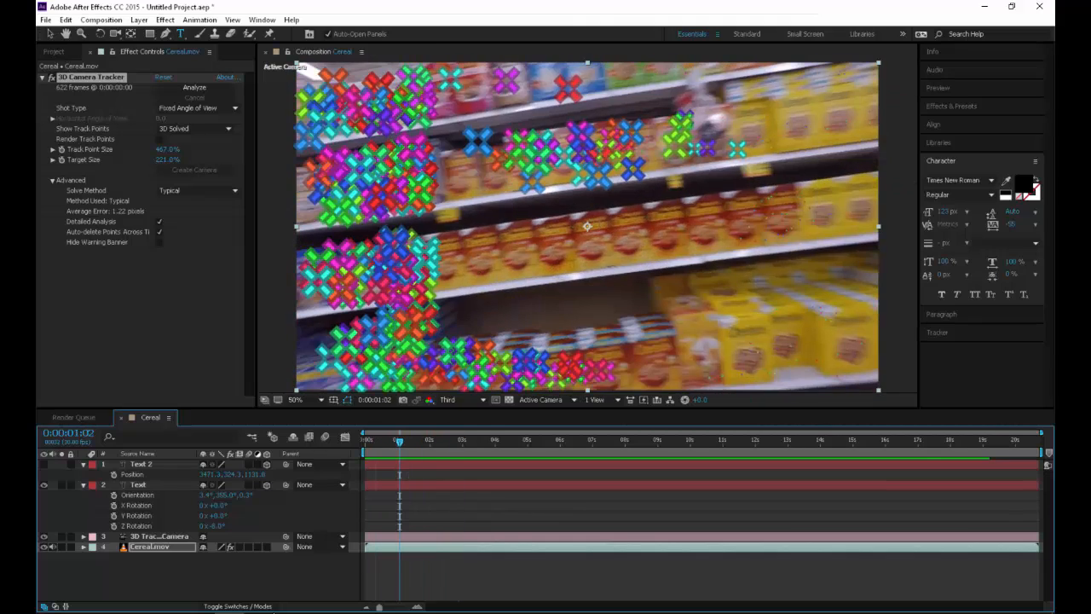
Set the 3D Camera Tracker's Track Point Size to 141% and Target Size to 83%
key("v")
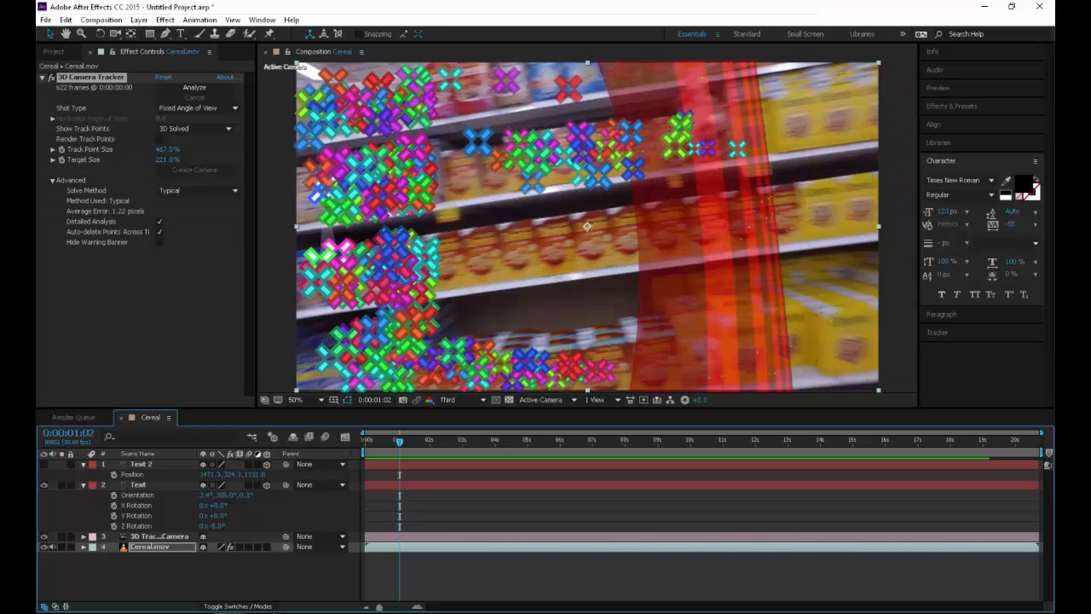
left_click_drag(167, 149, 21, 149)
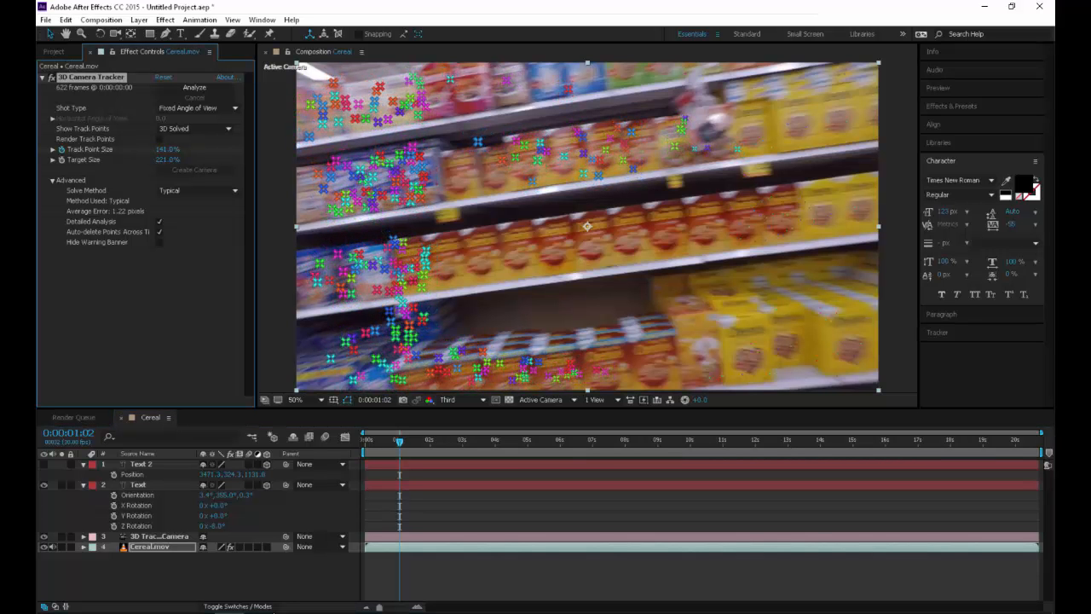
left_click_drag(167, 159, 89, 159)
Create a solid at the track points on the yellow Cheerios boxes at 0:00:02:07
key("space")
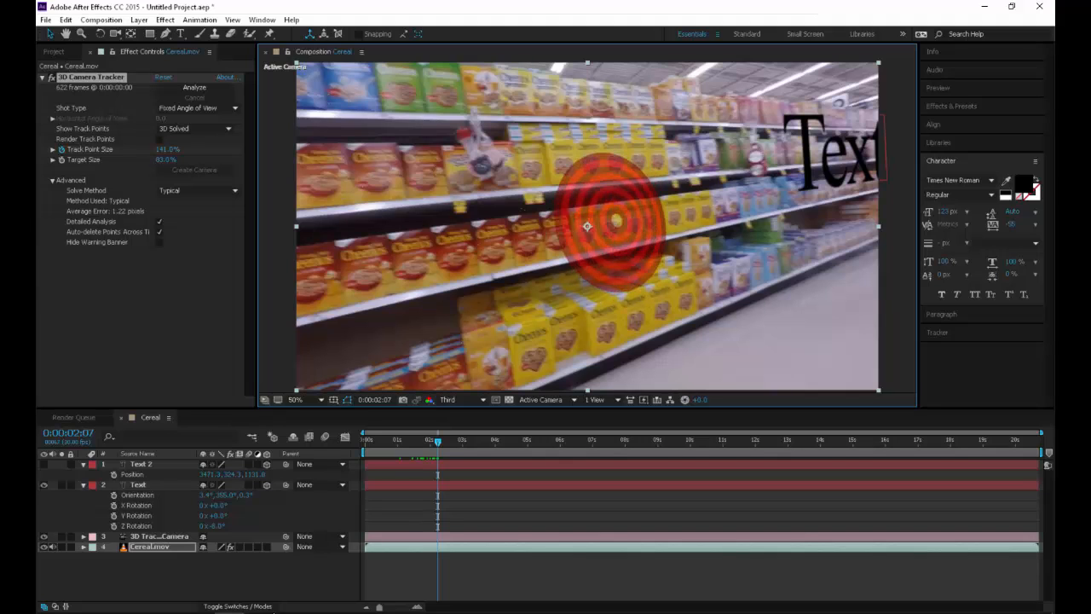
right_click(617, 220)
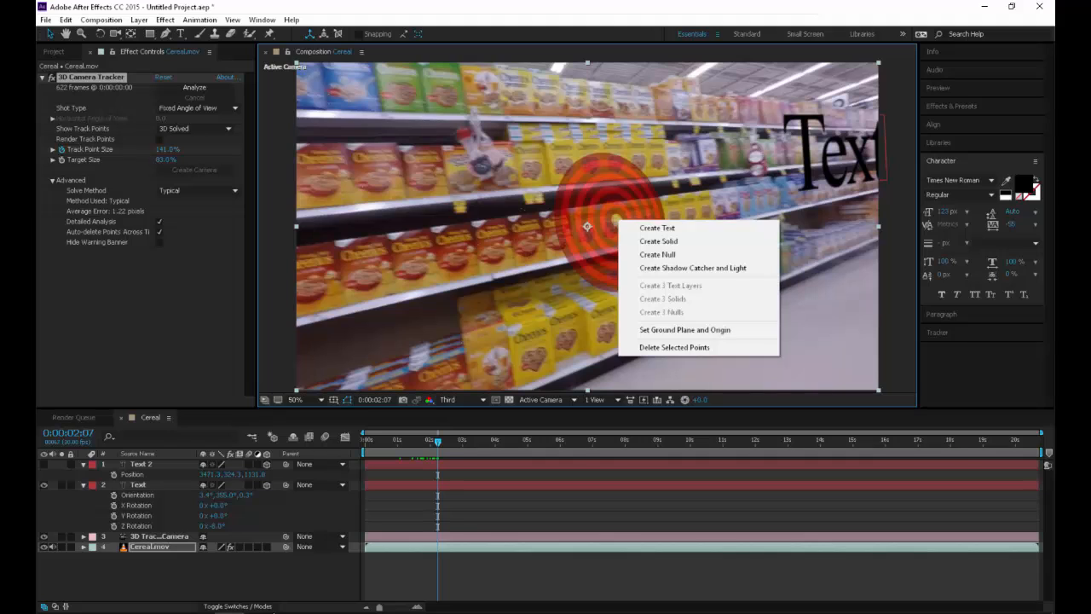
left_click(658, 241)
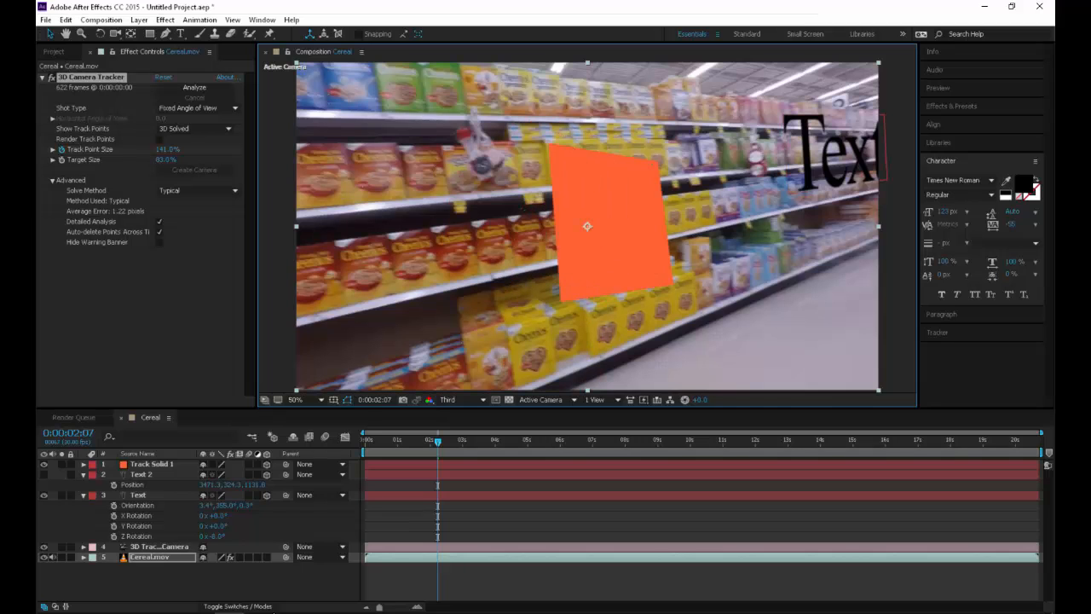
Create a null from the track points beside the orange solid, scale it to 1180%, and reselect Track Solid 1
right_click(542, 244)
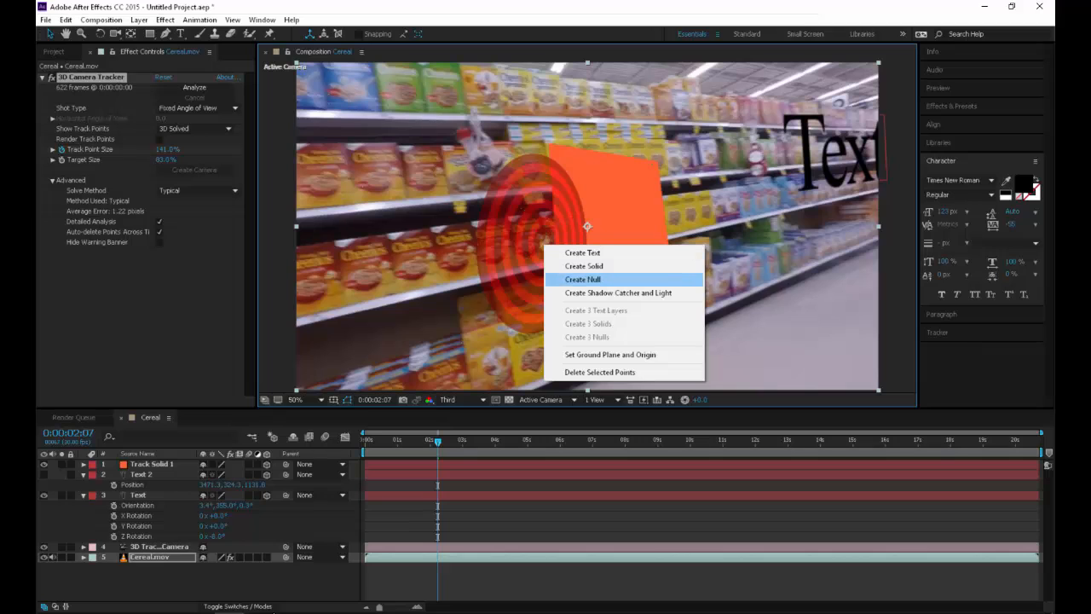
left_click(588, 279)
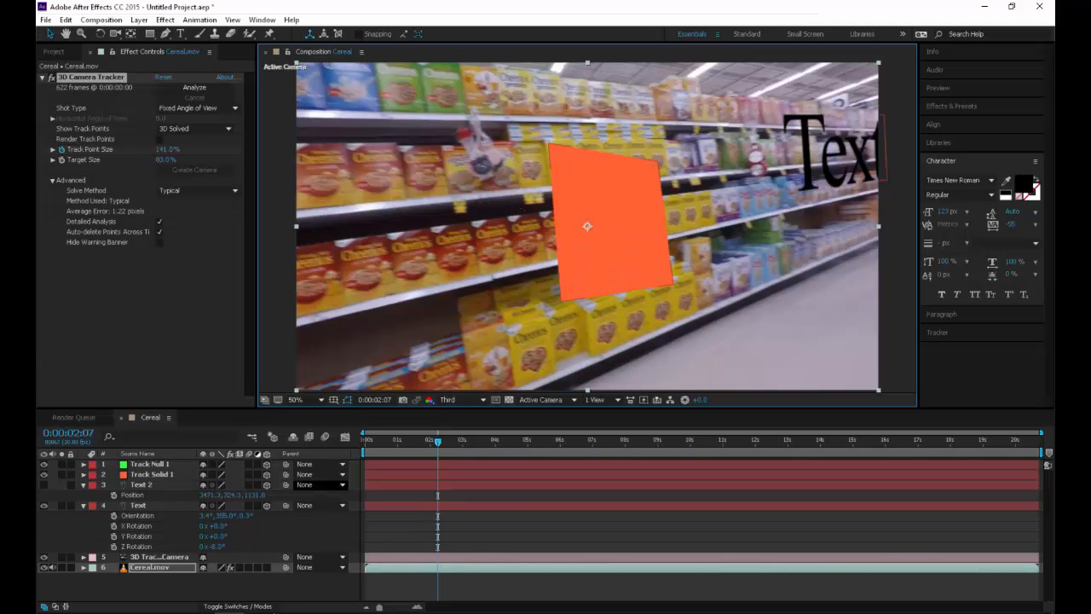
left_click(150, 464)
key("s")
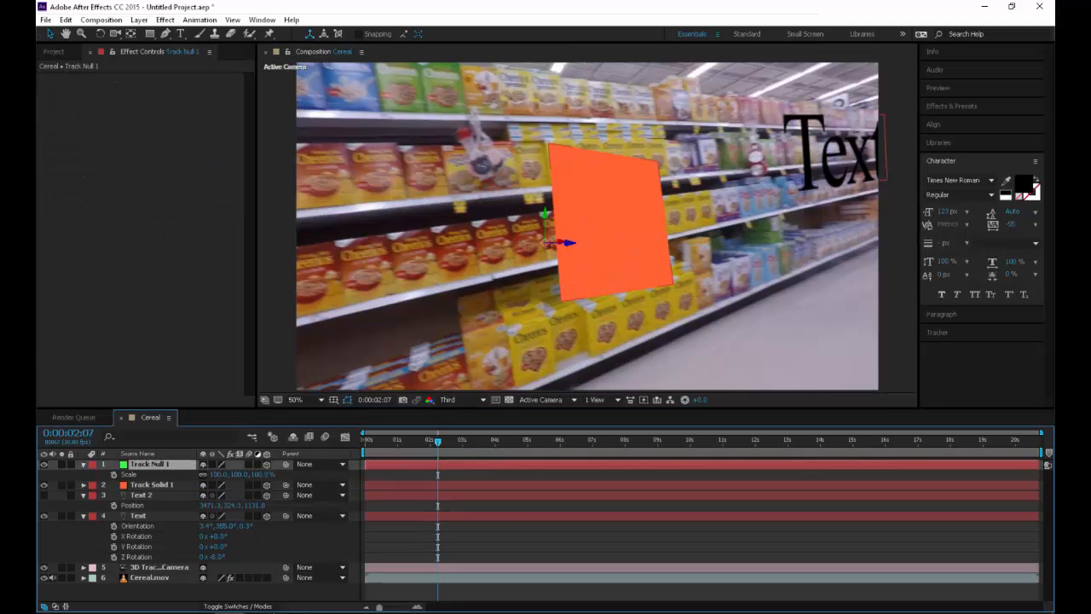
left_click_drag(218, 474, 272, 474)
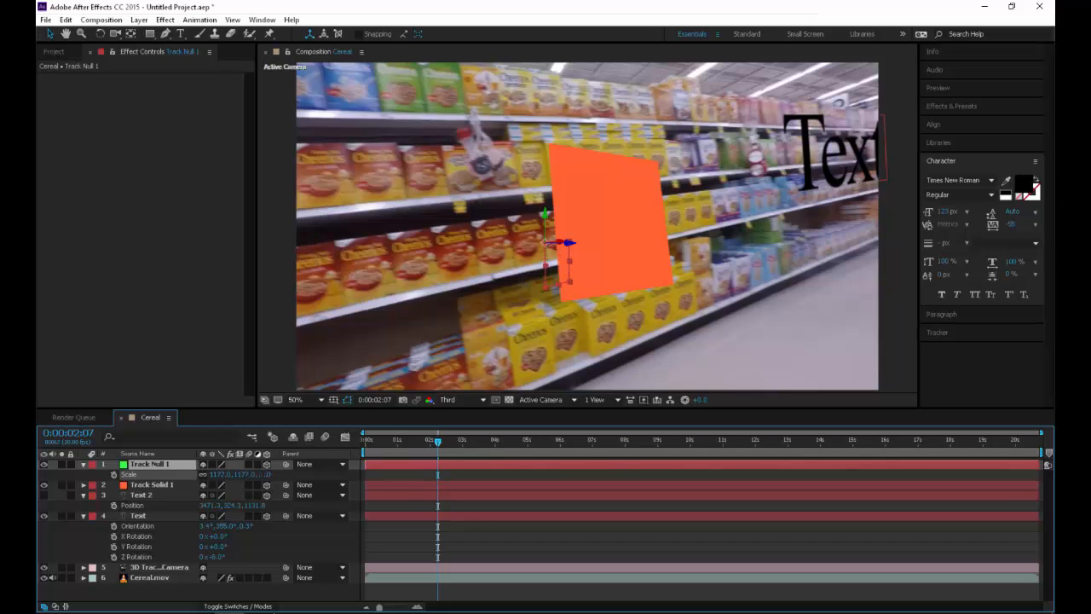
double_click(152, 485)
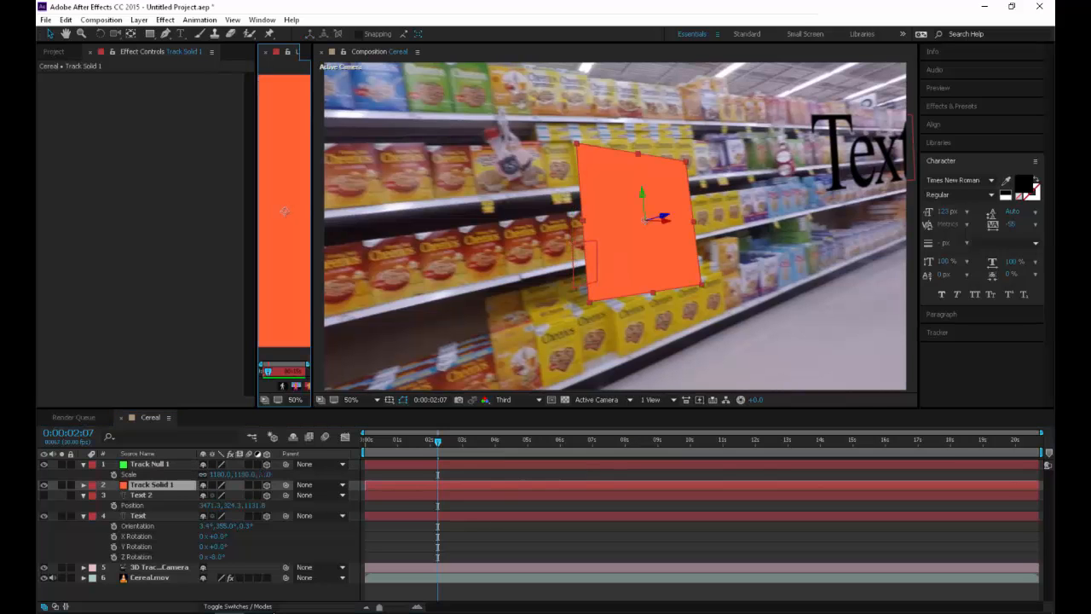
left_click(150, 465)
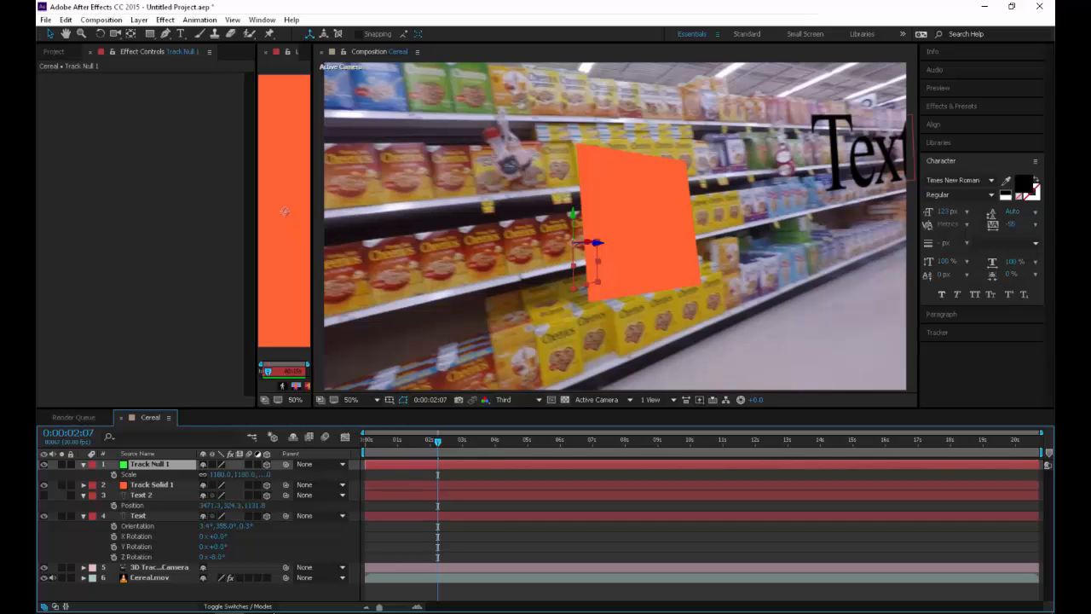
left_click(641, 223)
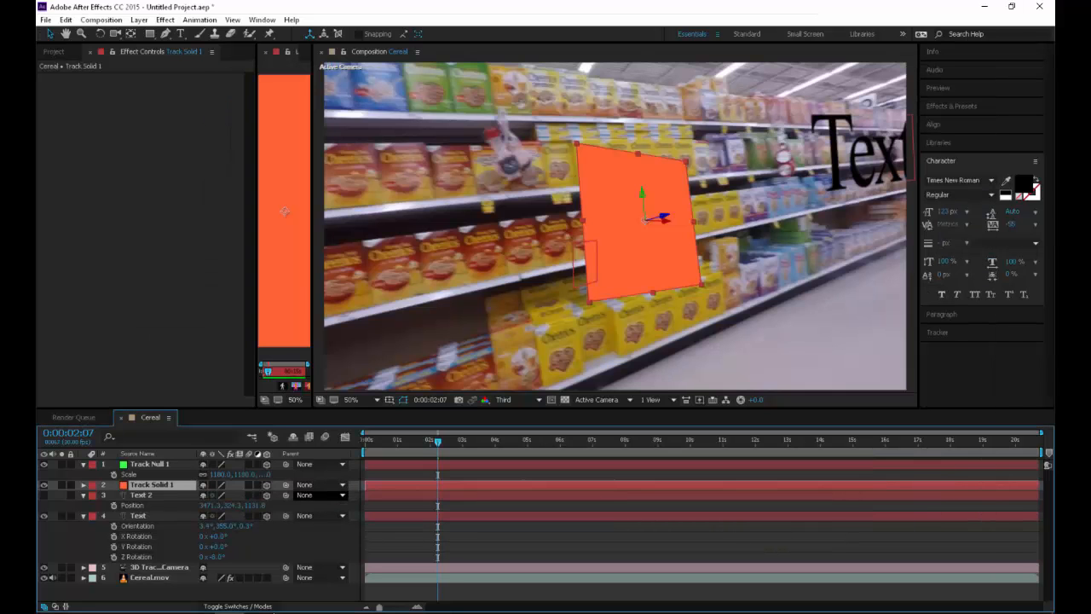
Switch to File Explorer and browse from the Desktop to the PDrive > 2200 > Tracking > Movies folder
key("alt+Tab")
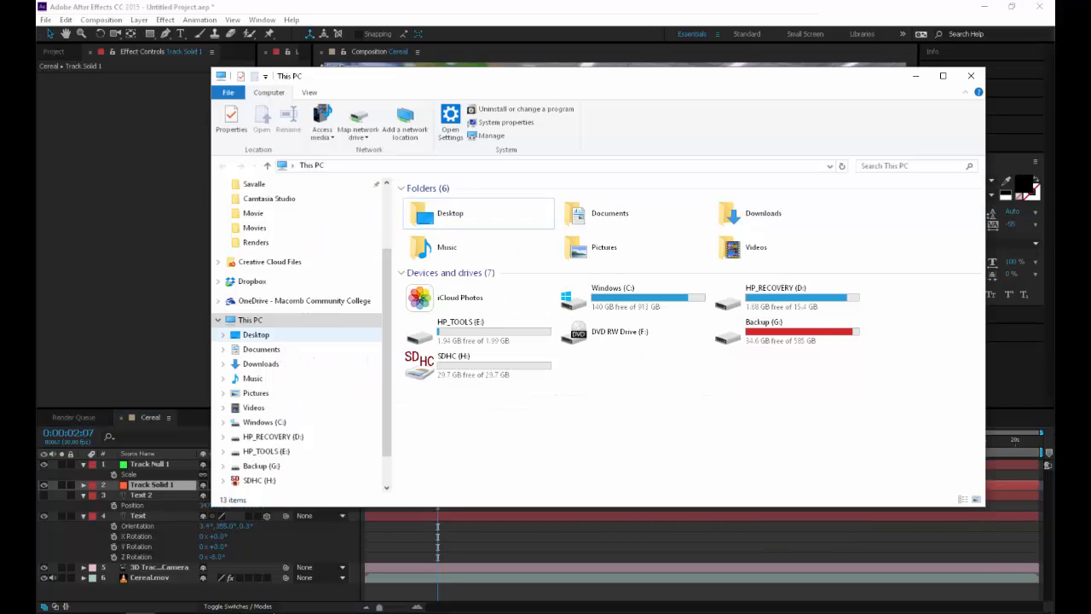
scroll(298, 254, "up", 1)
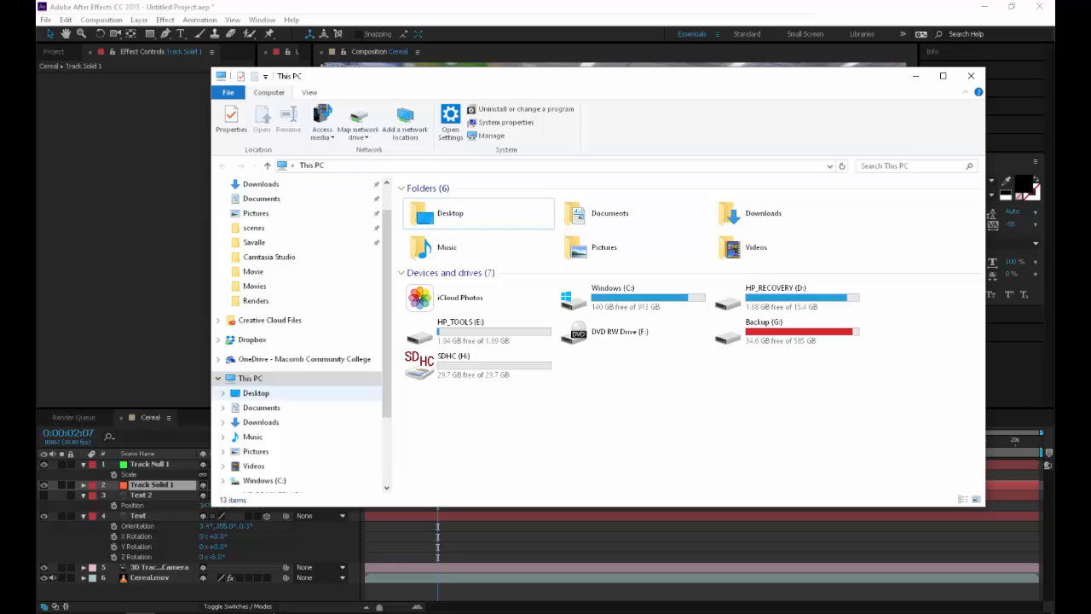
left_click(255, 393)
double_click(435, 215)
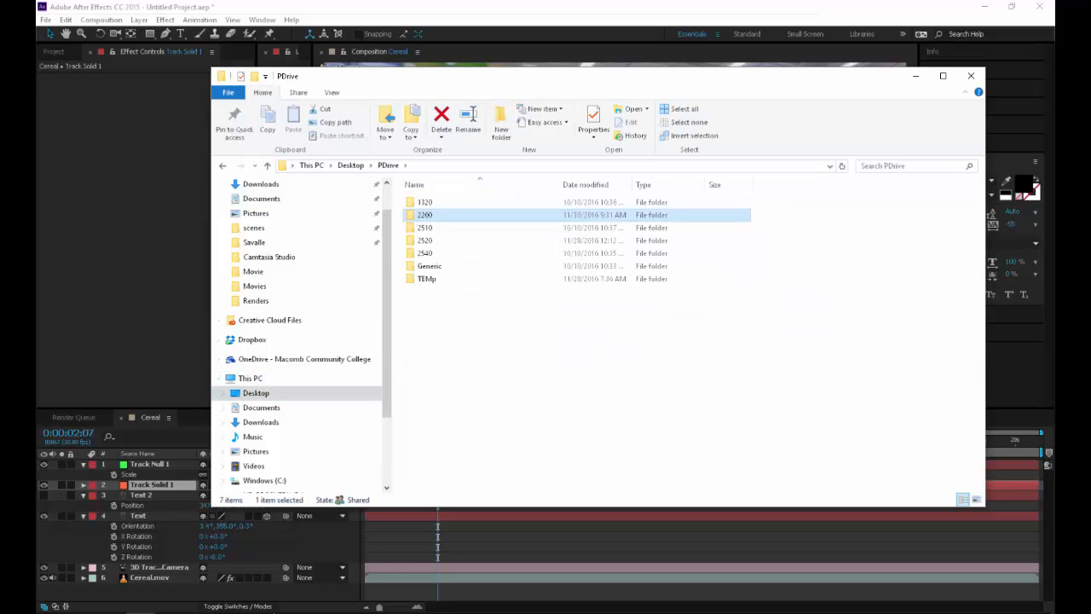
double_click(431, 215)
double_click(431, 291)
double_click(429, 215)
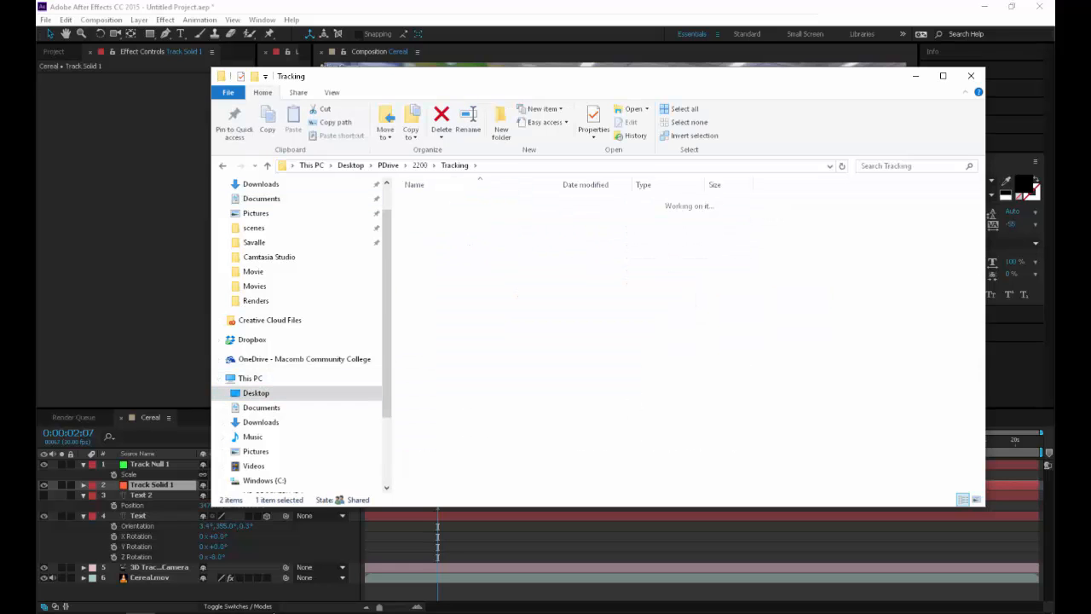
key("alt+Left")
left_click(429, 202)
double_click(472, 202)
left_click(437, 215)
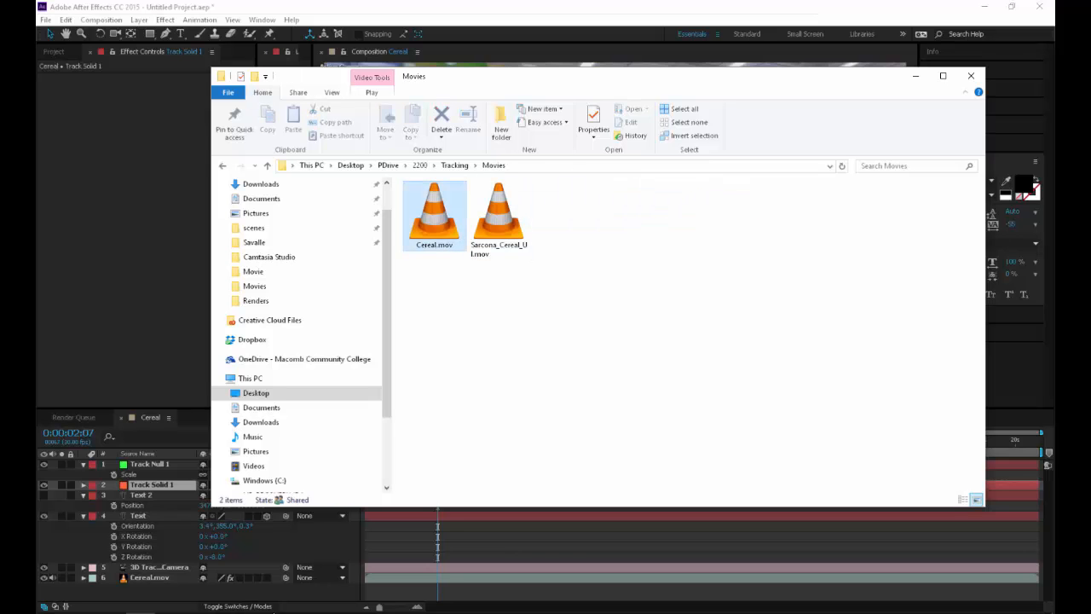
Try to play Cereal.mov and the finished cereal UI example movie in VLC media player, closing the player each time
double_click(435, 215)
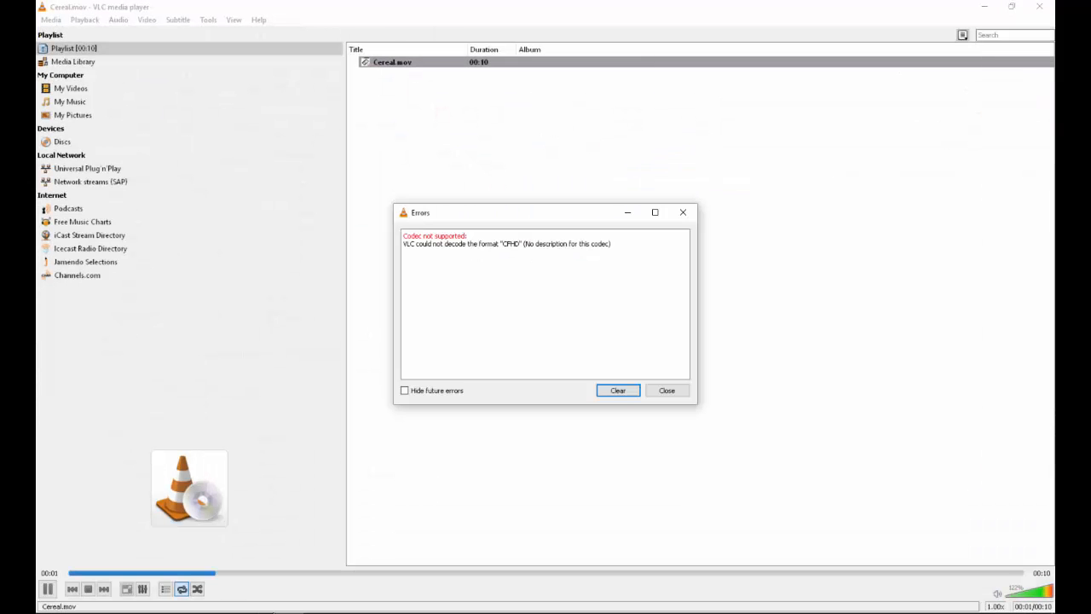
left_click(667, 390)
left_click(1039, 7)
double_click(500, 215)
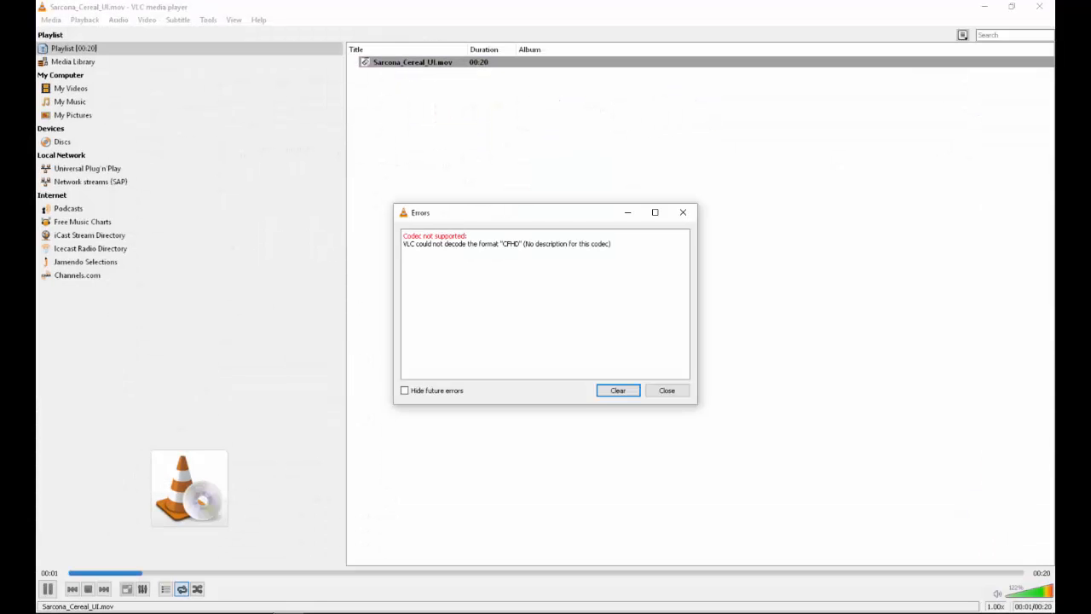
left_click(618, 390)
left_click(667, 391)
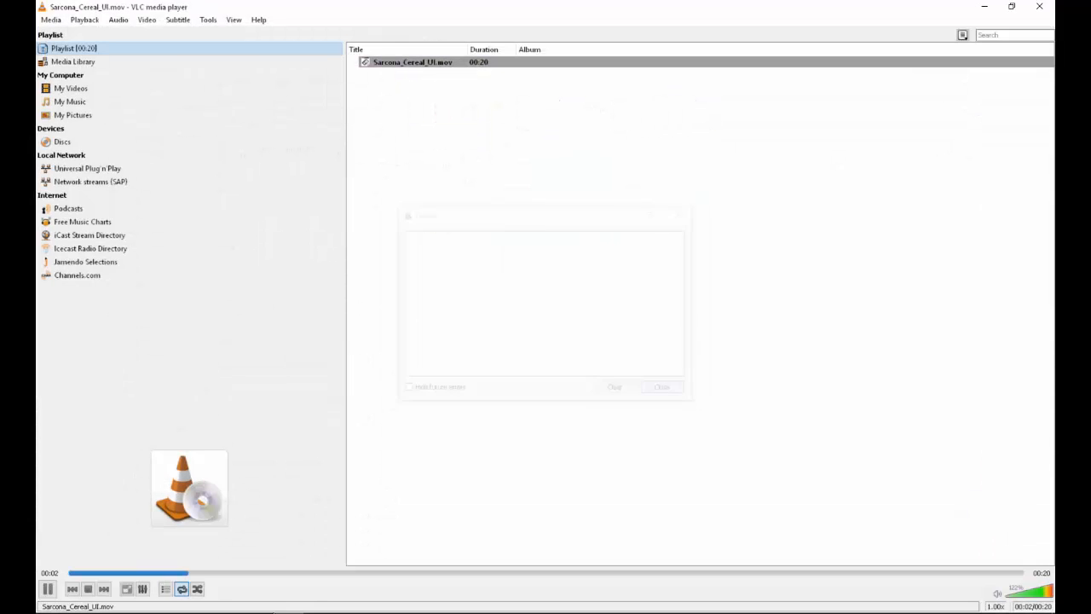
left_click(1039, 7)
Open the finished cereal UI movie in QuickTime Player, shrink its display size, and review the tracked overlays
right_click(517, 226)
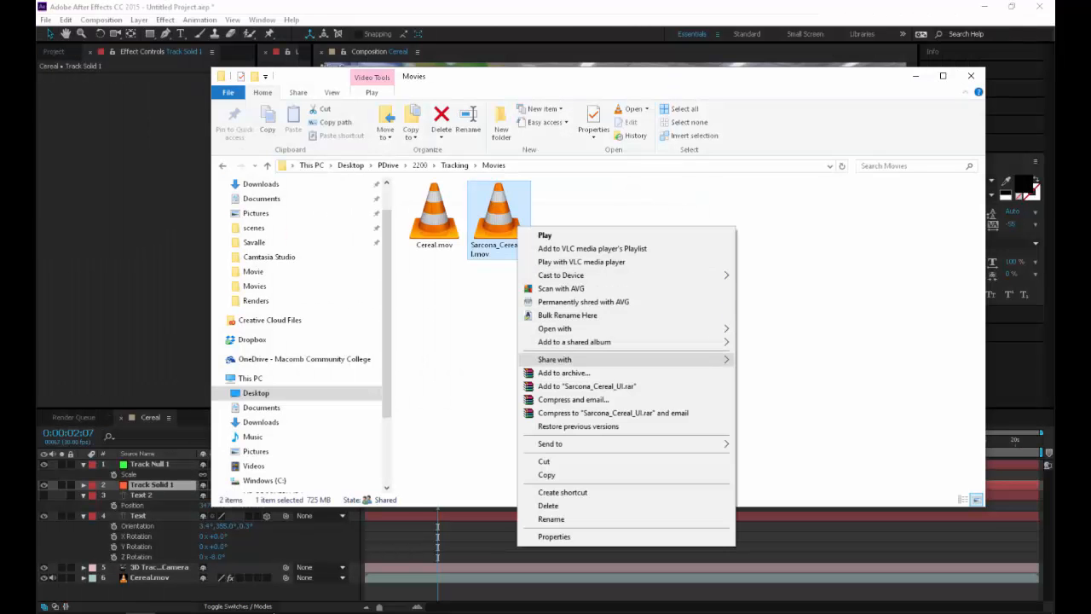
mouse_move(596, 328)
left_click(772, 370)
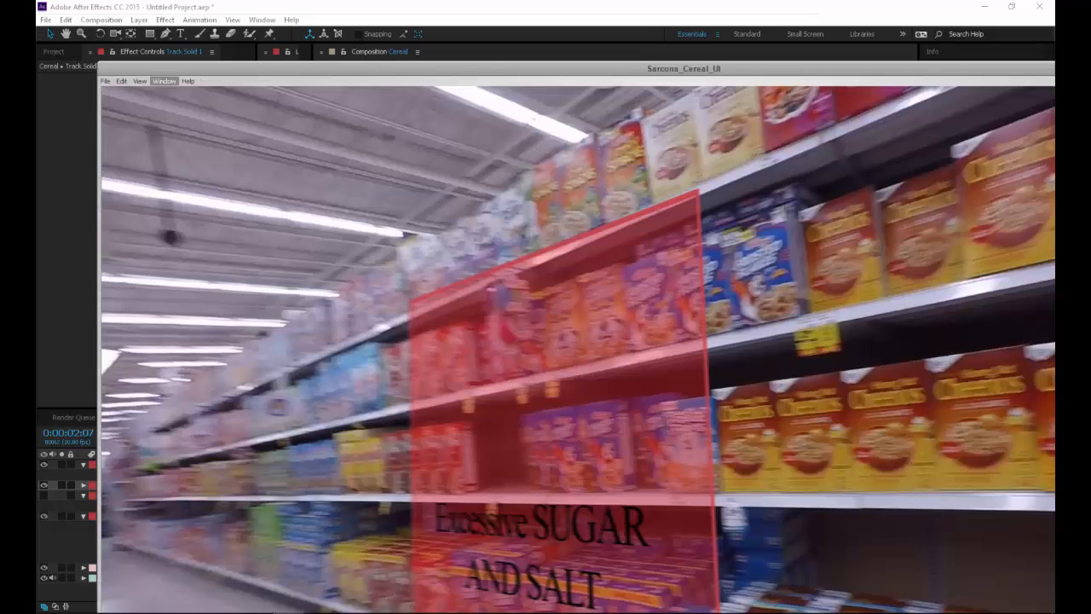
left_click(140, 81)
left_click(166, 94)
key("space")
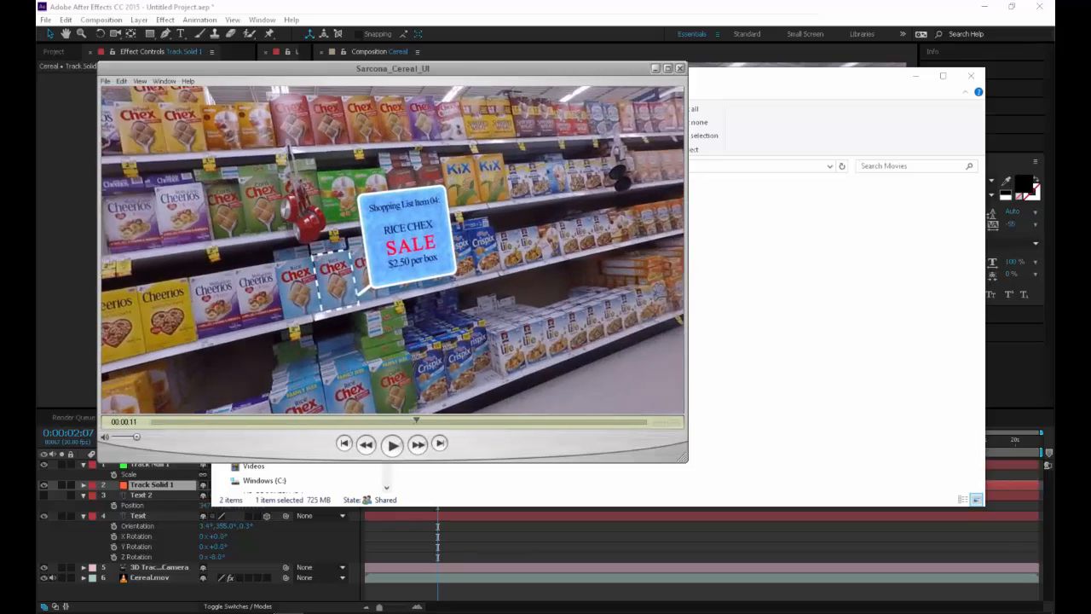
mouse_move(416, 421)
left_mouse_down()
mouse_move(354, 421)
mouse_move(428, 421)
left_mouse_up()
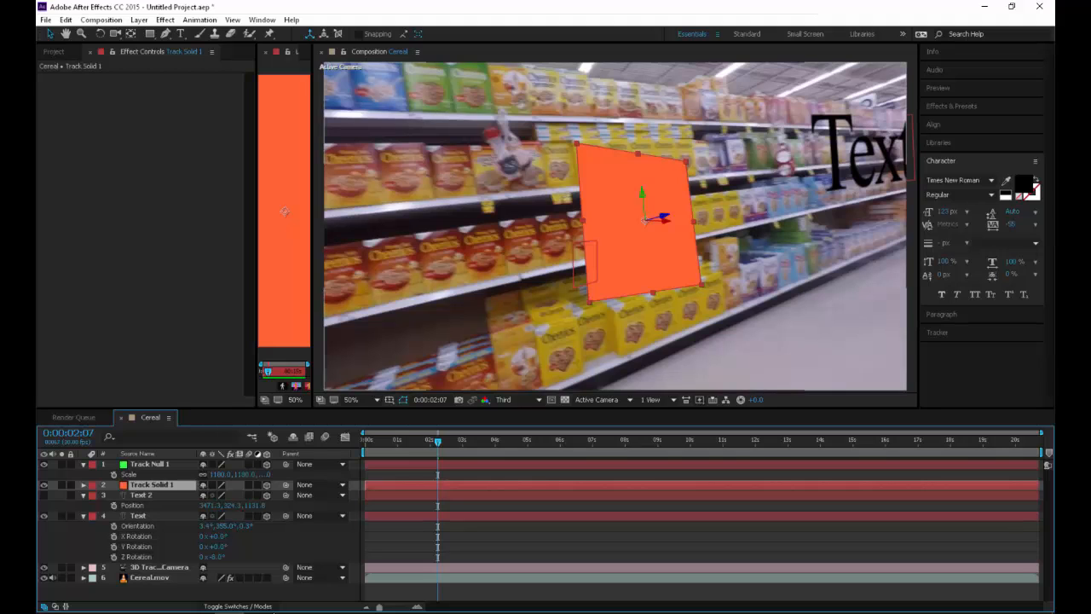
Rotate Track Solid 1 to match the shelf, with orientation 5.3°, 346.2°, 353.5° and X Rotation -5°
key("r")
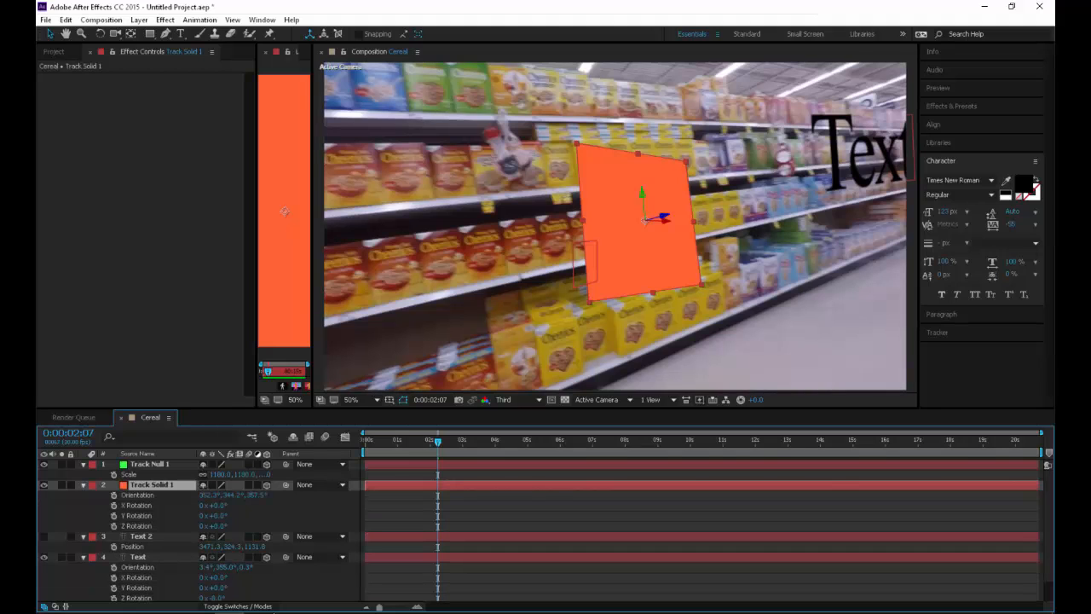
mouse_move(234, 495)
left_mouse_down()
mouse_move(205, 495)
mouse_move(249, 496)
left_mouse_up()
left_click(235, 495)
key("Return")
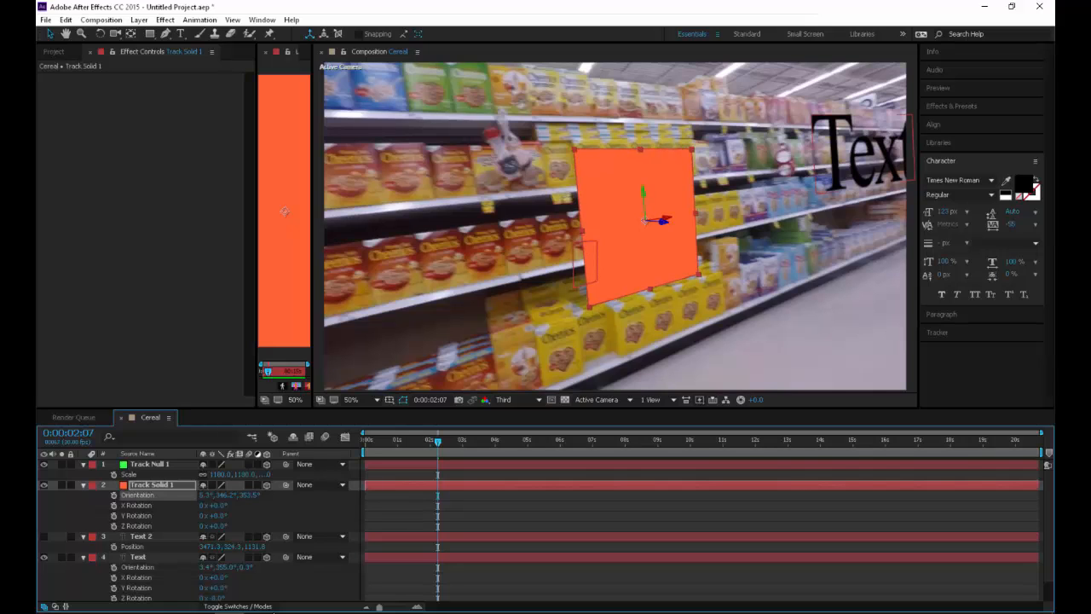
left_click_drag(212, 505, 201, 505)
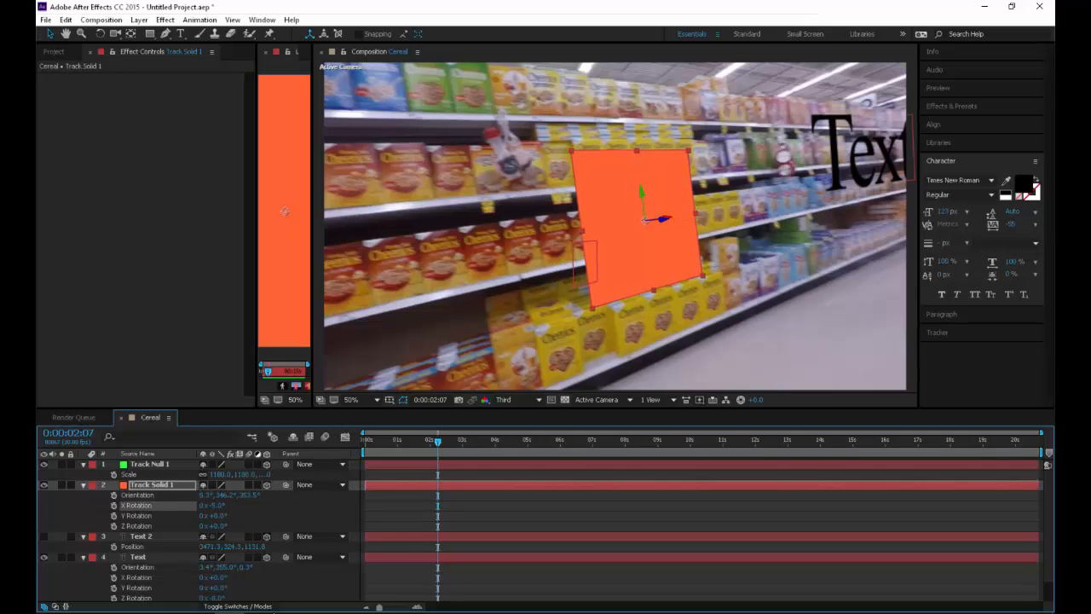
Pre-compose Track Solid 1 as "Cheerios", leaving all attributes in Cereal, and open the new composition
right_click(170, 484)
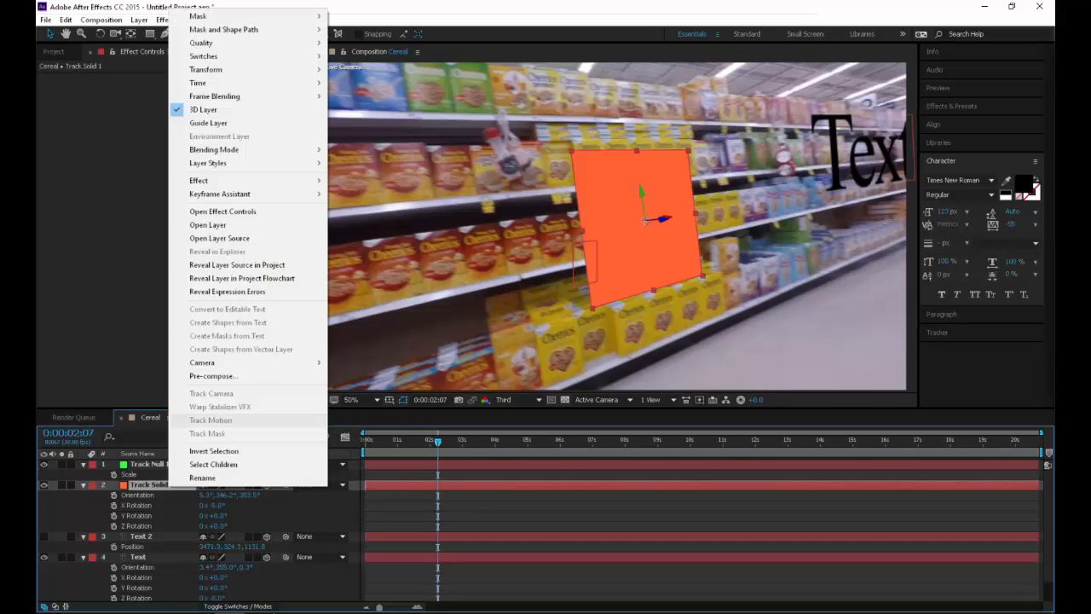
left_click(213, 375)
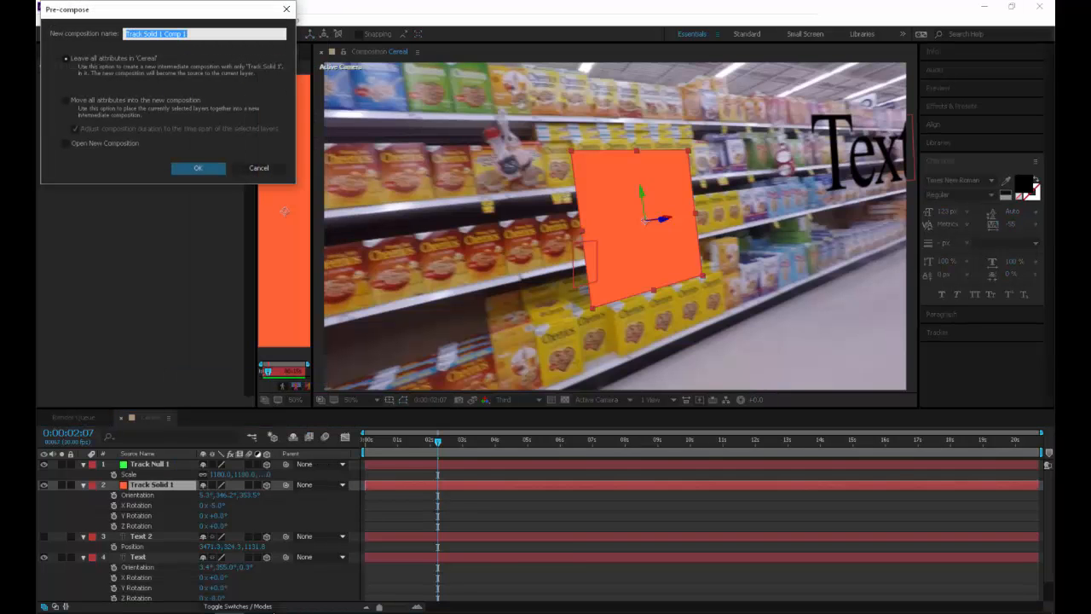
type("Cheerios")
key("Return")
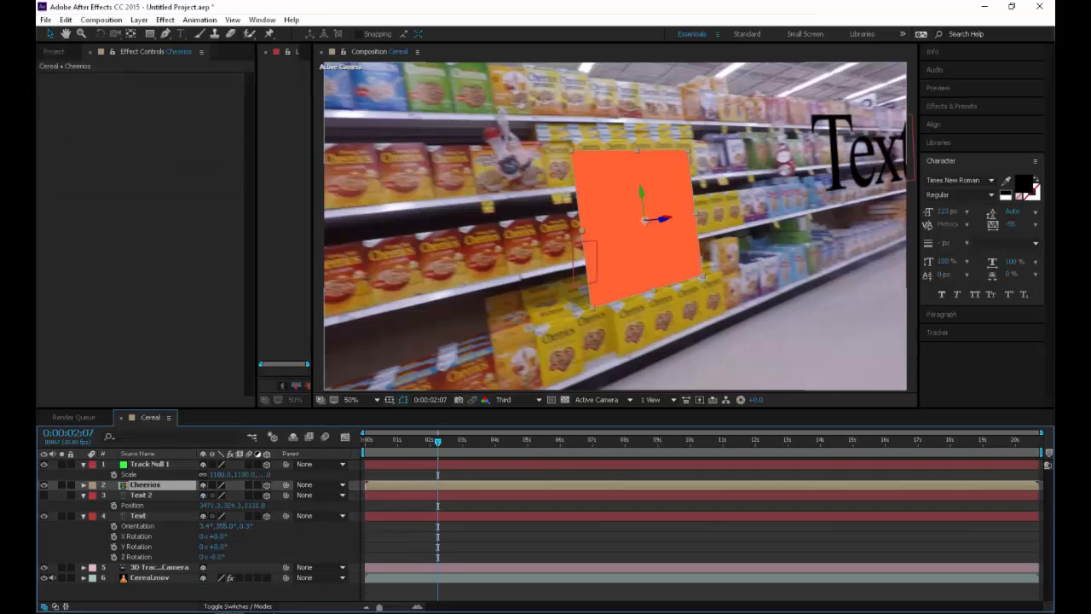
double_click(145, 485)
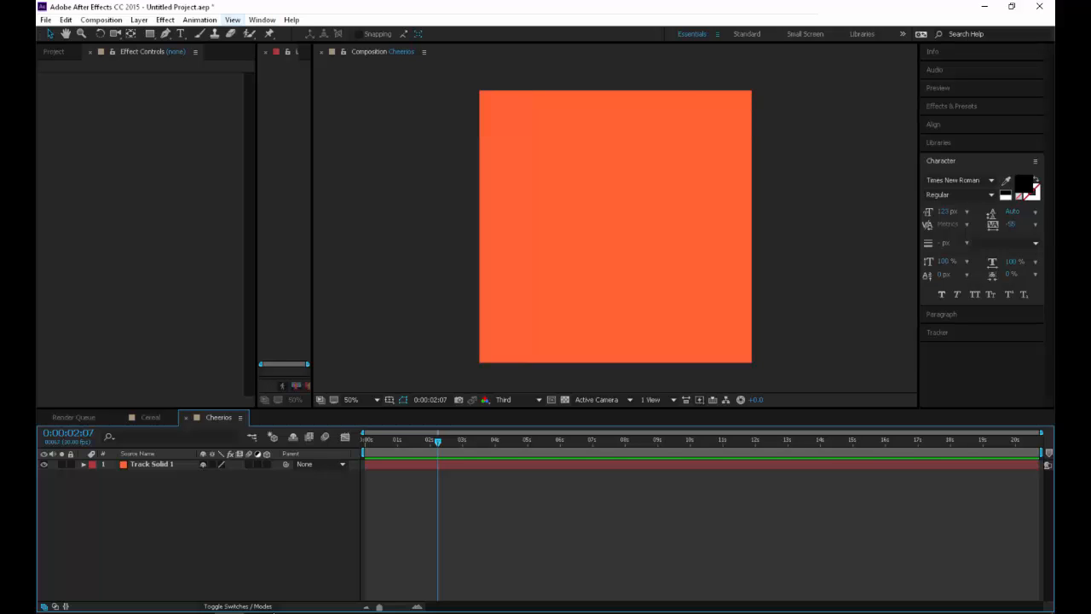
Widen the empty Layer viewer beside the composition viewer, and lock the composition viewer to the Cereal composition
left_click(232, 19)
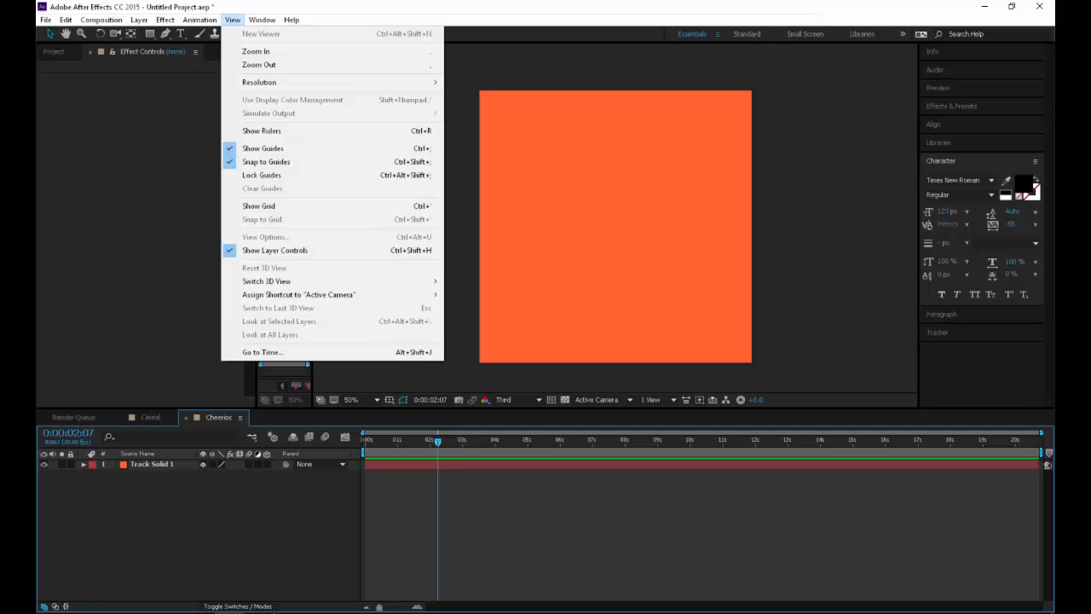
key("Escape")
left_click_drag(313, 226, 543, 226)
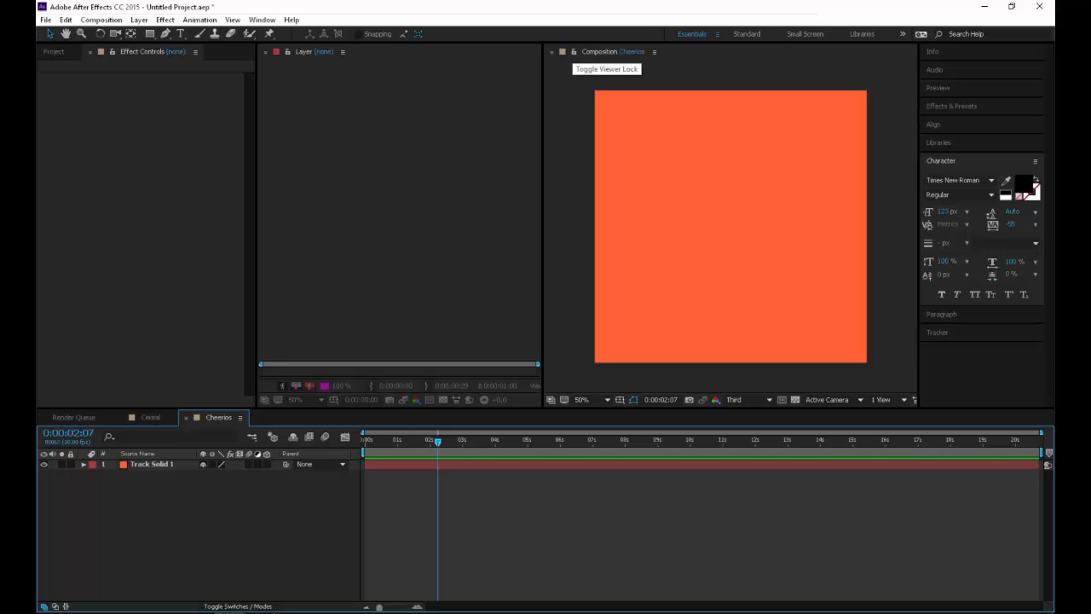
left_click(150, 418)
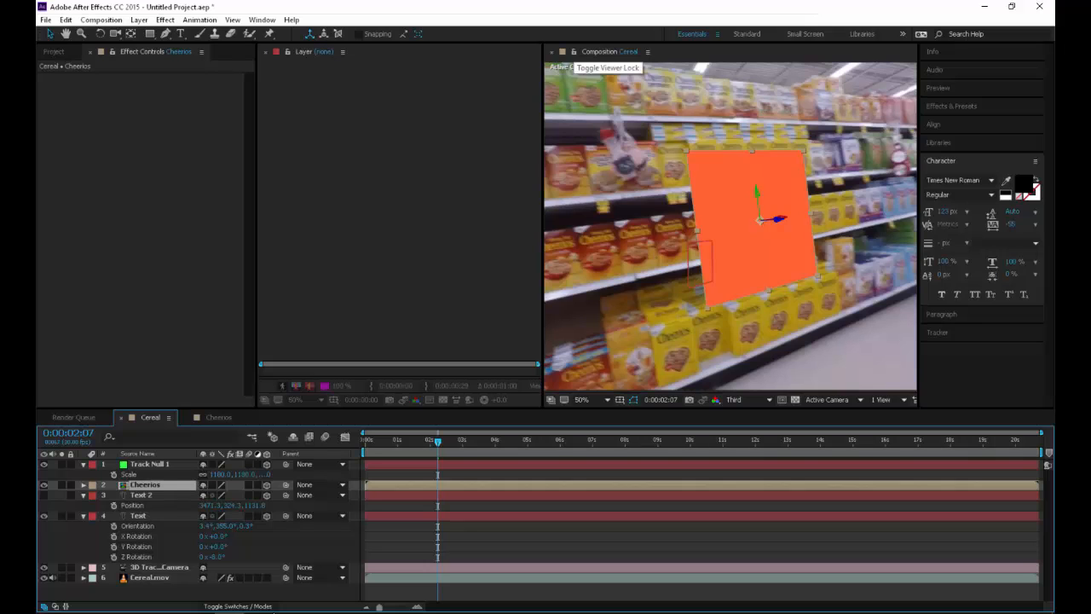
left_click(573, 52)
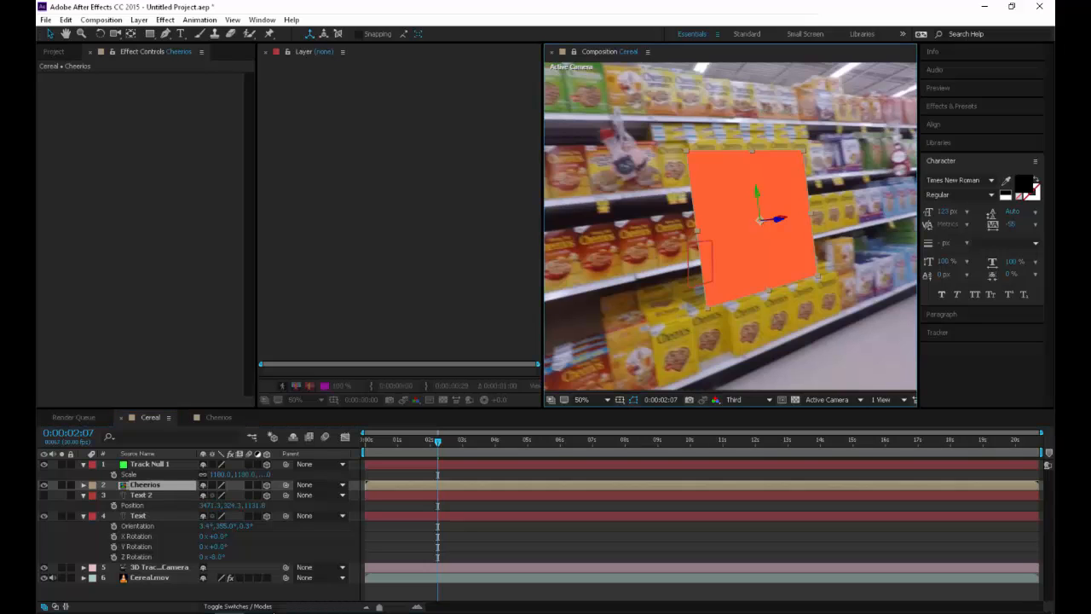
Open the Cheerios composition in its own viewer beside the locked Cereal viewer, replacing the empty Layer viewer, at 25% magnification
left_click(219, 418)
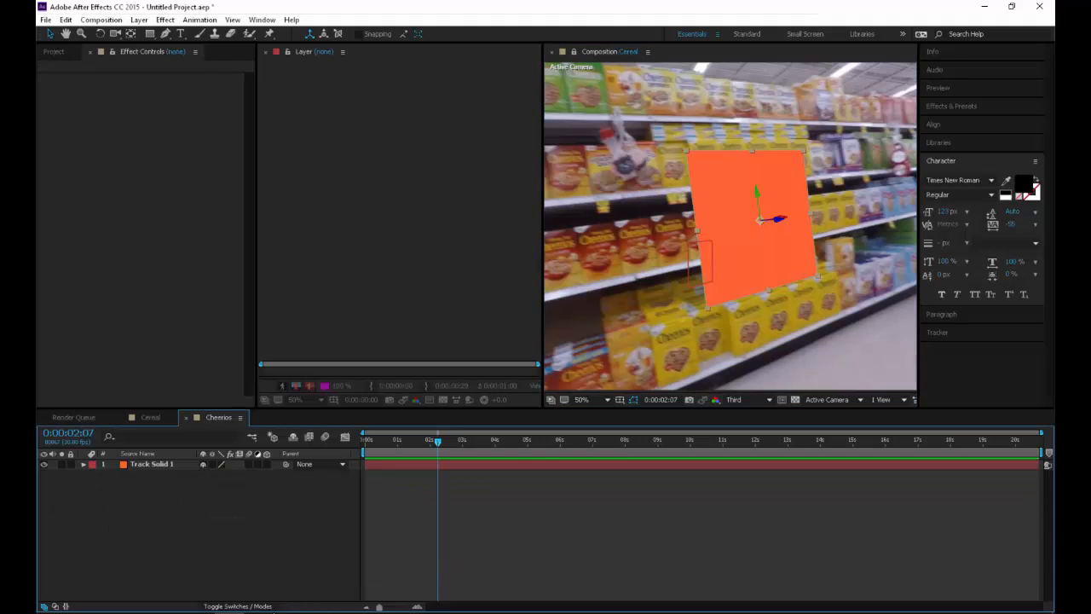
left_click(137, 454)
left_click(53, 52)
double_click(73, 184)
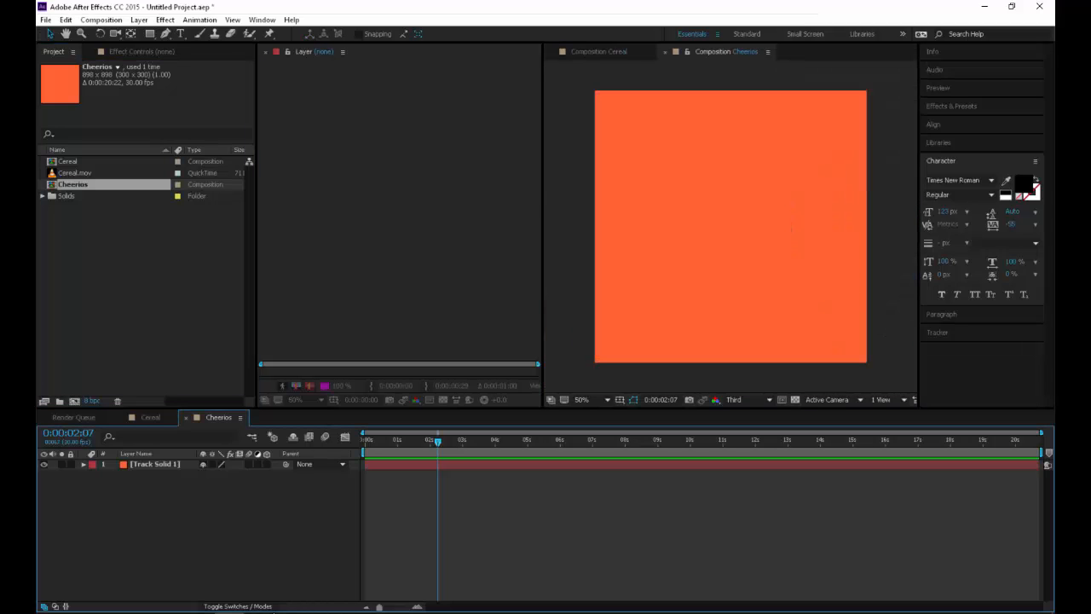
left_click_drag(726, 52, 401, 209)
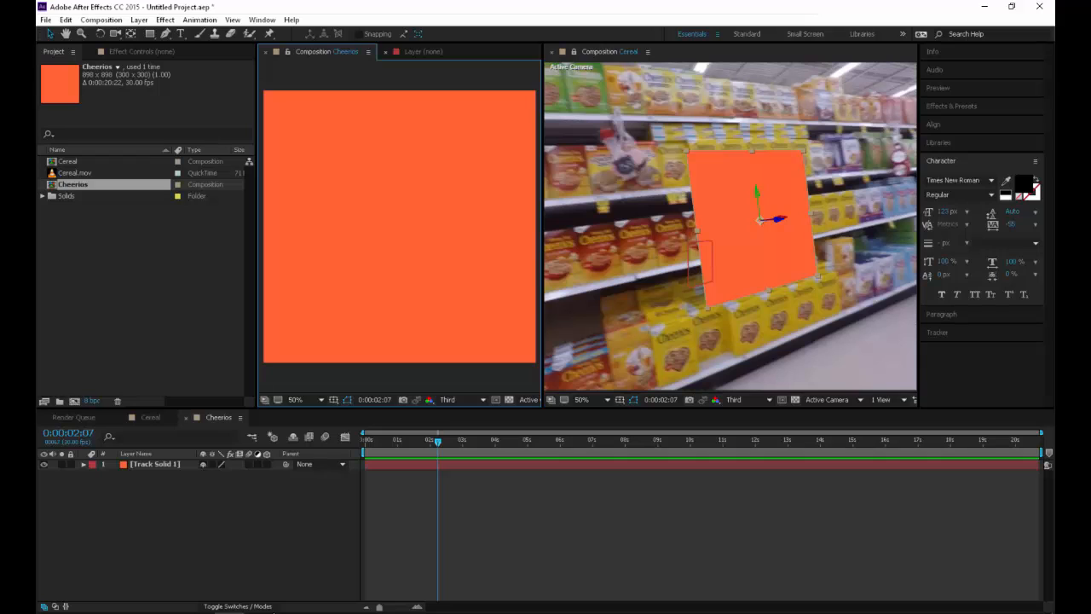
left_click(386, 52)
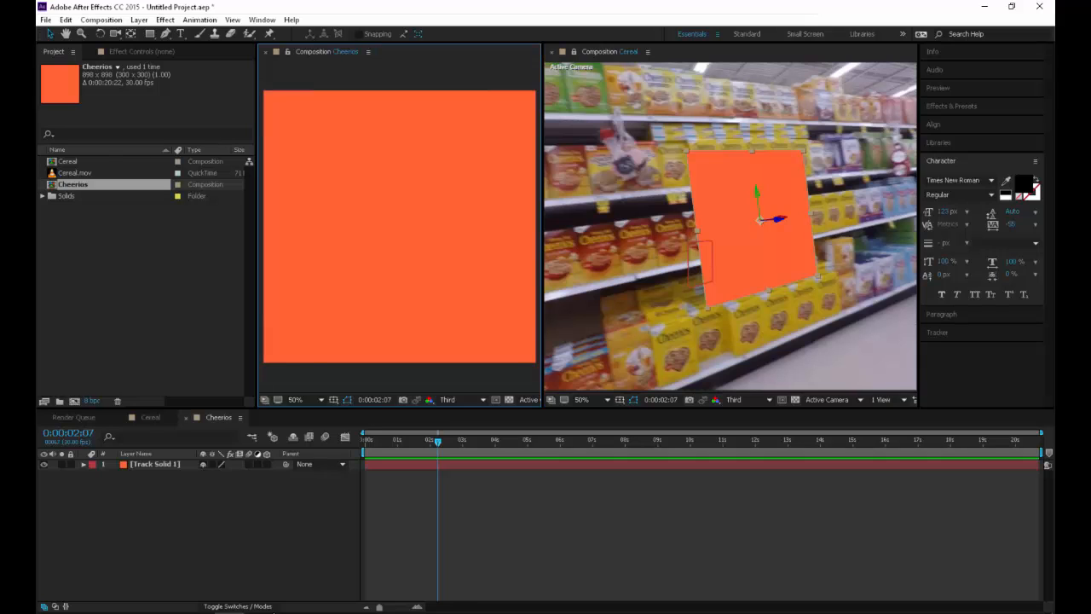
key("comma")
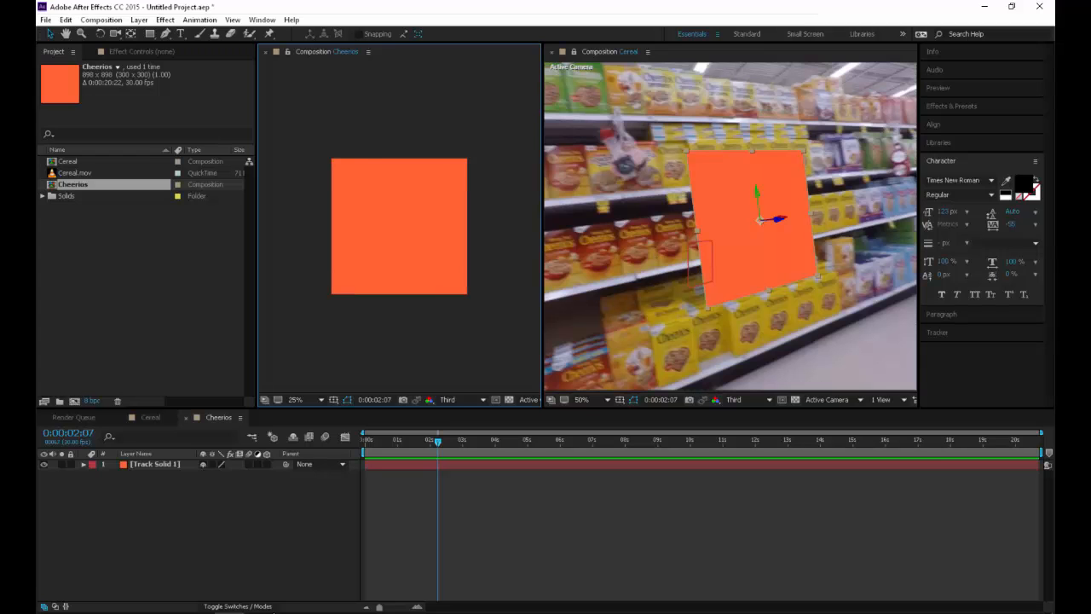
Scale the Cheerios layer in the Cereal composition to 179%
left_click(150, 417)
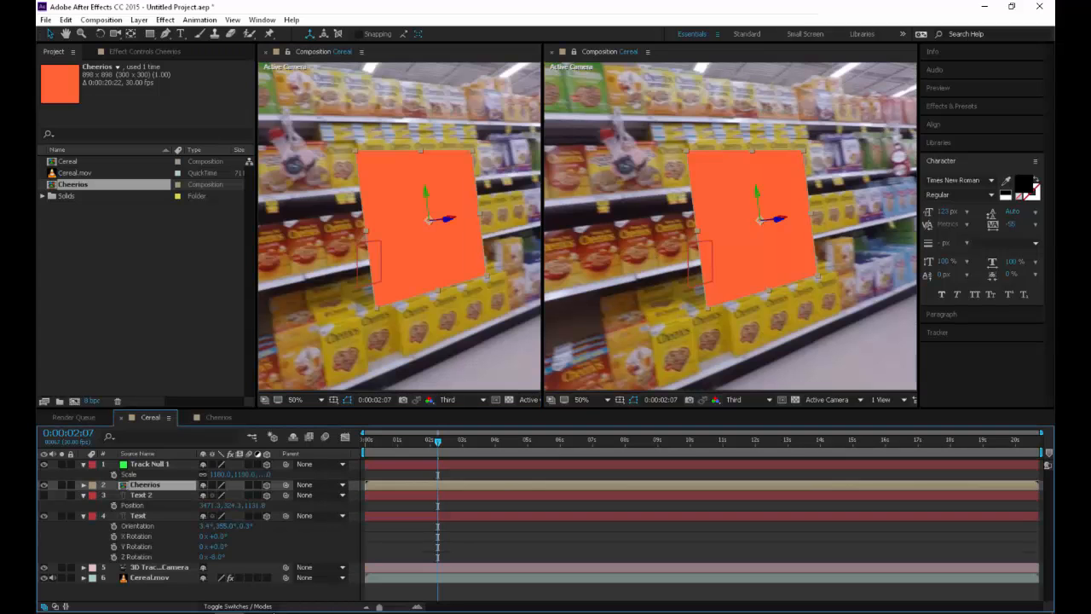
key("s")
left_click_drag(220, 496, 266, 495)
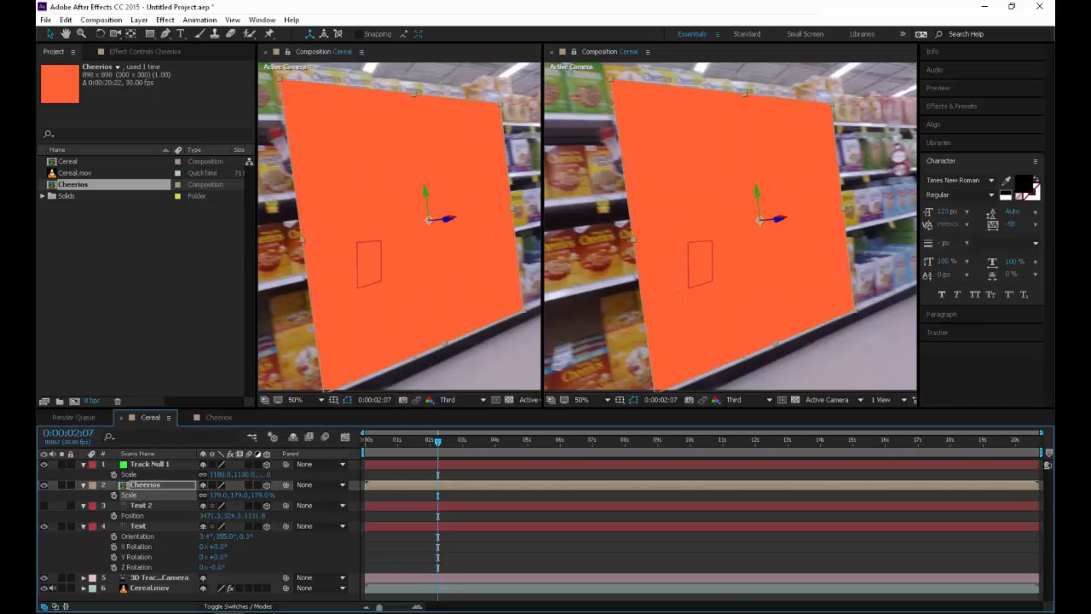
Hide Track Solid 1 in the Cheerios composition
left_click(218, 418)
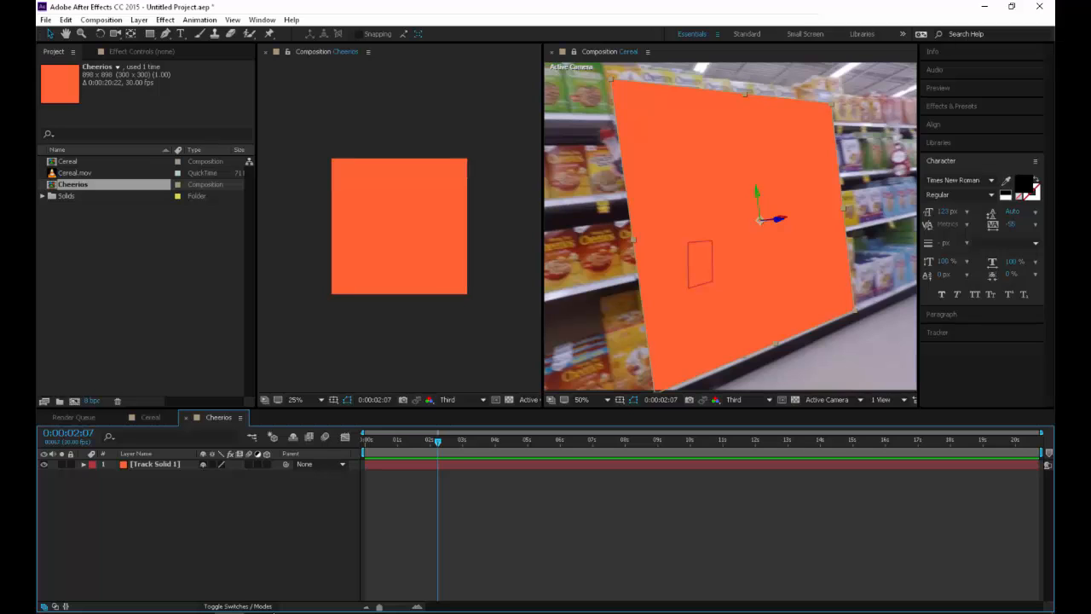
left_click(399, 226)
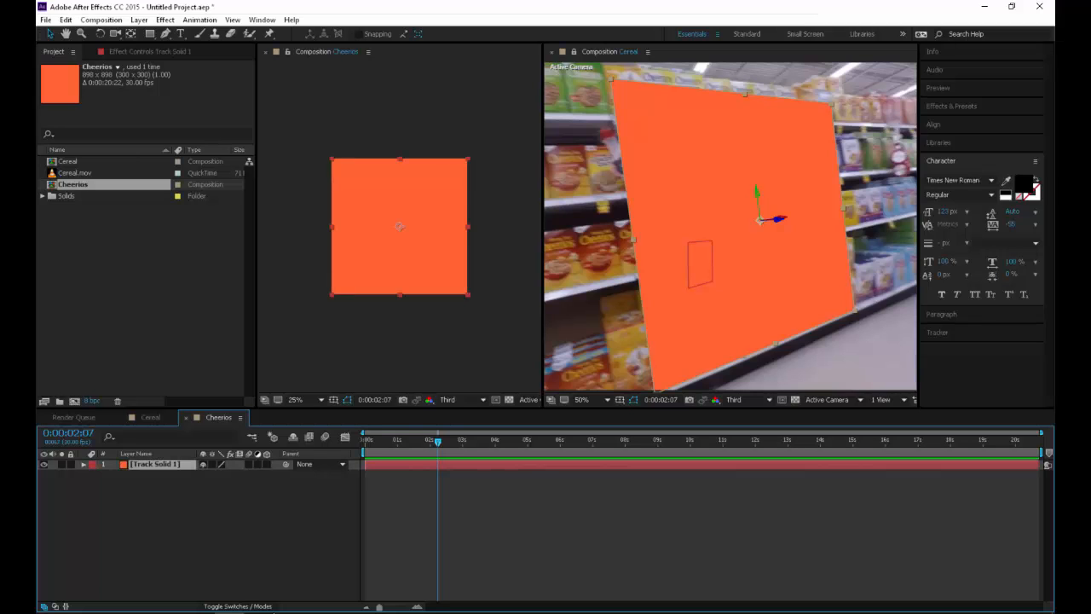
left_click(83, 465)
left_click(44, 464)
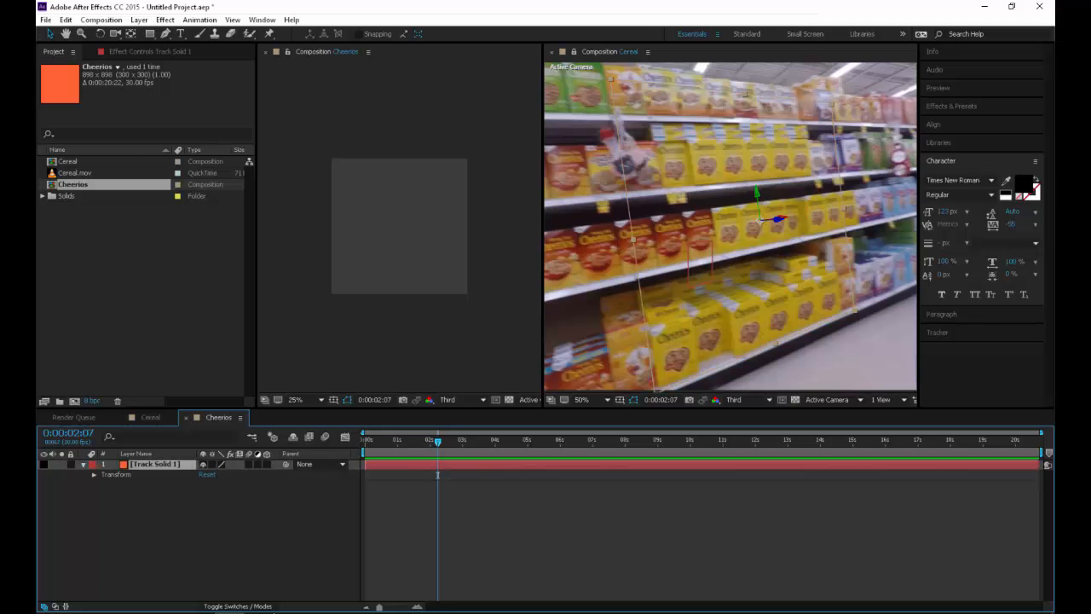
Draw a green rectangle shape layer about 812 by 764 px in the Cheerios composition and stretch it to nearly fill the frame
left_click(102, 516)
key("q")
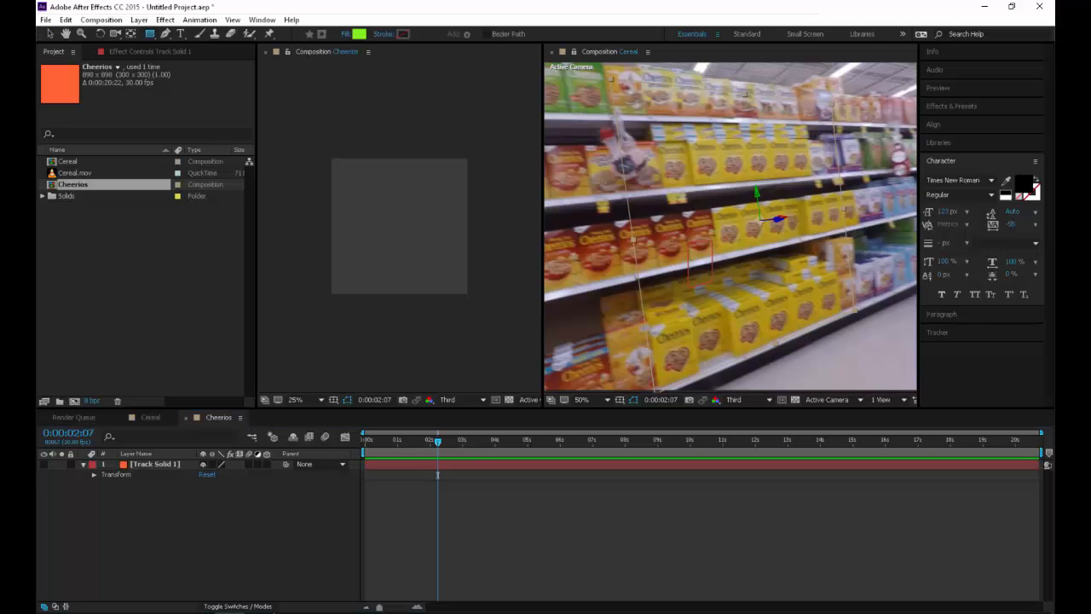
left_click_drag(337, 168, 461, 284)
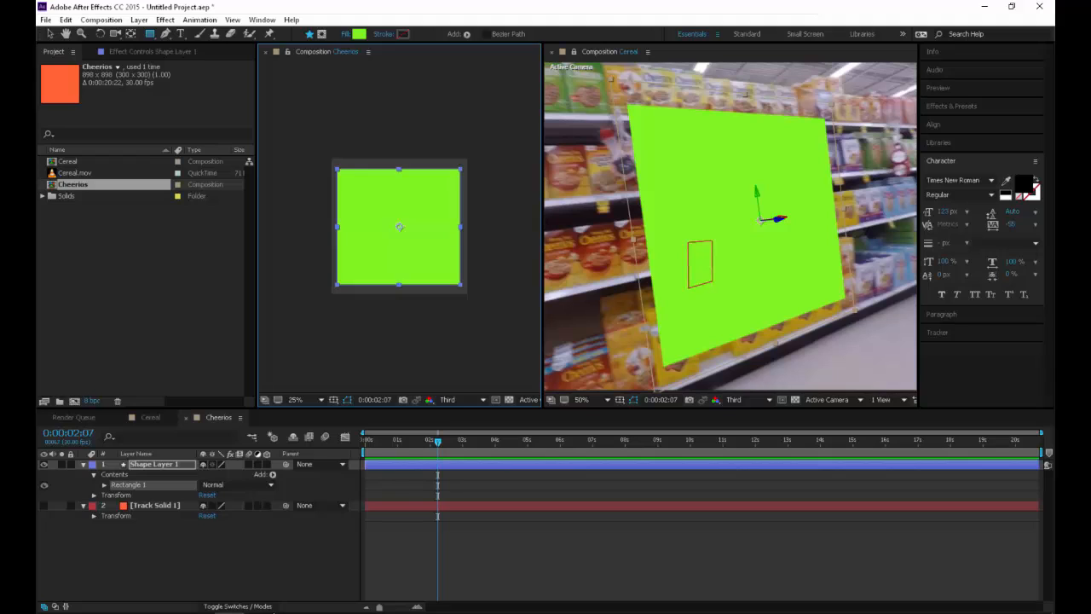
key("v")
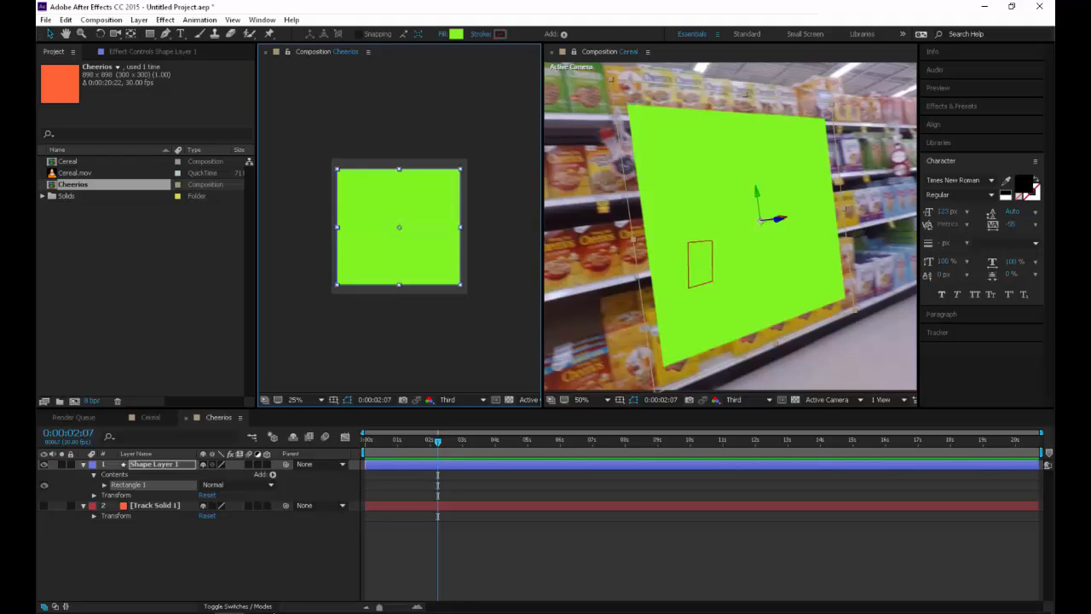
left_click_drag(462, 285, 465, 294)
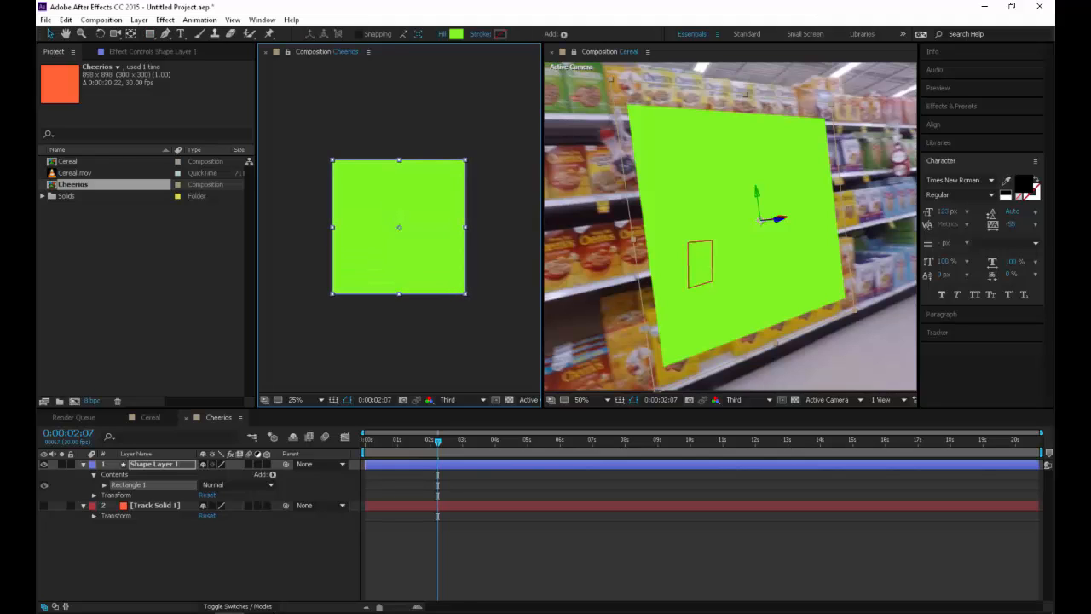
Give the green rectangle a solid white stroke 46 px wide
left_click(481, 34)
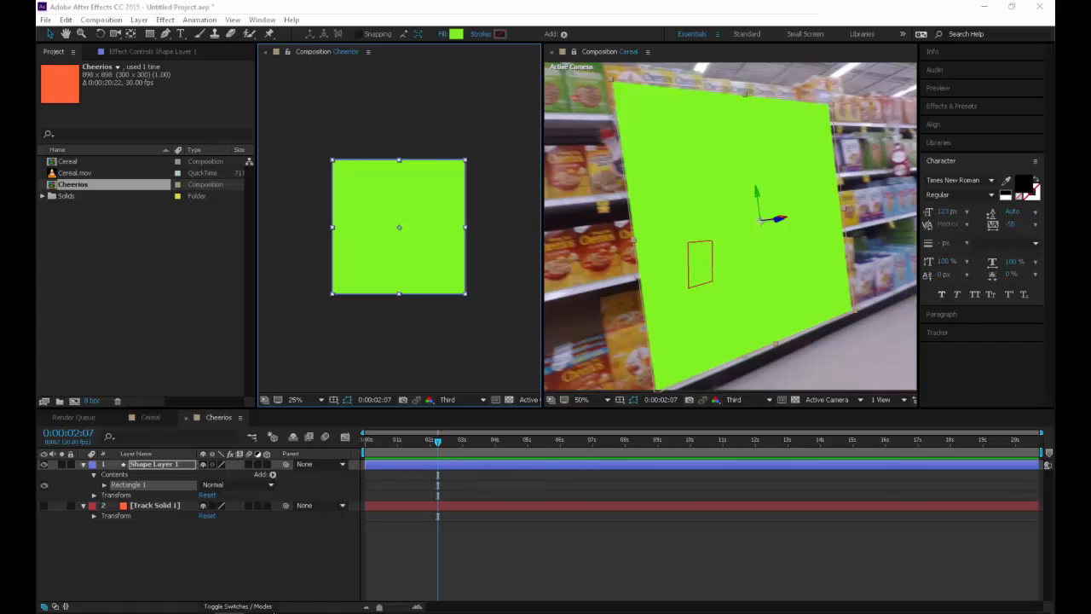
left_click(85, 33)
left_click(95, 103)
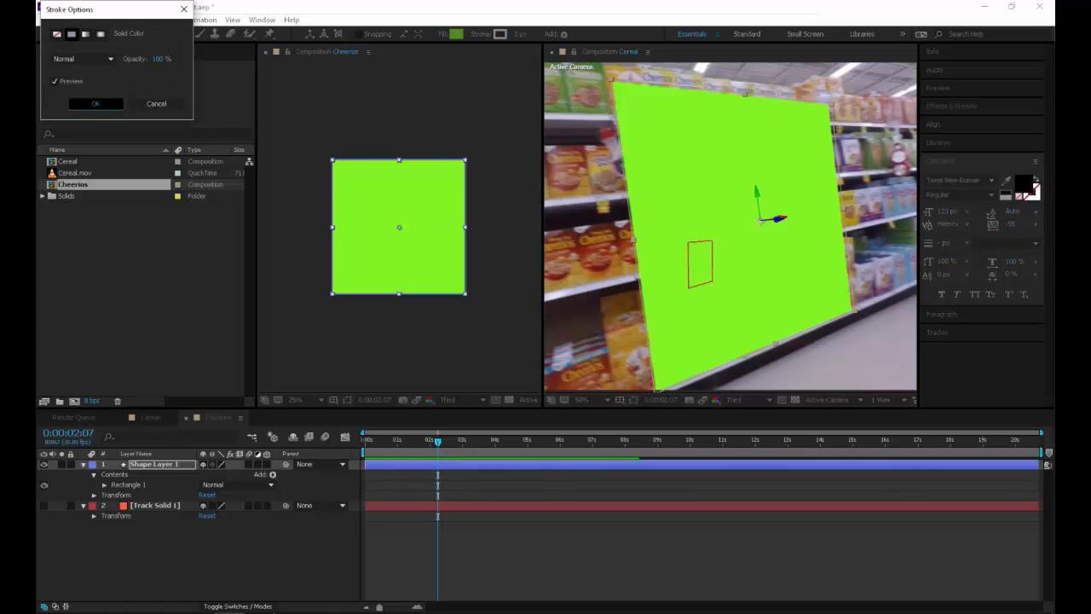
left_click(501, 34)
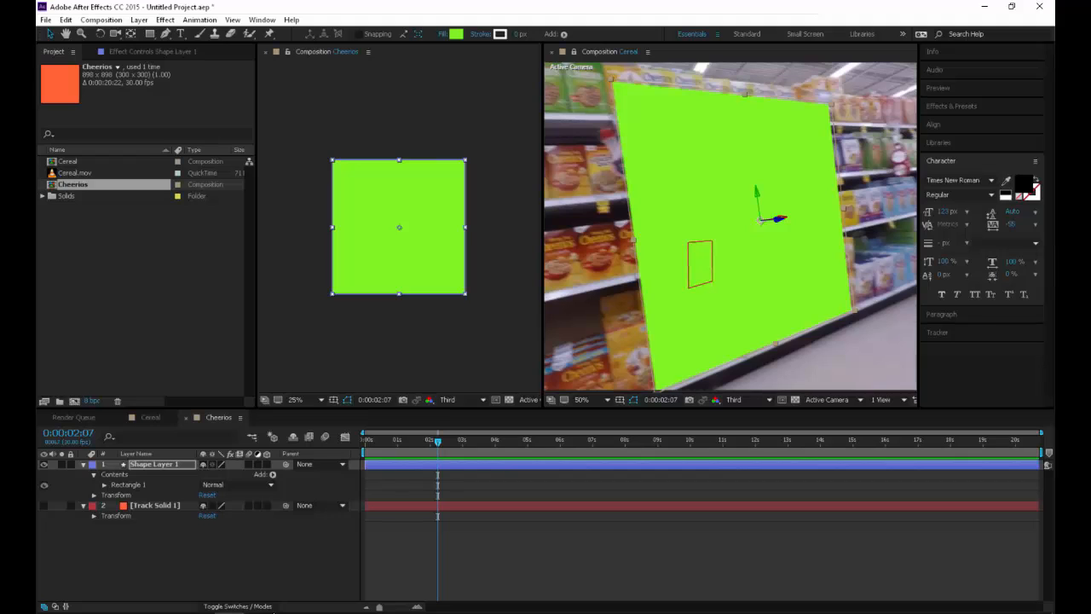
left_click_drag(517, 34, 546, 34)
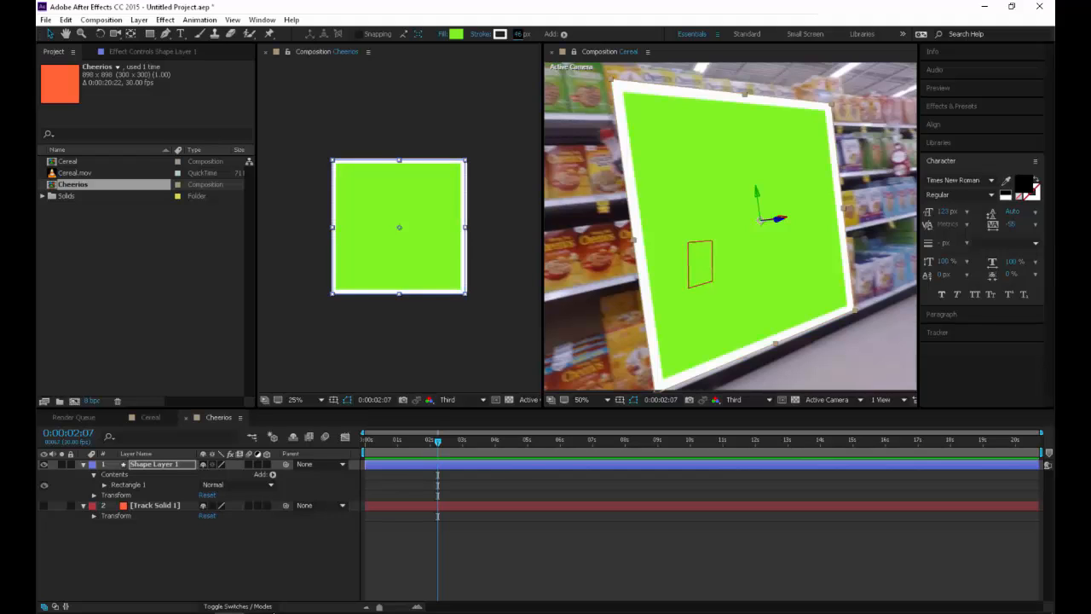
left_click(488, 128)
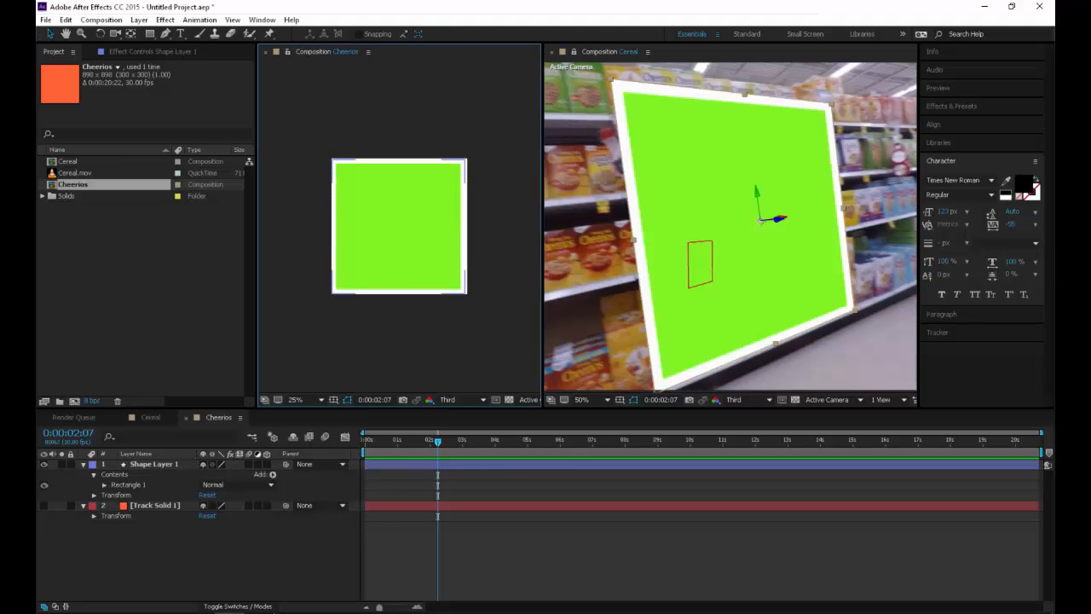
Lower the fill opacity of Rectangle 1 in Shape Layer 1 to 39%
left_click(83, 465)
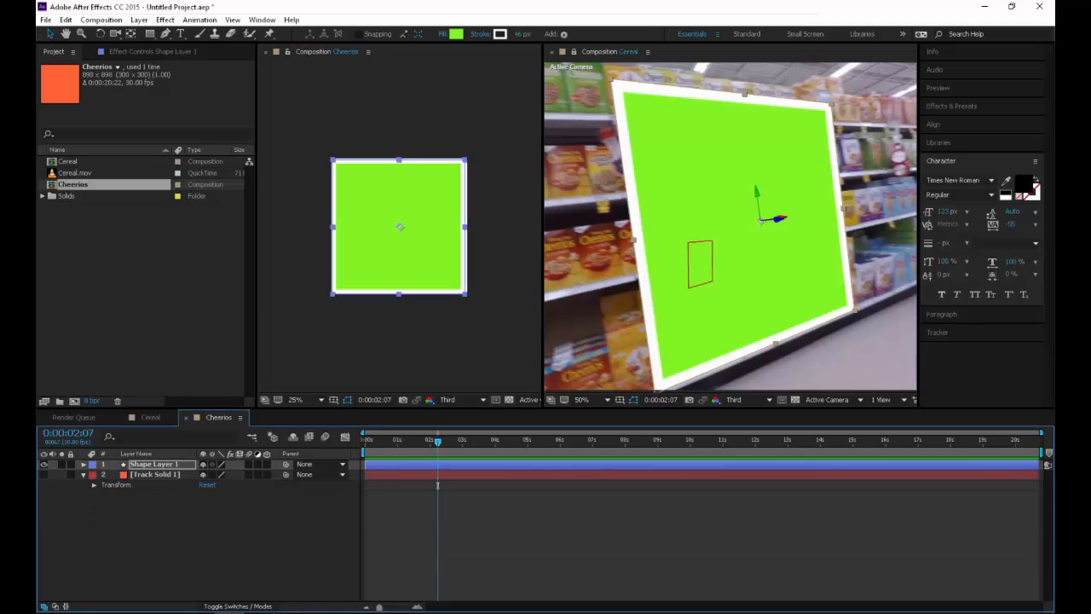
left_click(84, 464)
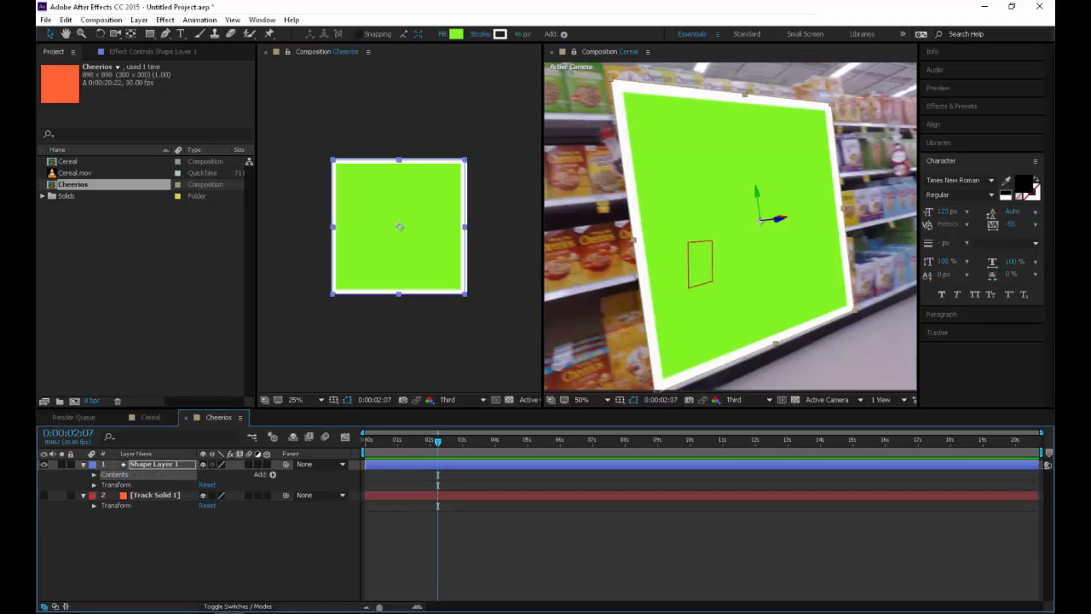
left_click(94, 475)
left_click(104, 485)
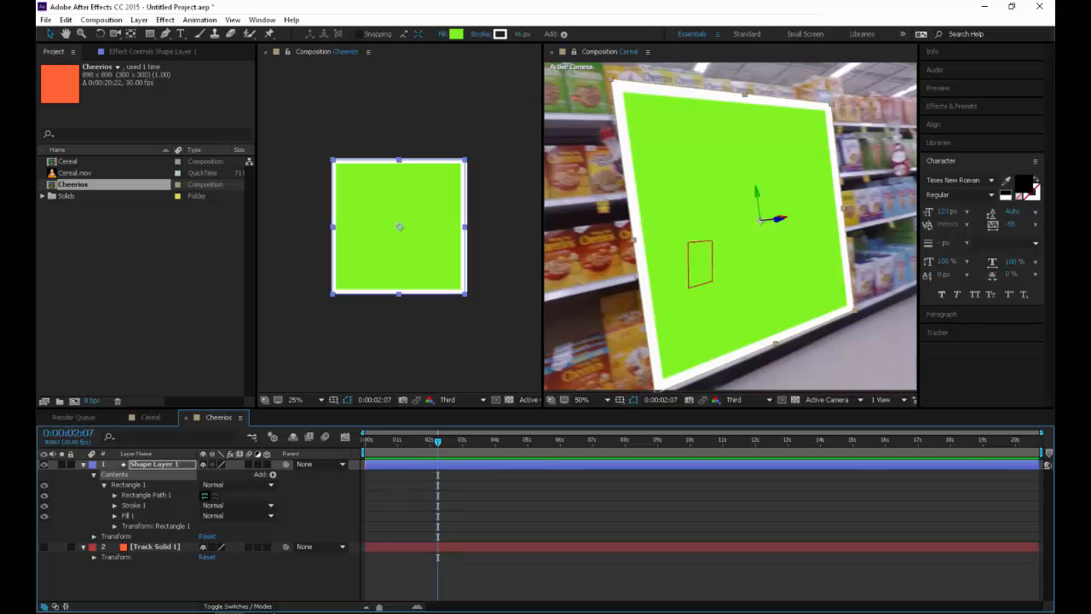
left_click(115, 495)
left_click(115, 547)
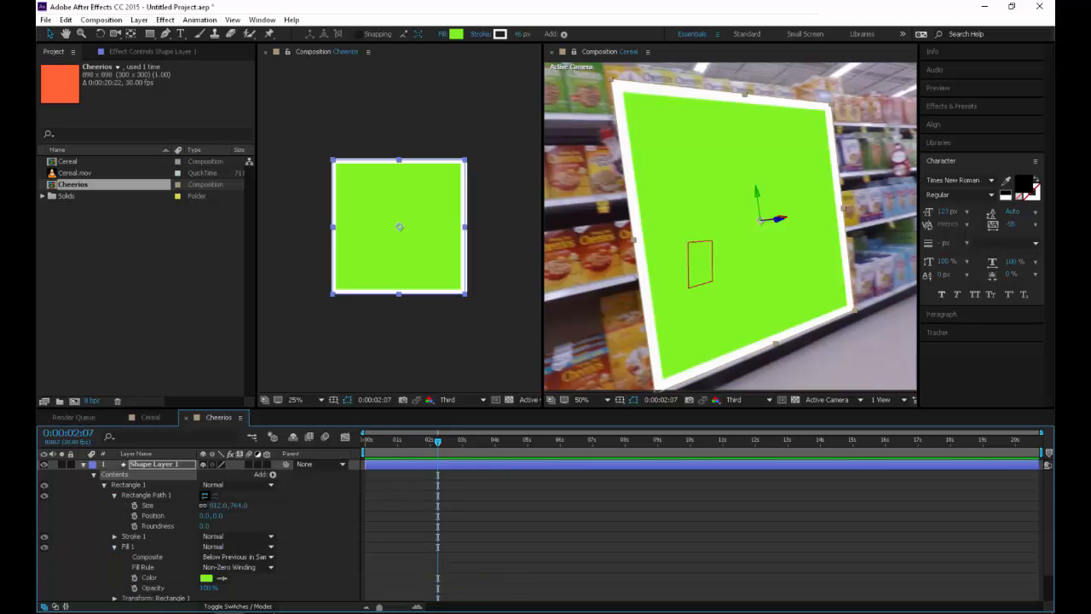
scroll(128, 547, "down", 2)
left_click_drag(207, 554, 173, 554)
key("ctrl+shift+a")
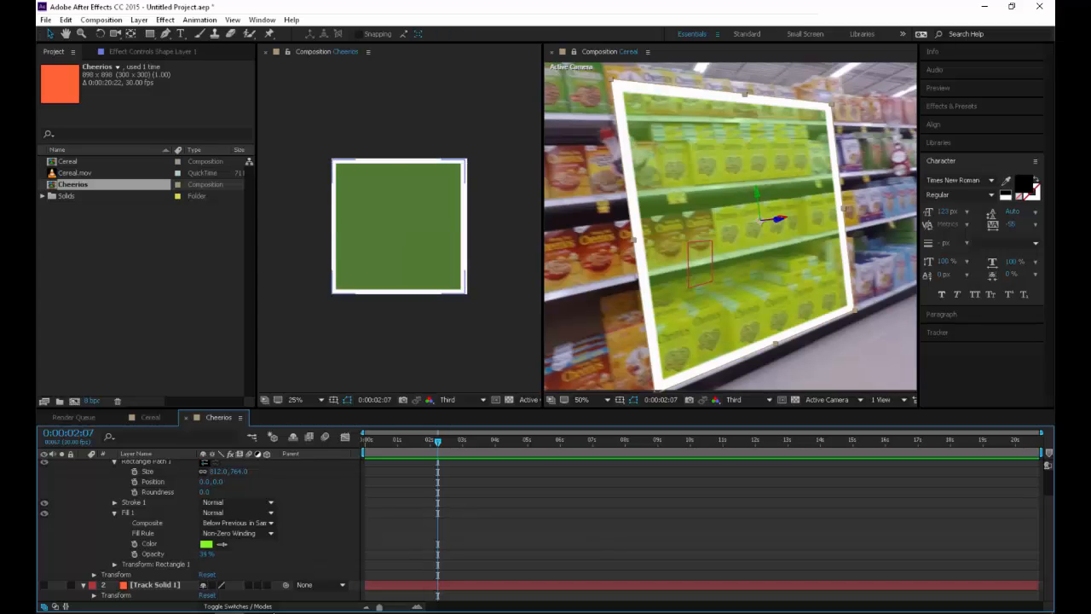
Set the stroke width of Rectangle 1 to 20
left_click(115, 503)
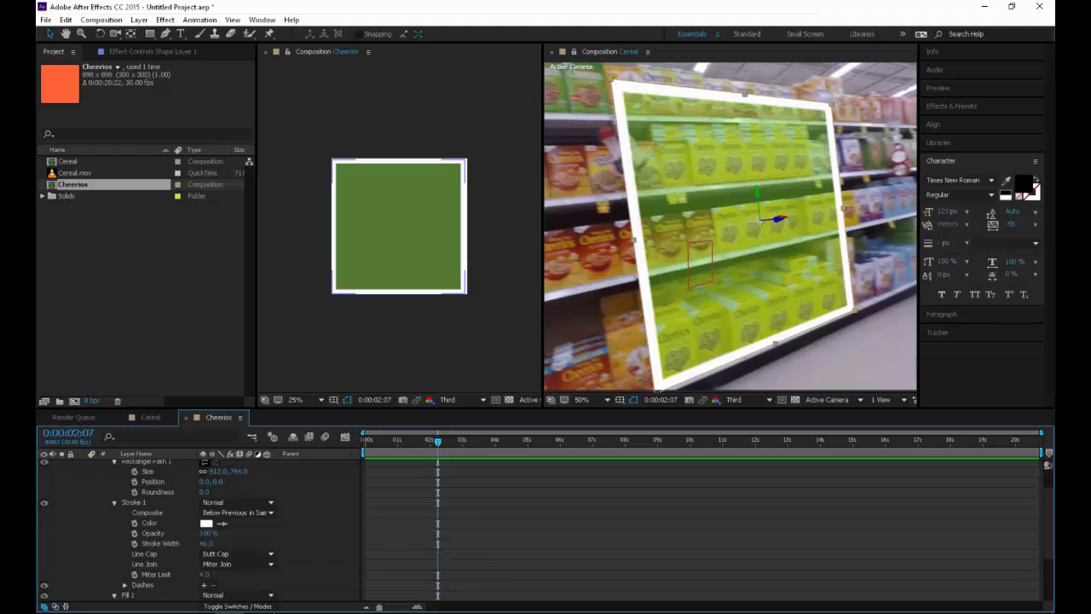
left_click(206, 543)
type("20")
key("Return")
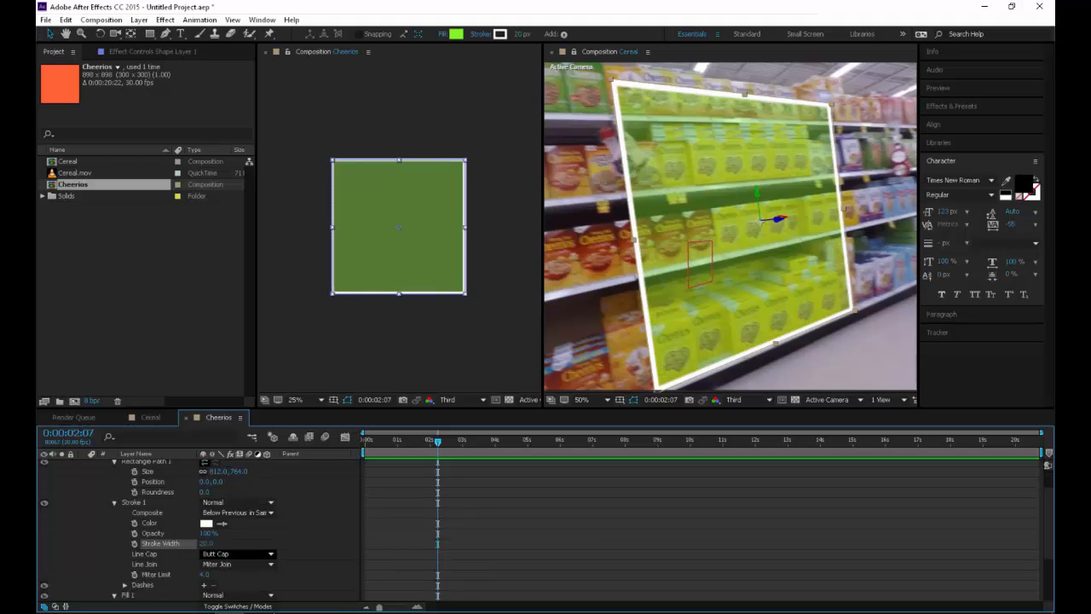
Change the rectangle's stroke to Round Cap and Round Join
left_click(236, 554)
left_click(223, 581)
left_click(237, 564)
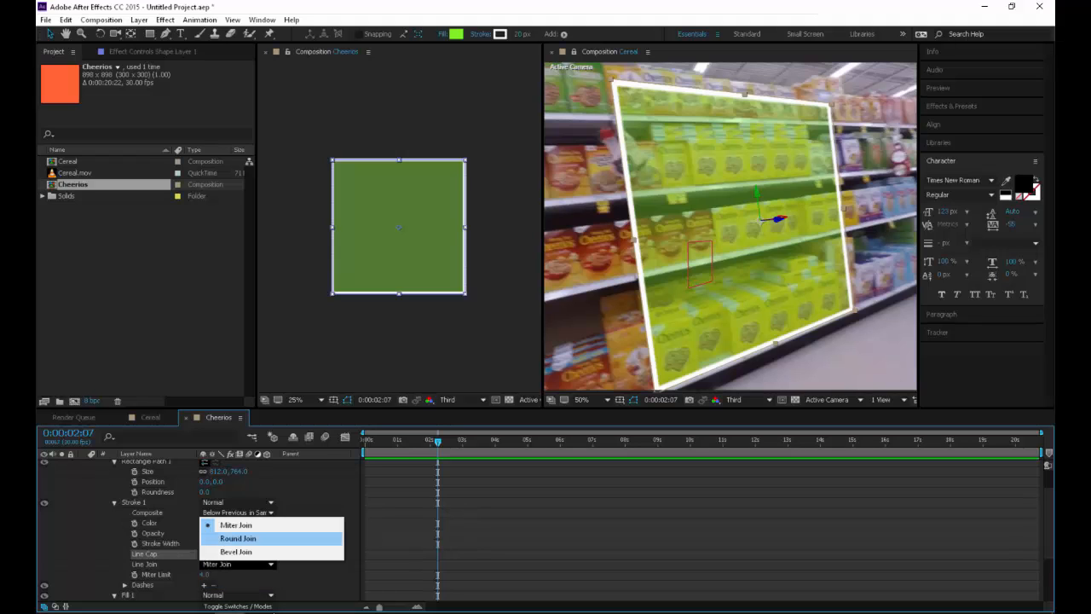
left_click(237, 538)
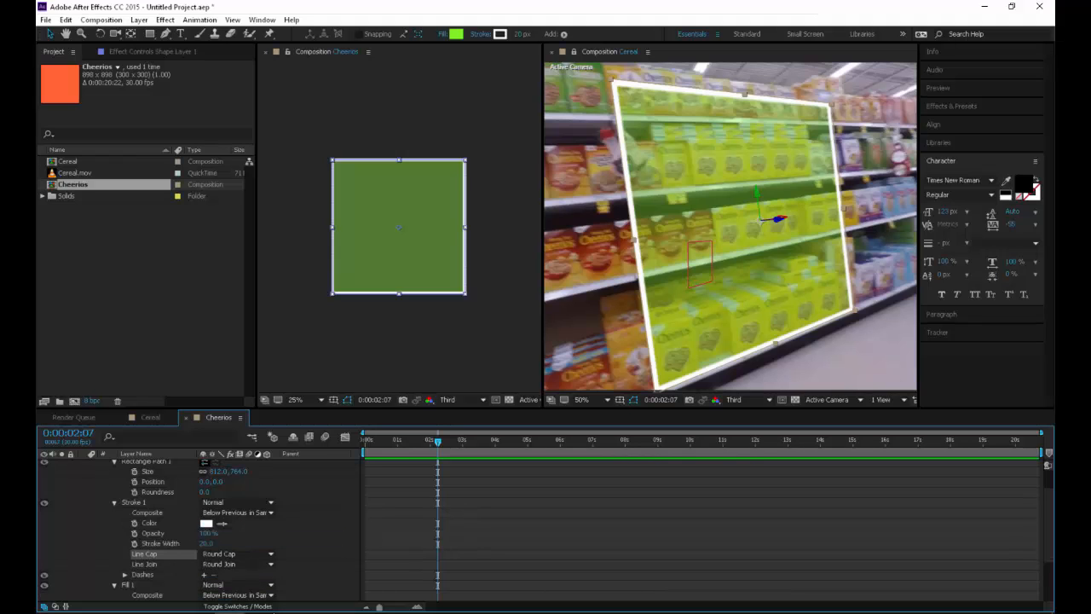
left_click(344, 336)
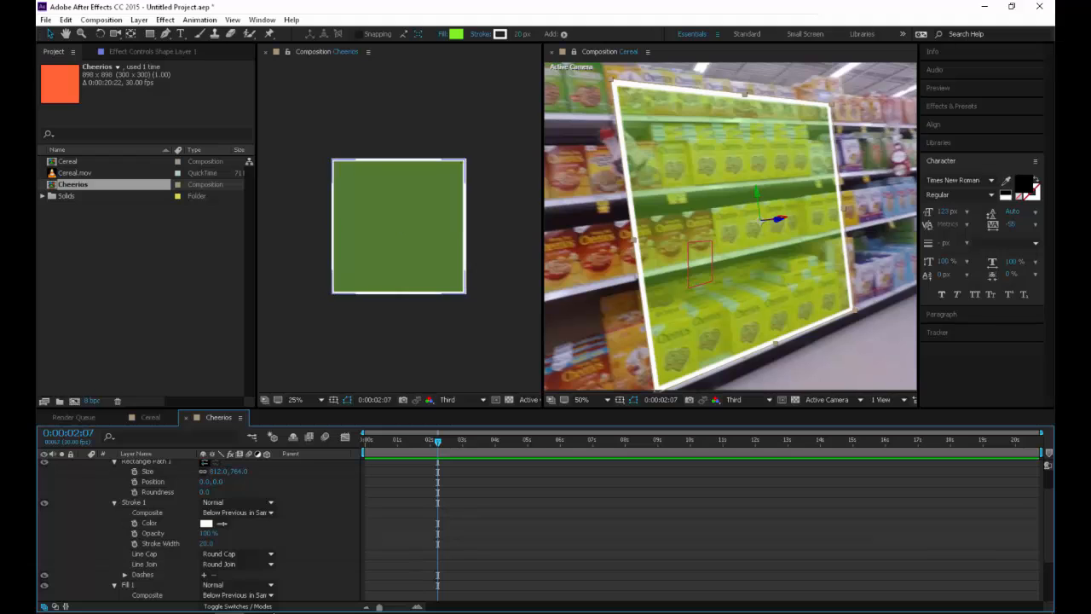
Round the rectangle's corners by setting the Rectangle Path 1 roundness to 11
scroll(396, 229, "up", 2)
scroll(396, 230, "up", 2)
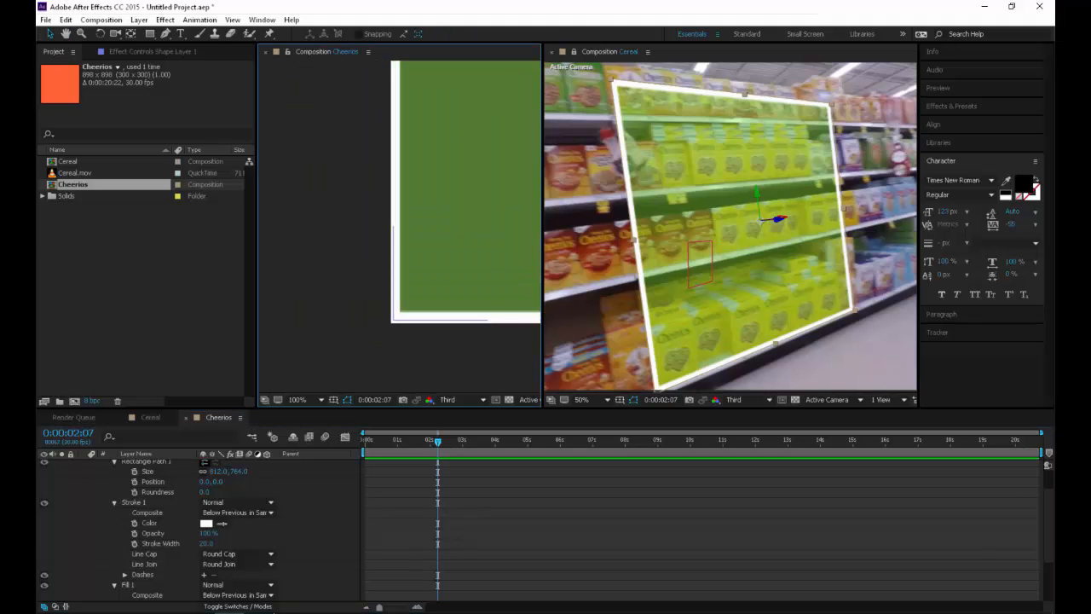
left_click_drag(207, 492, 216, 492)
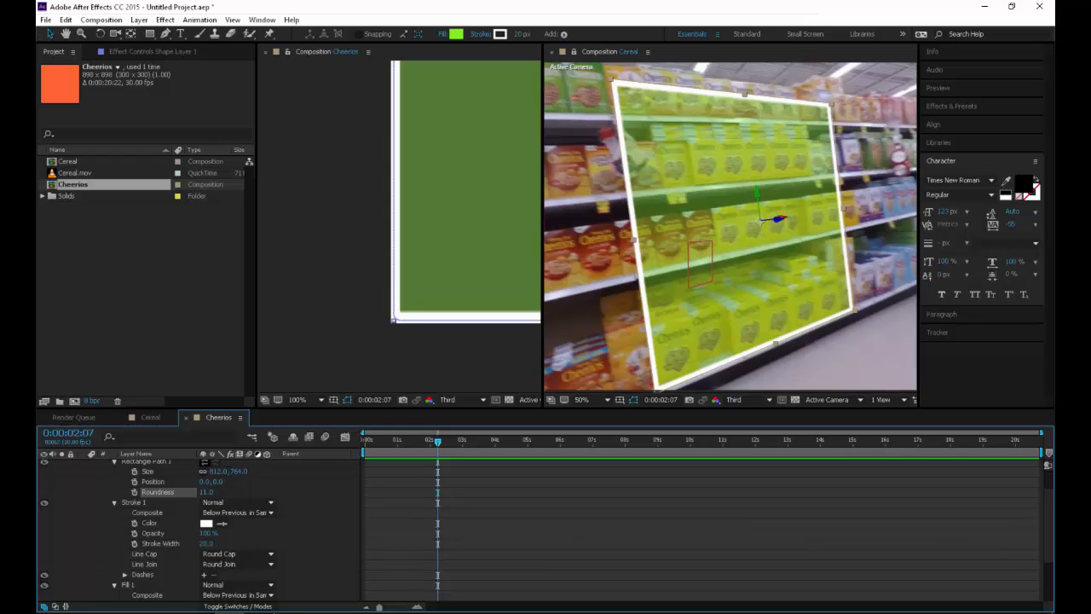
Increase the rectangle's corner roundness to 49 and shrink its path size to 790 by 743.3
left_click_drag(216, 492, 252, 492)
left_click(307, 503)
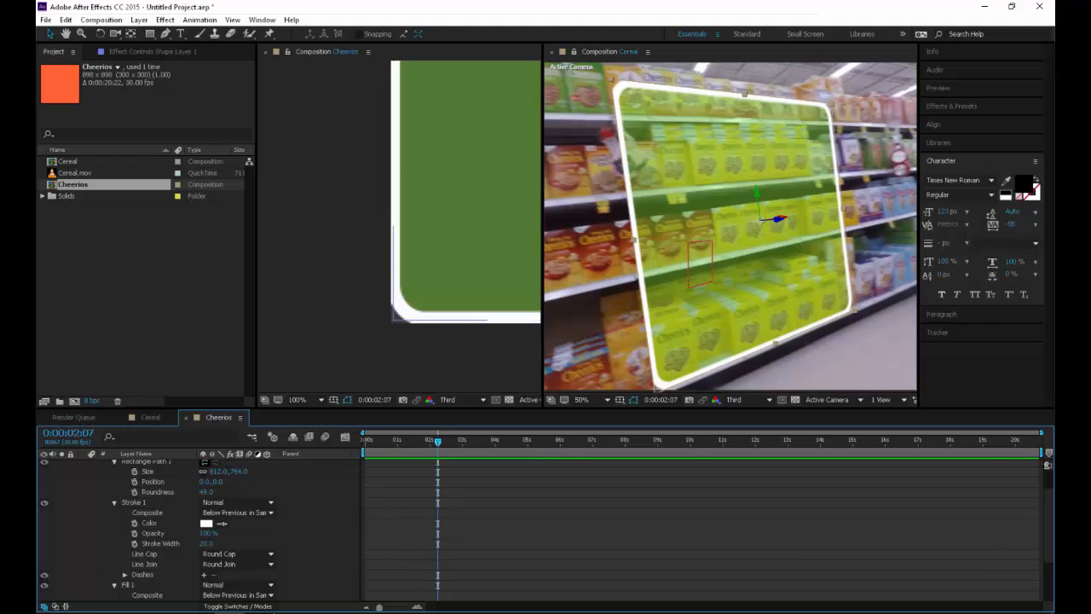
left_click_drag(220, 472, 207, 471)
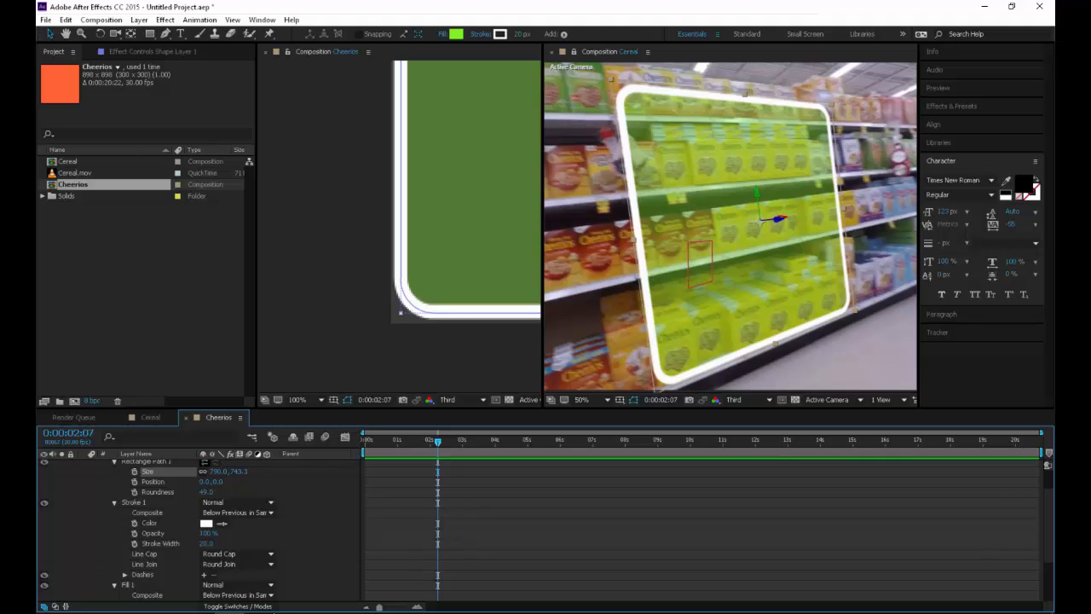
Add a paragraph text box inside the green rectangle reading "Heart Healthy", a blank line, and "Doctor Recommended"
scroll(399, 225, "down", 1)
left_click_drag(469, 188, 335, 252)
scroll(335, 253, "down", 1)
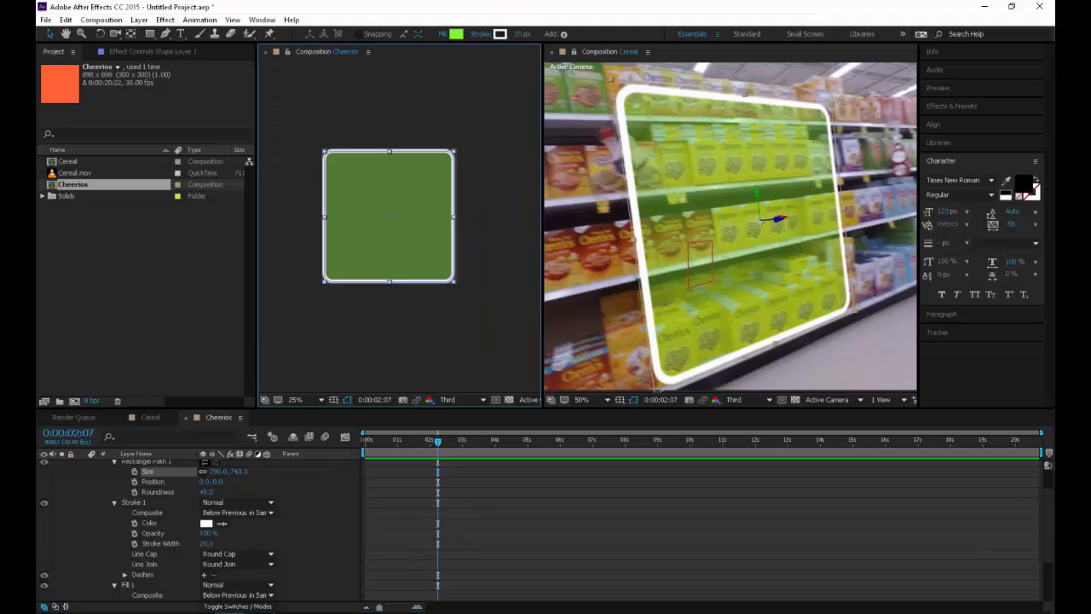
key("ctrl+t")
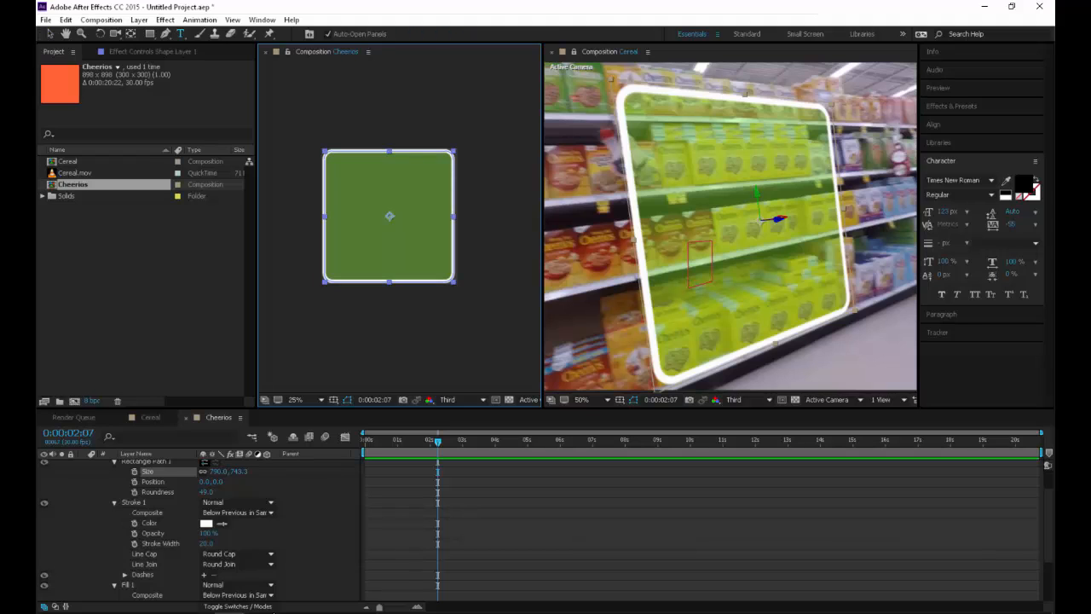
left_click_drag(339, 171, 438, 263)
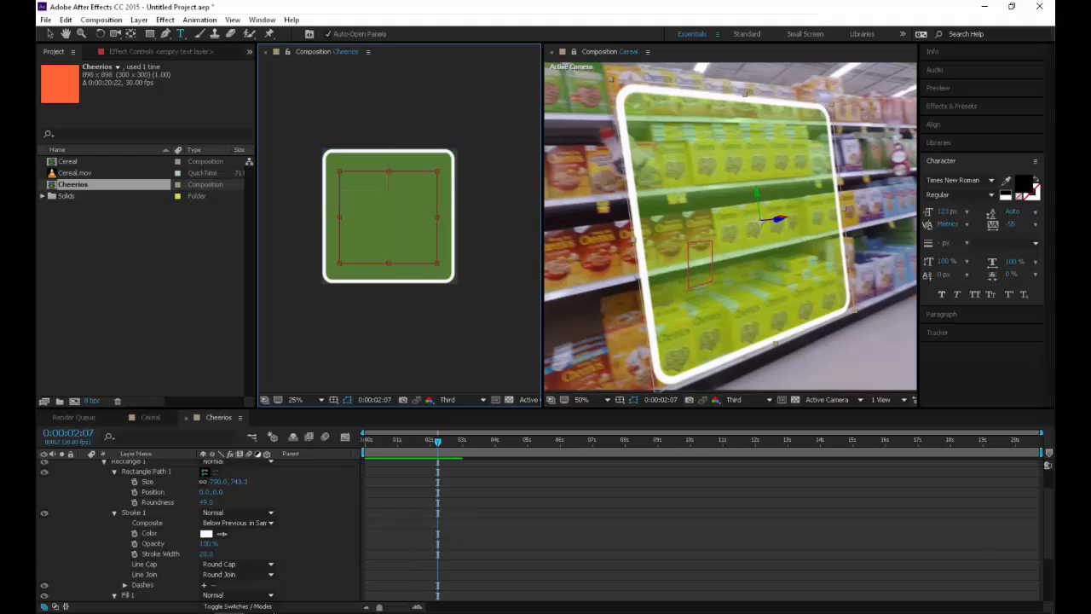
type("Heart Heal")
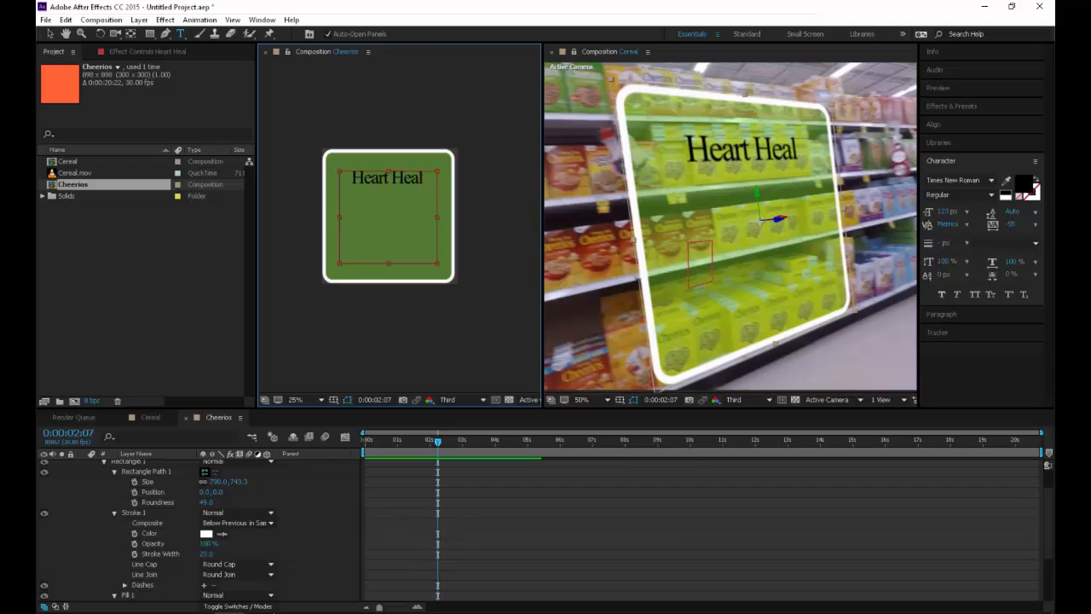
type("thy")
key("Return")
key("Return")
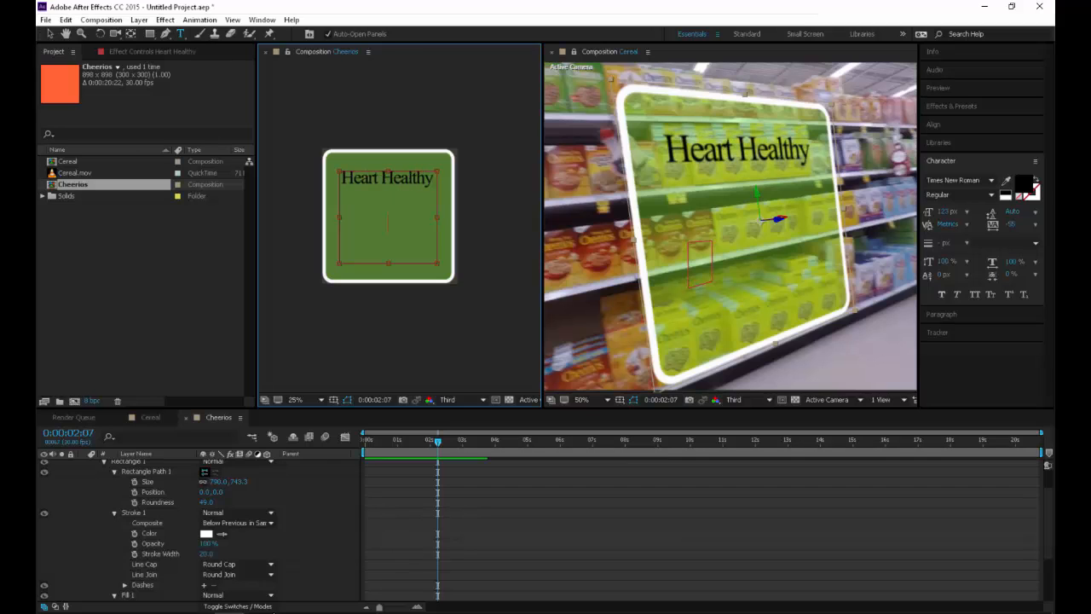
type("Doctor Recommende")
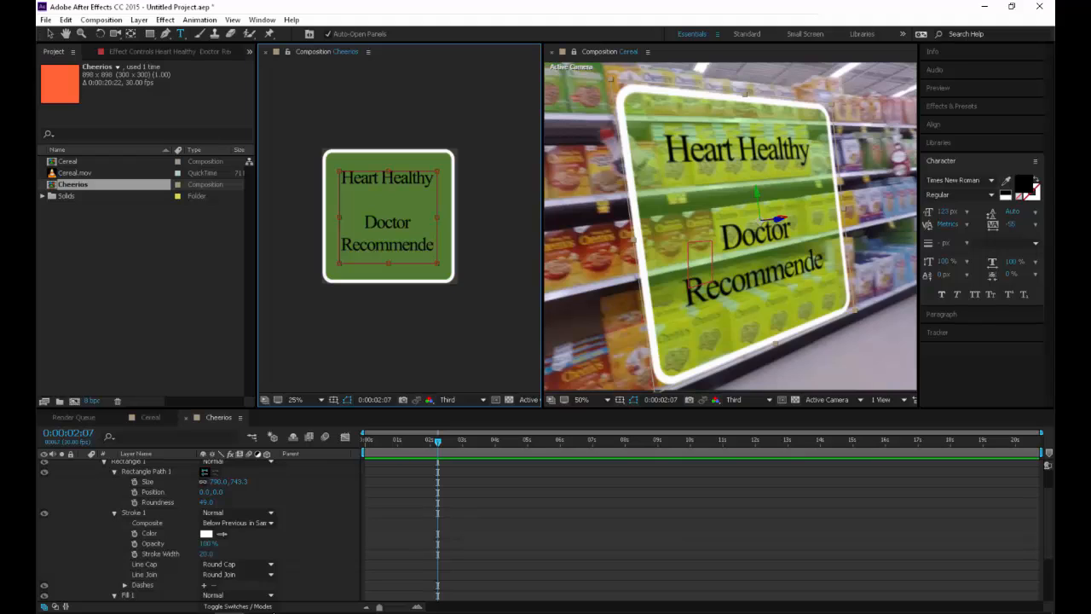
Reduce the font size of all the text in the box to 109 px
key("ctrl+a")
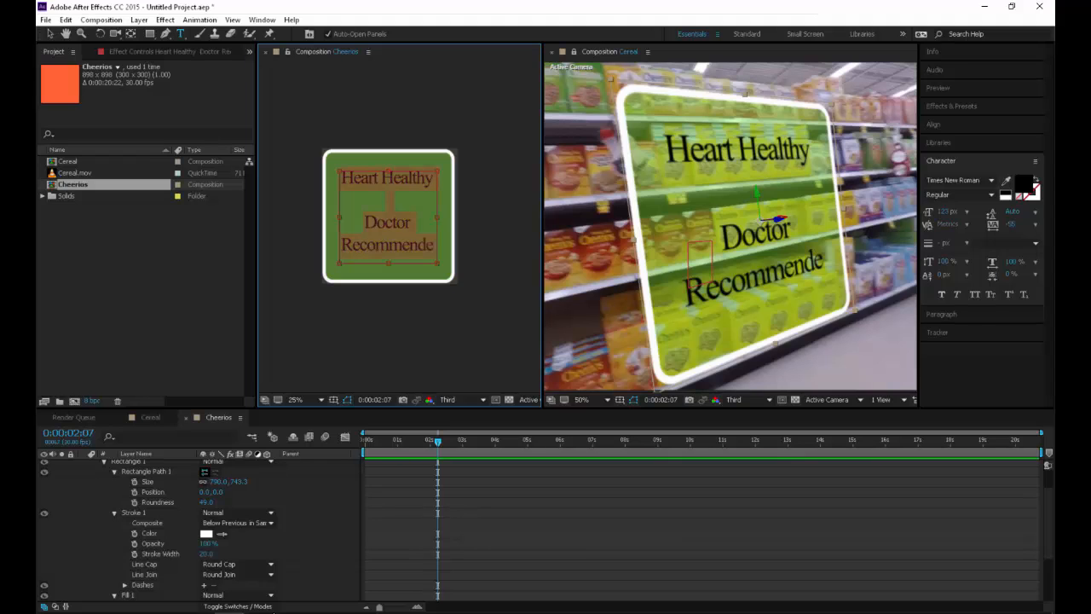
left_click(944, 212)
key("Down")
key("Down")
key("Down")
key("Down")
key("Down")
key("Down")
key("Down")
key("Down")
key("Down")
key("Down")
key("Down")
key("Down")
key("Down")
key("Down")
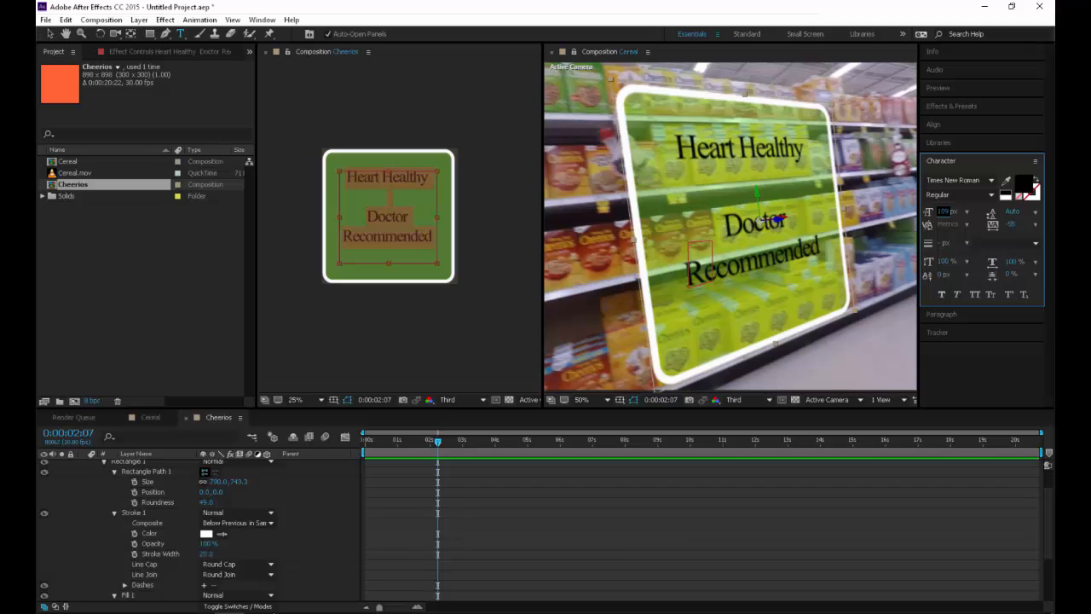
Return to the Cereal composition and preview the tracked panel over the footage from the start
left_click(150, 417)
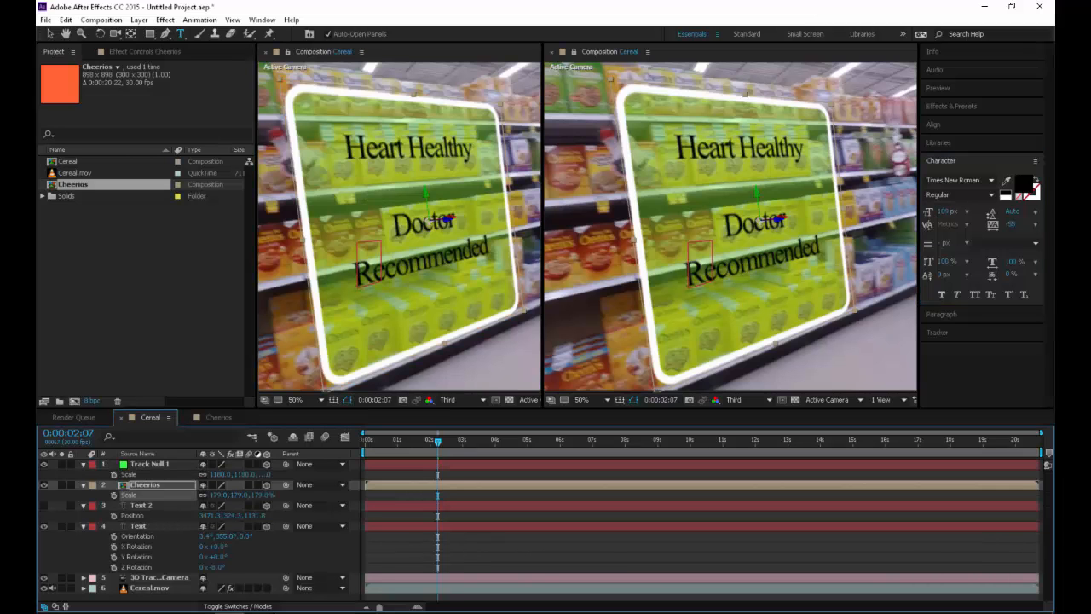
key("comma")
key("space")
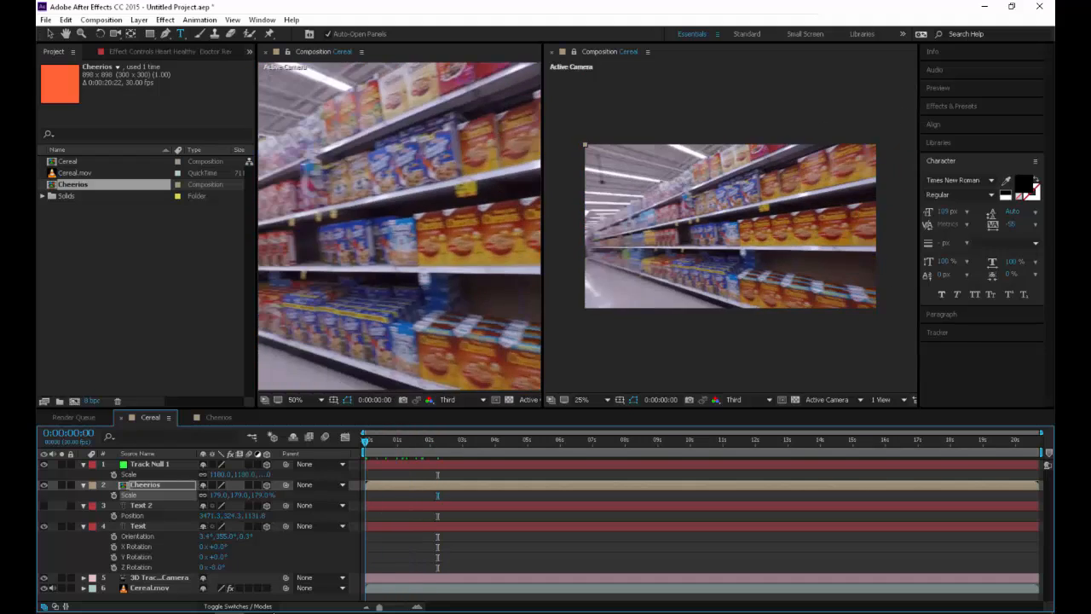
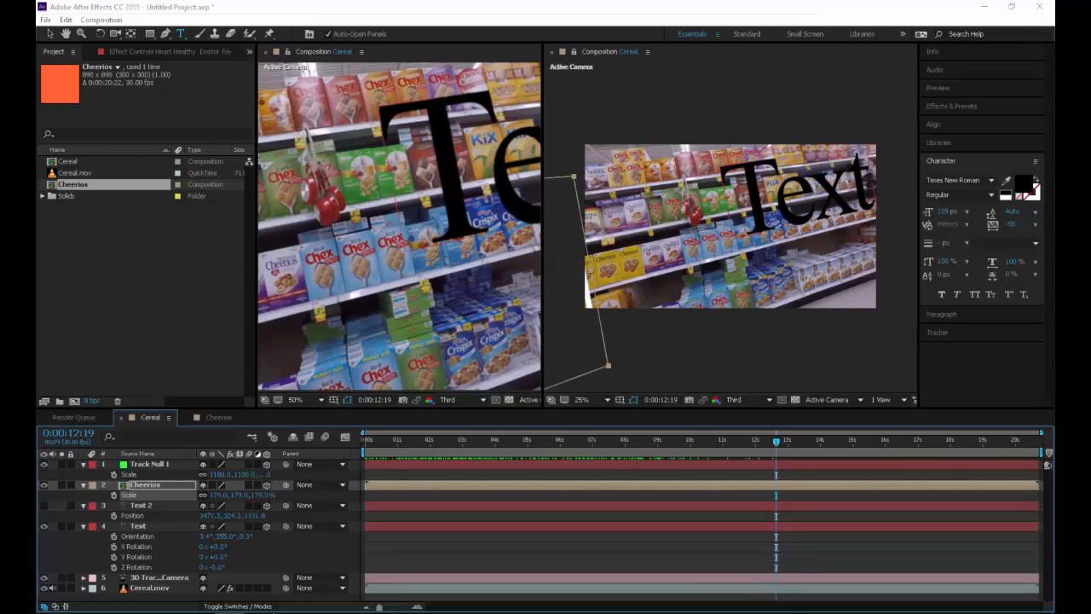
Delete the Text, Track Null 1 and Text 2 layers from the Cereal composition
key("alt+Tab")
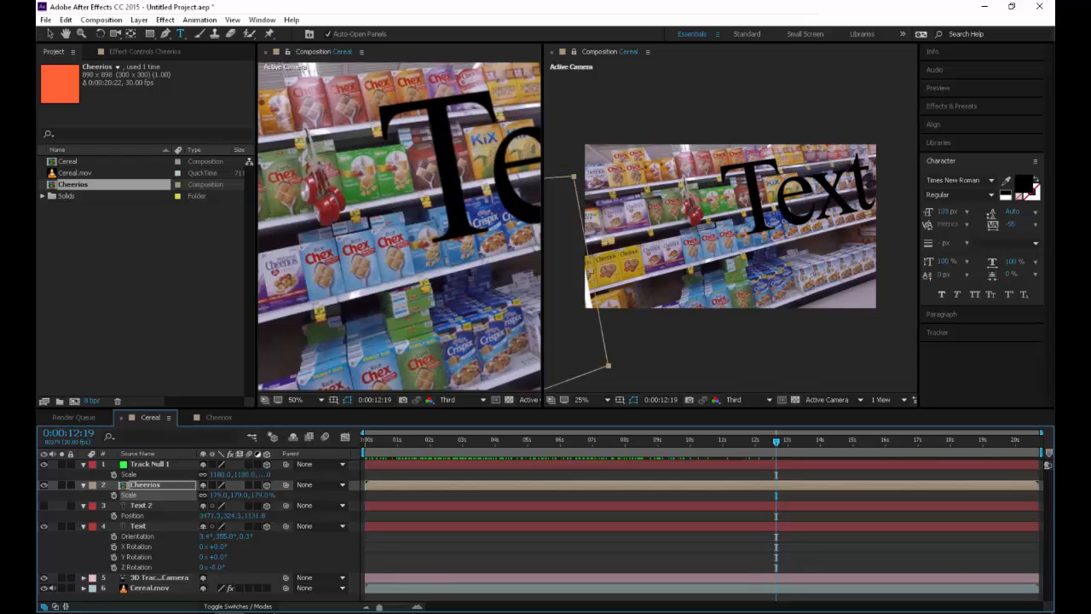
left_click(138, 526)
key("Delete")
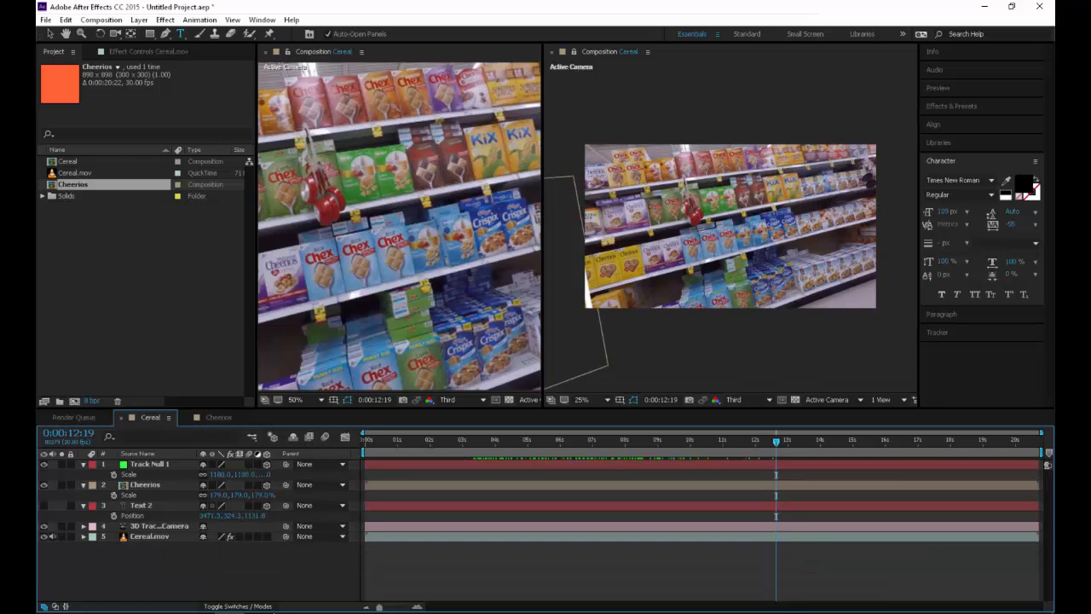
left_click(150, 465)
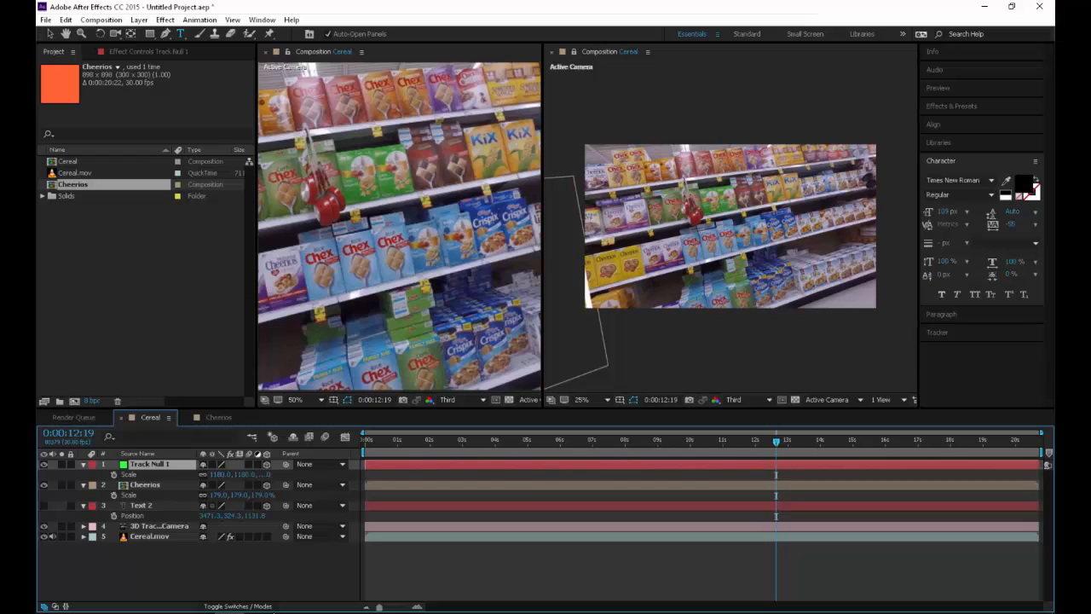
key("Delete")
left_click(145, 465)
left_click(141, 485)
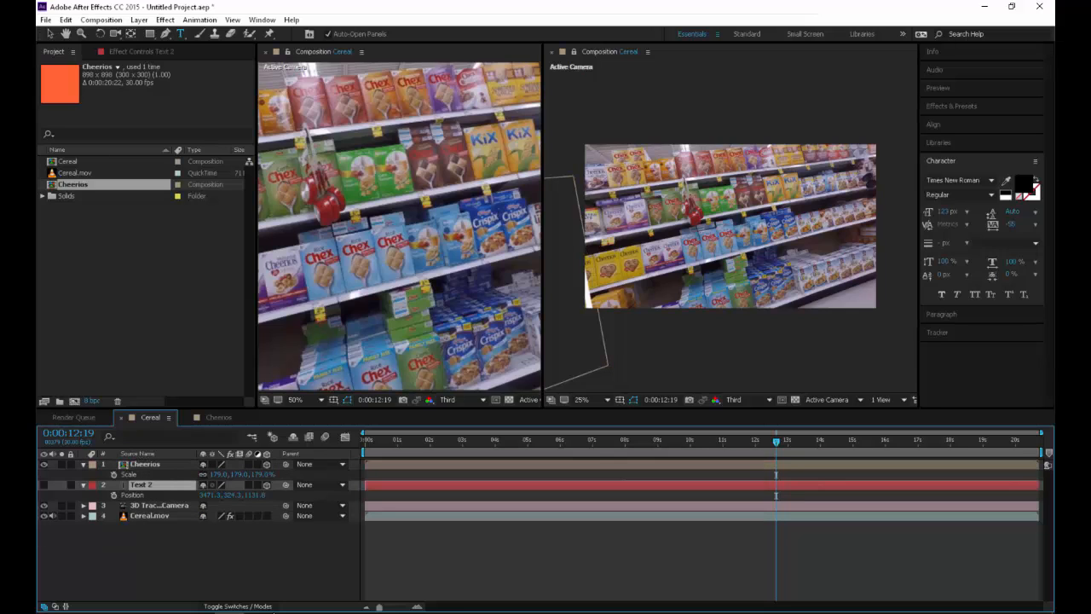
key("Delete")
left_click(145, 464)
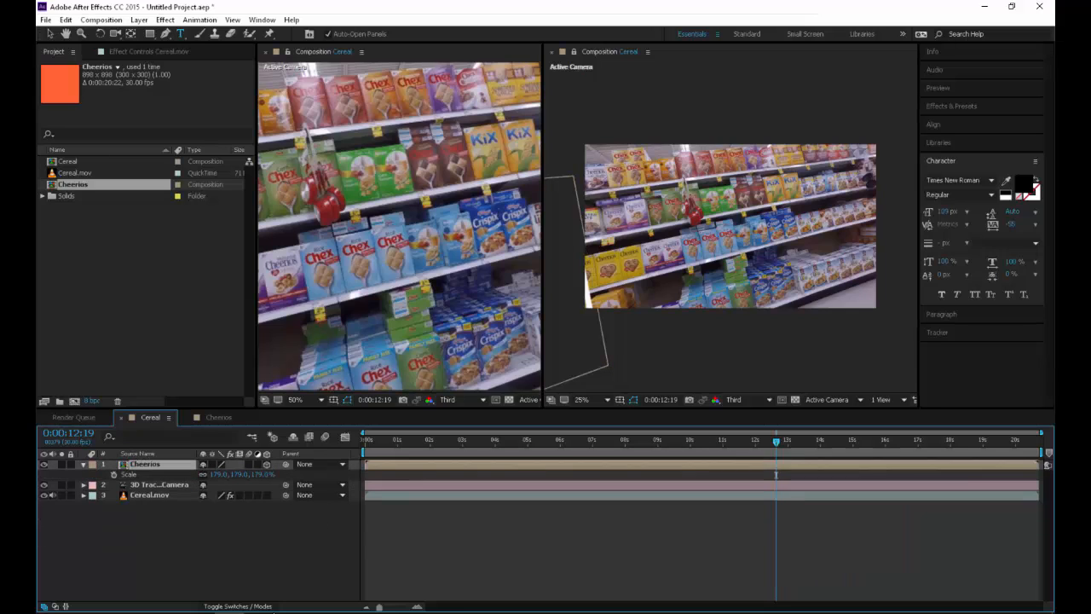
Play the Cereal footage through to 0:00:12:07 and select the 3D Camera Tracker effect on the Cereal.mov layer
key("space")
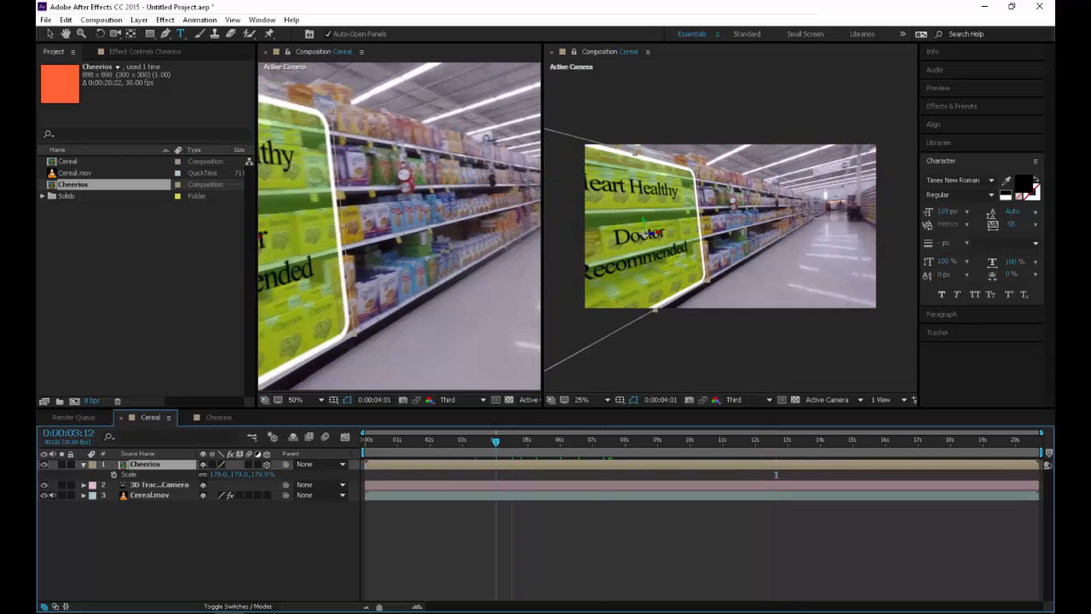
key("space")
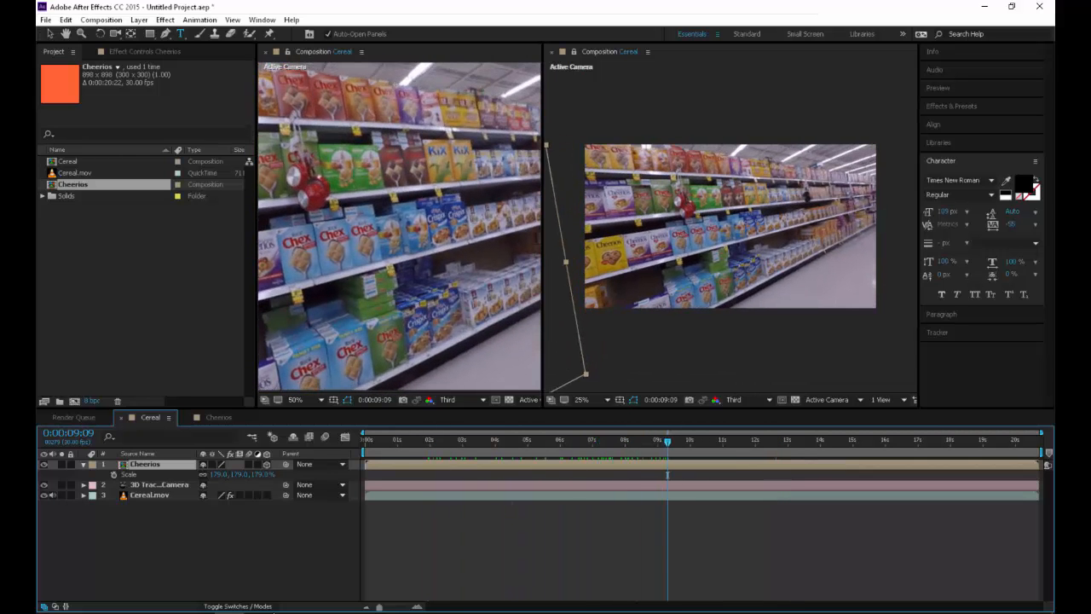
left_click(149, 495)
left_click(149, 52)
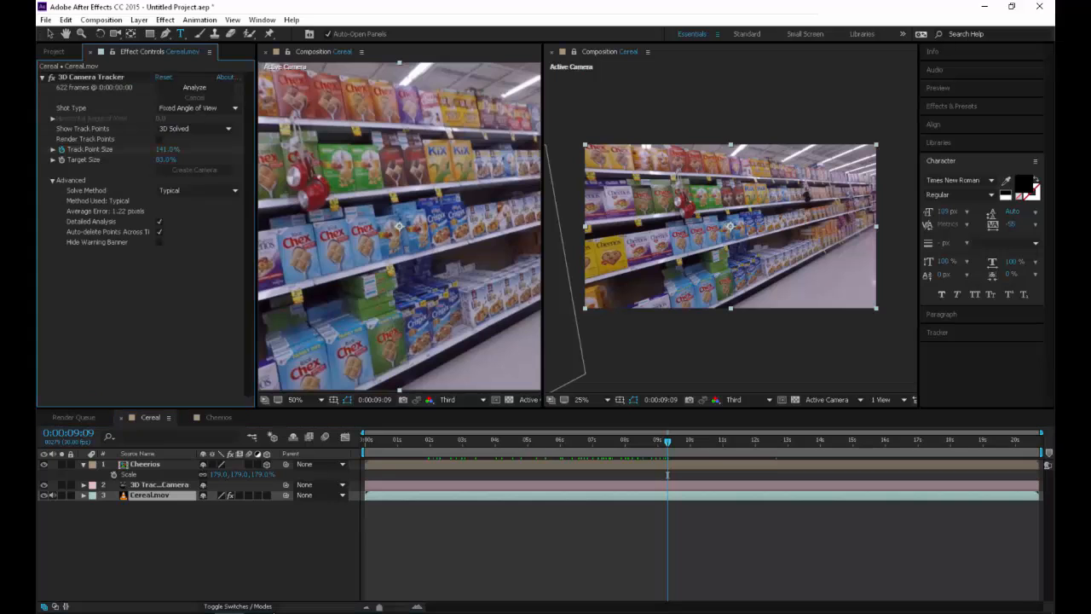
left_click(91, 78)
key("space")
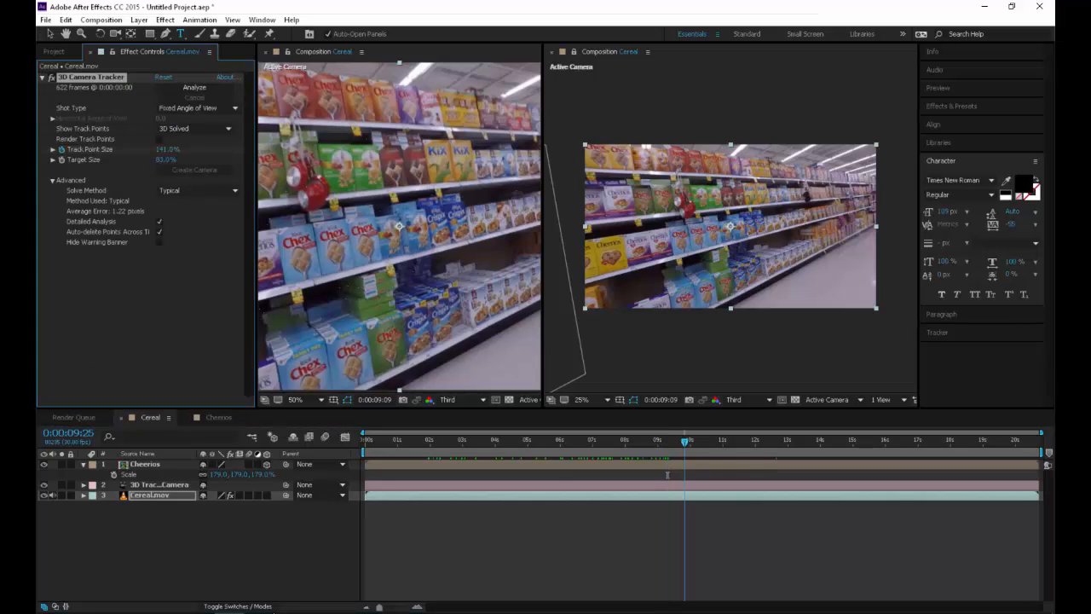
key("space")
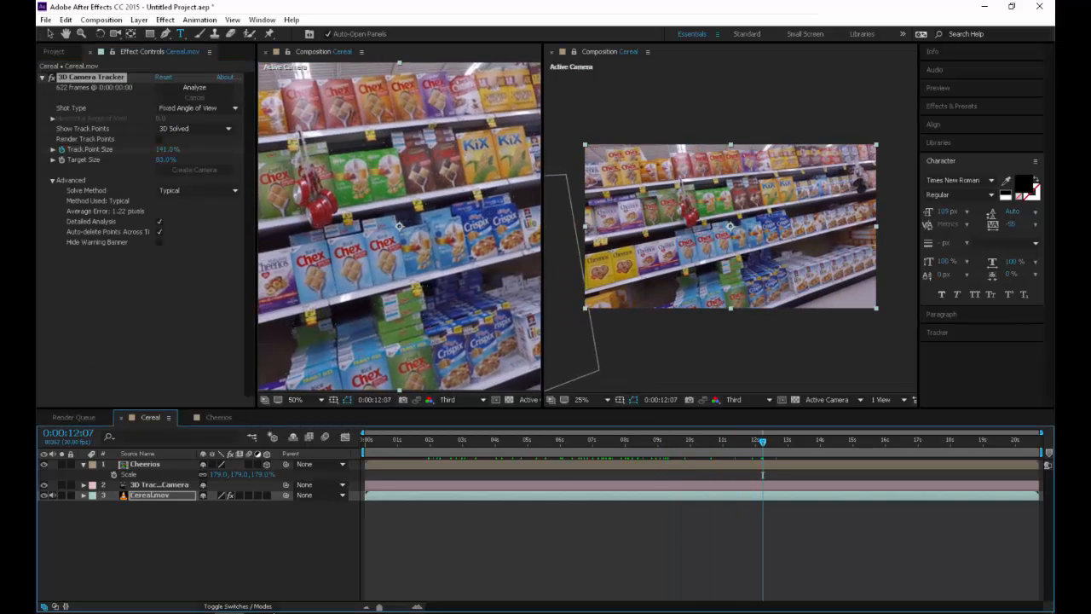
Create a tracked solid from the camera tracker target over the middle-shelf Chex boxes
key("v")
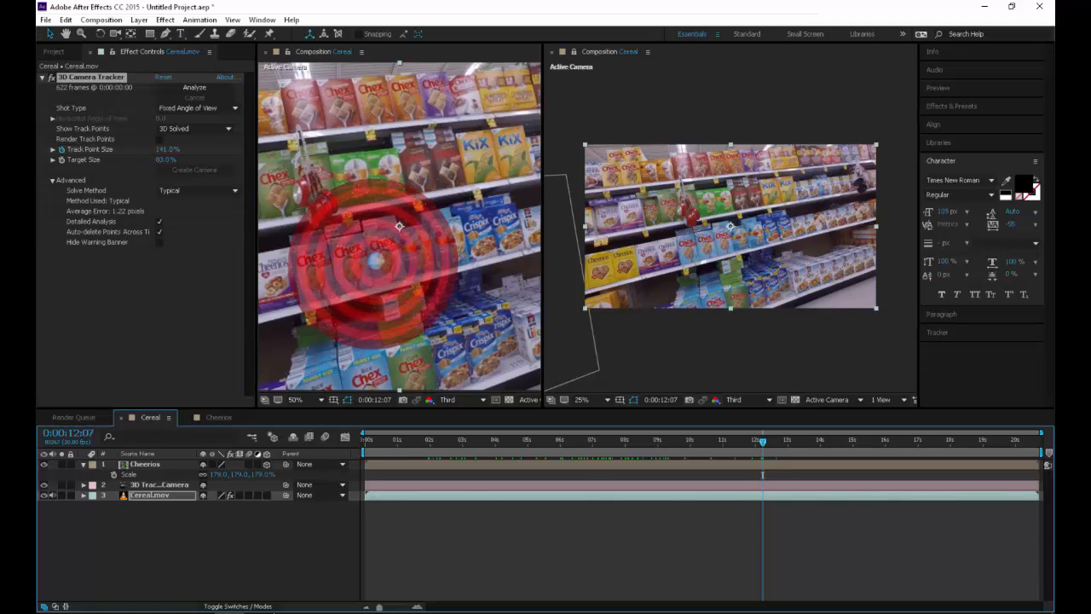
right_click(354, 266)
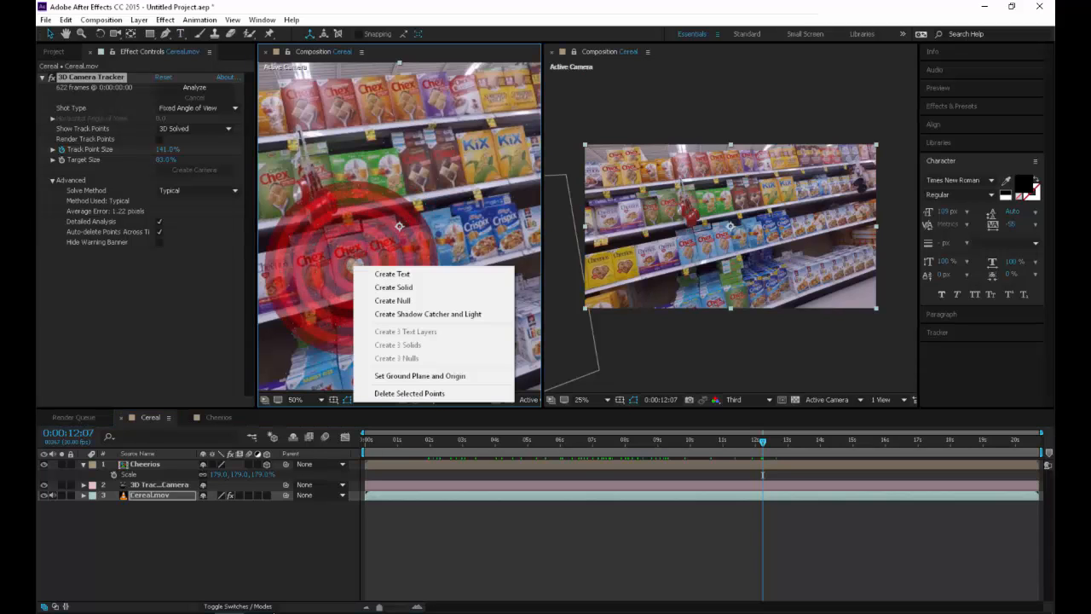
left_click(393, 287)
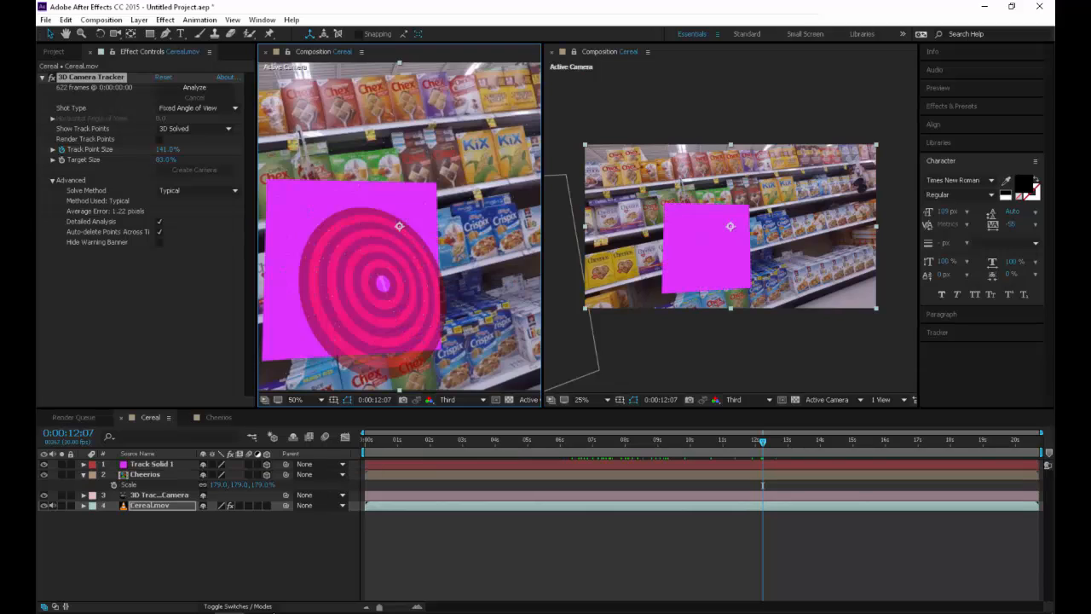
key("comma")
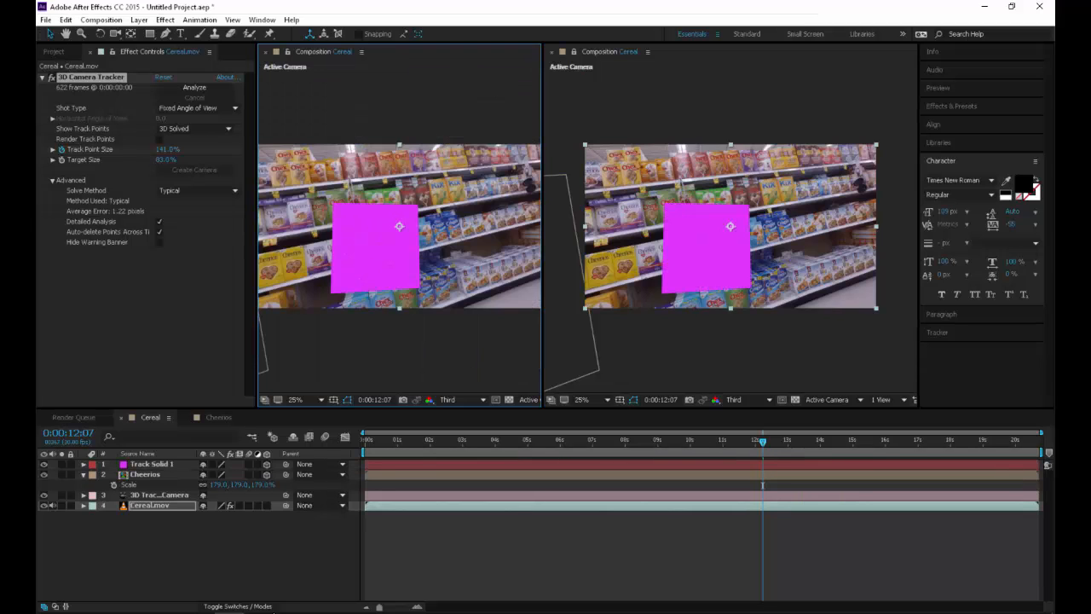
Set the orientation of Track Solid 1 to 6.2°, 352.8°, 355.4° to align it with the shelf
left_click(153, 465)
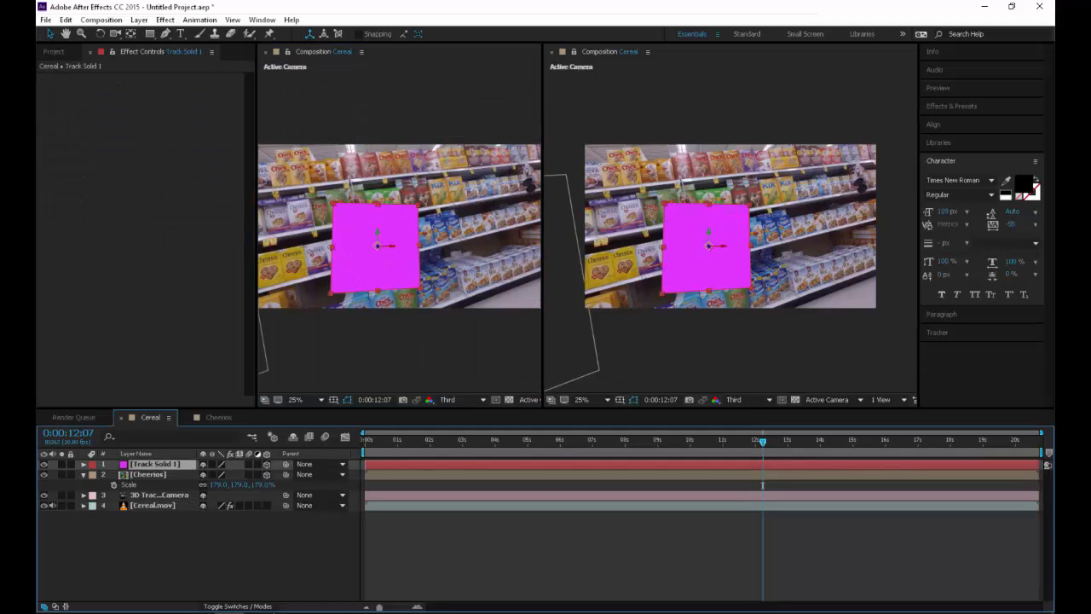
key("r")
key("F2")
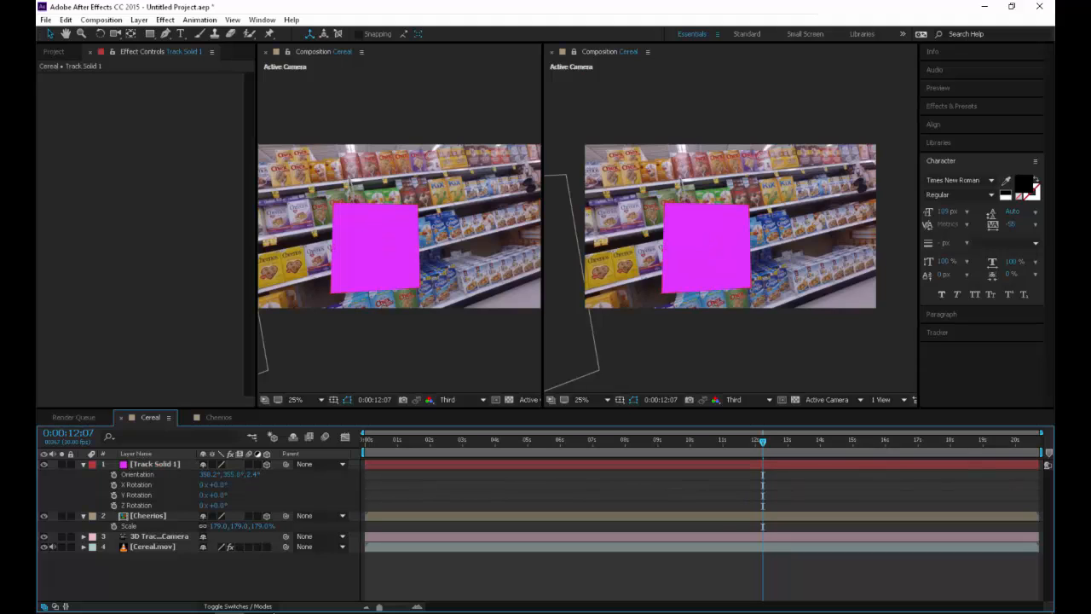
left_click_drag(207, 474, 242, 474)
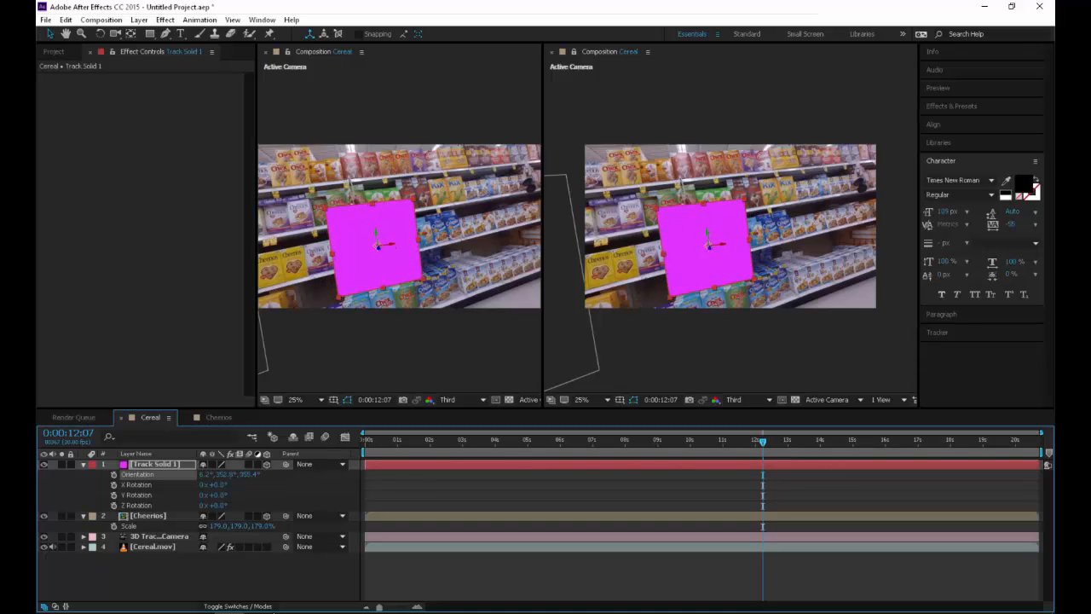
Try an X rotation on the solid at 0:00:05:28, undo it, and preview the solid over the footage
left_click_drag(589, 440, 557, 440)
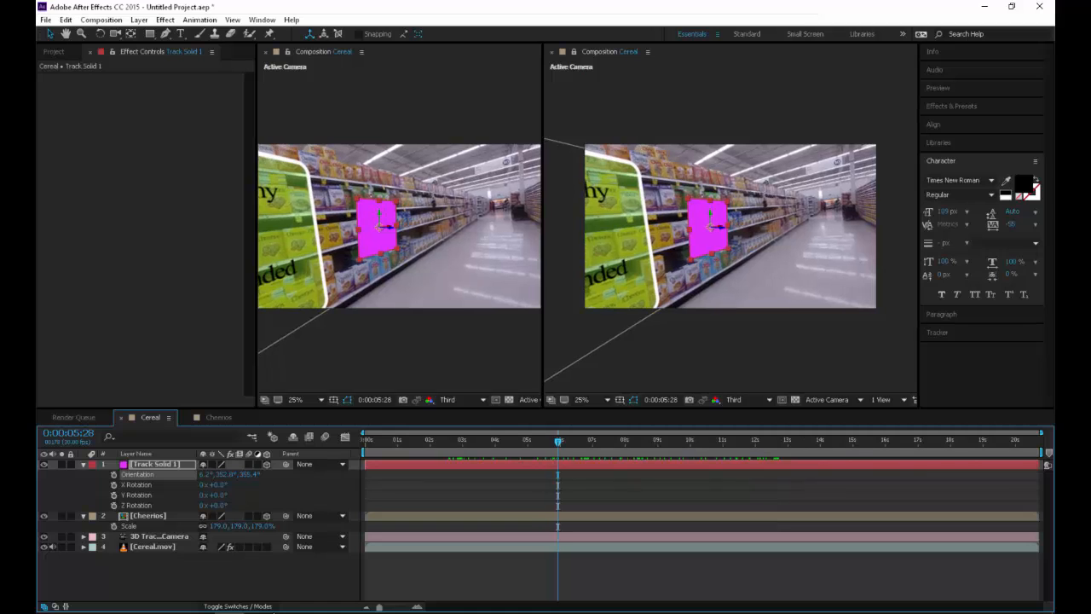
left_click_drag(220, 485, 246, 485)
key("ctrl+z")
key("space")
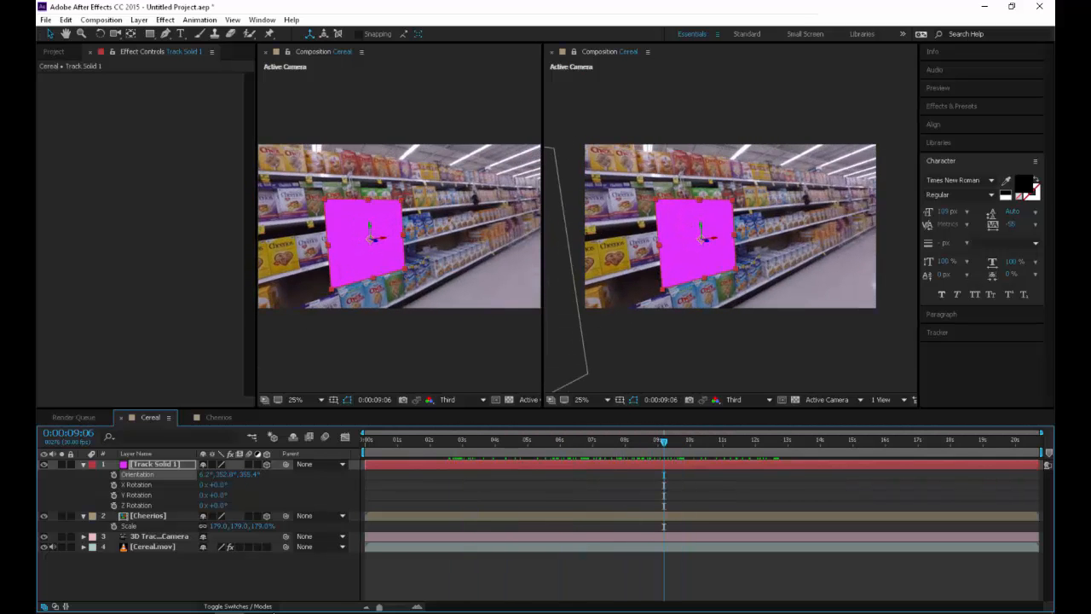
Pre-compose the Track Solid 1 layer as "RiceChex"
right_click(179, 464)
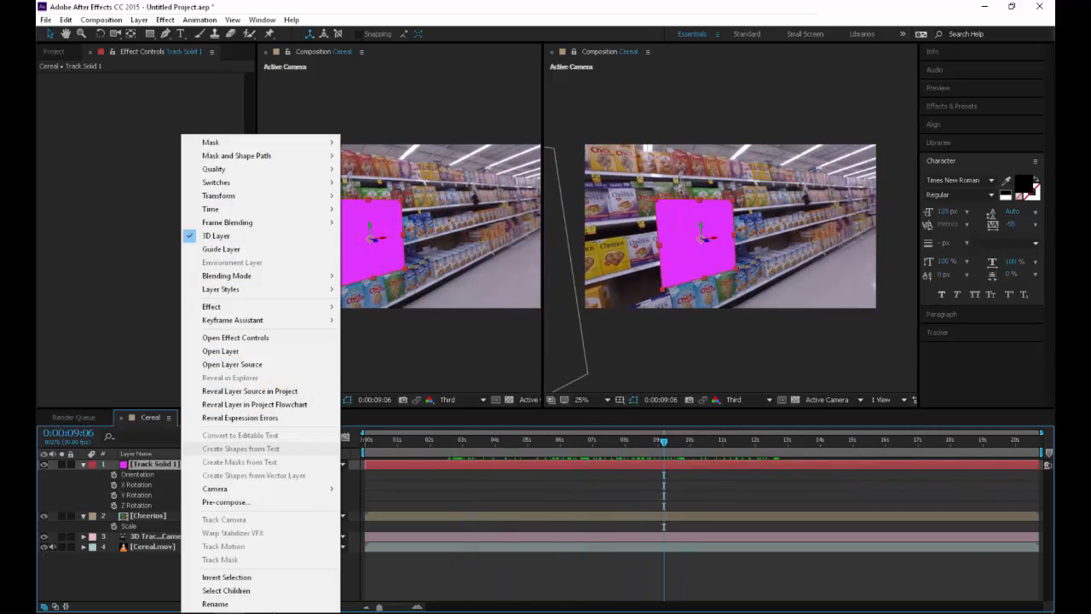
left_click(226, 502)
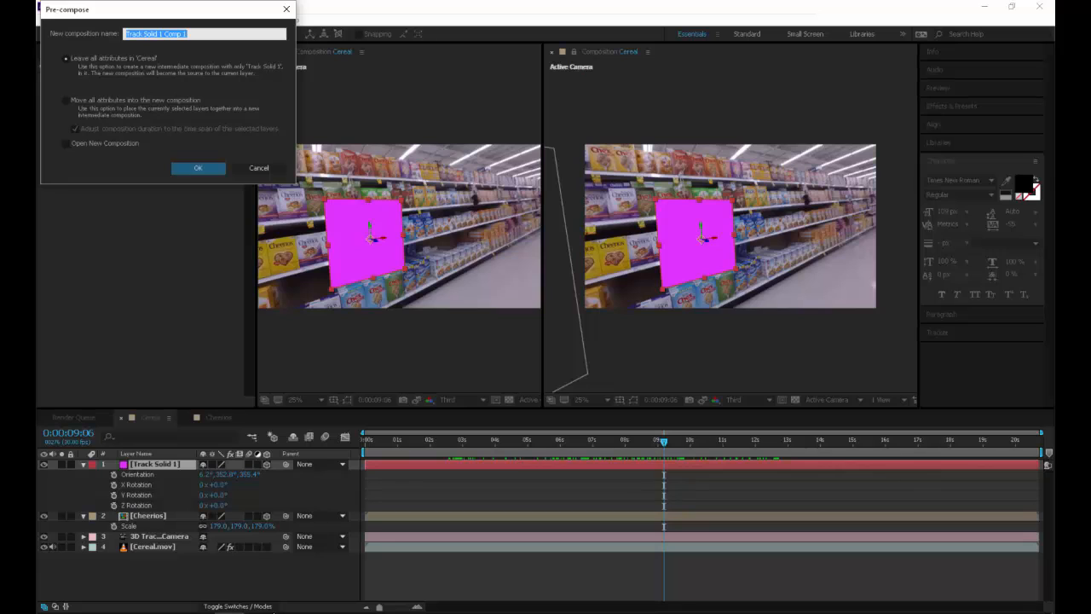
type("RiceChex")
key("Return")
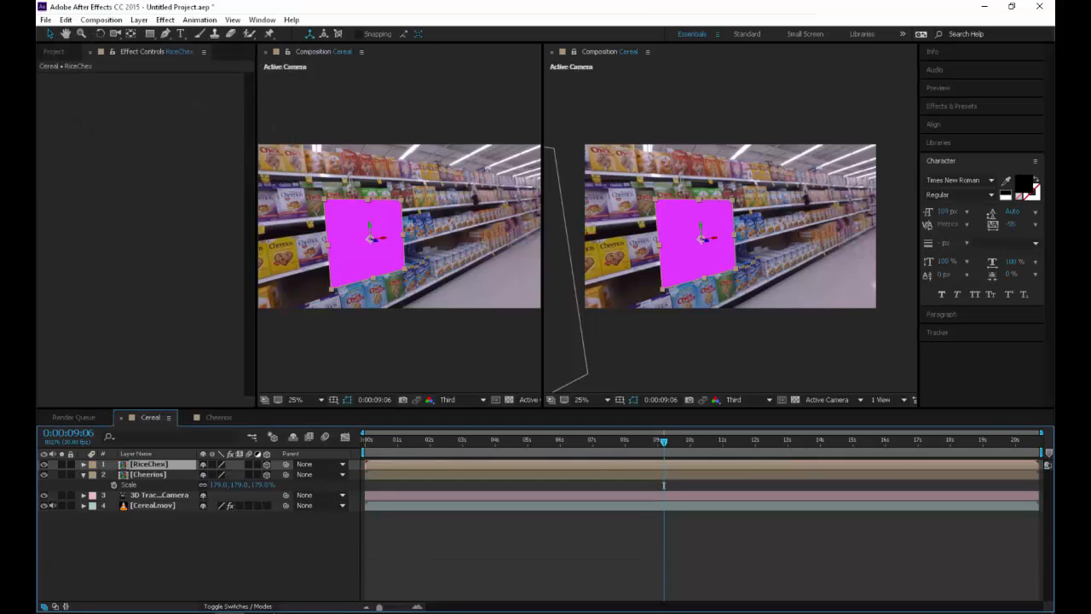
Open the RiceChex composition, go to 0:00:16:19, and hide its Track Solid 1 layer
double_click(149, 464)
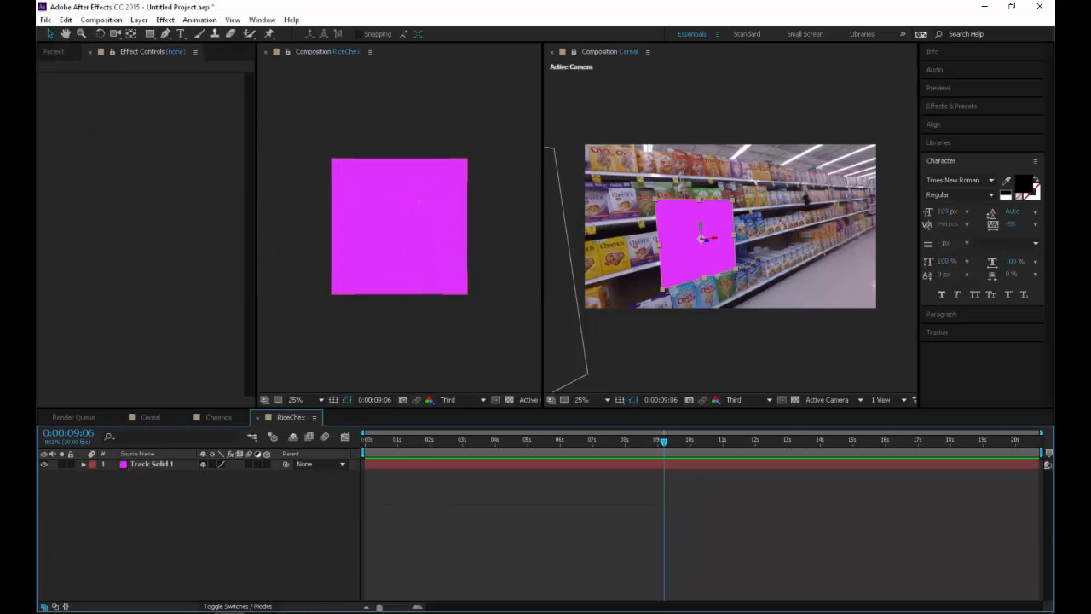
scroll(408, 215, "up", 2)
key("period")
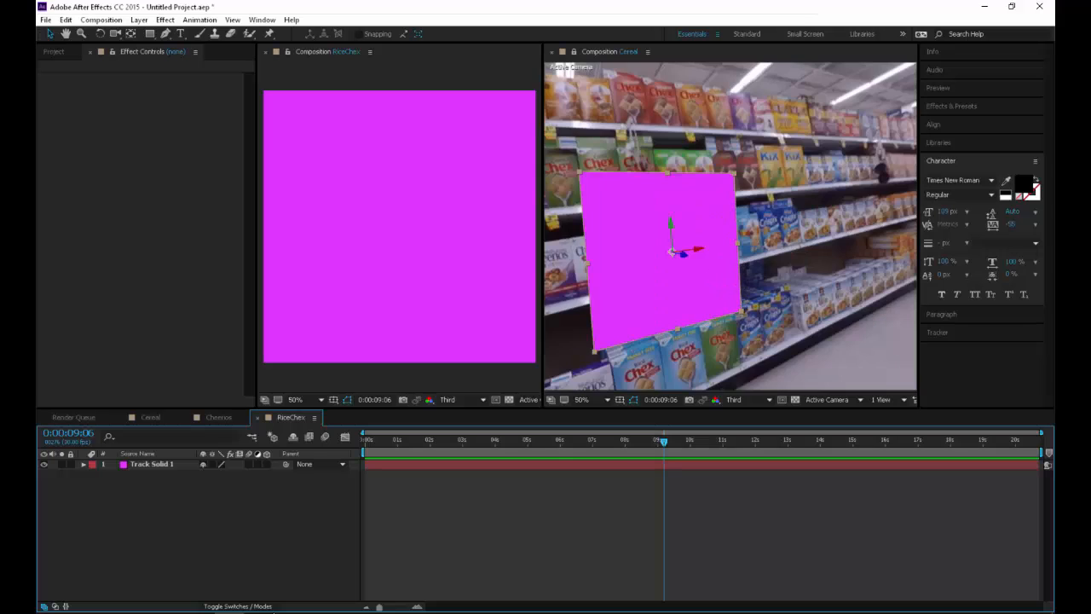
left_click_drag(664, 440, 906, 441)
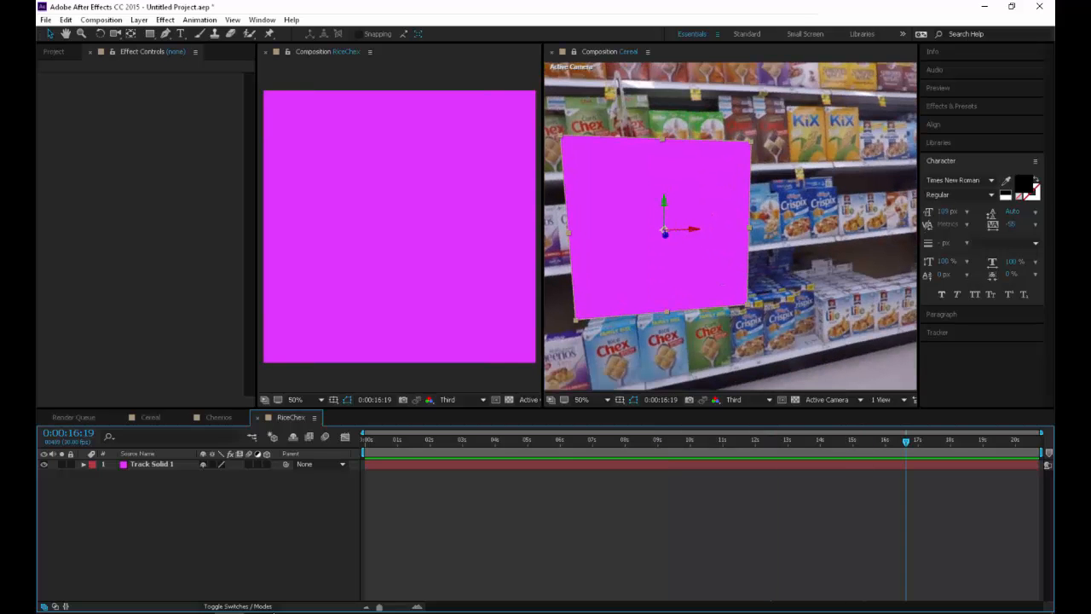
left_click(45, 465)
Draw a green rectangle with a white outline in RiceChex, sized and positioned roughly over the middle-shelf Chex box
left_click(151, 34)
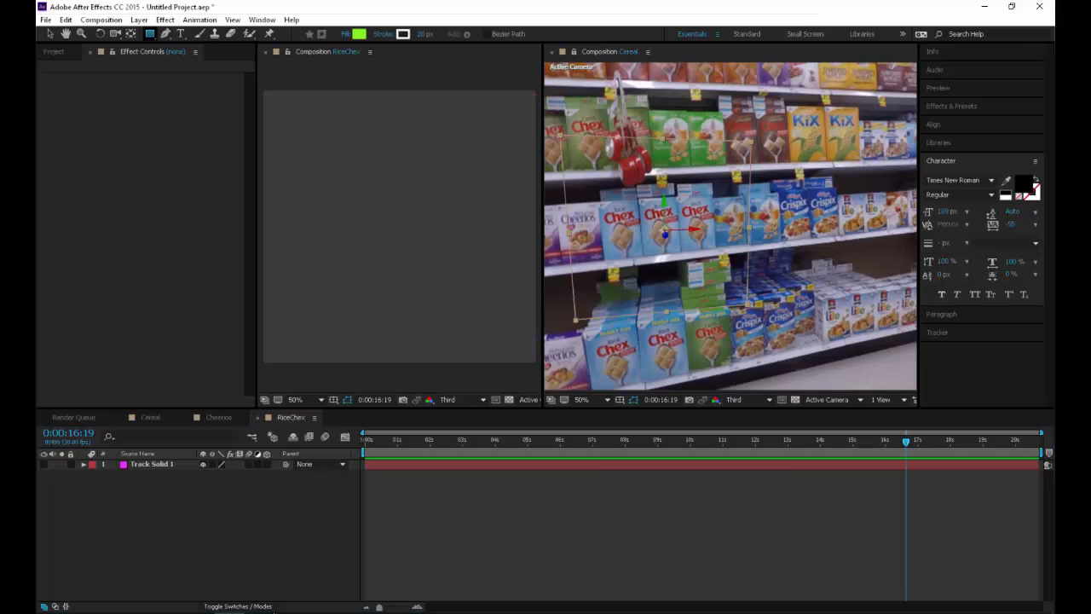
left_click_drag(340, 163, 457, 308)
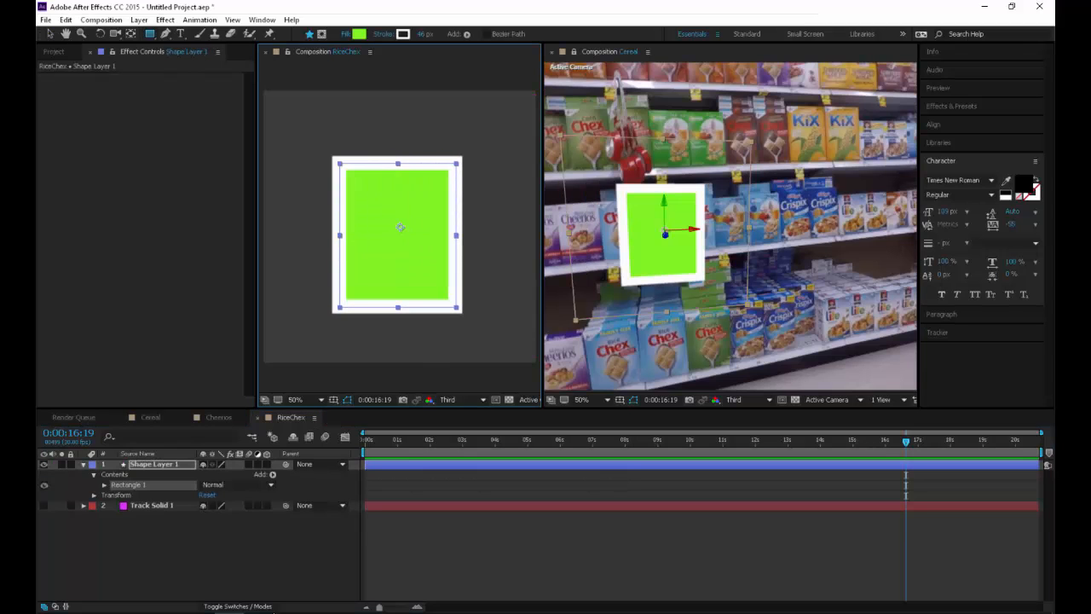
scroll(401, 228, "up", 1)
scroll(401, 228, "down", 1)
key("v")
left_click_drag(456, 306, 453, 301)
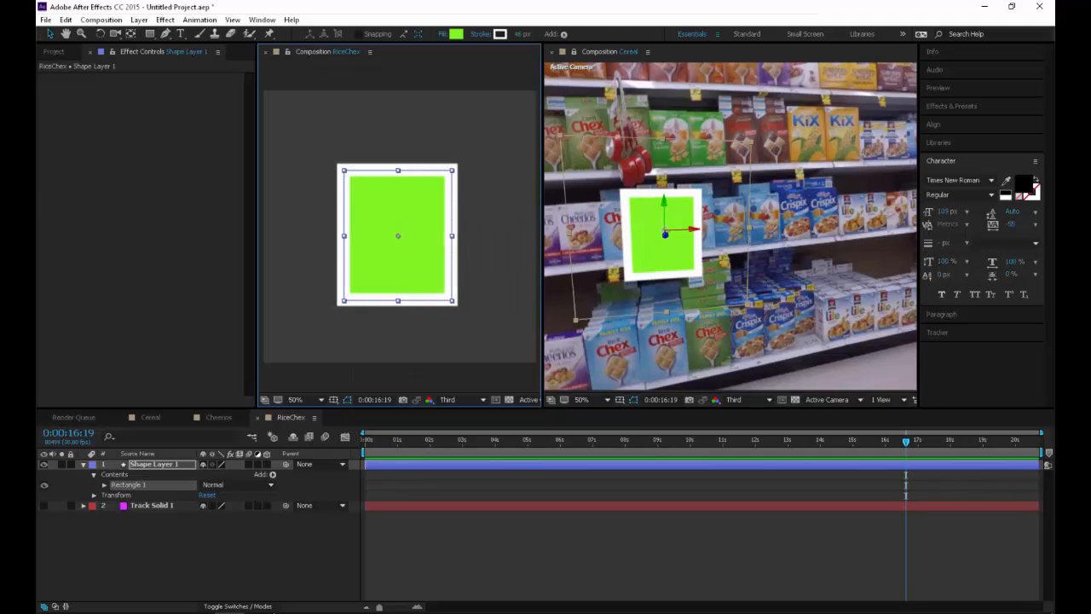
left_click_drag(399, 236, 396, 224)
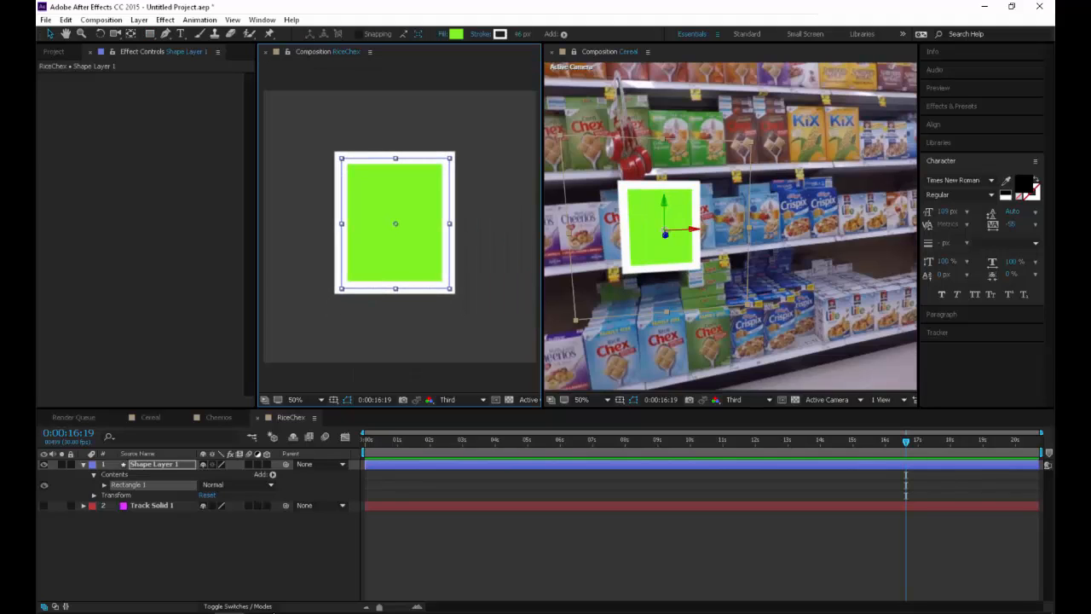
left_click_drag(450, 289, 447, 286)
left_click_drag(395, 223, 392, 223)
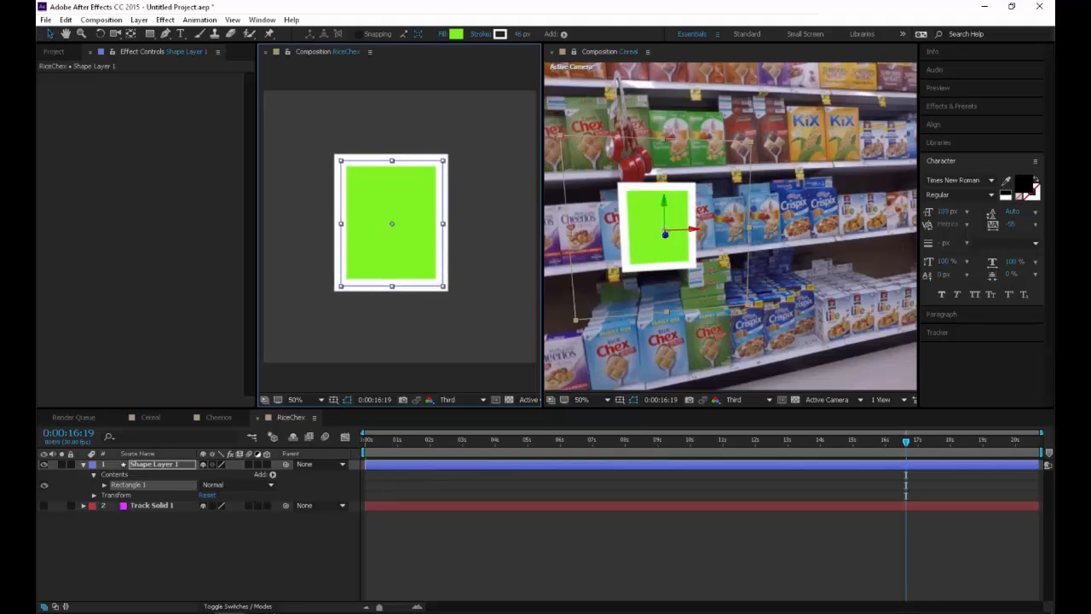
Set the rectangle's stroke width to 22 px and the shape layer's opacity to 49%
left_click_drag(519, 34, 506, 34)
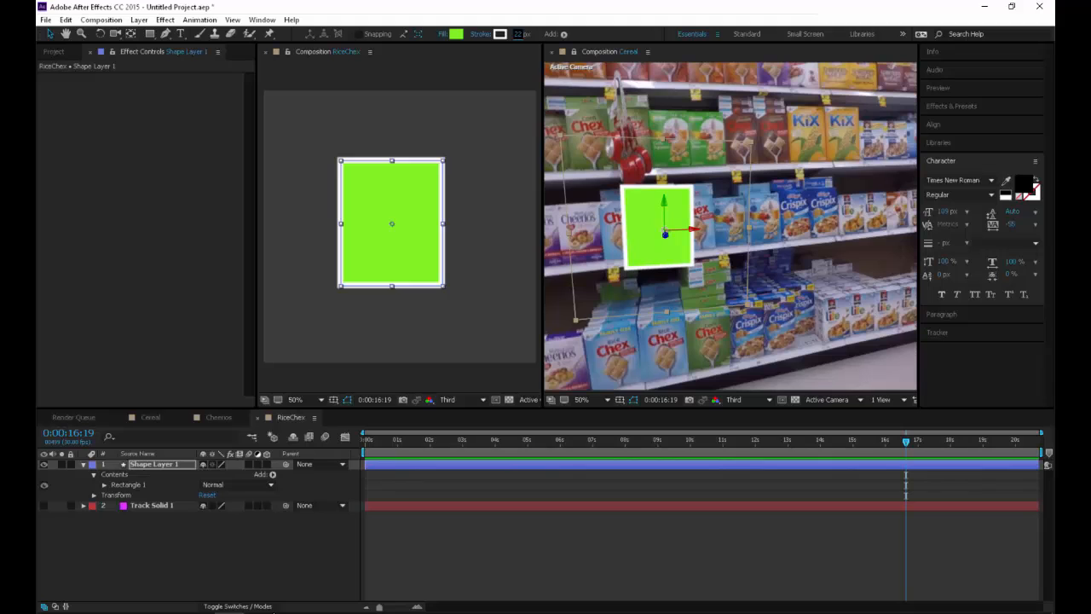
mouse_move(392, 223)
left_mouse_down()
mouse_move(325, 223)
mouse_move(393, 221)
left_mouse_up()
key("t")
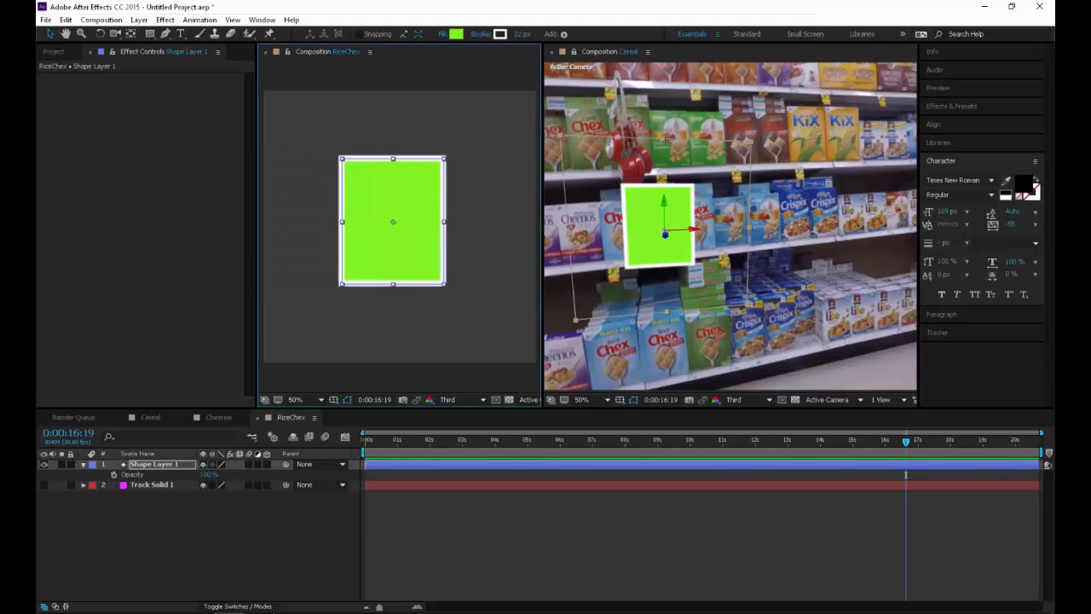
left_click_drag(207, 474, 170, 474)
left_click(196, 537)
Shrink and reposition the translucent rectangle so it covers only the single middle-shelf Rice Chex box
scroll(400, 227, "up", 1)
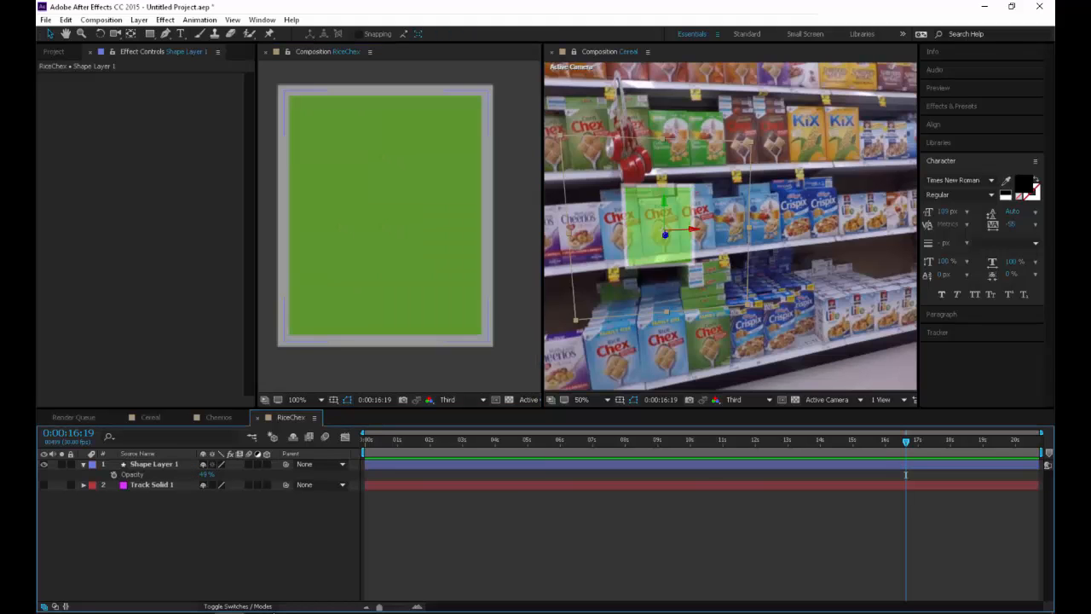
left_click(137, 455)
left_click(153, 465)
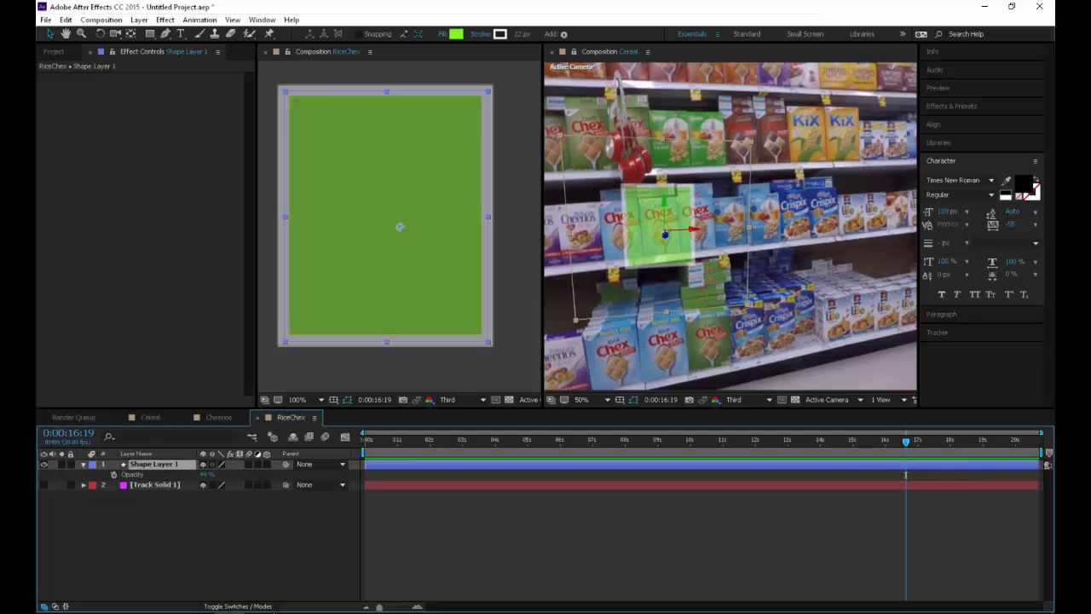
left_click_drag(489, 342, 457, 322)
left_click_drag(392, 222, 387, 223)
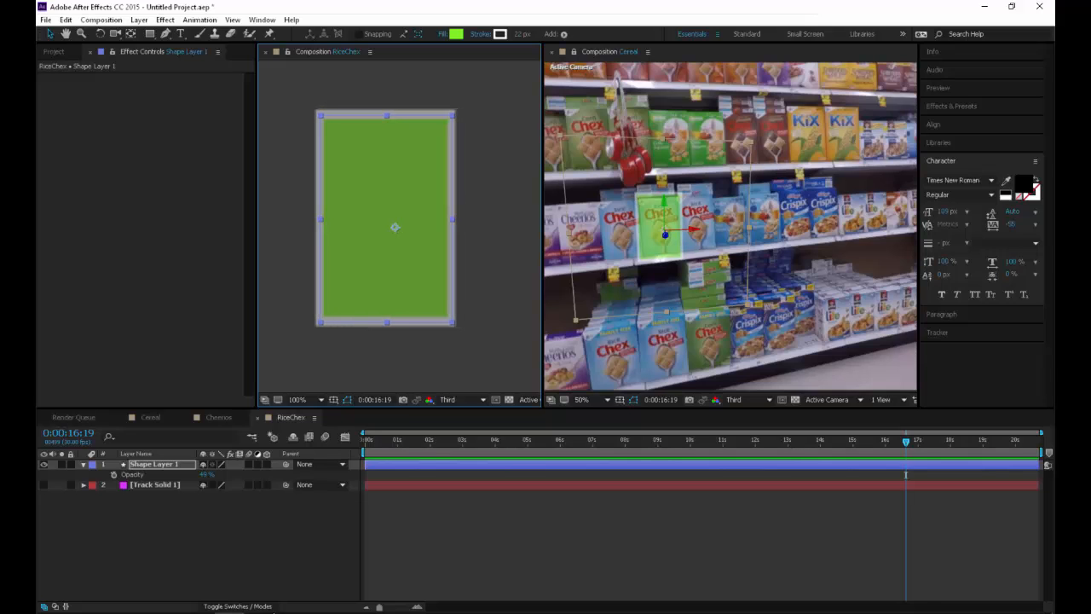
Fit the translucent rectangle to the edges of the middle-shelf Rice Chex box, using the frame at 0:00:17:03
left_click_drag(906, 474, 928, 474)
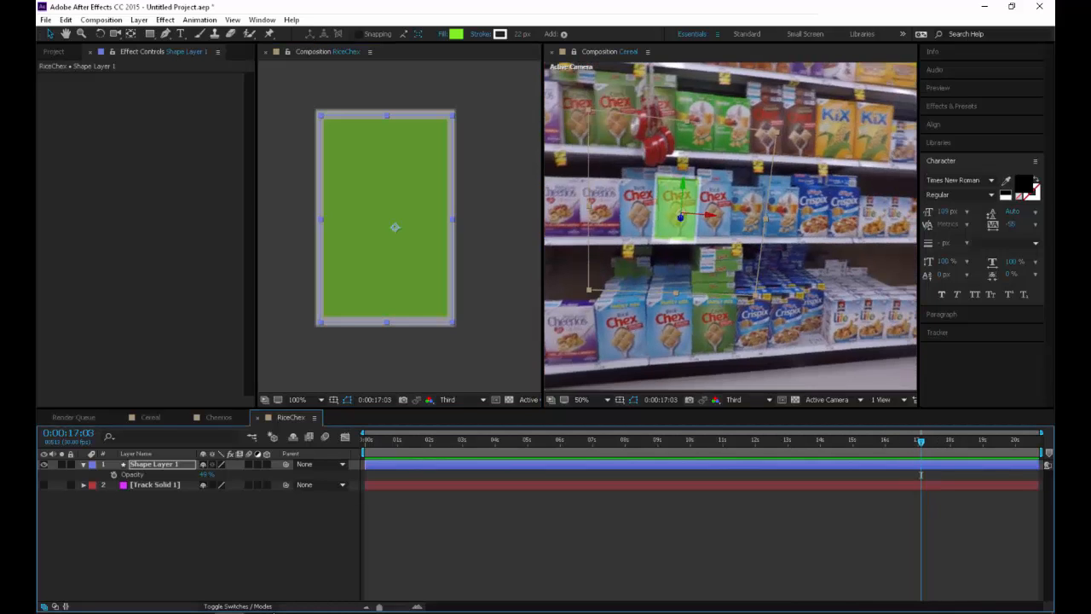
scroll(691, 215, "up", 1)
left_click_drag(628, 209, 738, 238)
scroll(738, 239, "up", 1)
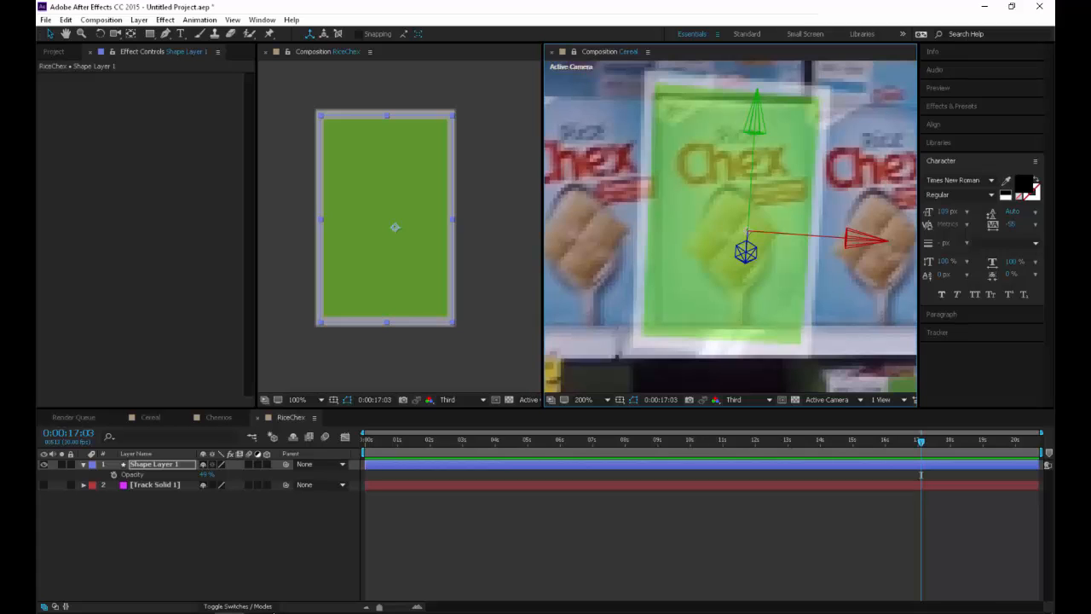
left_click_drag(453, 322, 448, 310)
left_click_drag(389, 220, 391, 217)
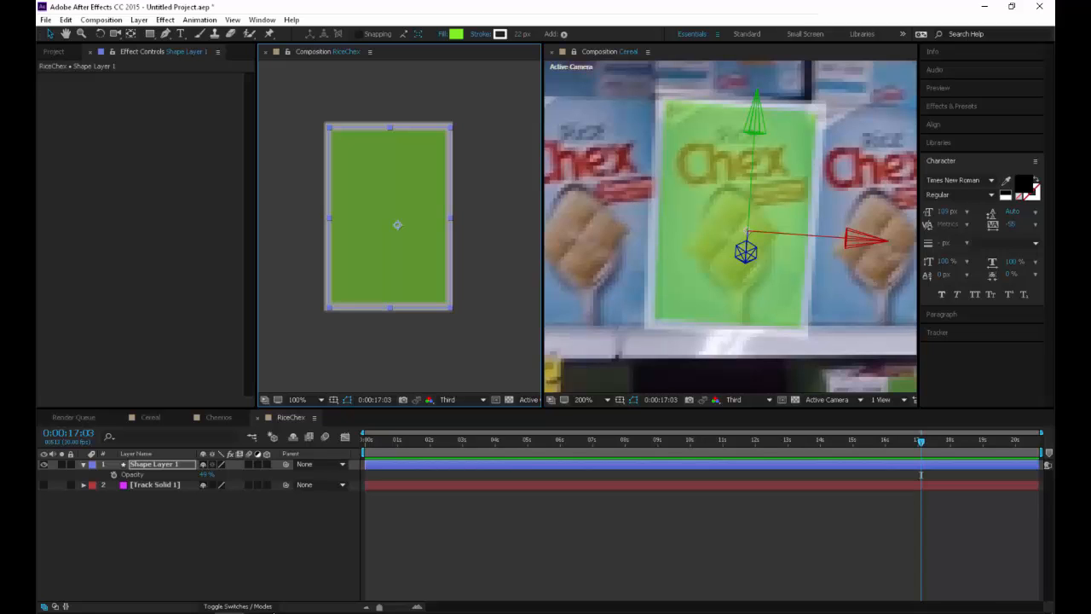
Set the shape layer's opacity to 100% and the rectangle's fill to None, leaving only the white outline
left_click_drag(207, 475, 256, 475)
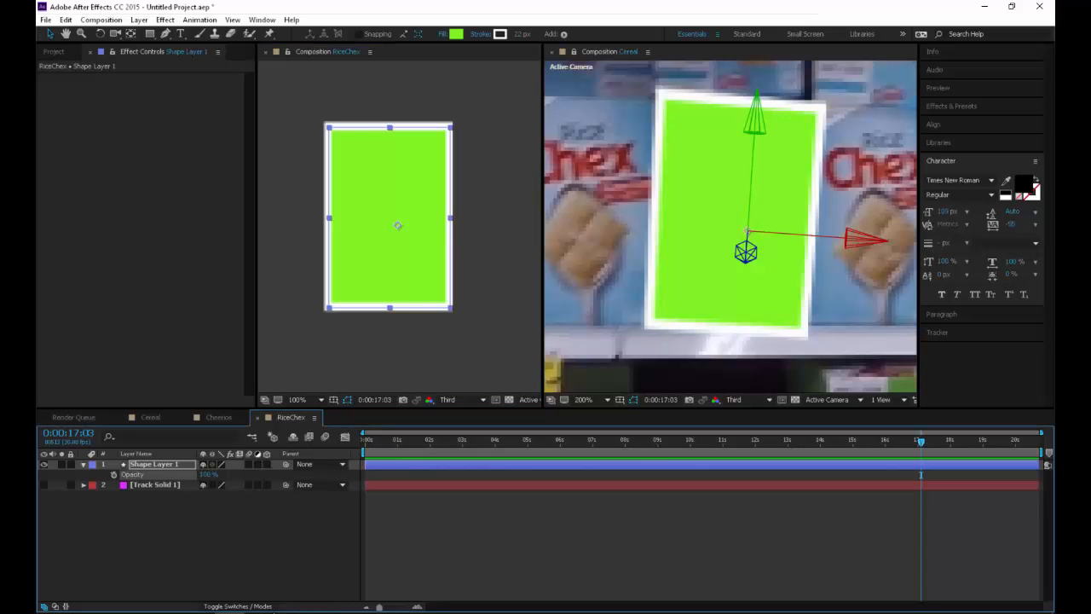
left_click(457, 34)
key("Escape")
left_click(443, 34)
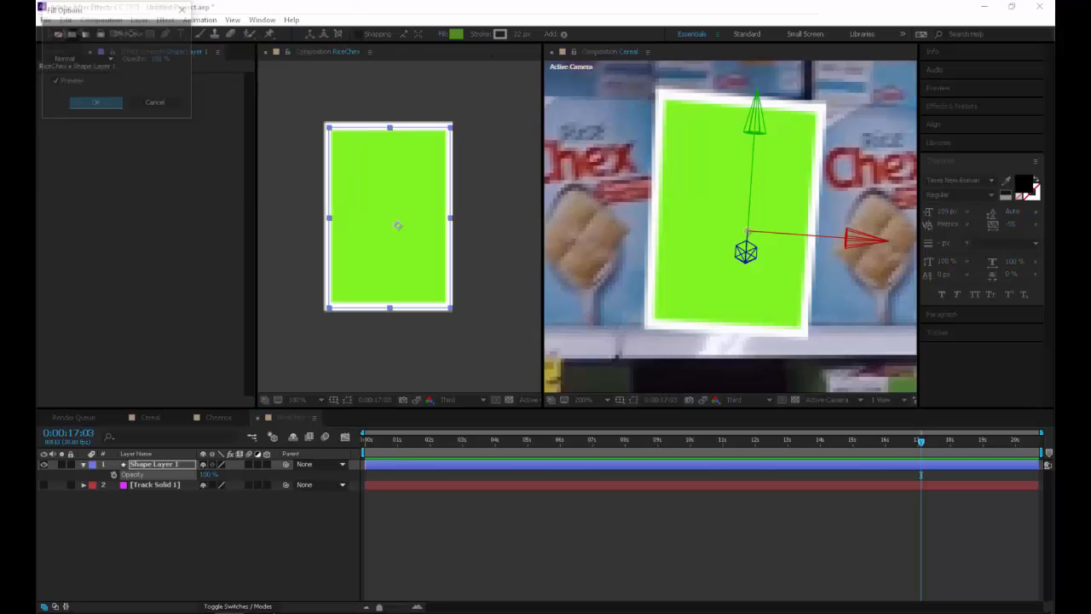
left_click(56, 33)
left_click(95, 103)
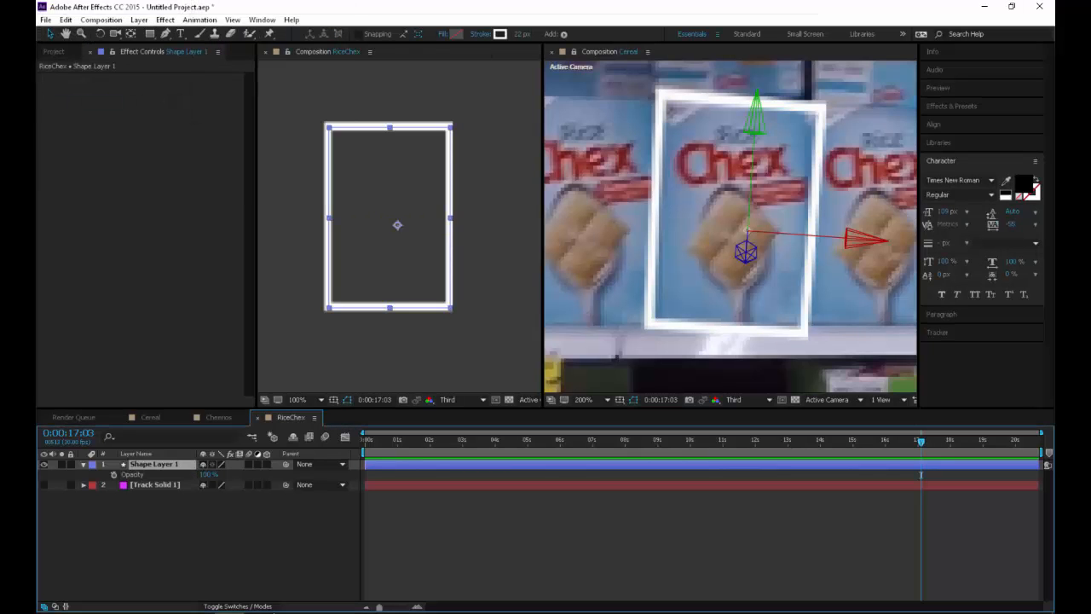
Expand the stroke properties of Shape Layer 1 and add a dash to the rectangle's outline
key("u")
key("u")
scroll(196, 528, "down", 2)
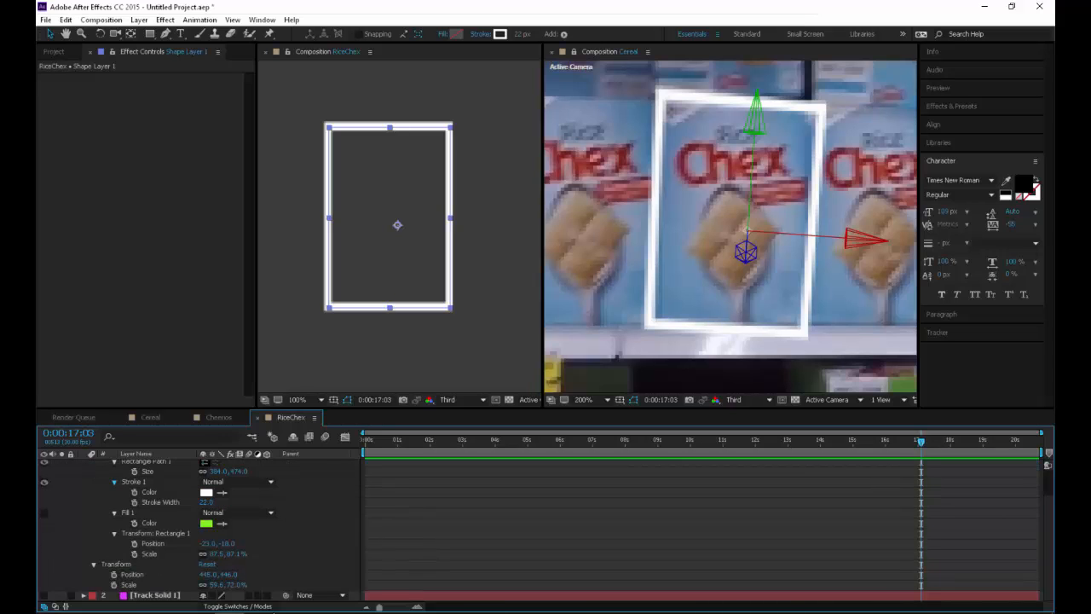
left_click(114, 481)
left_click(115, 481)
left_click(115, 502)
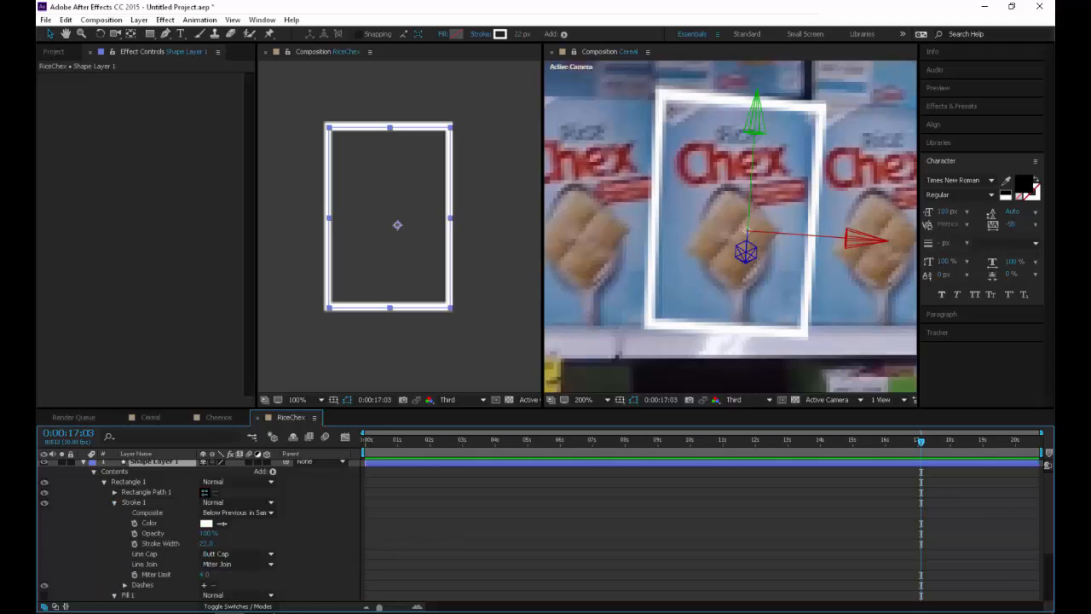
scroll(128, 529, "down", 3)
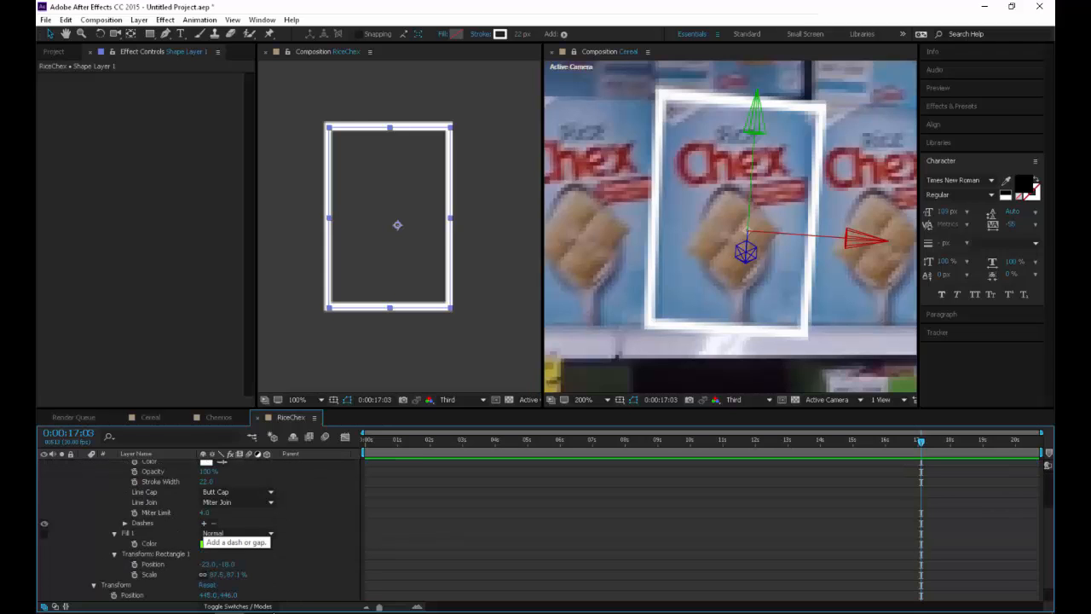
left_click(204, 522)
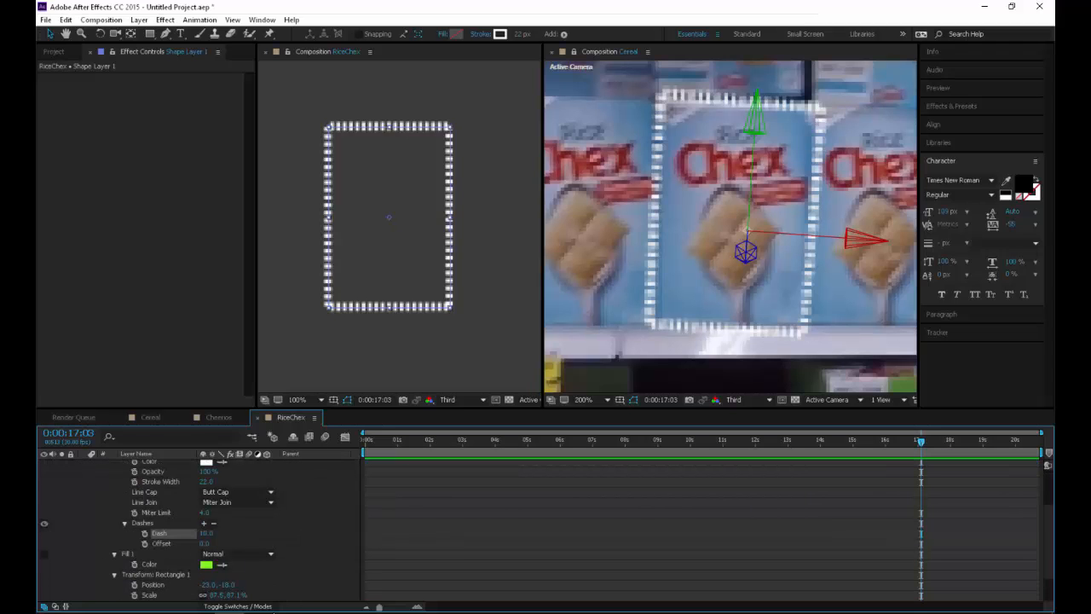
Set the outline's dash length to 40, and try shifting the dash offset before undoing that shift
left_click_drag(206, 533, 235, 533)
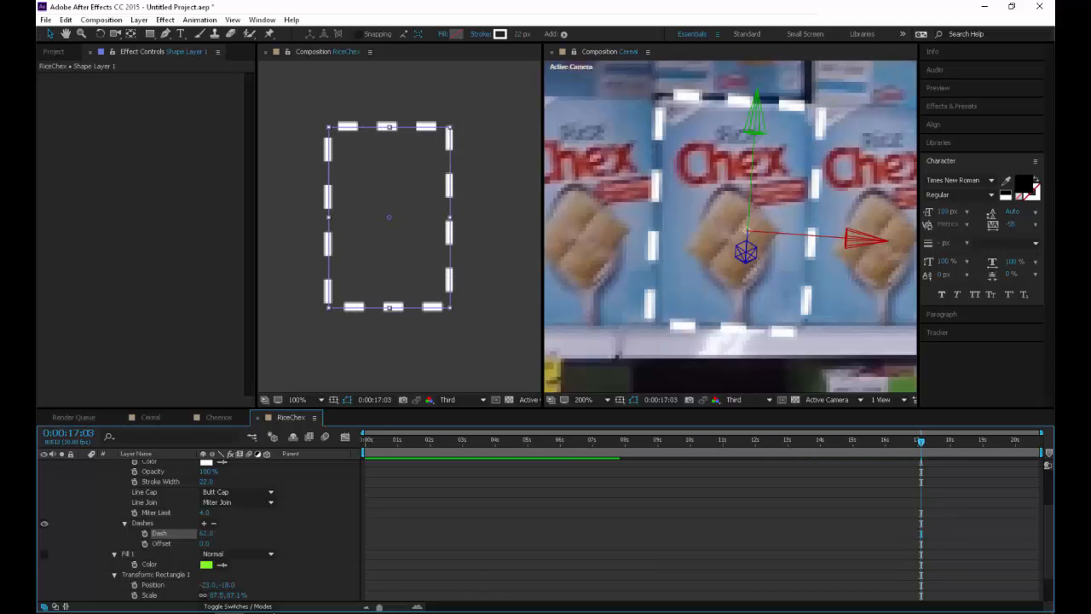
left_click(206, 533)
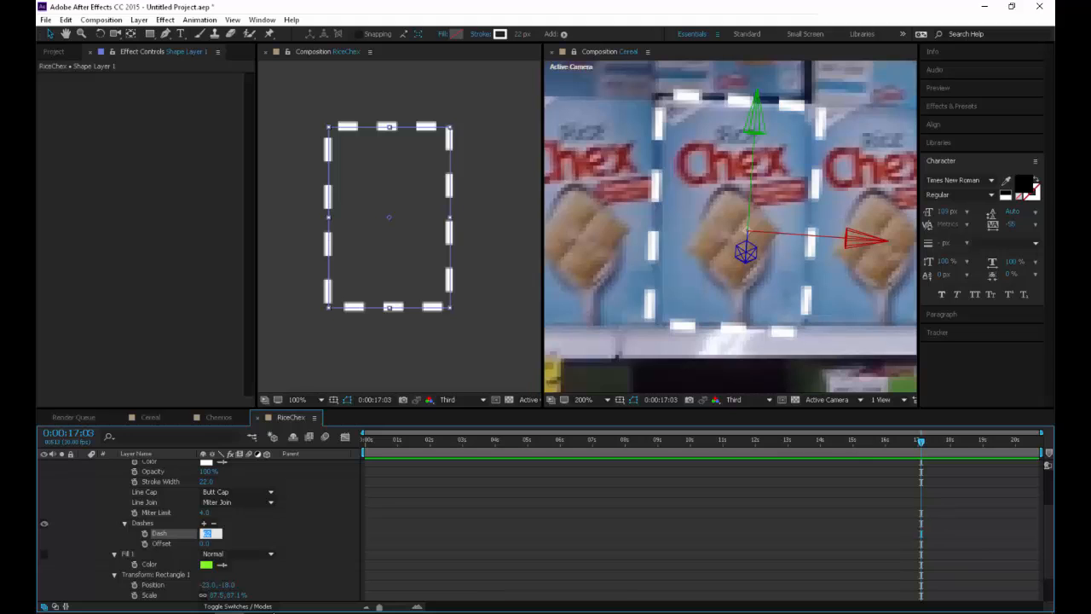
type("50")
key("Return")
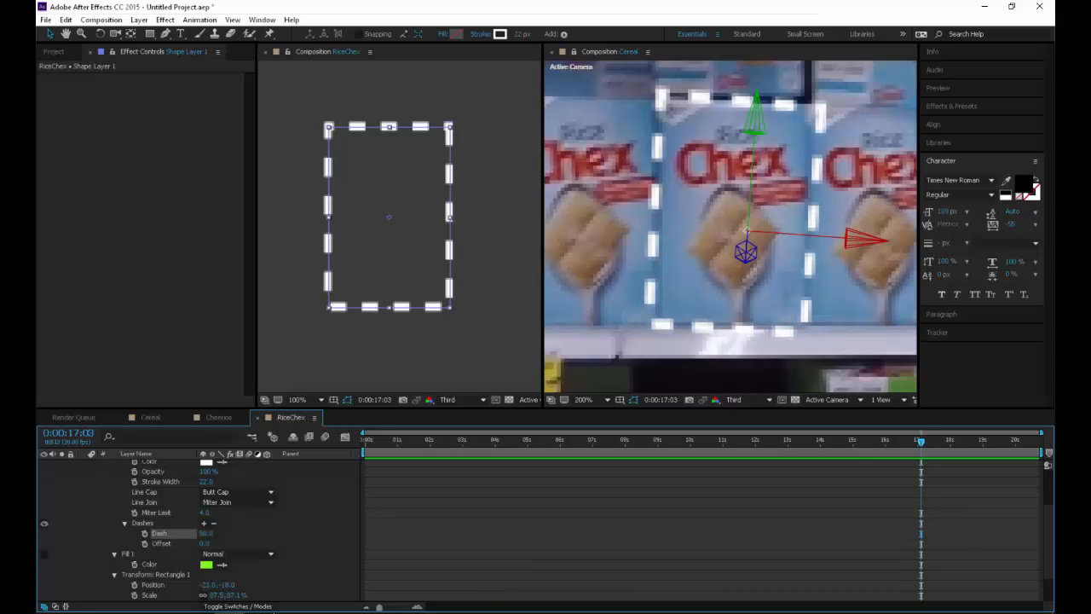
left_click(206, 534)
type("40")
key("Return")
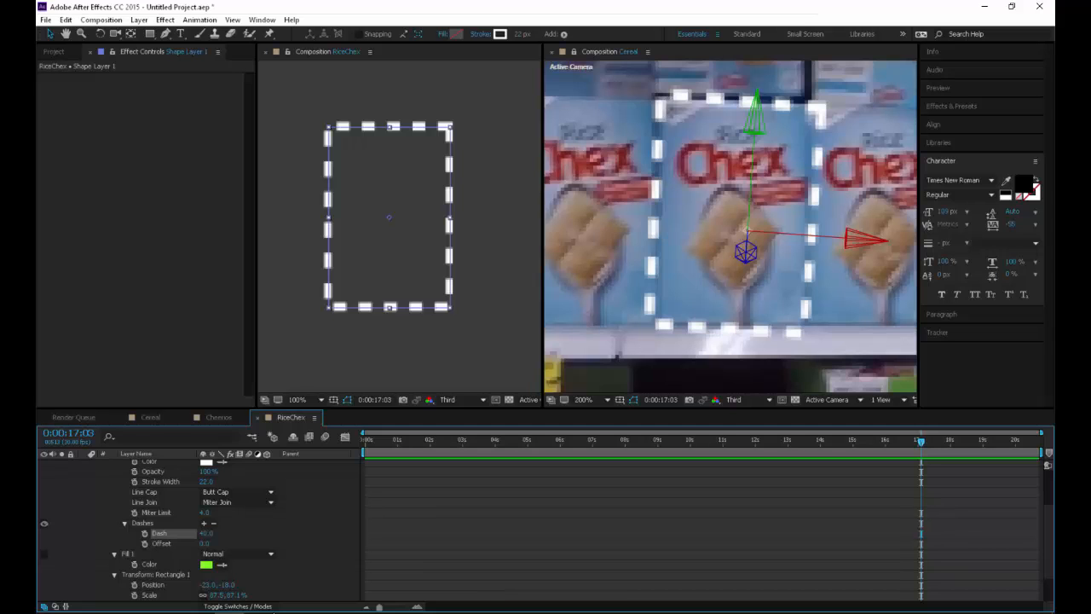
left_click_drag(204, 544, 389, 544)
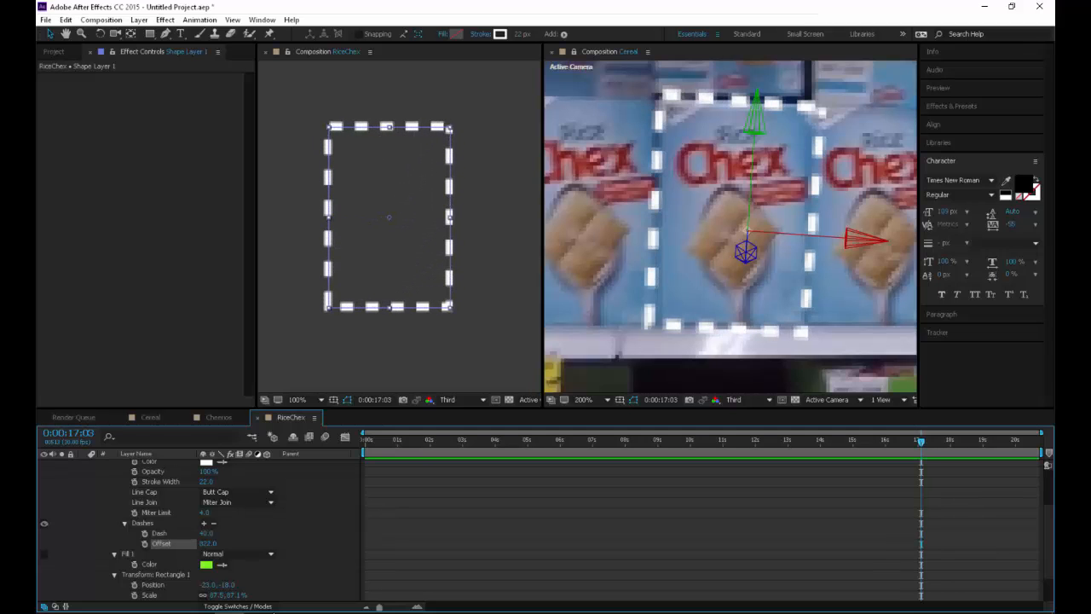
key("ctrl+z")
Change the dashed stroke's line cap to Round Cap and its line join to Round Join
scroll(399, 227, "up", 1)
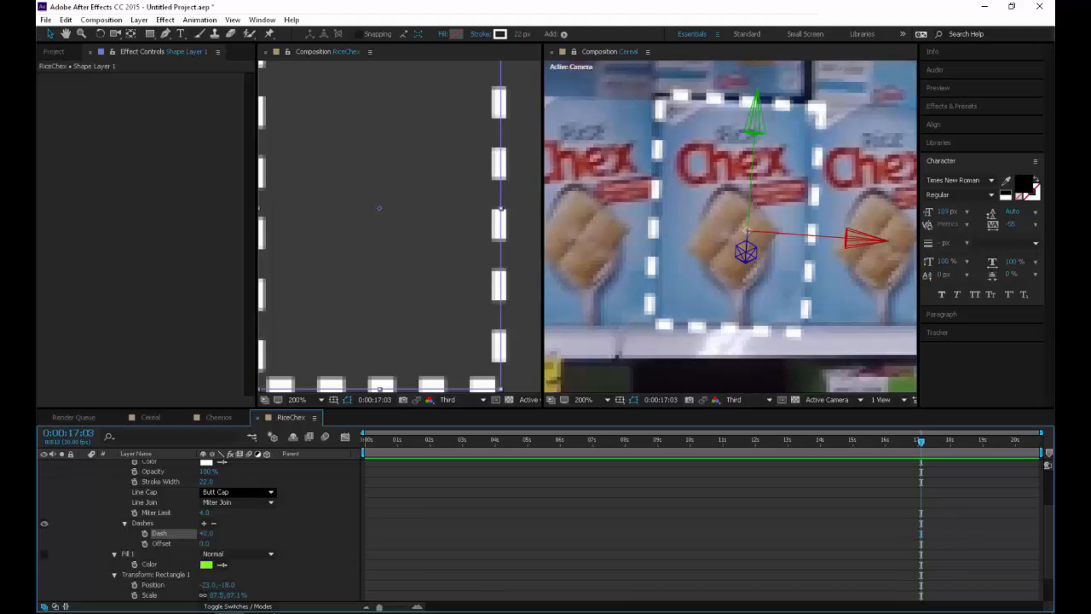
left_click(237, 492)
left_click(239, 518)
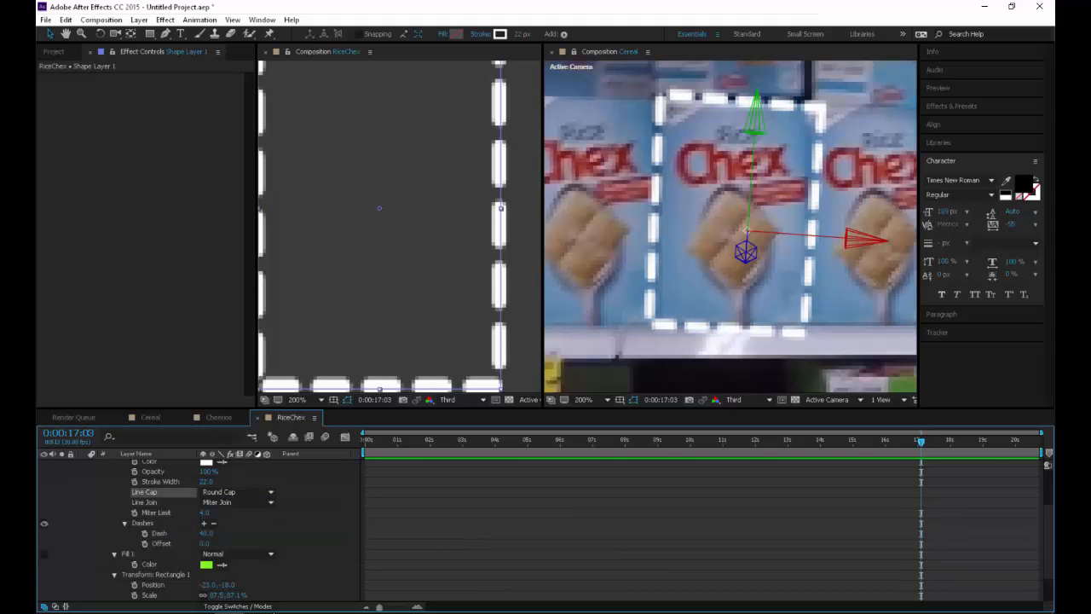
left_click(235, 502)
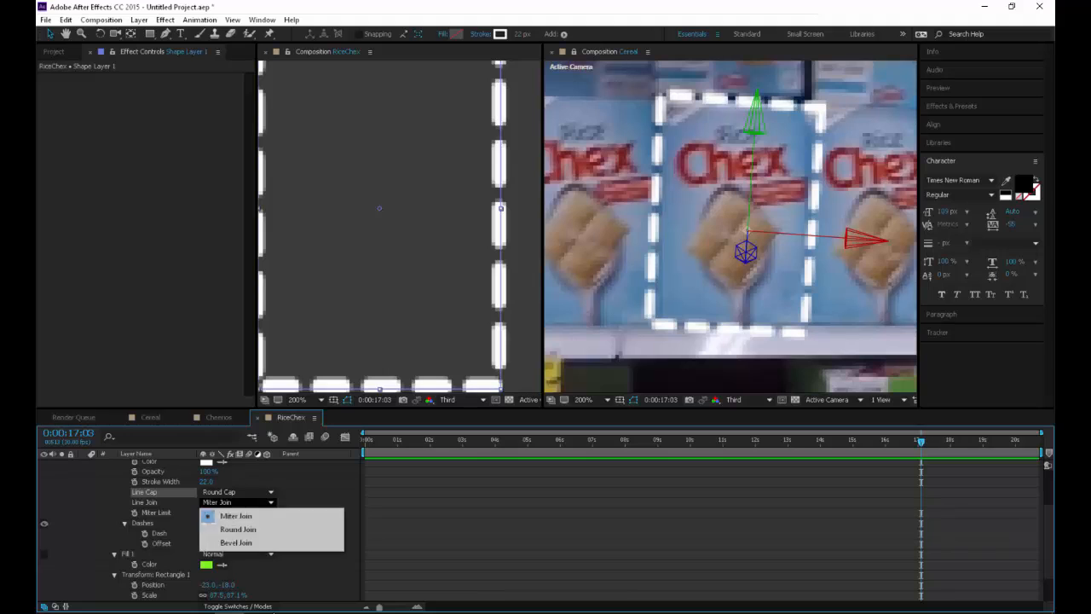
left_click(232, 530)
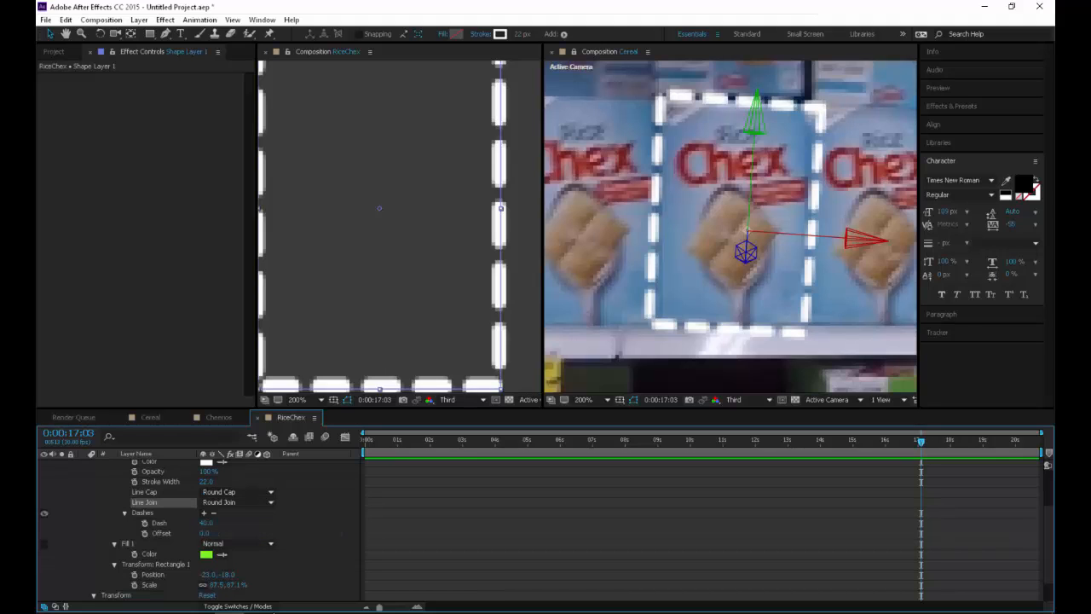
Keyframe the dash offset at 0 on the first frame and at 1171 on the last frame, 0:00:20:21
key("Home")
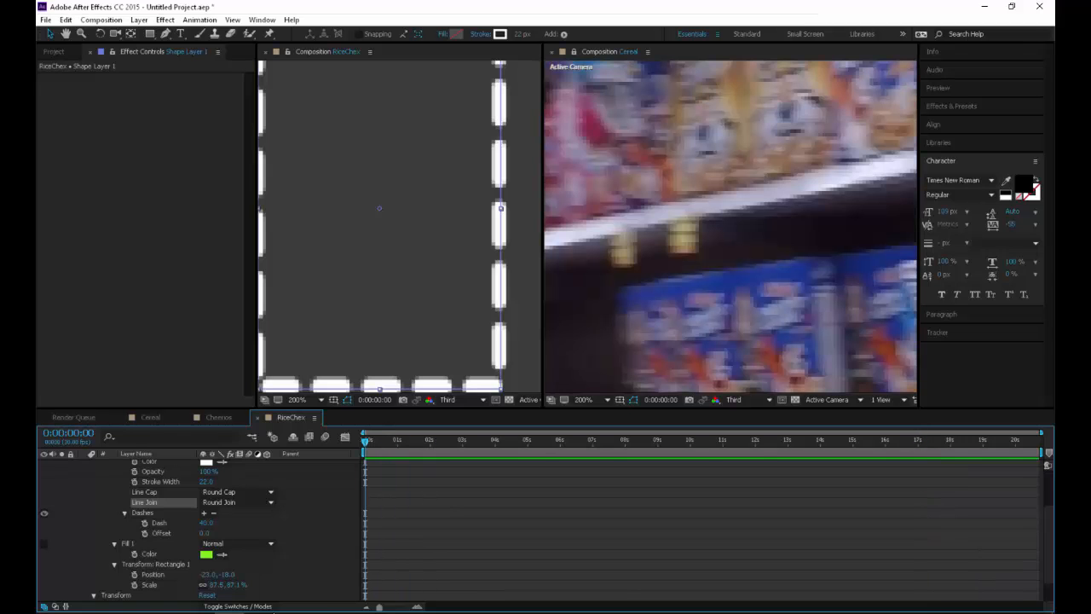
left_click(145, 533)
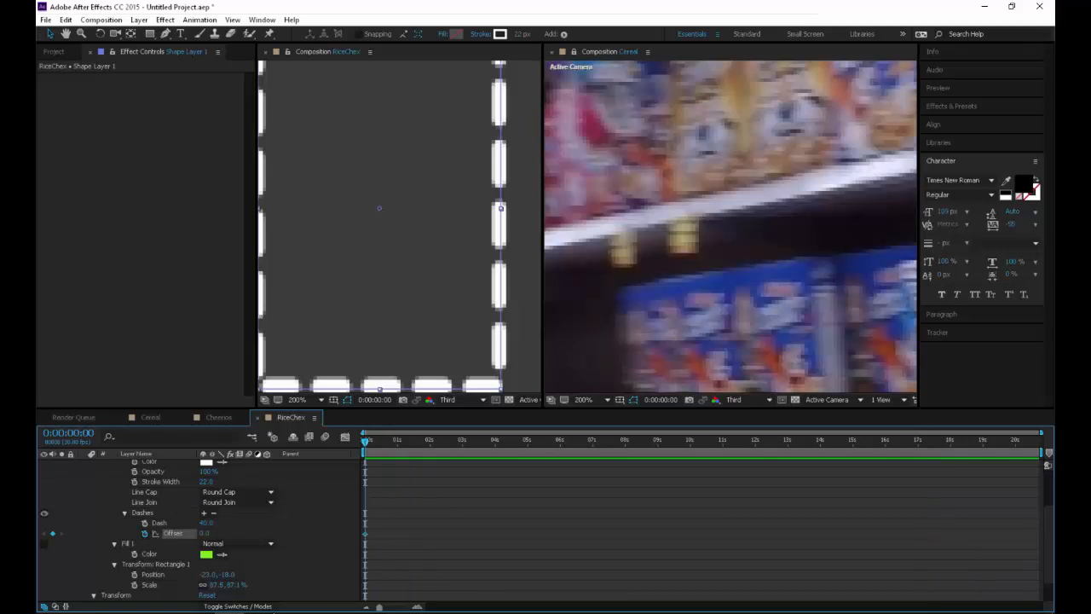
key("End")
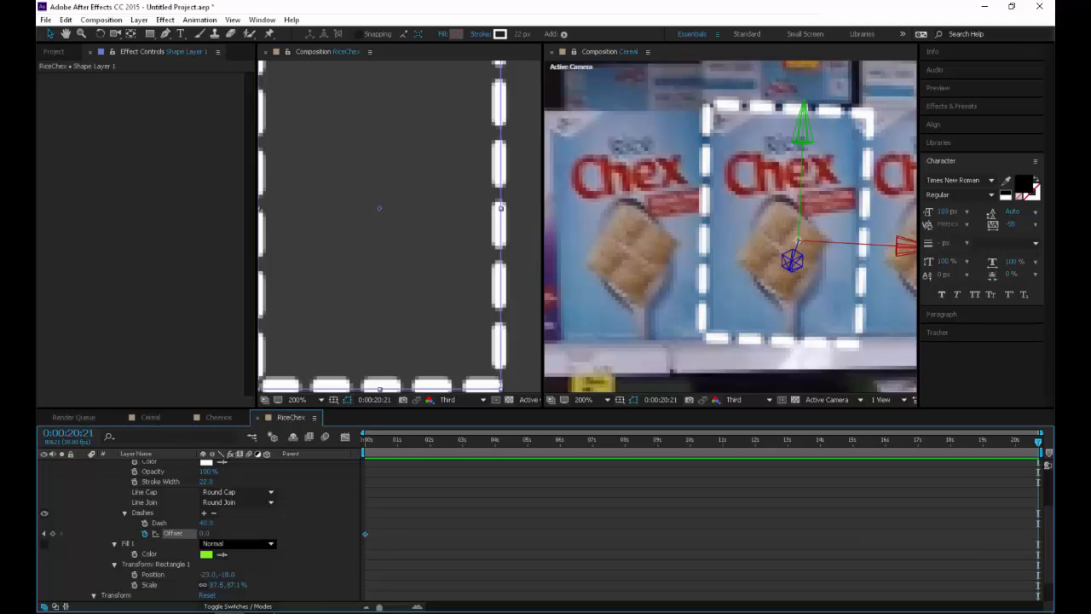
left_click_drag(205, 534, 833, 534)
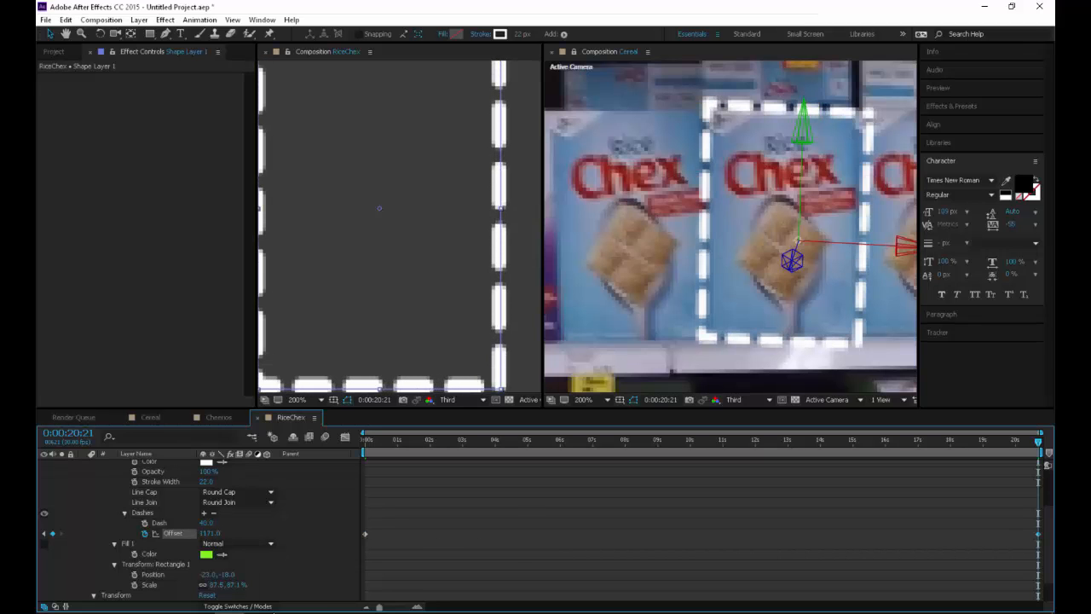
Play back the animation from 0:00:04:29 to check the moving dashes and how the outline tracks the Rice Chex box
left_click_drag(512, 441, 526, 441)
key("space")
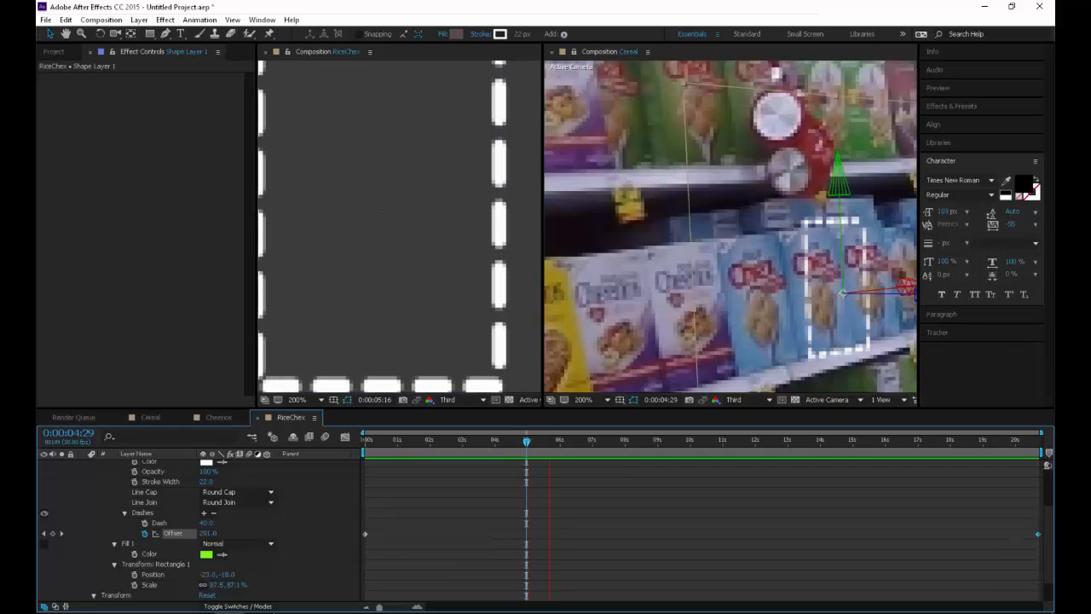
key("space")
scroll(731, 227, "down", 1)
key("space")
In the Cereal composition, set the RiceChex layer's X Rotation to -10° while judging the outline's fit at 0:00:05:25
key("space")
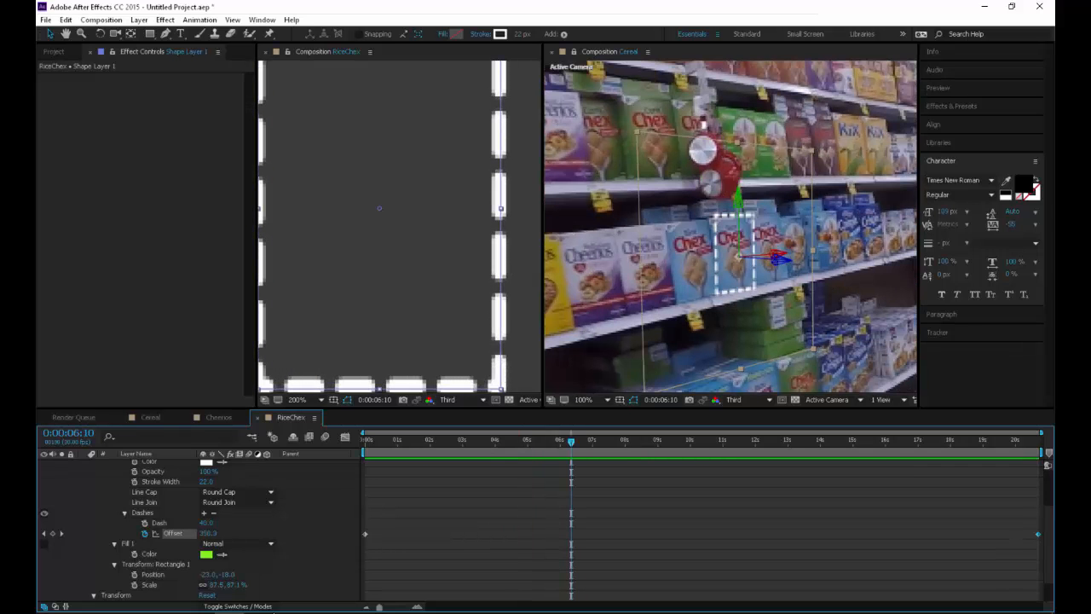
left_click(731, 227)
key("space")
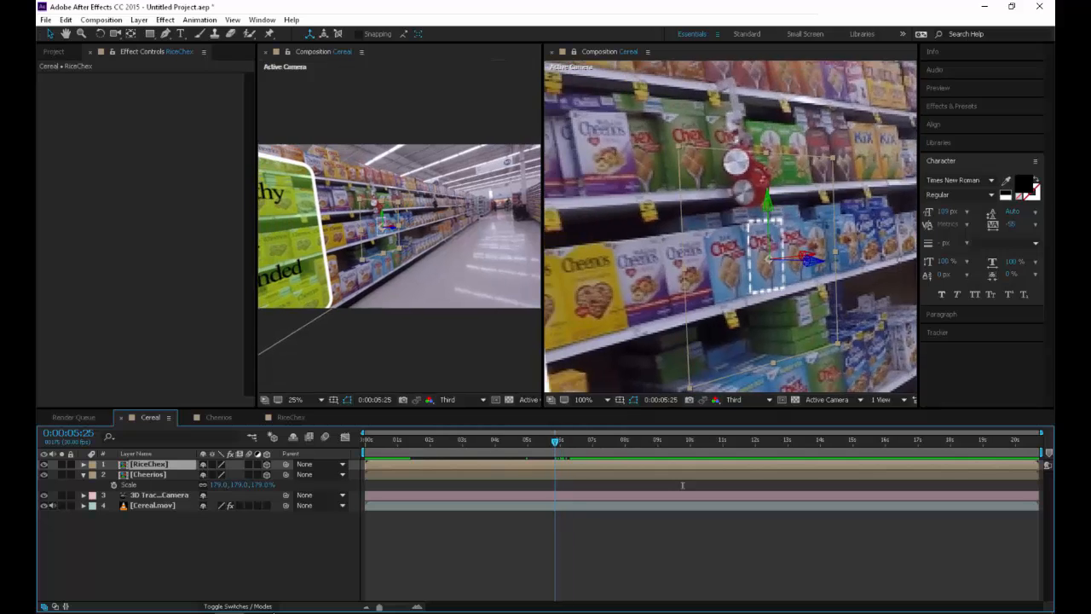
key("period")
left_click_drag(801, 291, 792, 273)
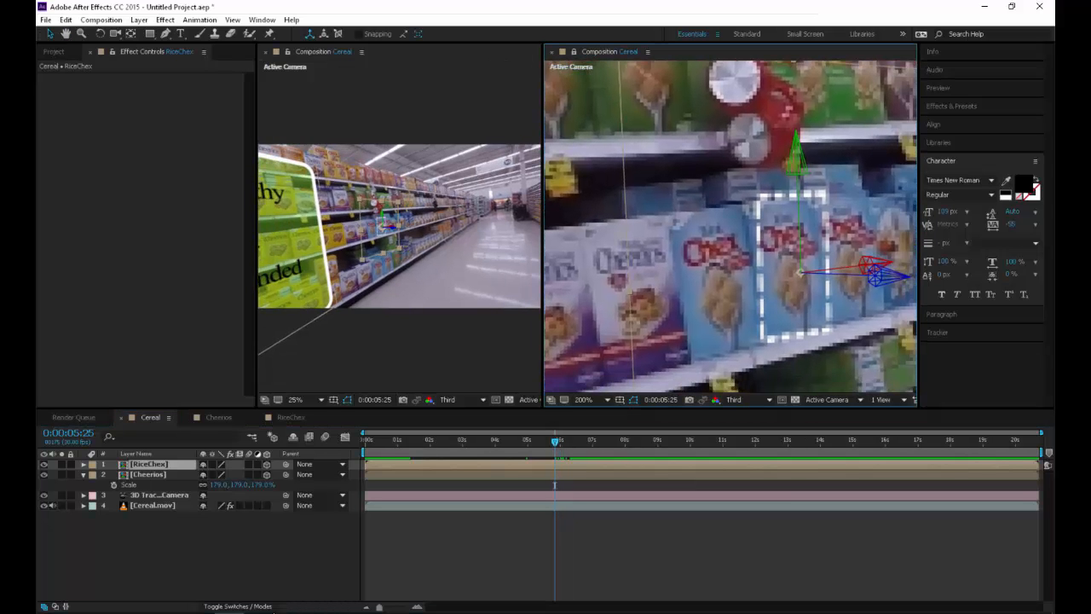
left_click(290, 418)
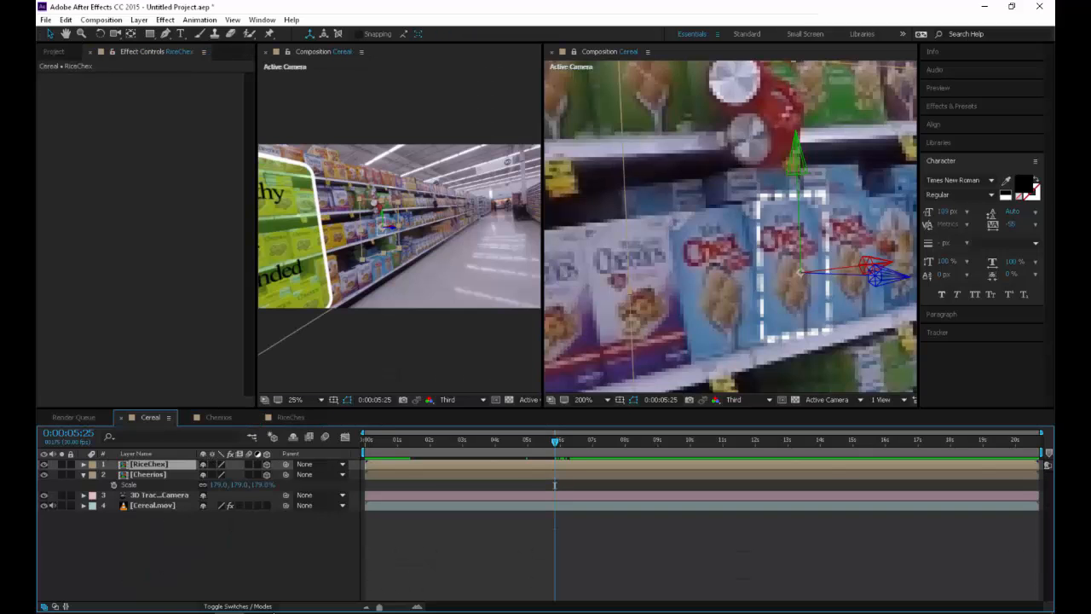
key("r")
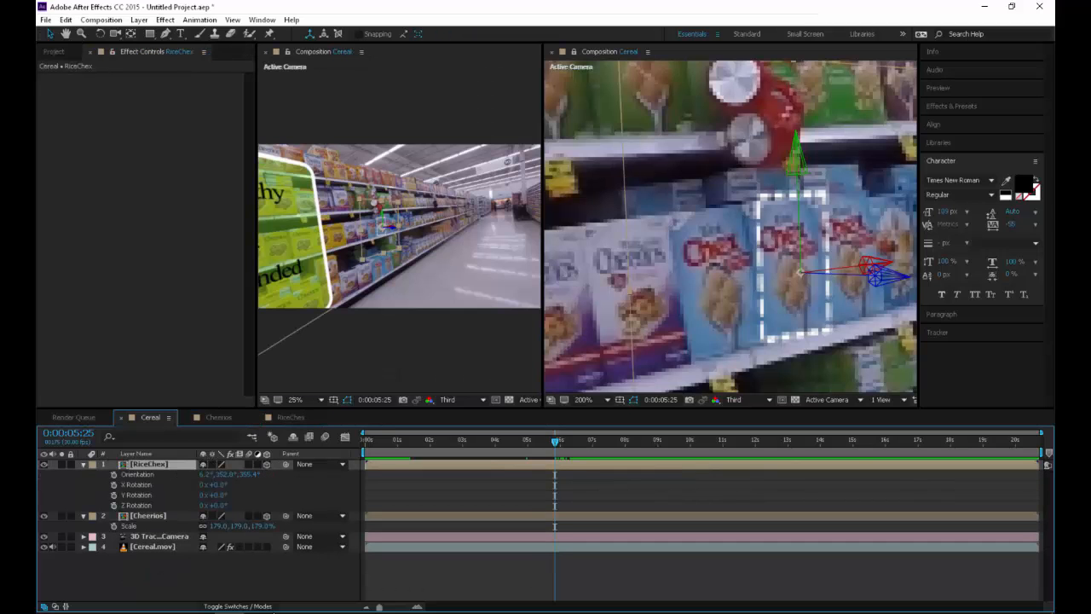
left_click_drag(220, 485, 212, 485)
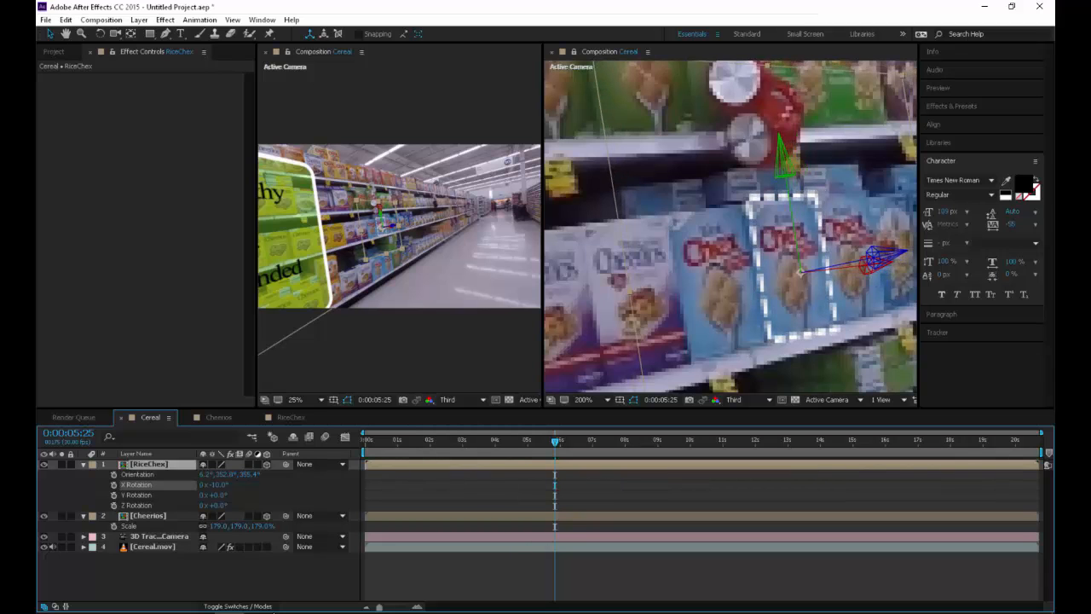
key("Return")
Fine-tune the RiceChex layer's Z Rotation, comparing the outline's fit at 0:00:16:25 and 0:00:07:10
left_click_drag(555, 441, 913, 441)
key("comma")
key("comma")
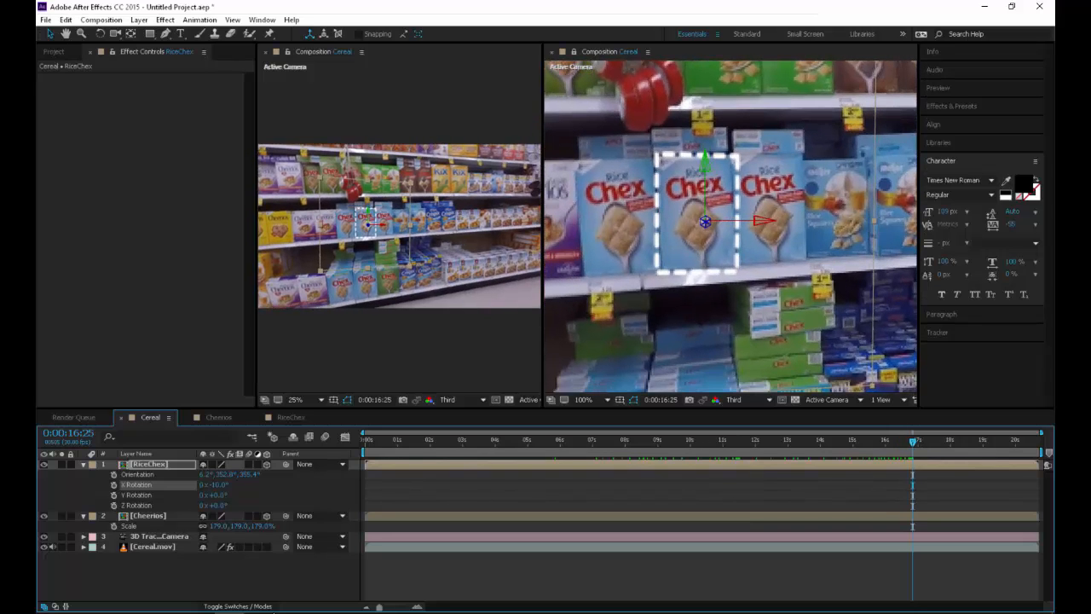
left_click(219, 495)
left_click_drag(219, 506, 216, 505)
left_click_drag(912, 441, 604, 442)
Return to the RiceChex composition and add Trim Paths to the contents of Shape Layer 1
left_click(291, 417)
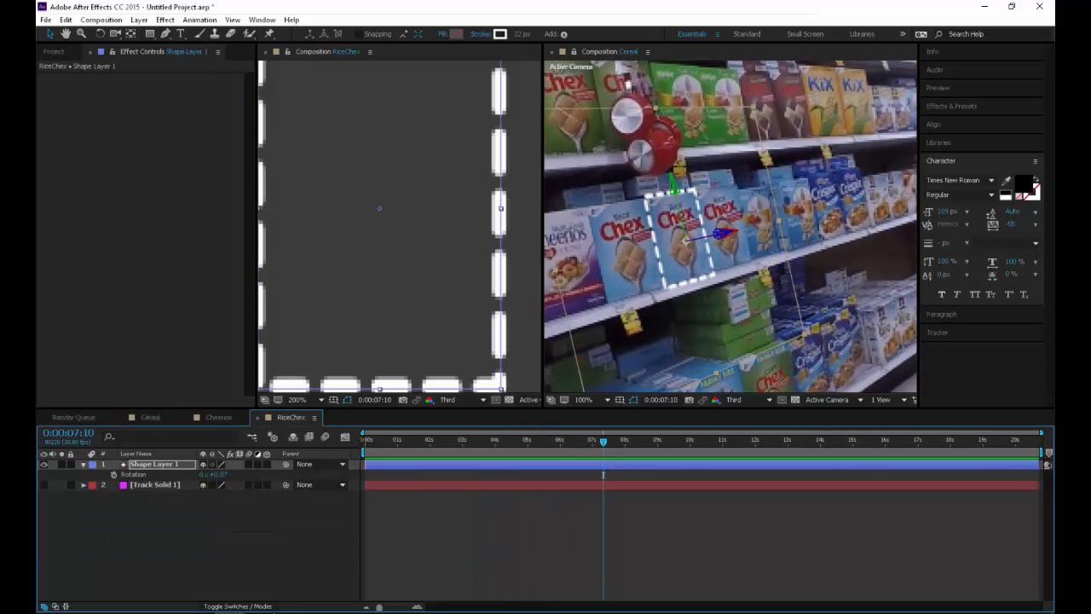
scroll(399, 227, "down", 1)
key("space")
left_click_drag(398, 226, 409, 235)
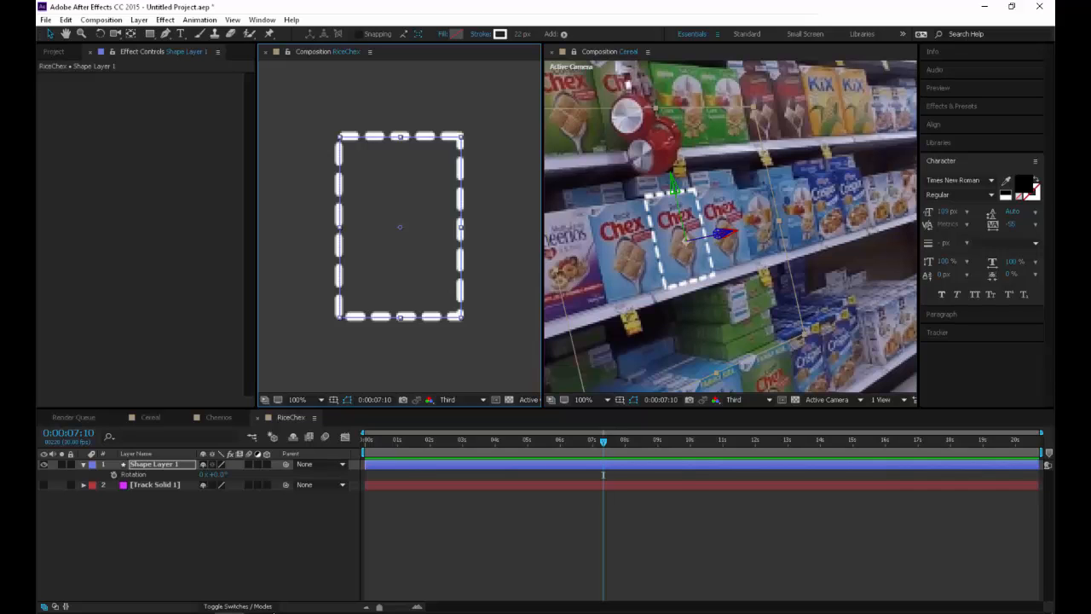
left_click(155, 465)
key("u")
key("u")
left_click(273, 474)
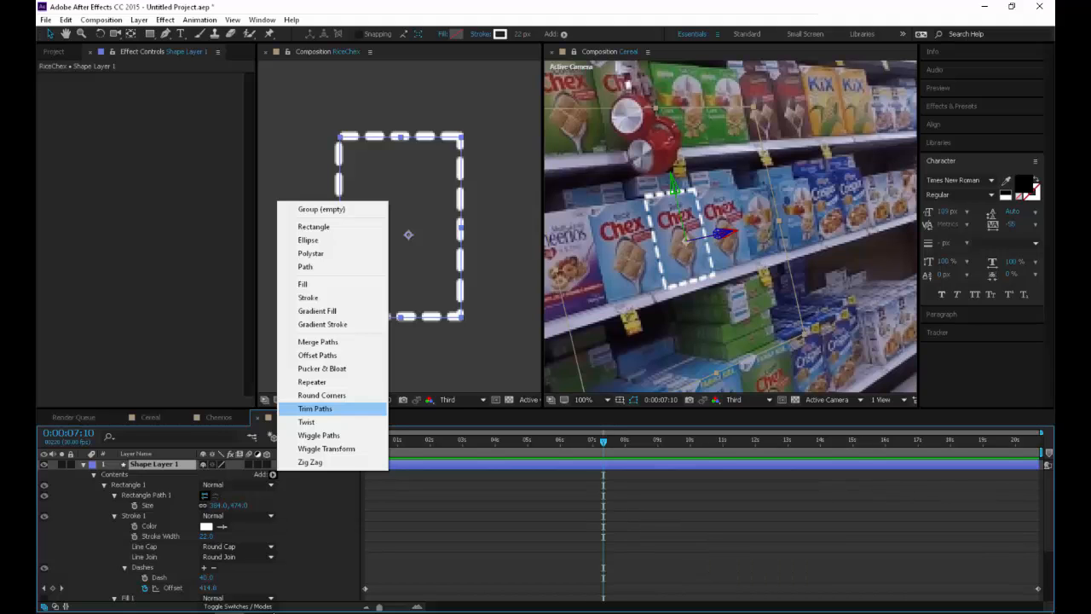
left_click(314, 408)
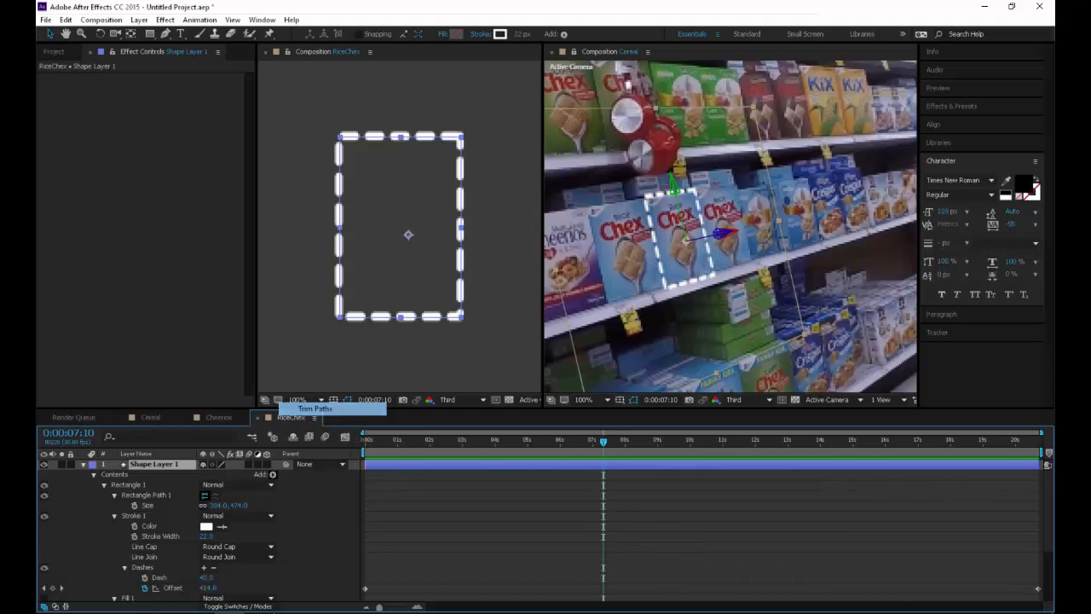
Set the Trim Paths End to 0% and rotate its Offset so the dashed outline starts drawing from the lower-right corner
scroll(205, 531, "down", 1)
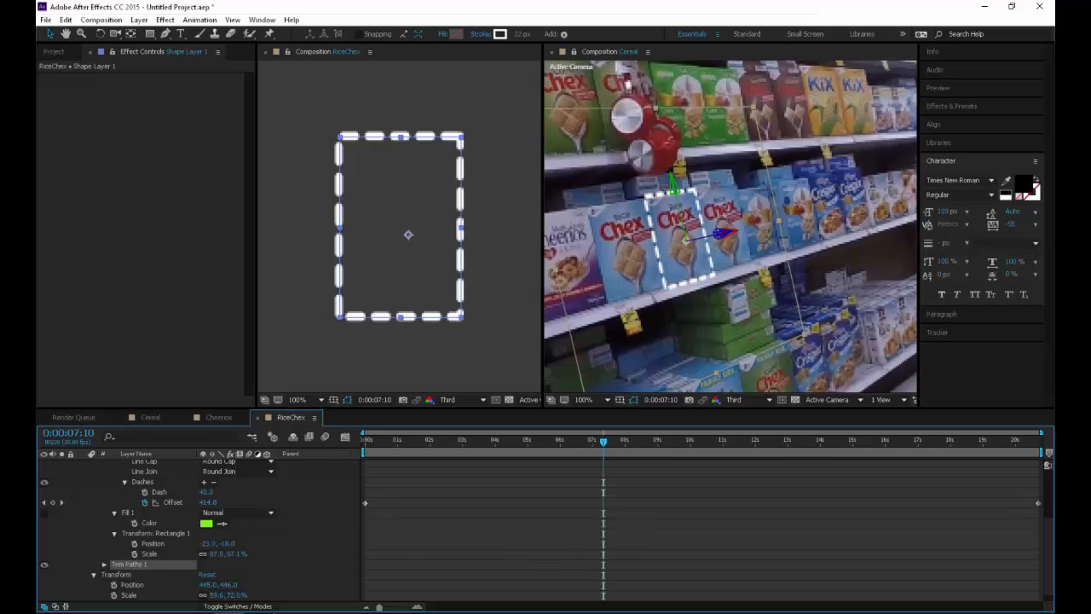
left_click(104, 564)
mouse_move(211, 575)
left_mouse_down()
mouse_move(136, 575)
mouse_move(211, 574)
mouse_move(159, 575)
left_mouse_up()
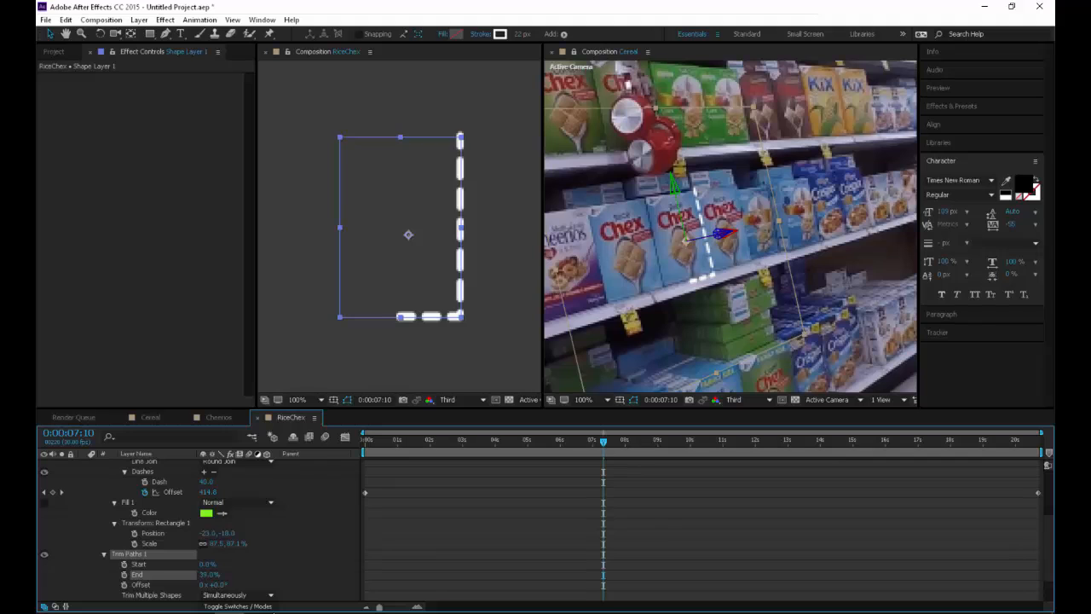
mouse_move(213, 584)
left_mouse_down()
mouse_move(256, 585)
mouse_move(172, 574)
left_mouse_up()
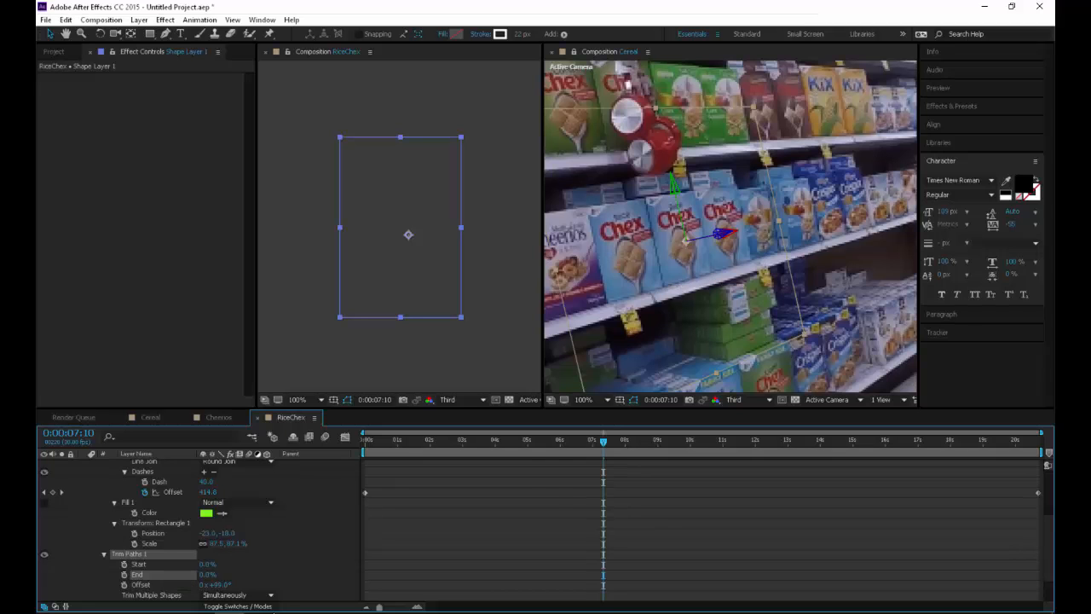
Keyframe the Trim Paths End from 0% at 0:00:03:04 to 100% at 0:00:05:20
left_click_drag(604, 442, 467, 442)
scroll(731, 226, "down", 1)
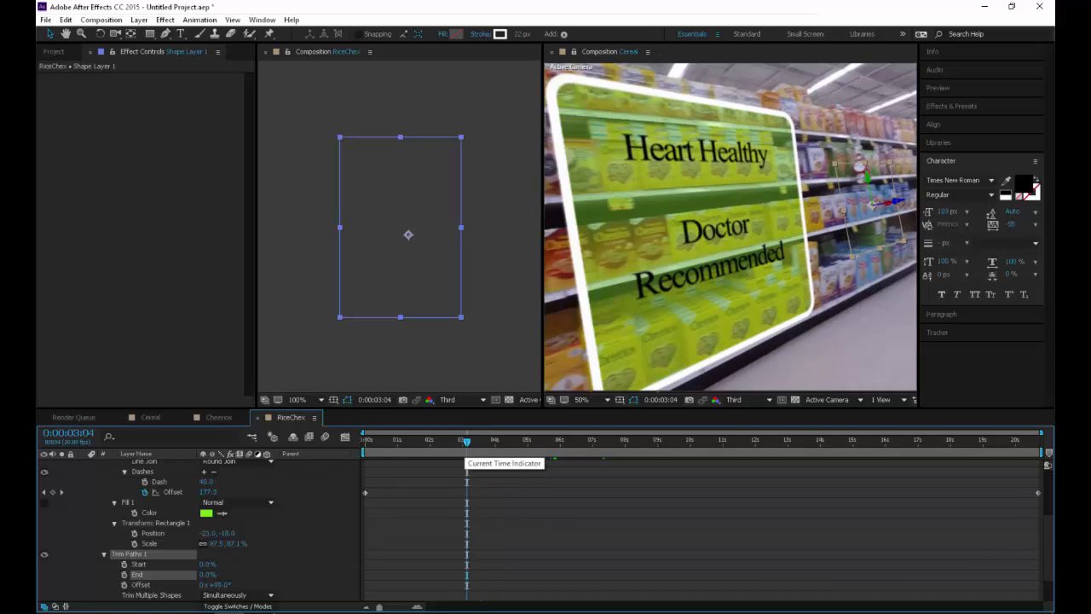
left_click(124, 575)
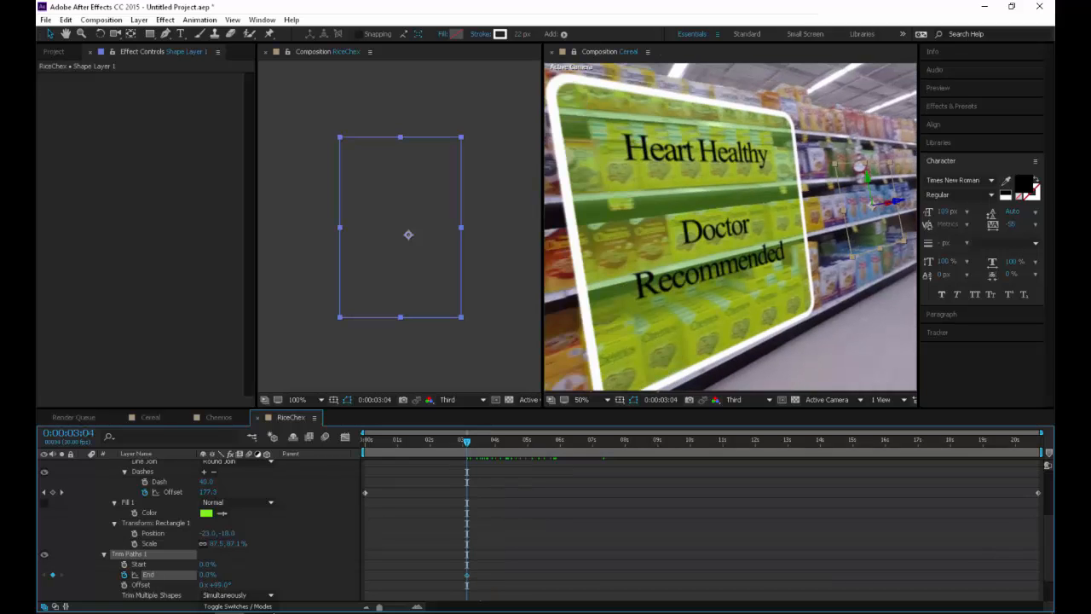
left_click_drag(466, 442, 549, 441)
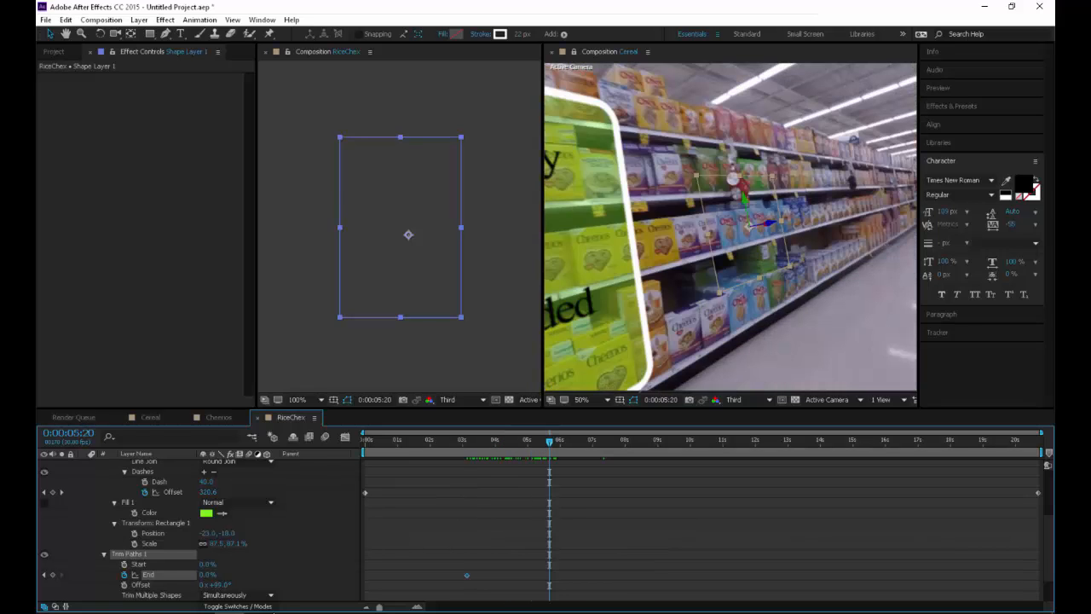
left_click_drag(208, 575, 275, 575)
Play back the RiceChex composition from 0:00:03:20 and again from 0:00:02:16 to check the outline's draw-on animation
left_click_drag(549, 442, 484, 441)
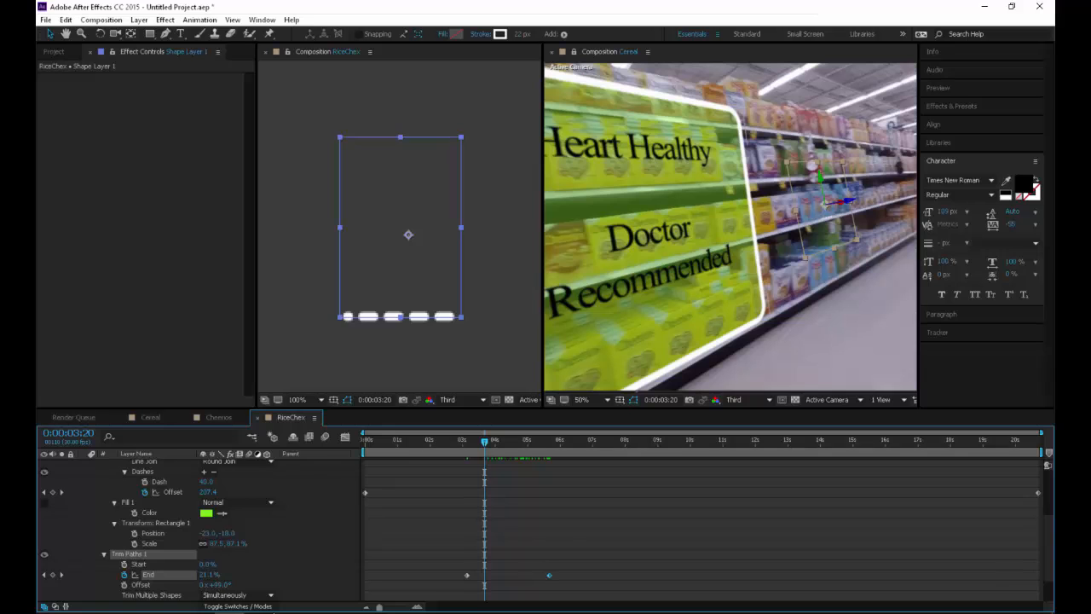
key("space")
key("space")
left_click(767, 264)
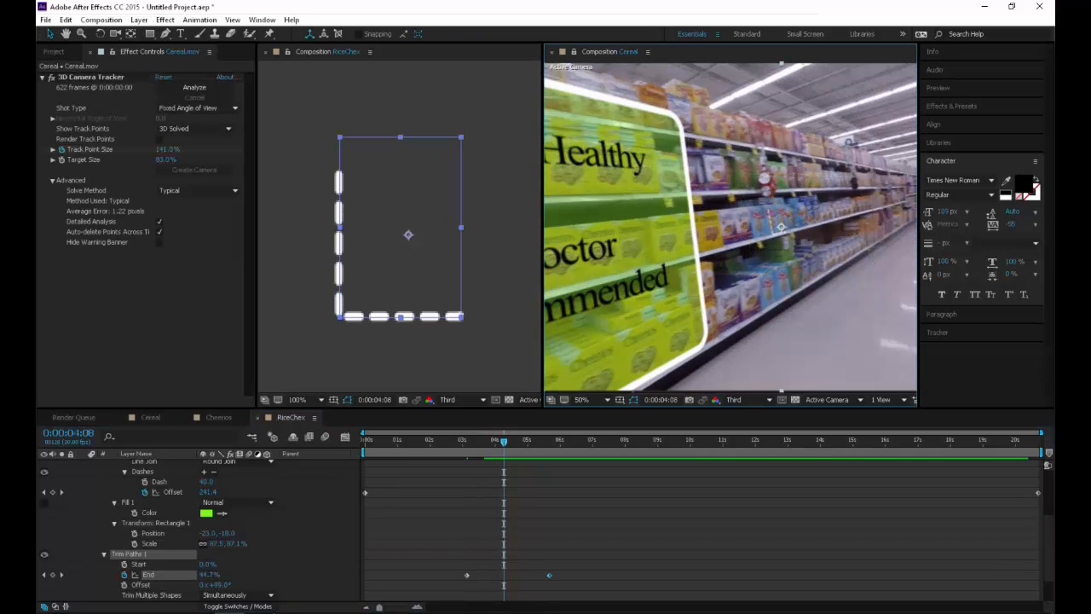
left_click(447, 440)
key("space")
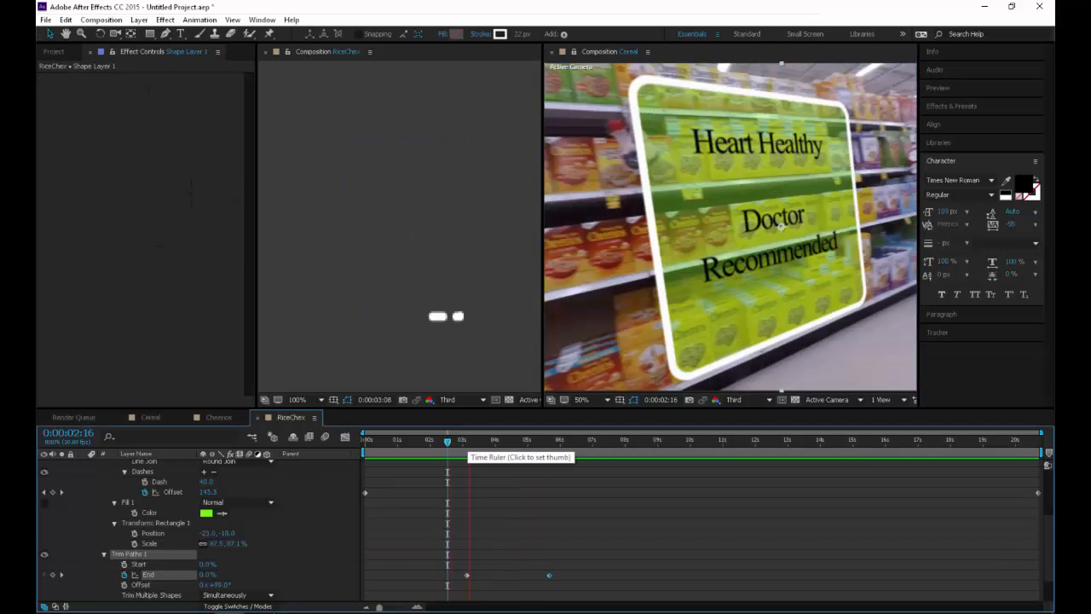
Play back the Cereal composition, including from 0:00:03:22, to check how the outline draws on around the Rice Chex box
key("space")
left_click(767, 264)
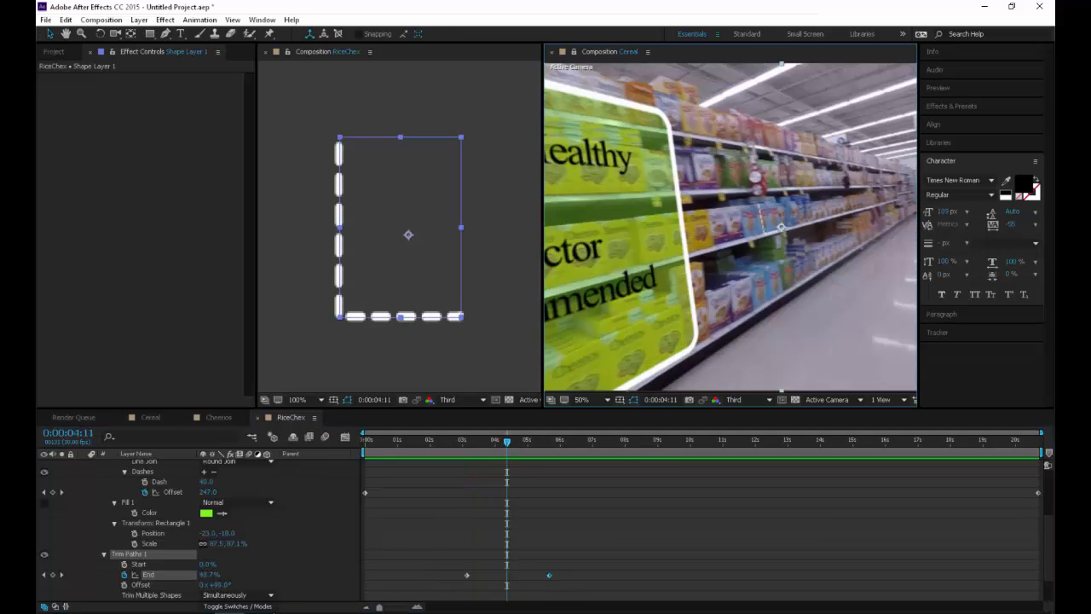
key("space")
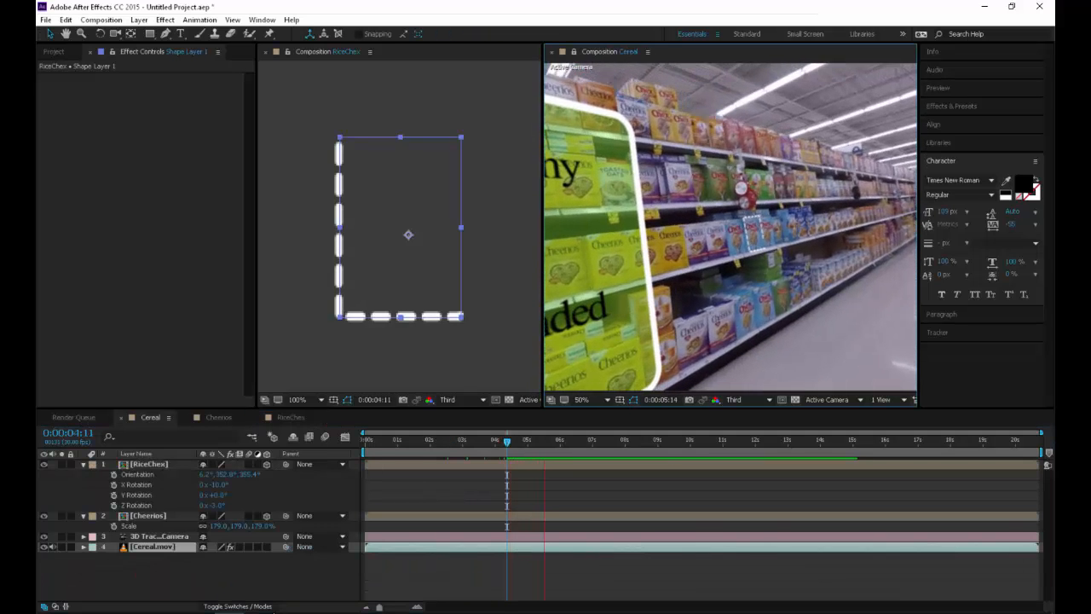
key("space")
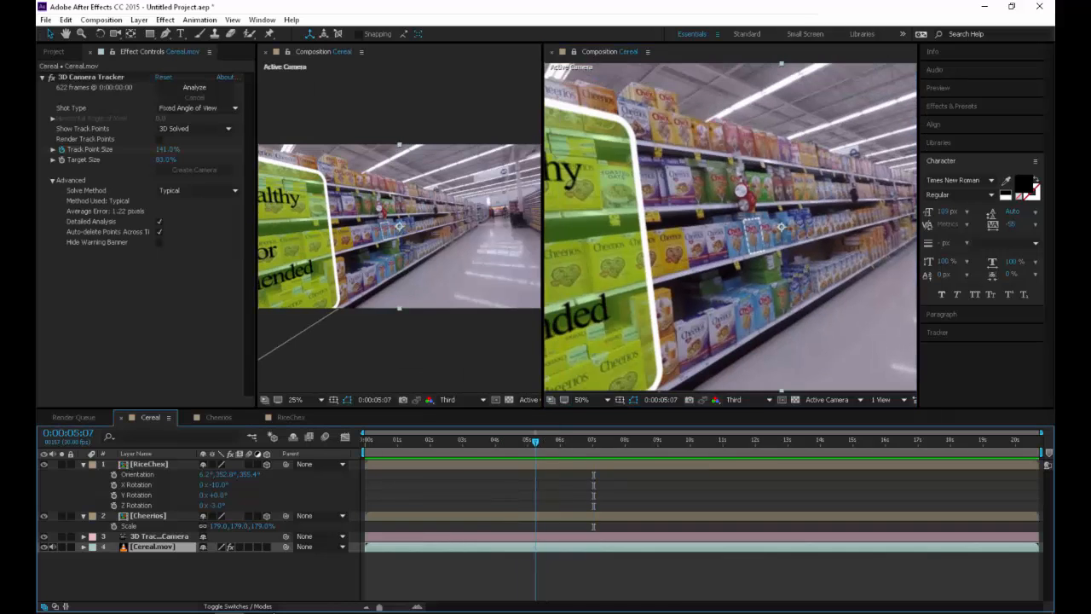
left_click_drag(535, 441, 486, 442)
key("space")
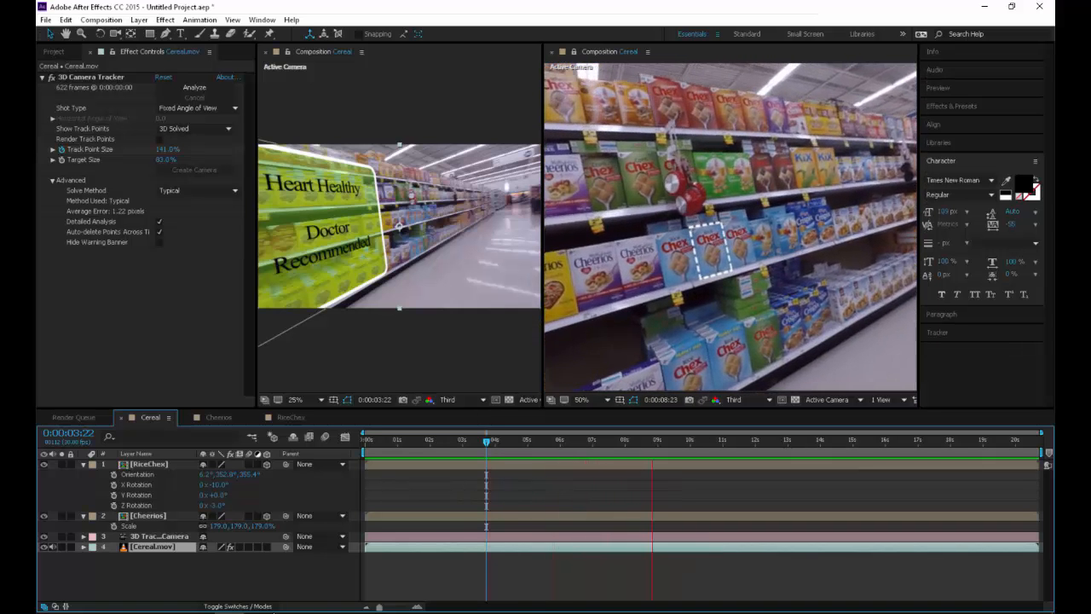
key("space")
Duplicate the RiceChex layer in the Cereal composition at 0:00:09:16
left_click(291, 418)
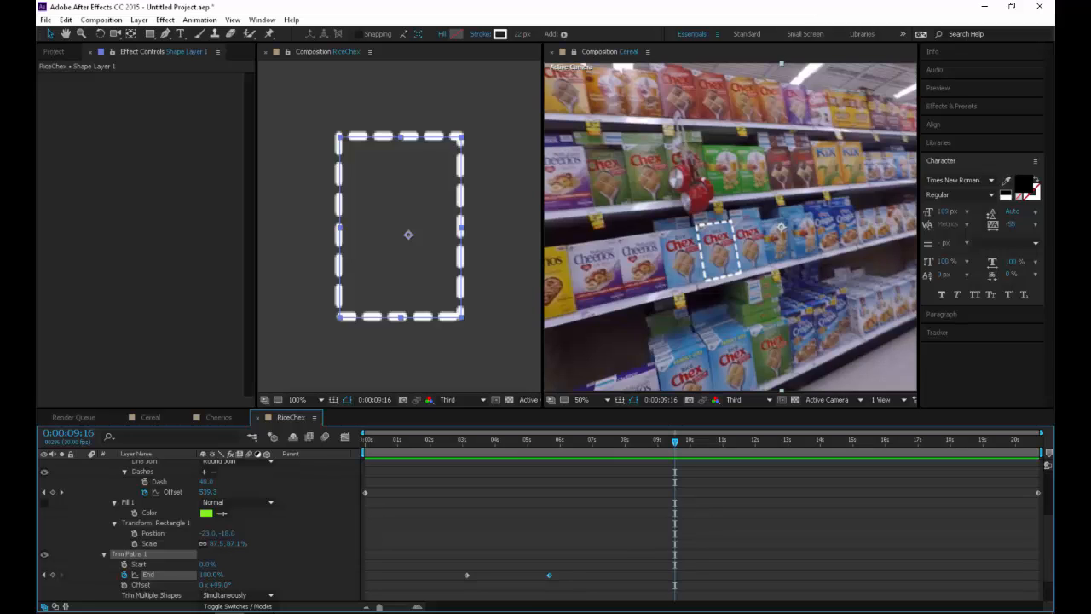
left_click(150, 417)
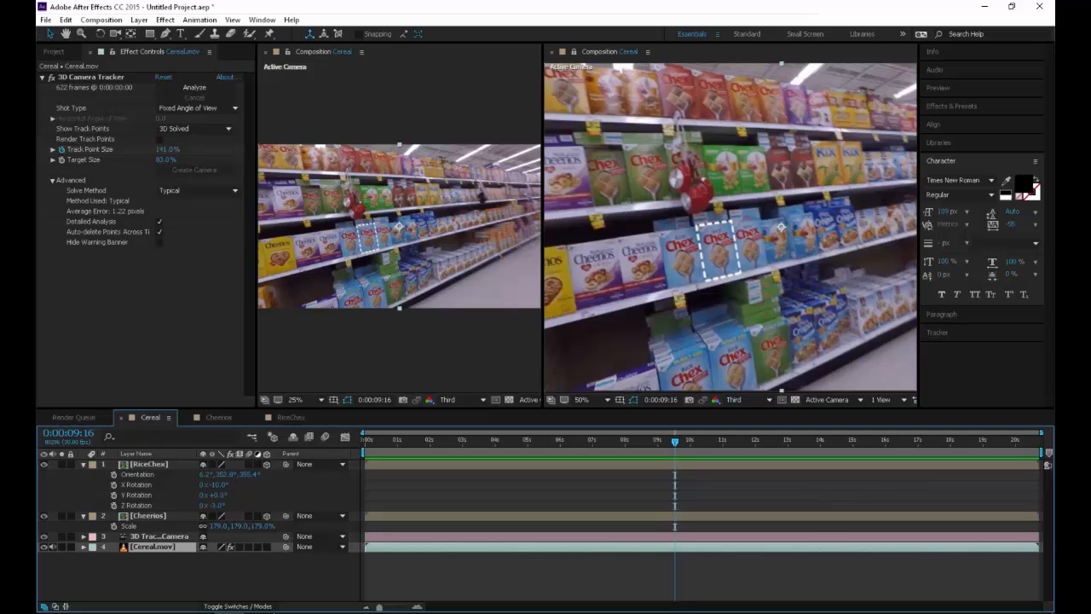
left_click(721, 249)
left_click(150, 464)
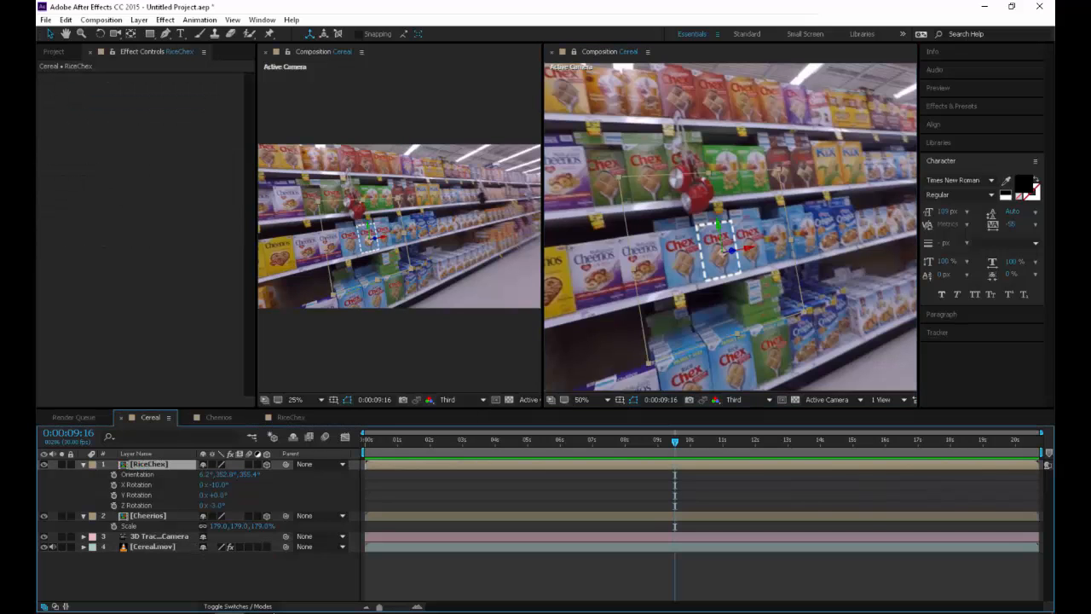
key("ctrl+d")
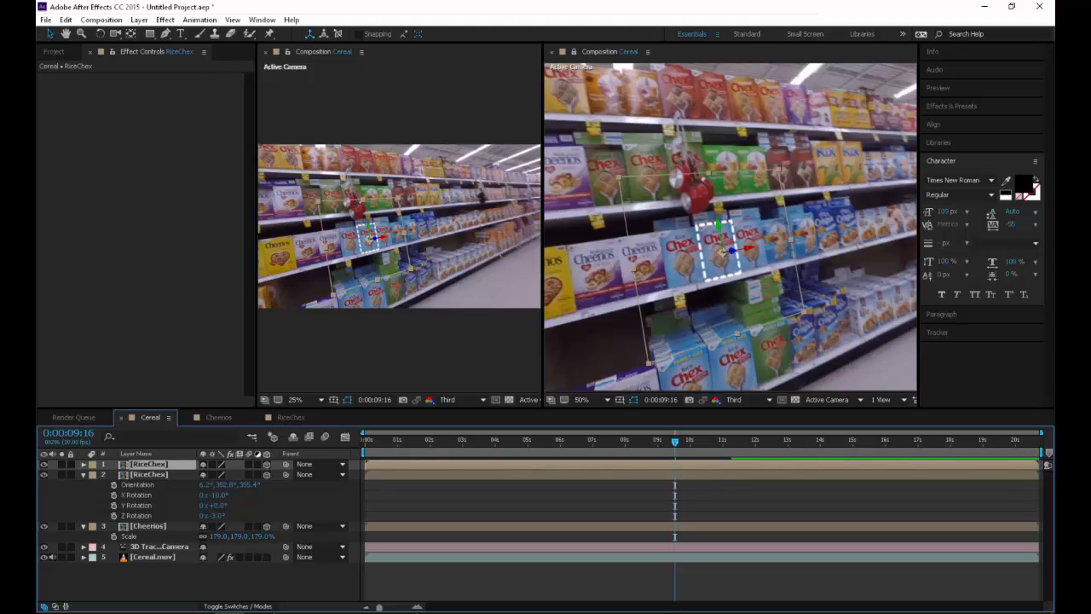
Create a null from the Cereal.mov 3D Camera Tracker points at the outlined box's lower-right corner
scroll(730, 227, "up", 1)
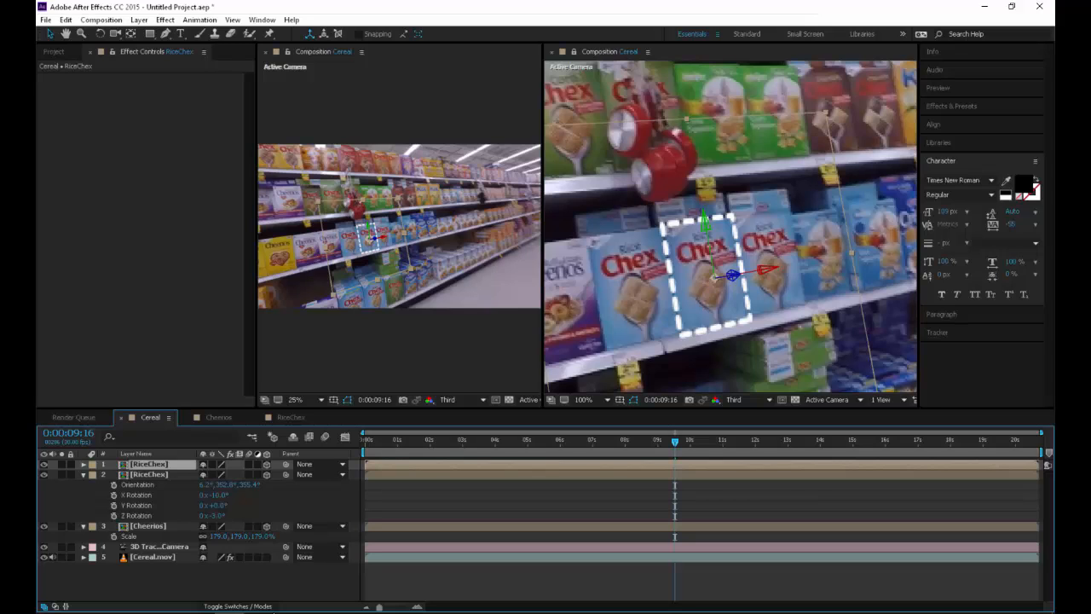
left_click(153, 557)
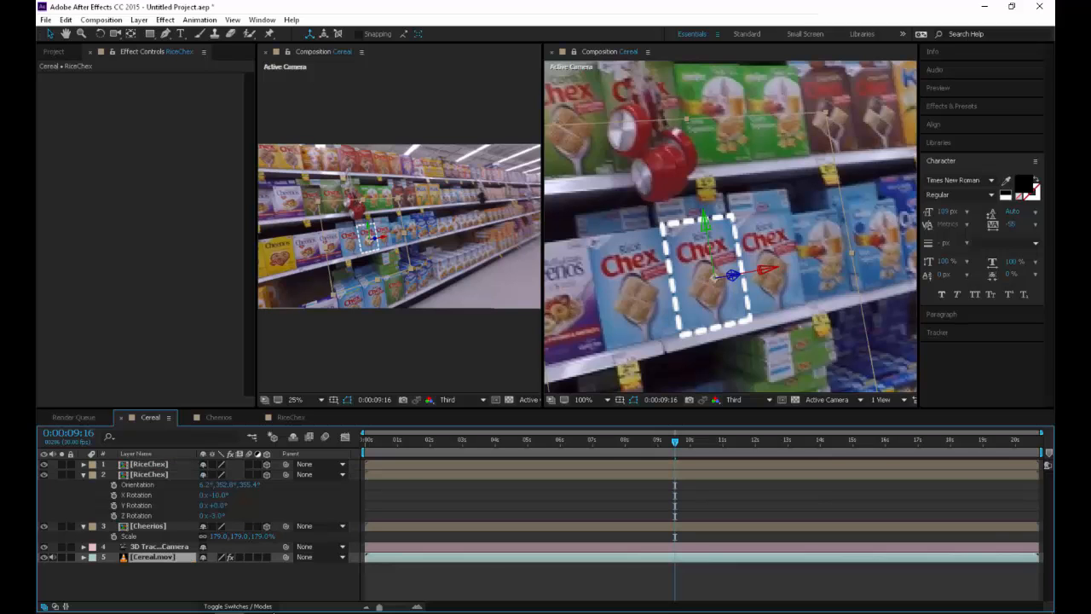
left_click(90, 77)
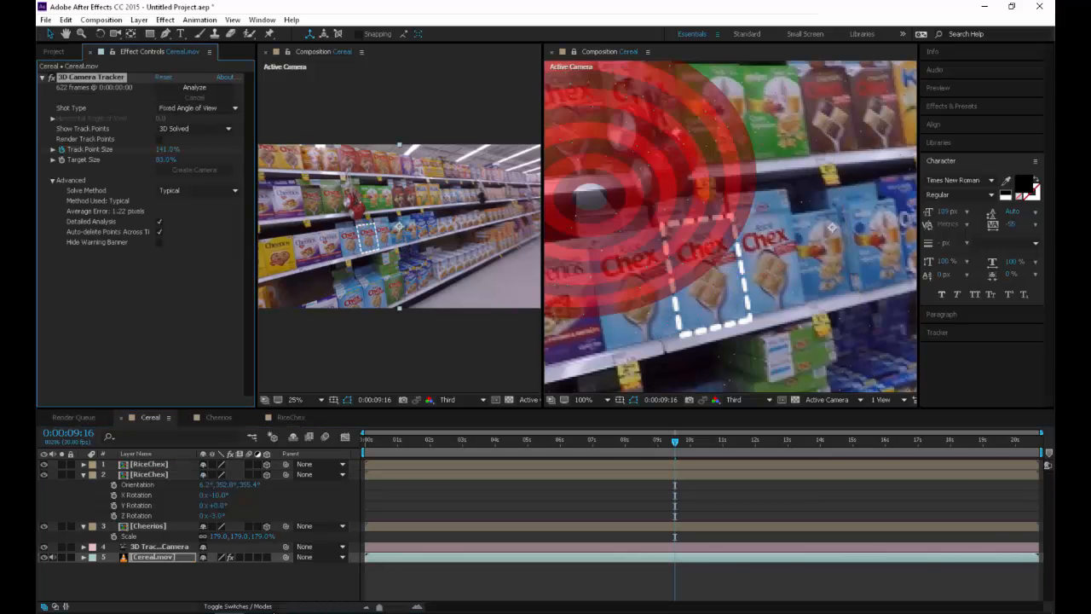
right_click(748, 316)
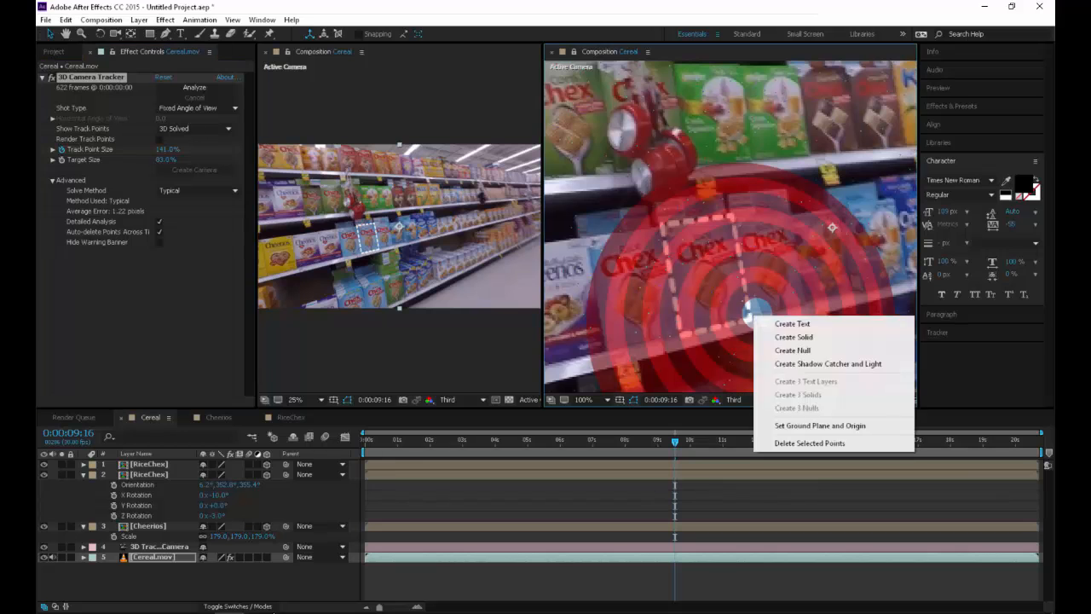
left_click(793, 351)
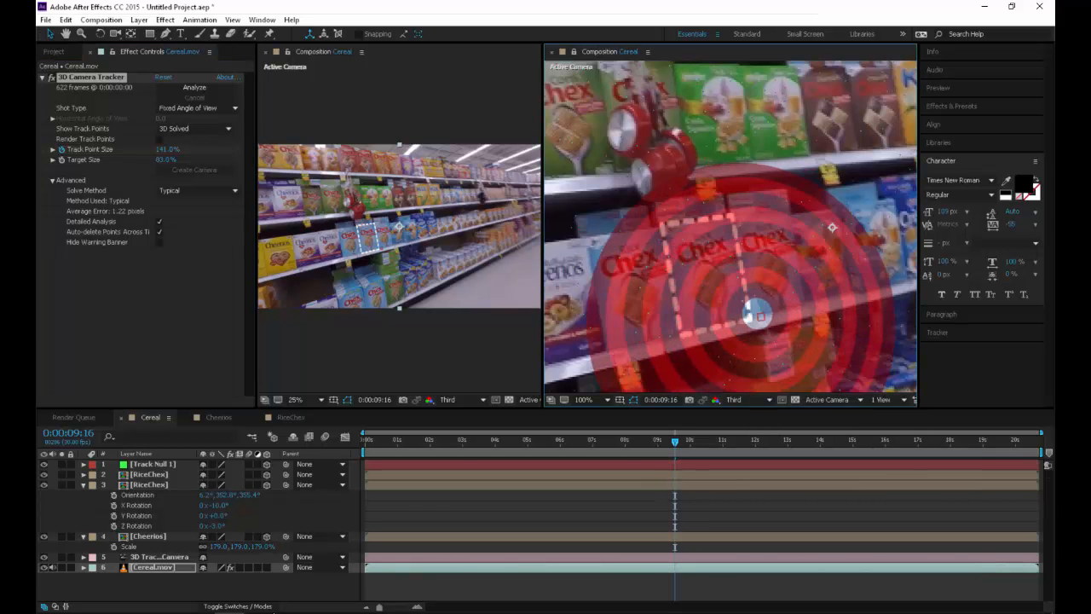
Parent the duplicated RiceChex layer to Track Null 1
left_click(149, 474)
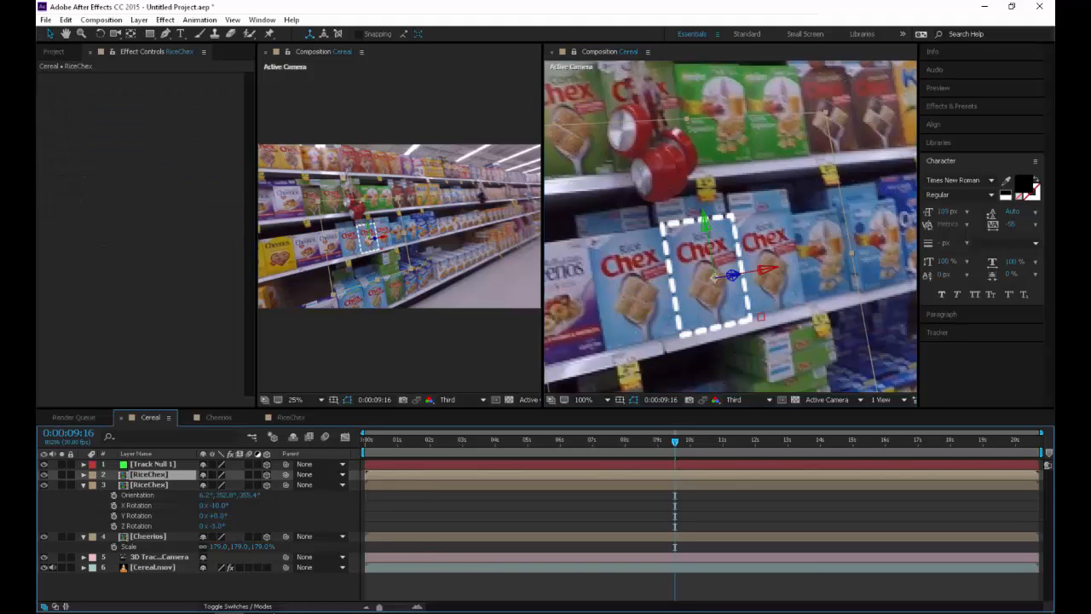
left_click(324, 474)
left_click(341, 504)
Rotate Track Null 1 to a Y Rotation of -96° and an X Rotation of -11° to swing the duplicate outline sideways
left_click(154, 465)
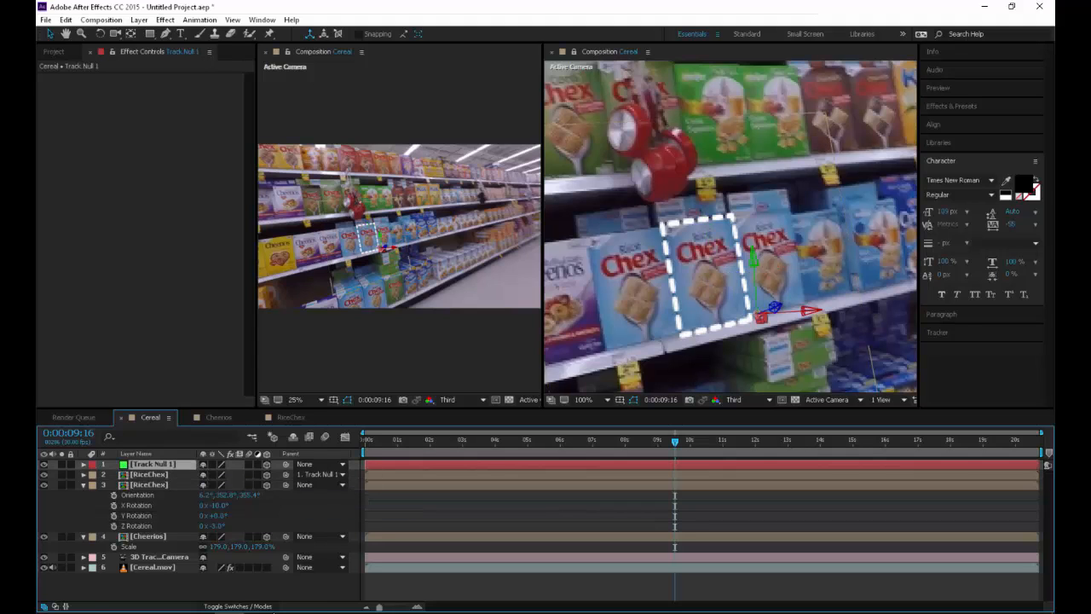
key("r")
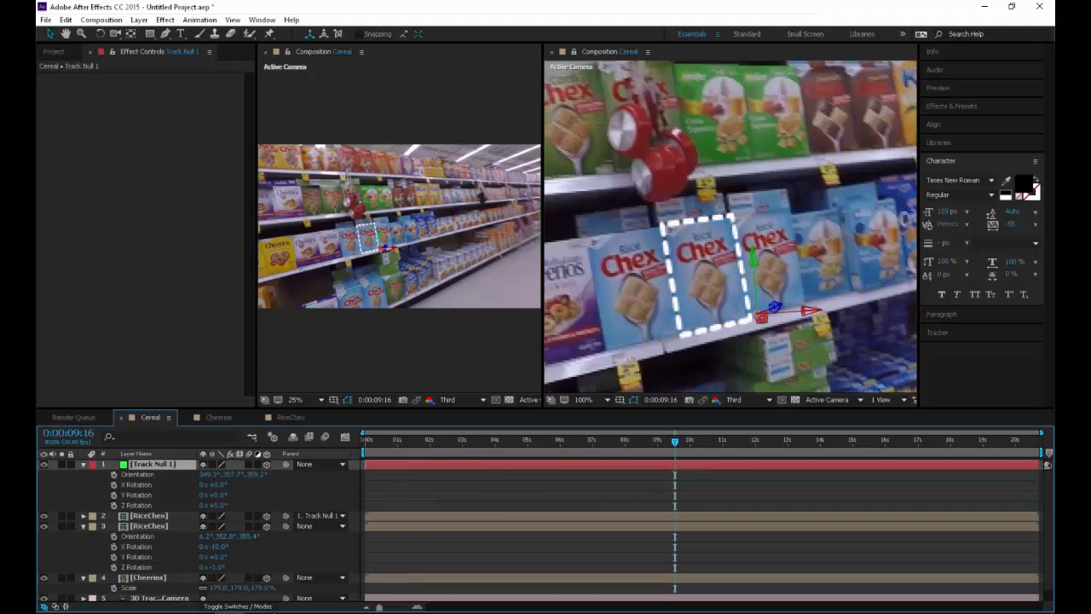
left_click_drag(221, 495, 144, 495)
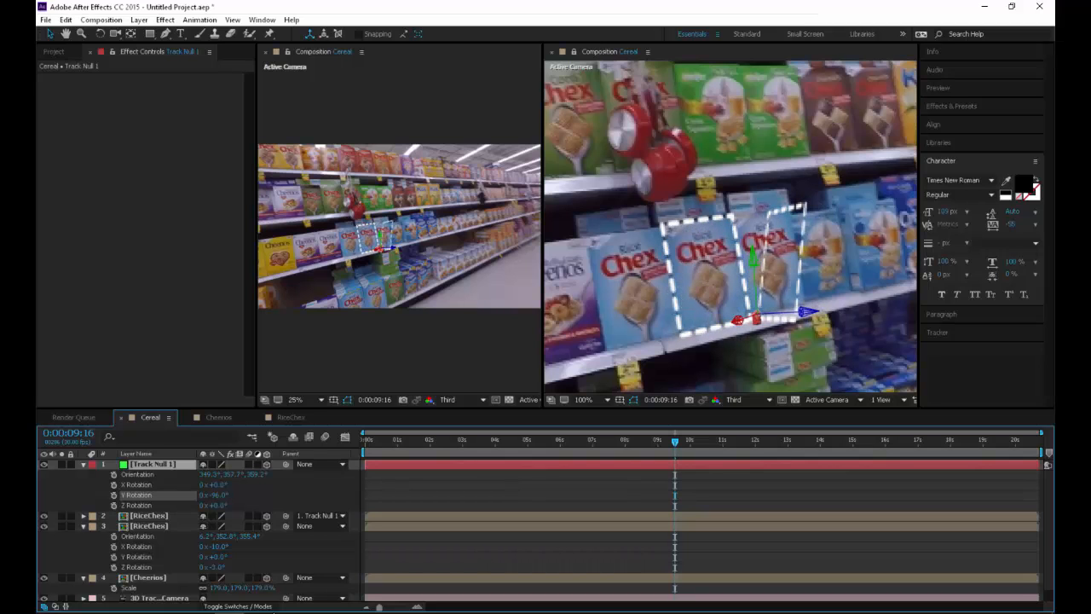
mouse_move(213, 484)
left_mouse_down()
mouse_move(204, 484)
mouse_move(211, 506)
left_mouse_up()
key("ctrl+z")
Reset all three Orientation values of Track Null 1 to 0°
left_click(209, 474)
type("0")
key("Tab")
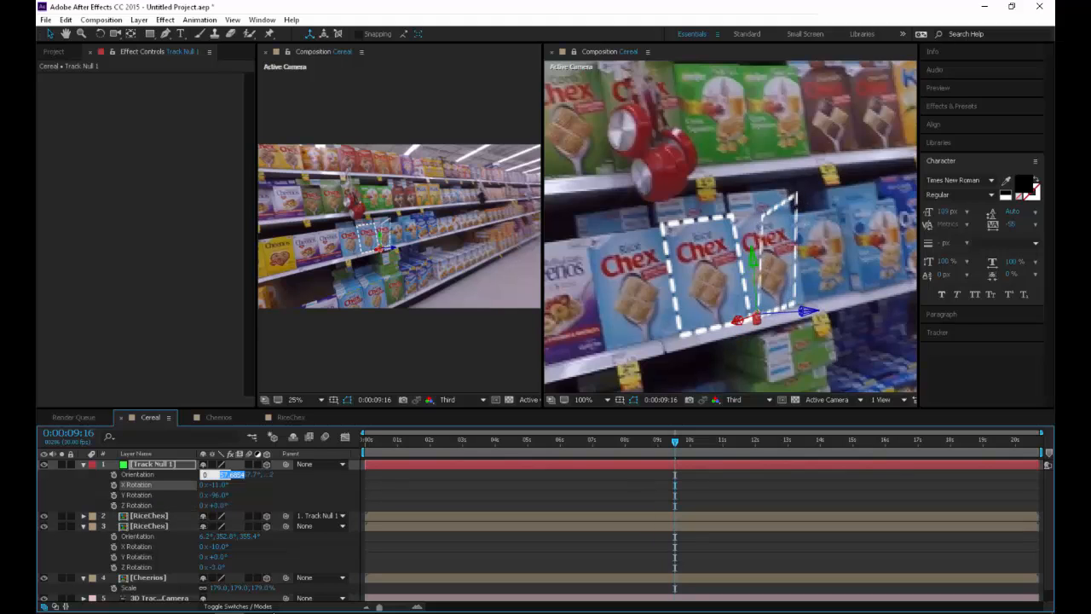
type("0")
key("Tab")
type("0")
key("Tab")
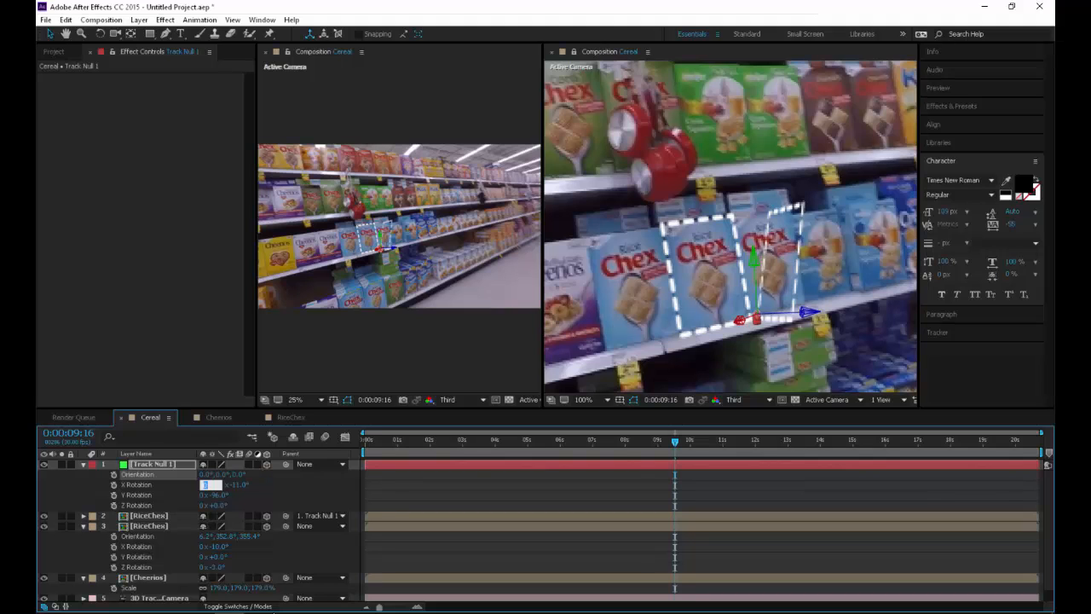
Set Track Null 1's Y Rotation to -94° and Z Orientation to 343°, checking the duplicate outline's alignment at 0:00:04:27
left_click(285, 495)
mouse_move(220, 485)
left_mouse_down()
mouse_move(232, 485)
mouse_move(230, 505)
mouse_move(210, 475)
mouse_move(195, 475)
mouse_move(223, 475)
left_mouse_up()
key("ctrl+z")
key("ctrl+z")
key("ctrl+z")
left_click_drag(238, 474, 229, 474)
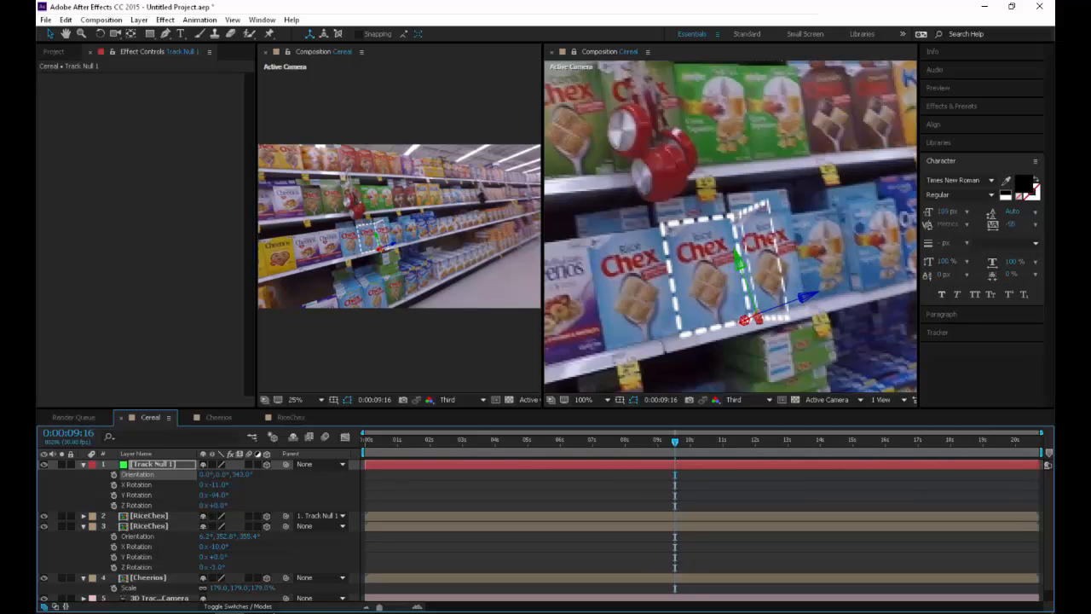
left_click_drag(474, 441, 524, 441)
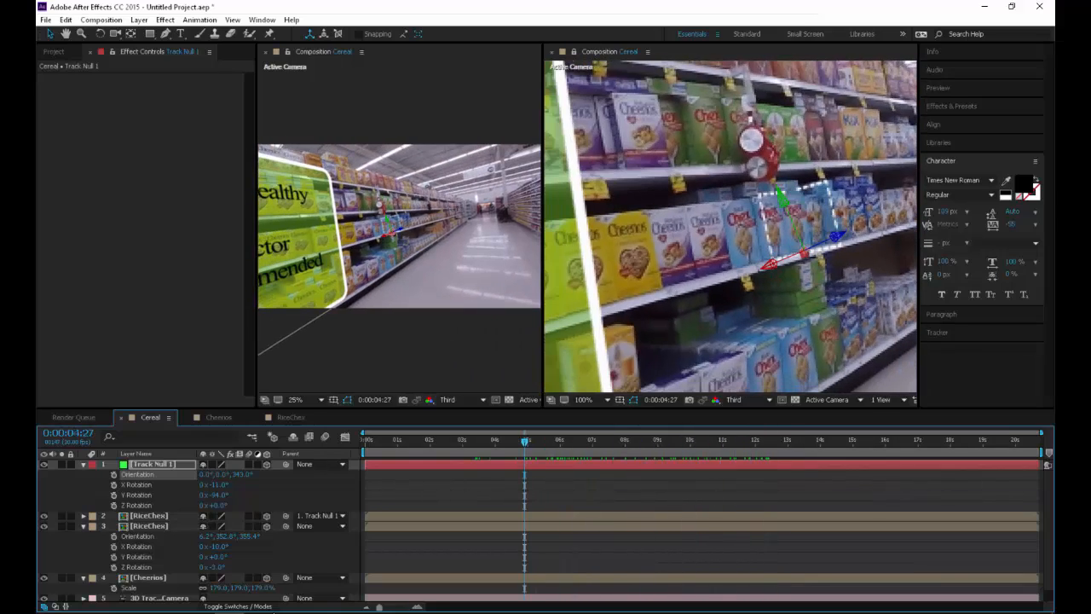
Duplicate the RiceChex composition in the project, replace the null-parented layer's source with the copy, and open that copy
left_click(806, 218)
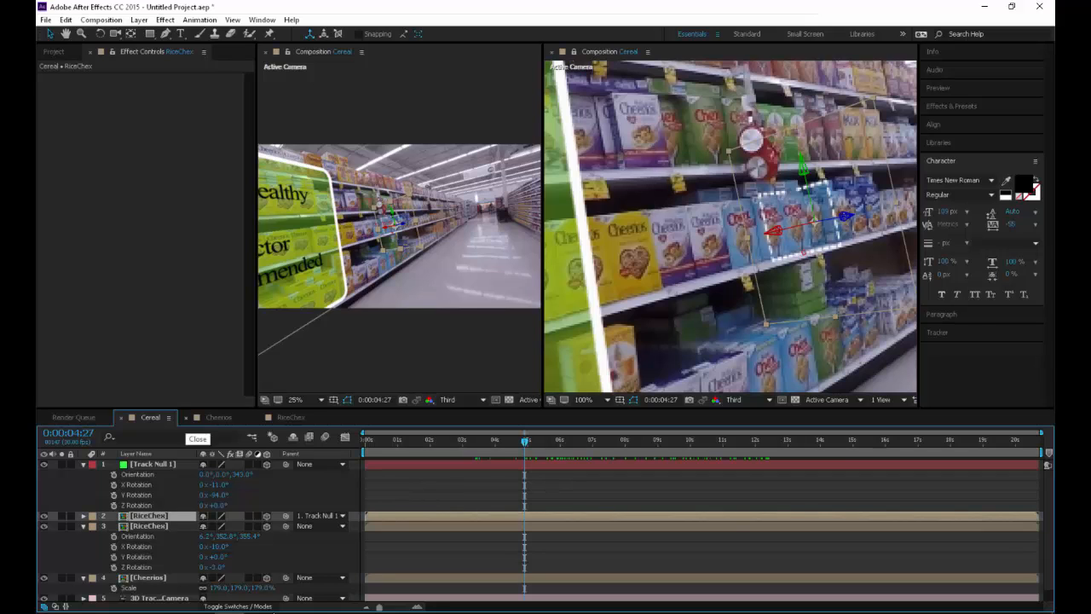
left_click(54, 52)
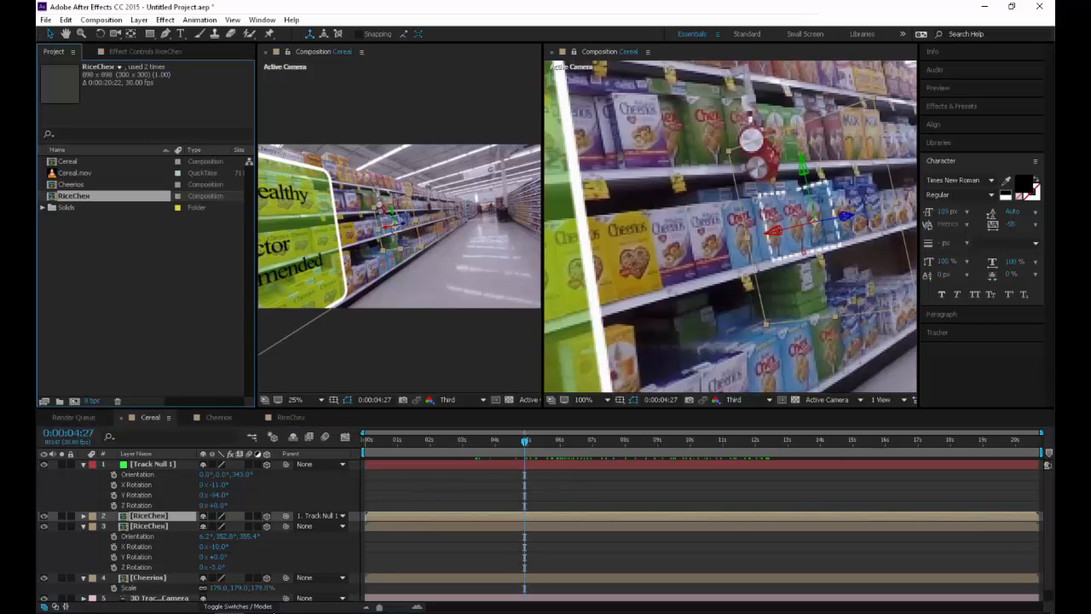
key("ctrl+d")
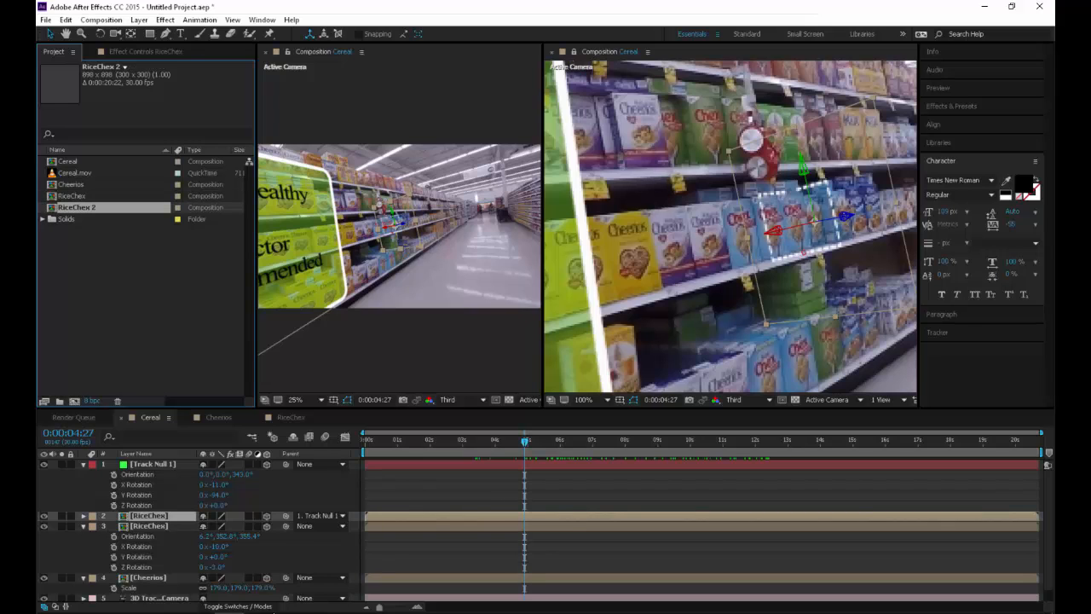
left_click_drag(78, 207, 137, 515)
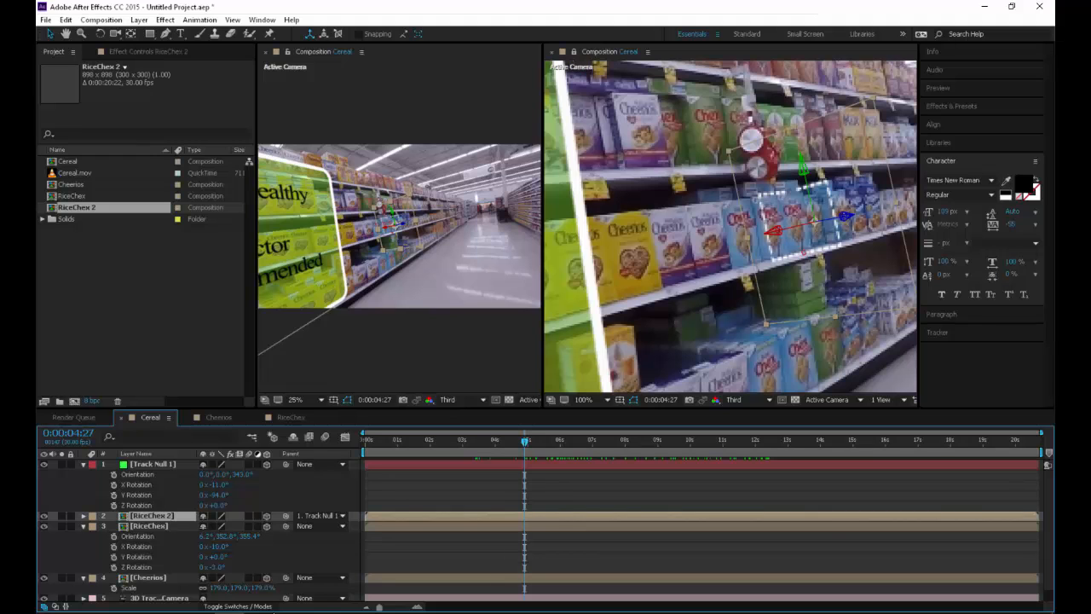
double_click(77, 207)
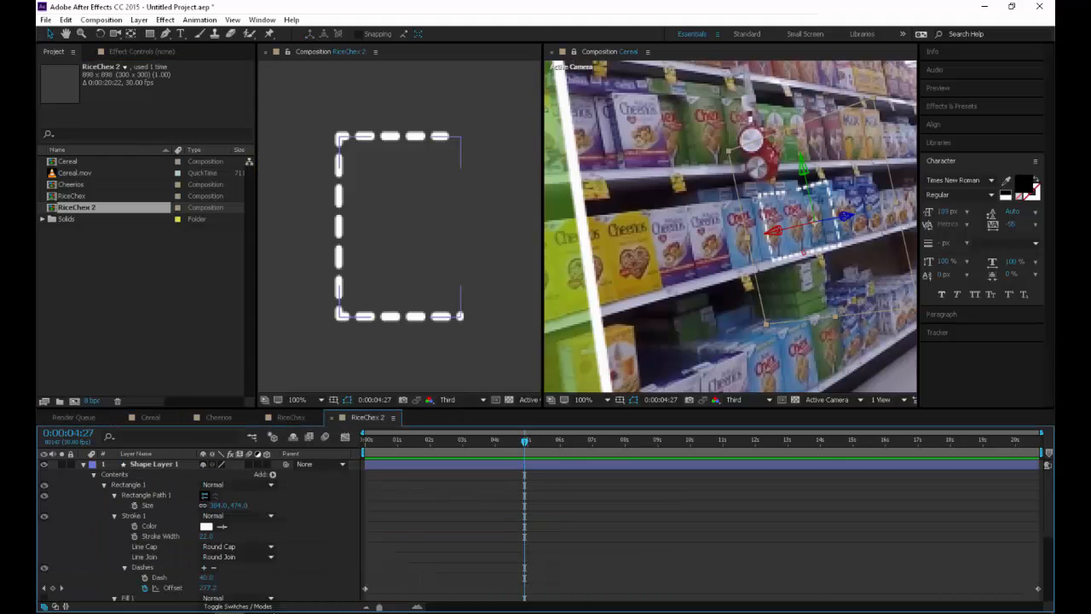
Delete the dashed outline layer from RiceChex 2 and draw a new rectangle about 684 by 748 px in the empty composition
left_click(341, 256)
key("Delete")
key("Delete")
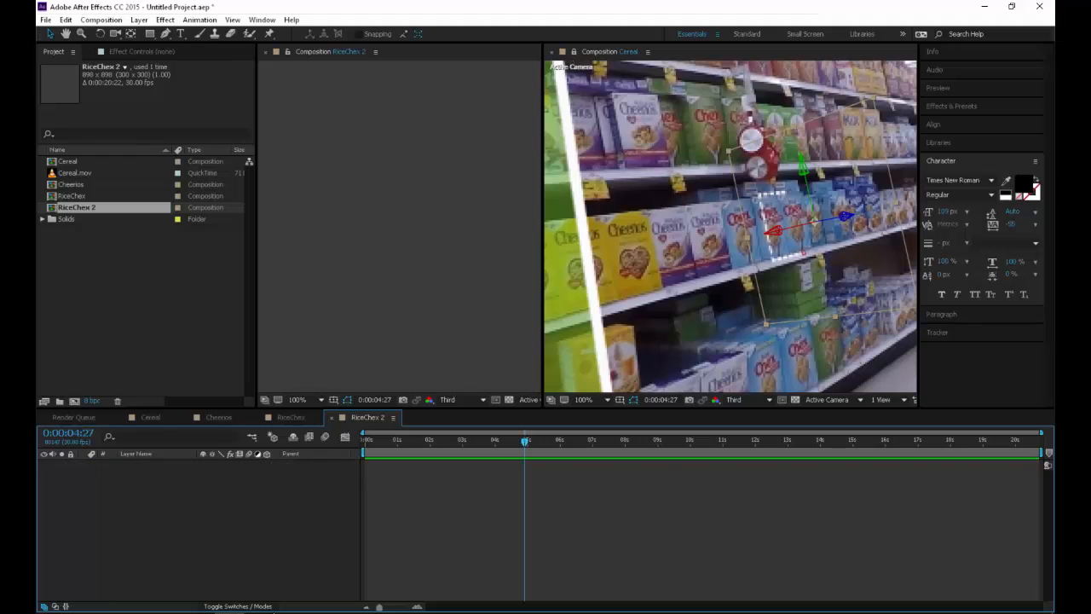
left_click(150, 34)
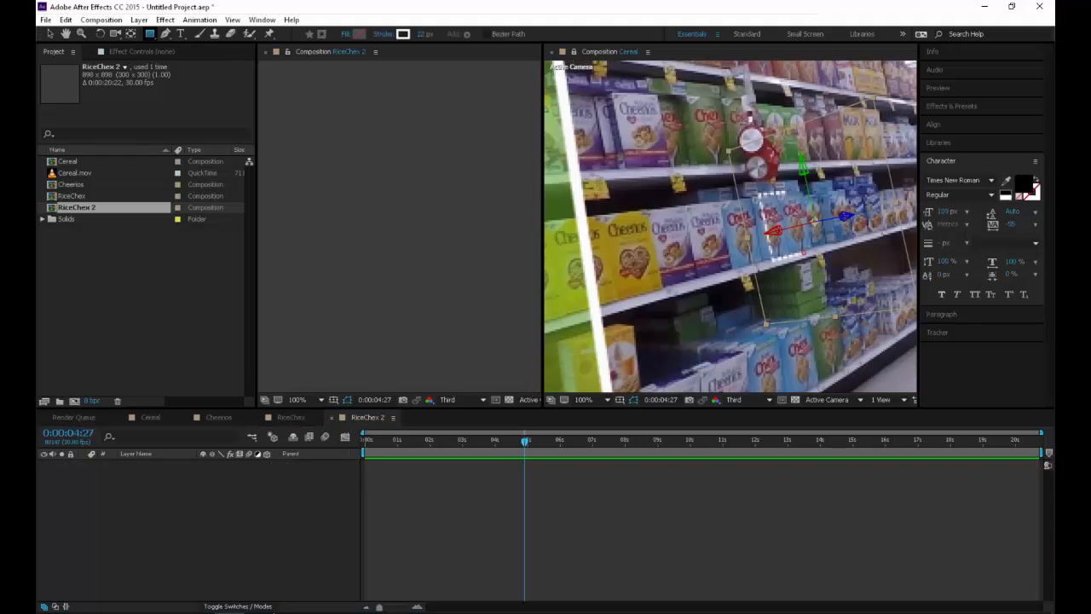
scroll(399, 228, "down", 3)
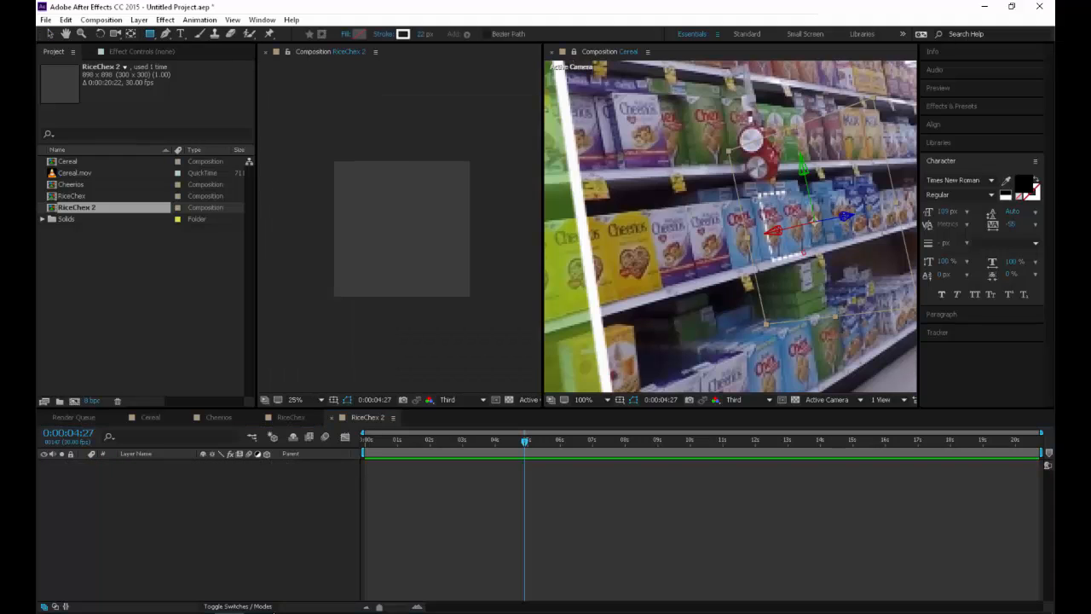
left_click_drag(351, 172, 458, 287)
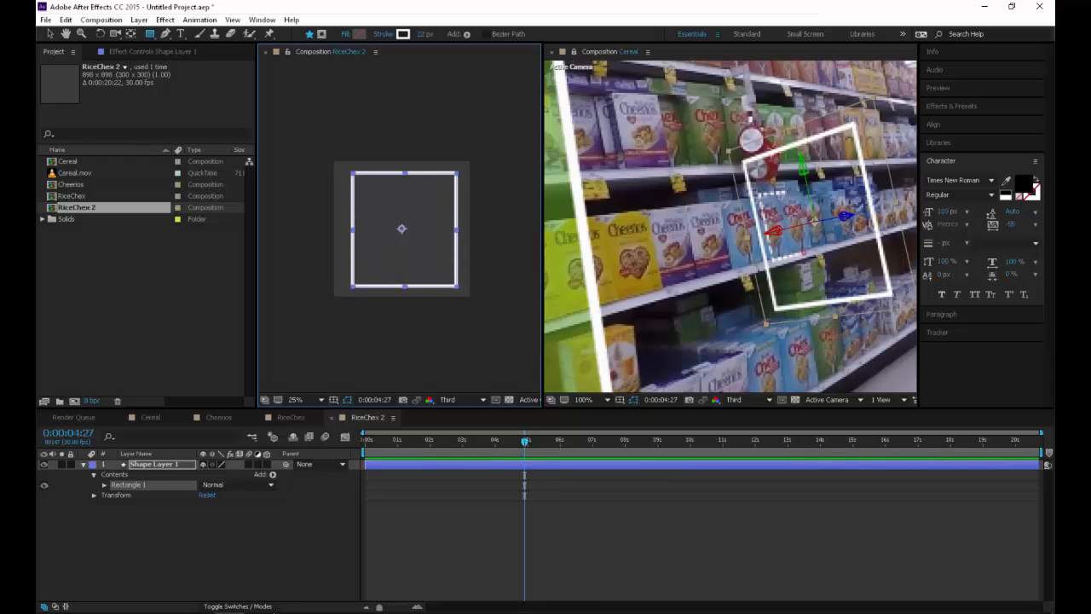
Give the new rectangle a solid green fill and return to the Selection tool
left_click(346, 34)
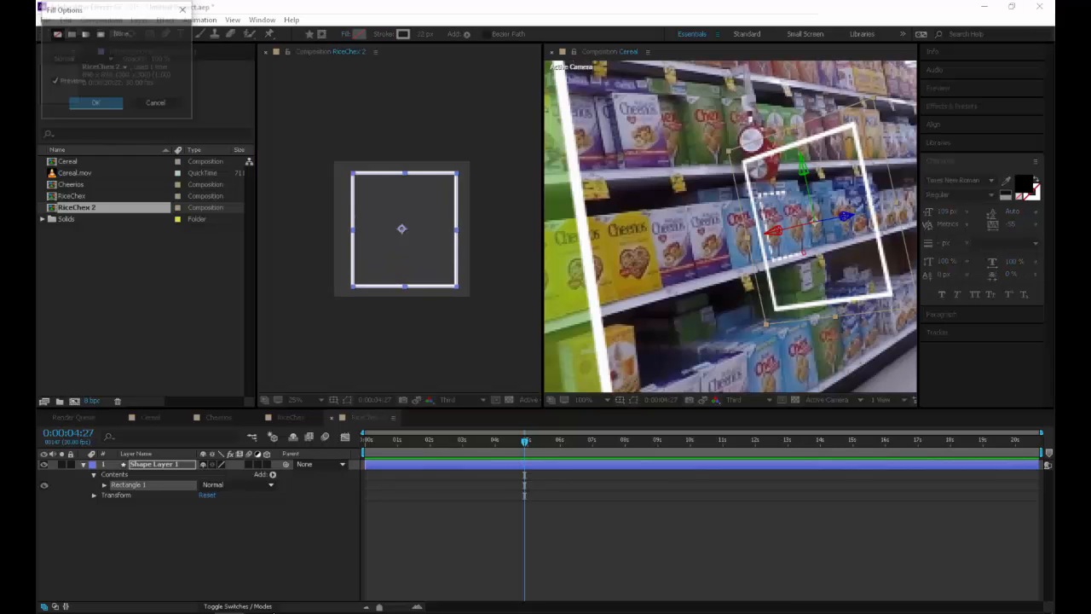
left_click(72, 33)
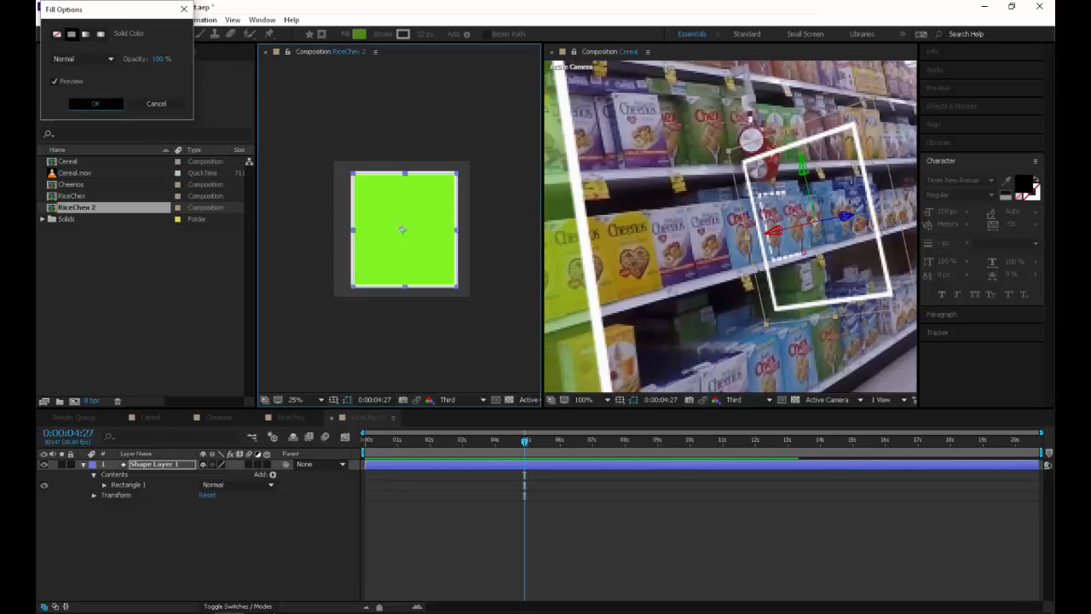
key("Return")
left_click(256, 546)
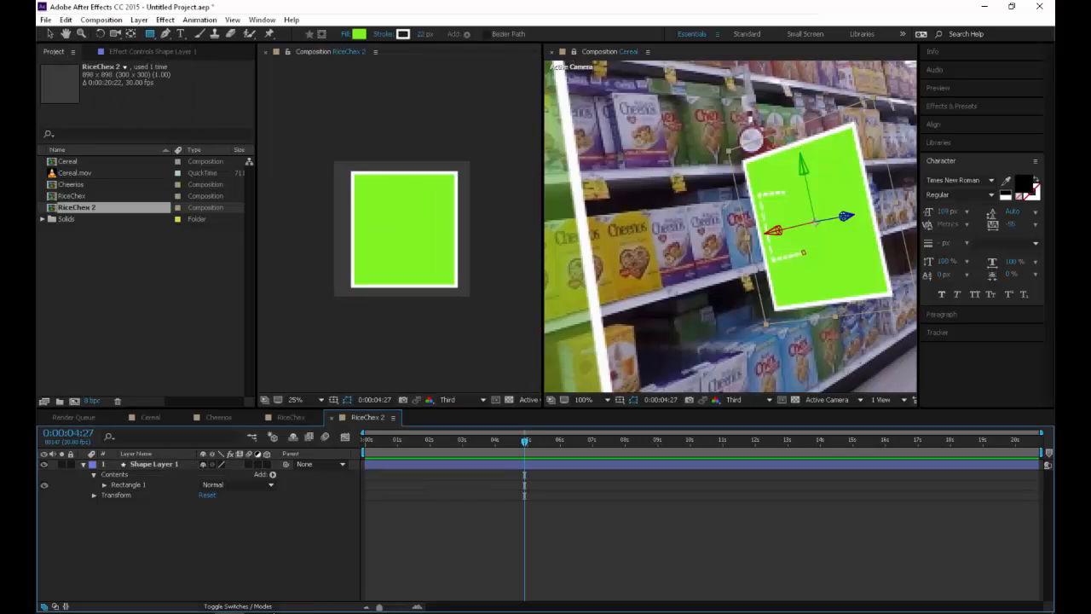
key("v")
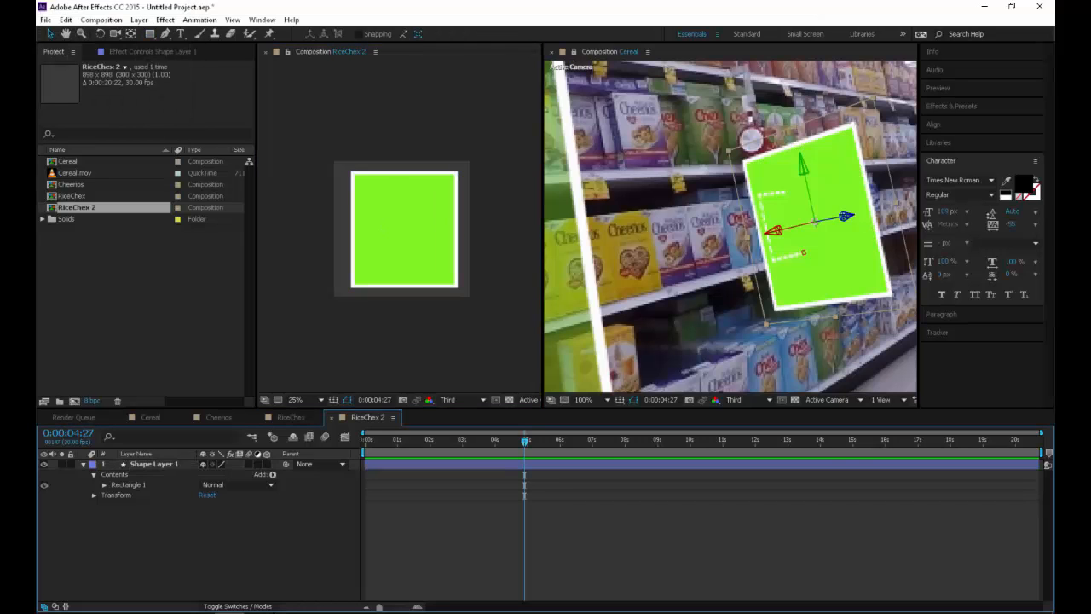
Examine how the green panel tracks against the shelf in the Cereal view at 0:00:01:20, 0:00:09:08 and 0:00:13:23
left_click_drag(524, 440, 419, 441)
scroll(730, 227, "down", 1)
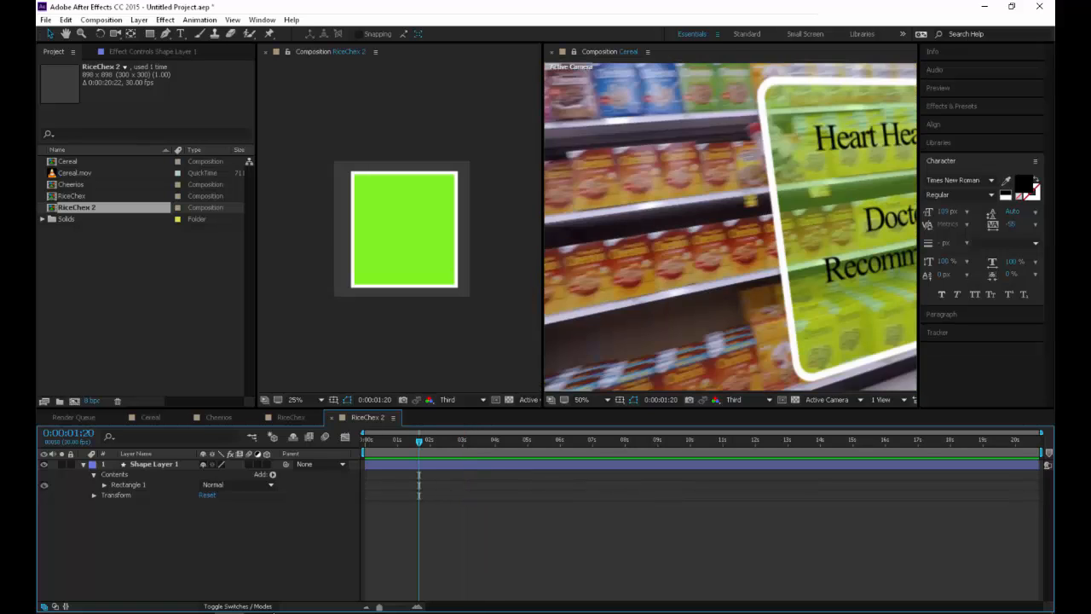
scroll(731, 227, "down", 1)
left_click_drag(731, 227, 643, 245)
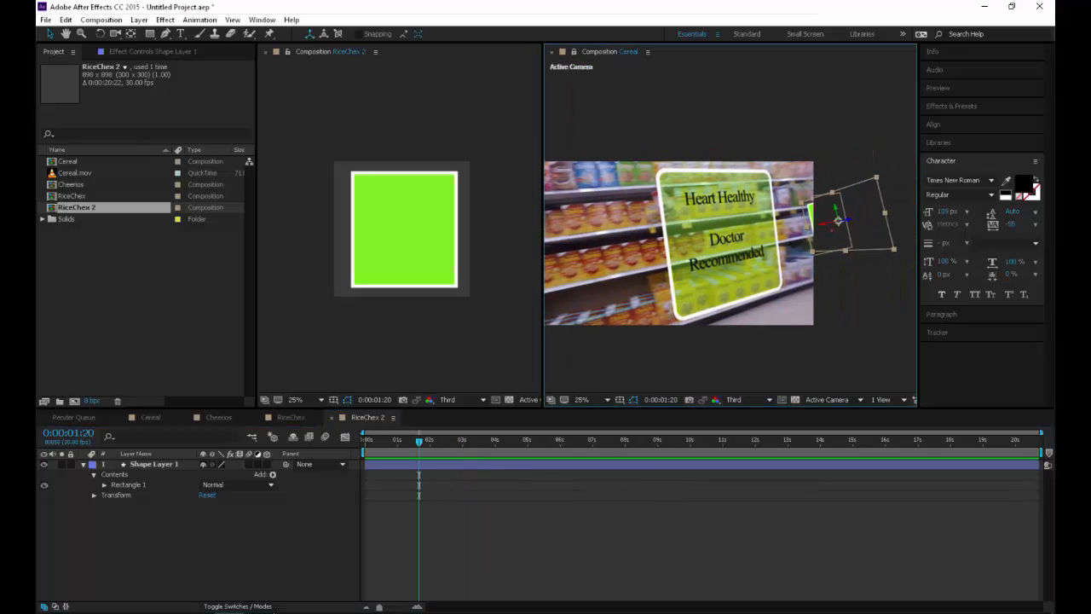
left_click_drag(419, 441, 666, 441)
scroll(730, 227, "up", 1)
left_click_drag(645, 245, 768, 236)
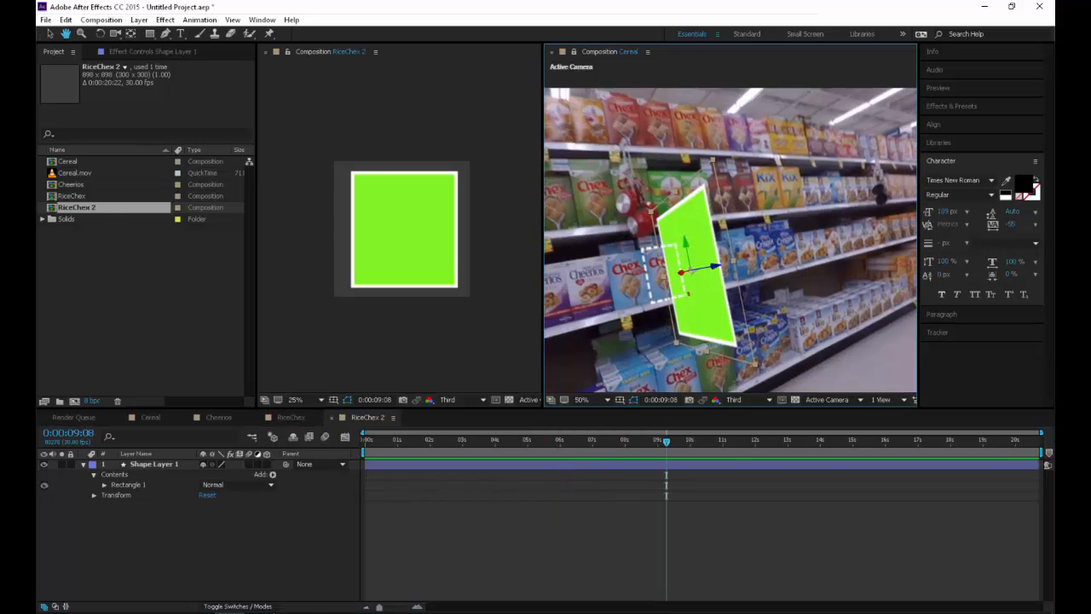
key("space")
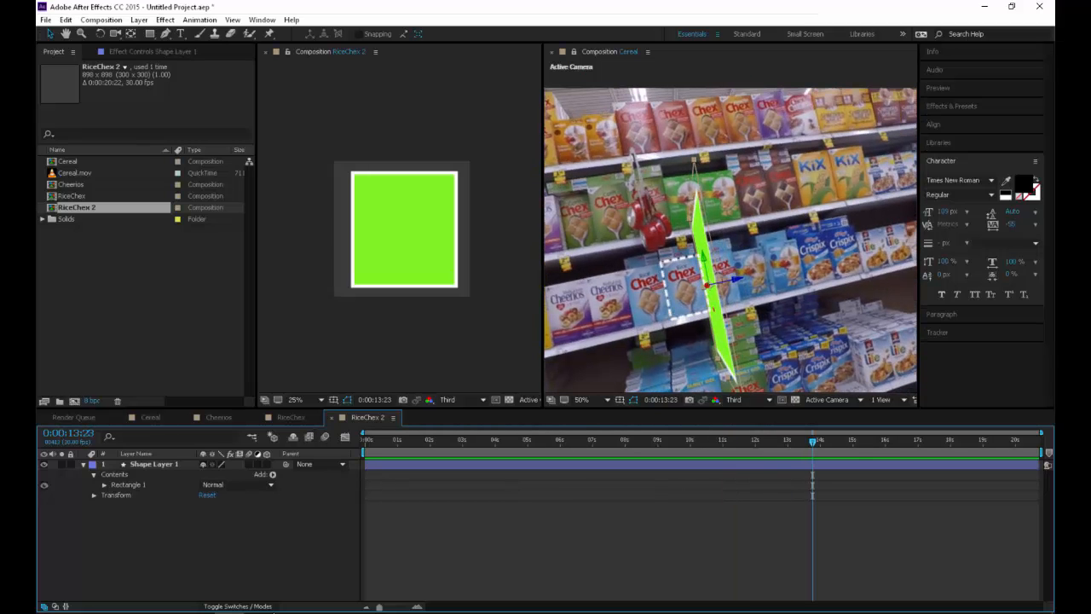
In the Cereal composition, set Track Null 1's Position to about 3733.5, 73.2, 1138.3 and go to 0:00:05:20
left_click(150, 418)
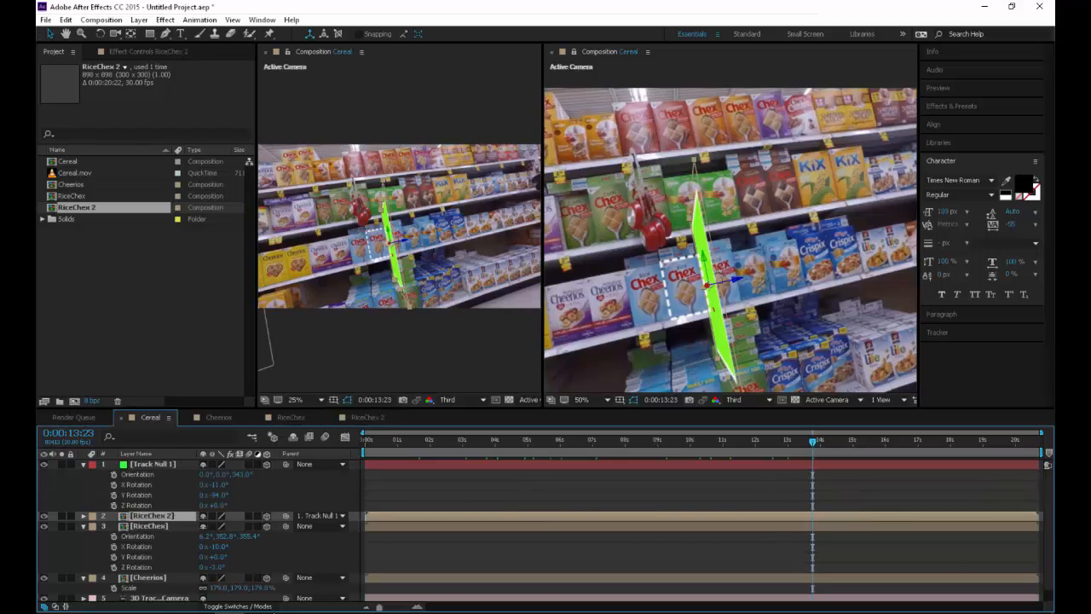
left_click(153, 465)
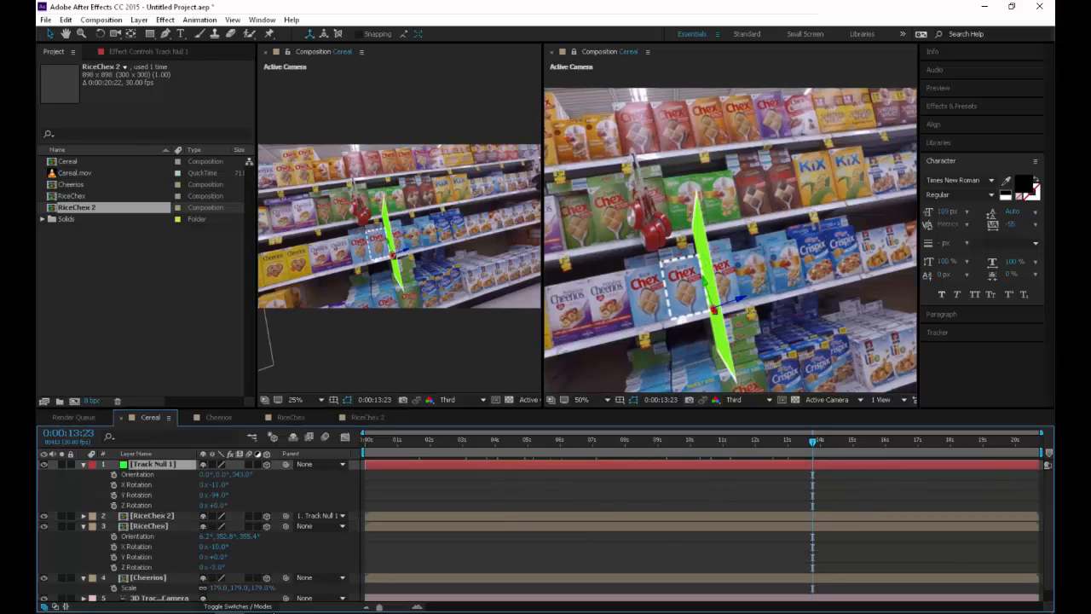
key("p")
left_click_drag(209, 474, 56, 474)
left_click_drag(209, 474, 136, 474)
mouse_move(813, 442)
left_mouse_down()
mouse_move(527, 442)
mouse_move(549, 442)
left_mouse_up()
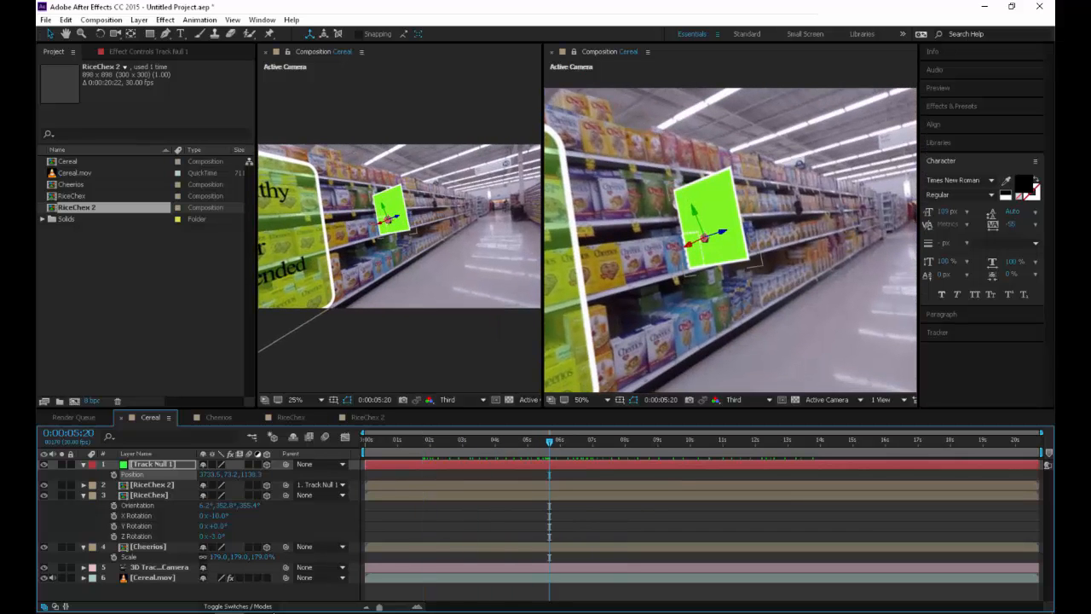
Move Track Null 1 along the shelf to about 3745.1, 55.4, 904.6, placing the panel beside the dashed outline, and check it at 0:00:03:04
left_click_drag(704, 238, 723, 231)
left_click_drag(549, 441, 702, 441)
key("ctrl+z")
left_click_drag(722, 232, 739, 223)
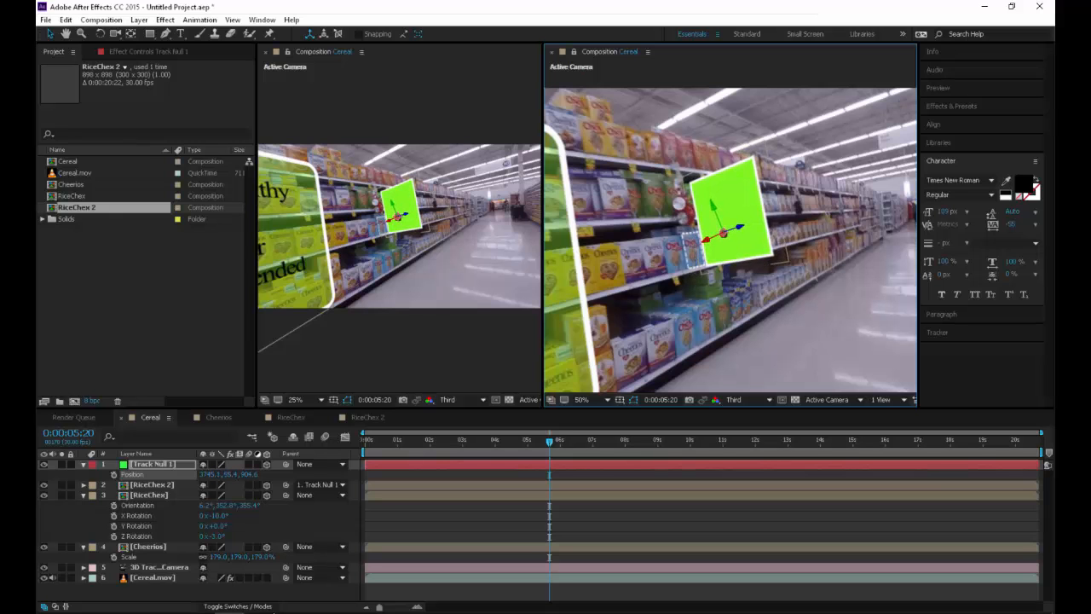
left_click_drag(663, 441, 467, 442)
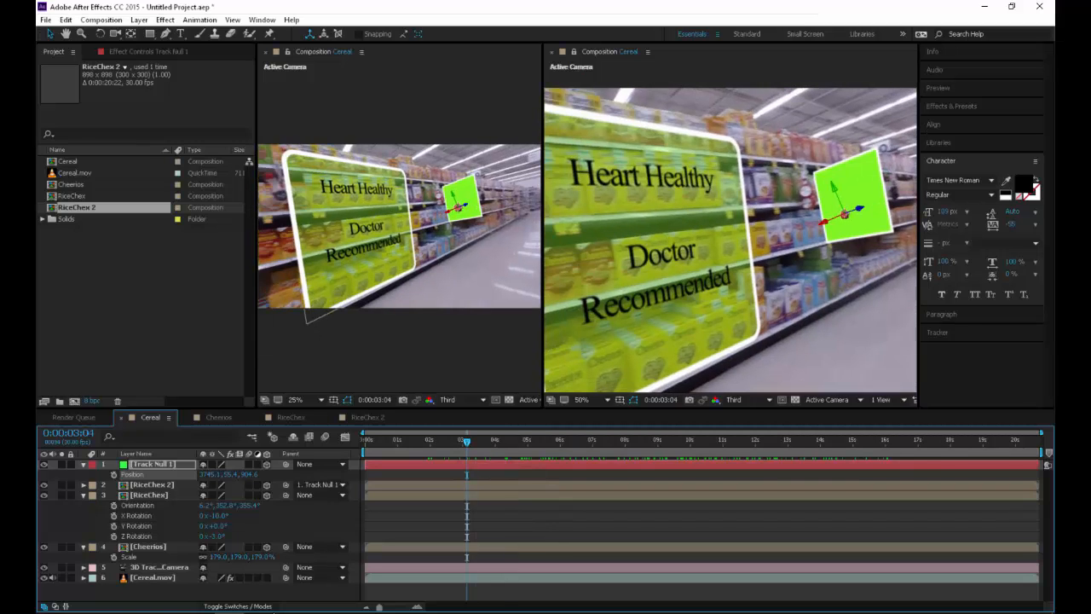
In RiceChex 2, round the green rectangle's corners with a Roundness of 141
left_click(367, 418)
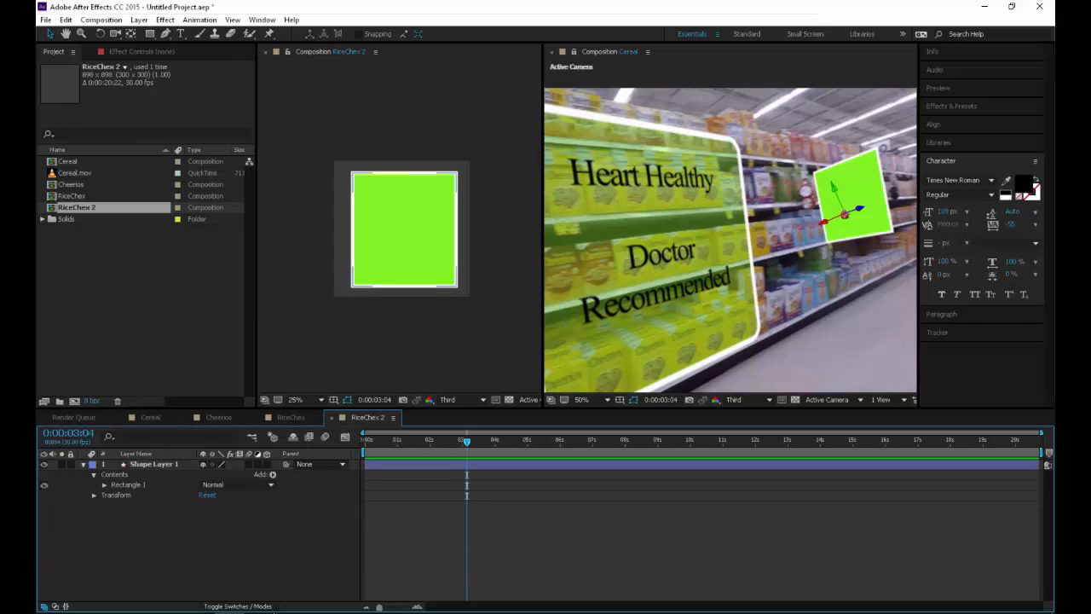
left_click(404, 230)
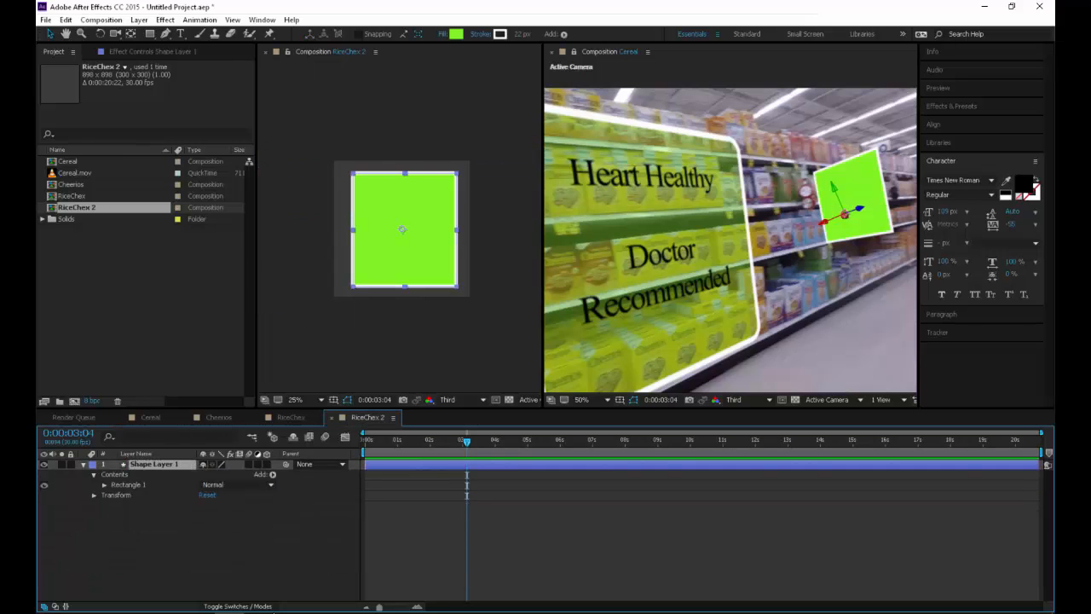
left_click(104, 485)
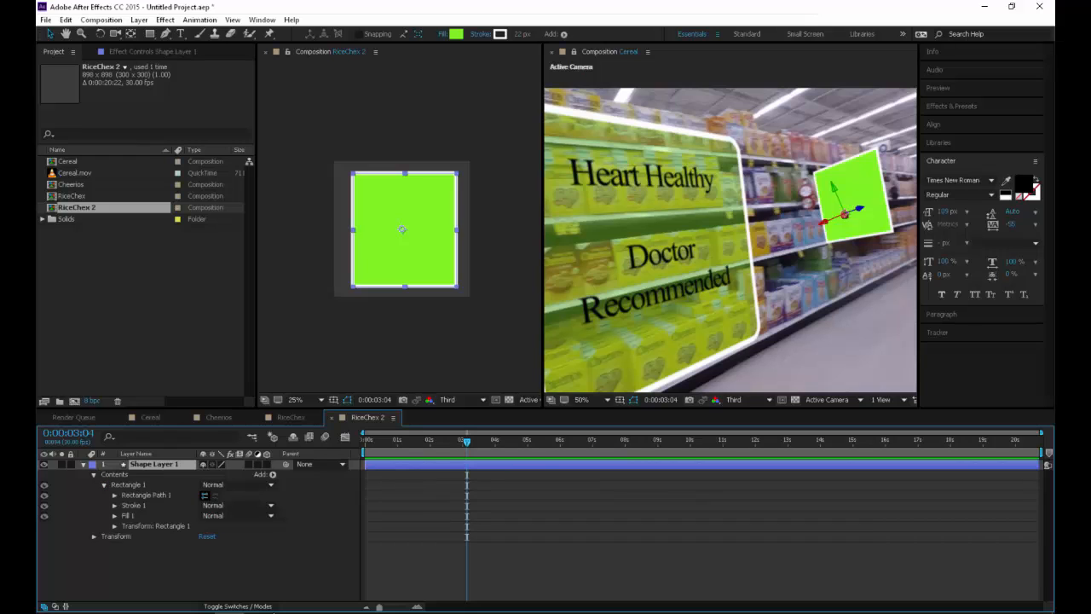
left_click(114, 495)
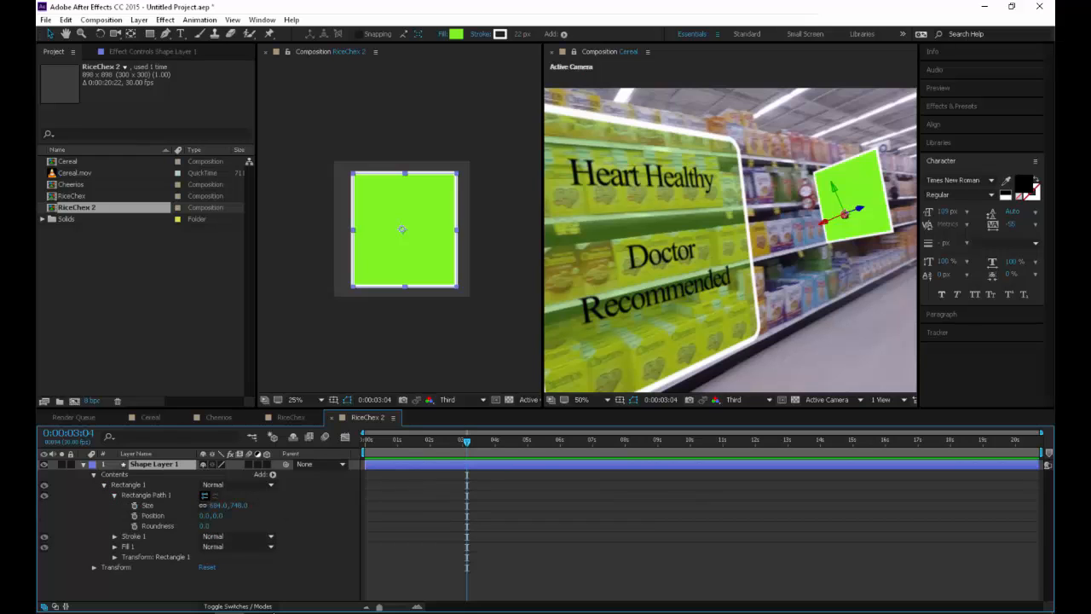
left_click_drag(205, 526, 235, 526)
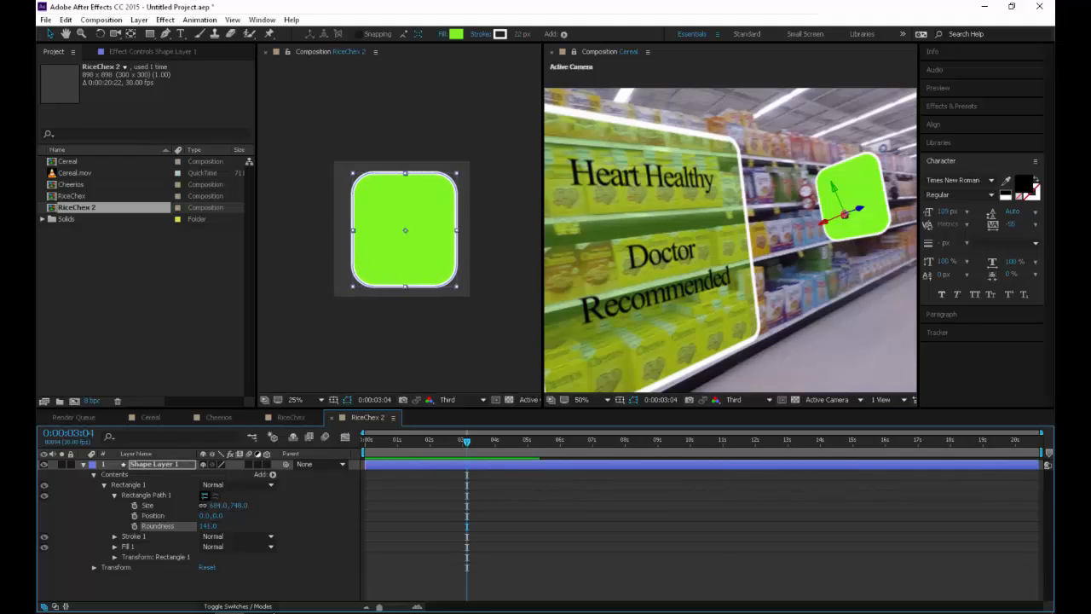
Set the rectangle's Stroke Width to 14 and its fill Opacity to 43%, and deselect the layer
left_click(115, 547)
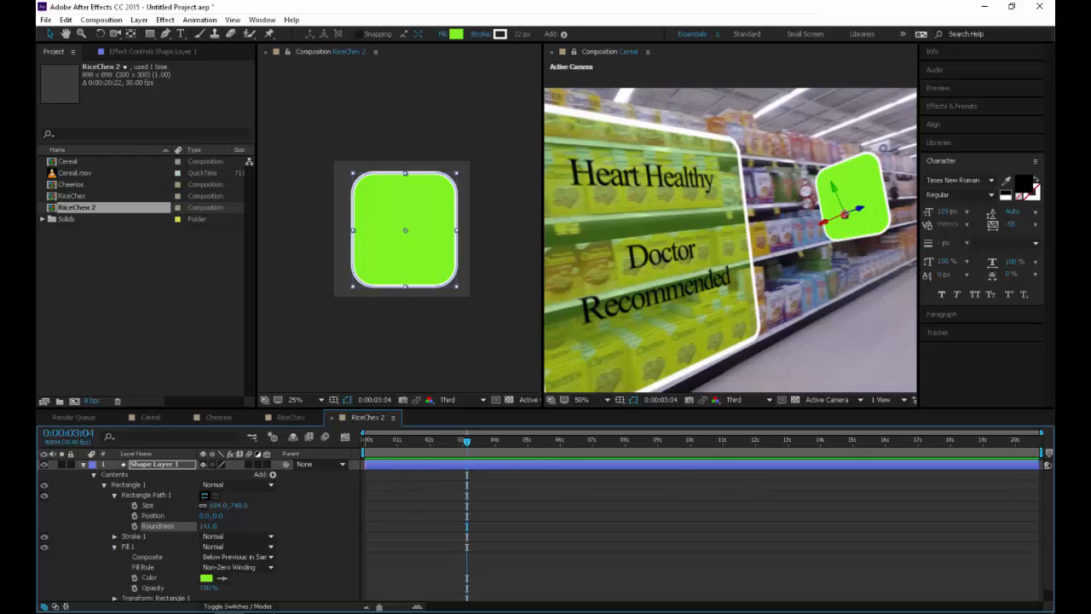
left_click(115, 536)
scroll(120, 537, "down", 2)
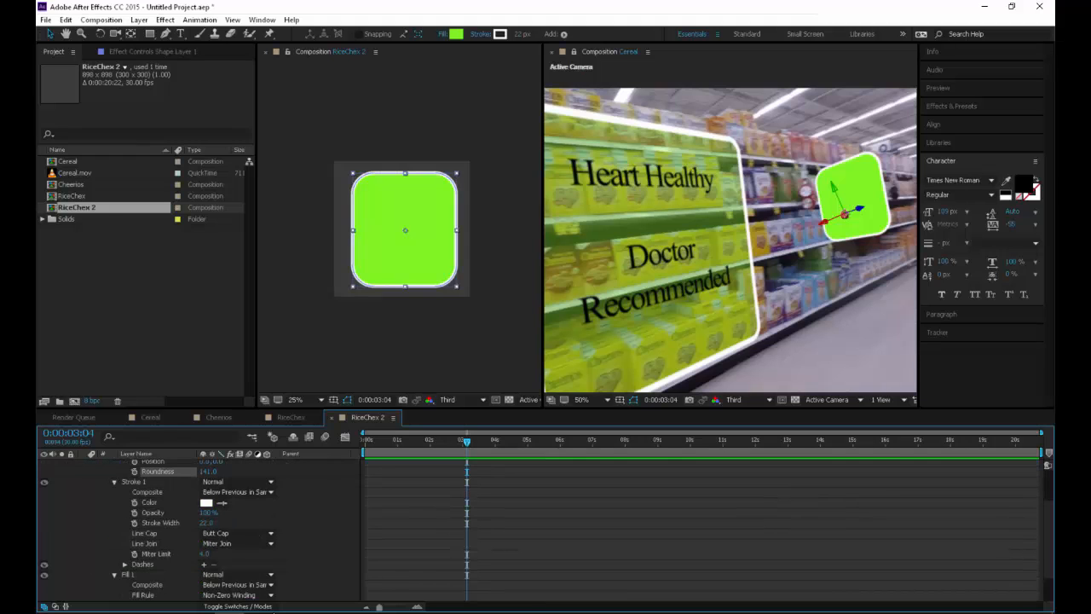
left_click_drag(206, 523, 201, 522)
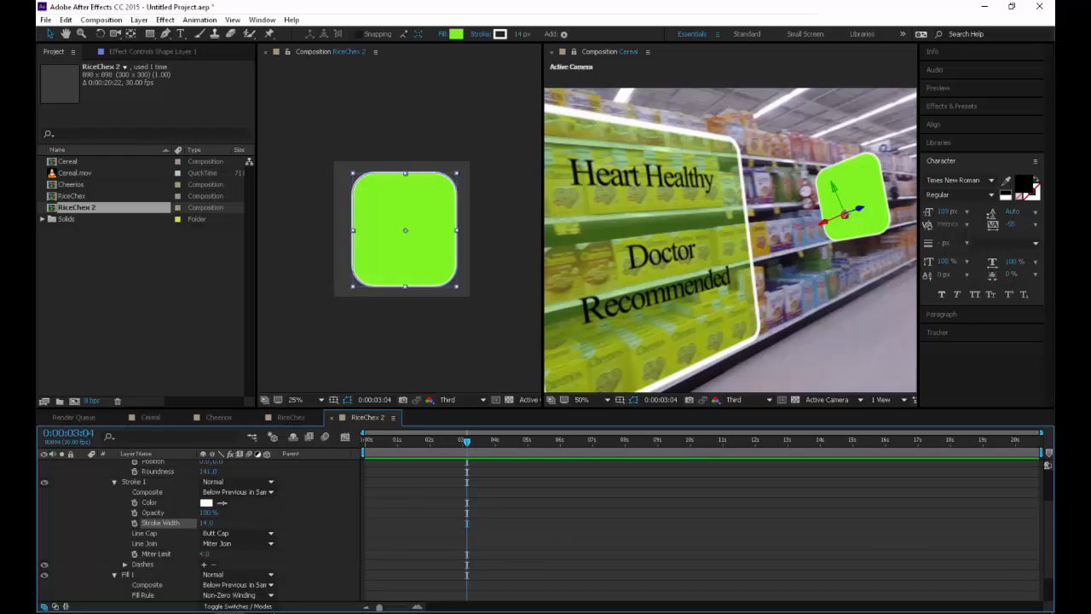
scroll(239, 550, "down", 2)
left_click_drag(207, 574, 159, 575)
key("ctrl+shift+a")
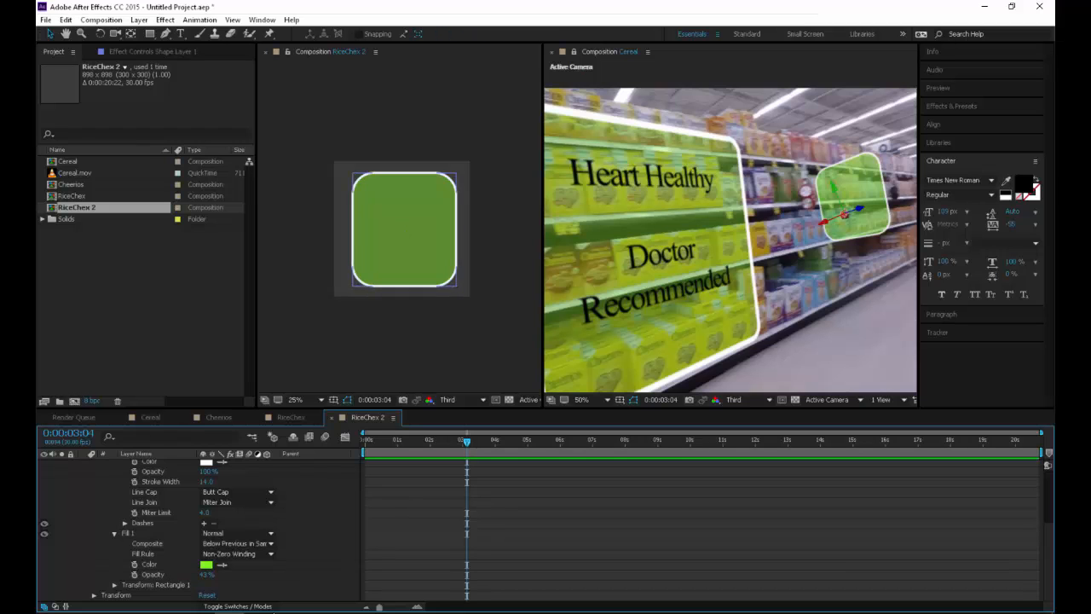
Change the rectangle's fill color to light blue 5EDDF8
left_click(207, 564)
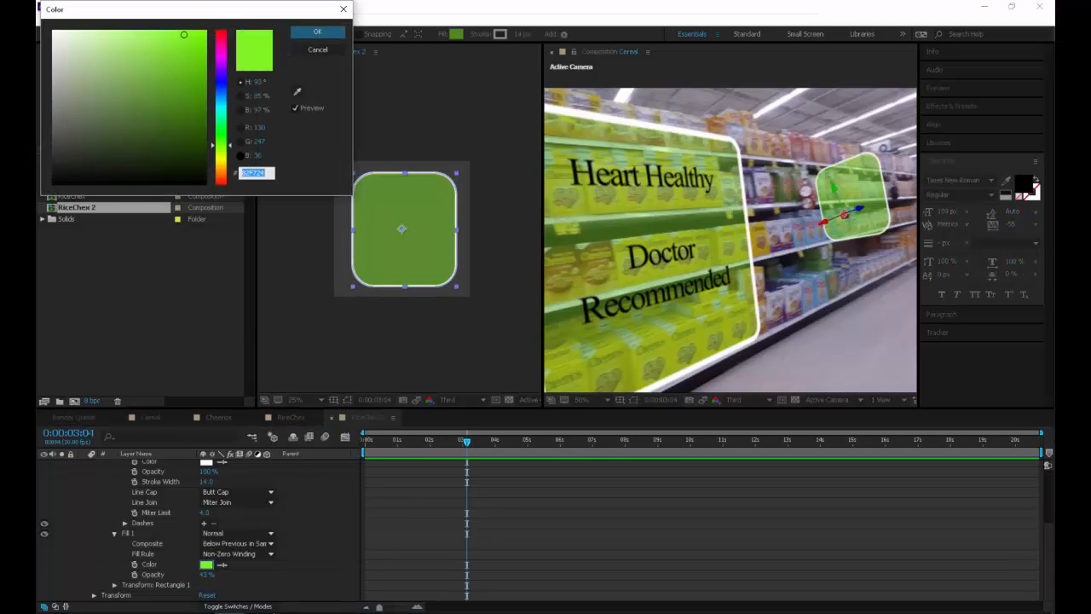
type("24A5F7")
key("Tab")
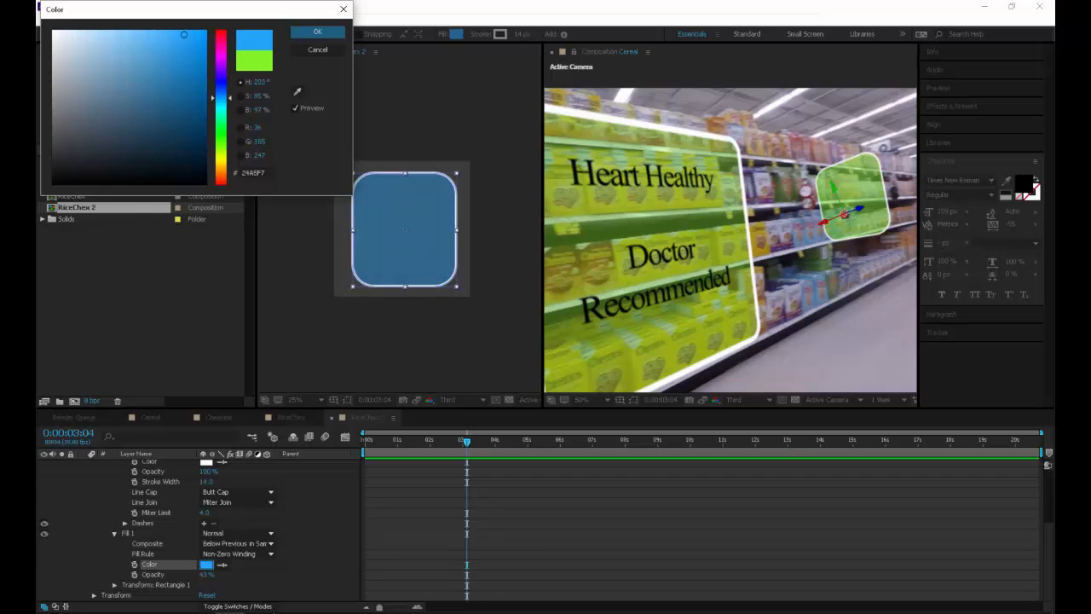
left_click_drag(221, 98, 221, 103)
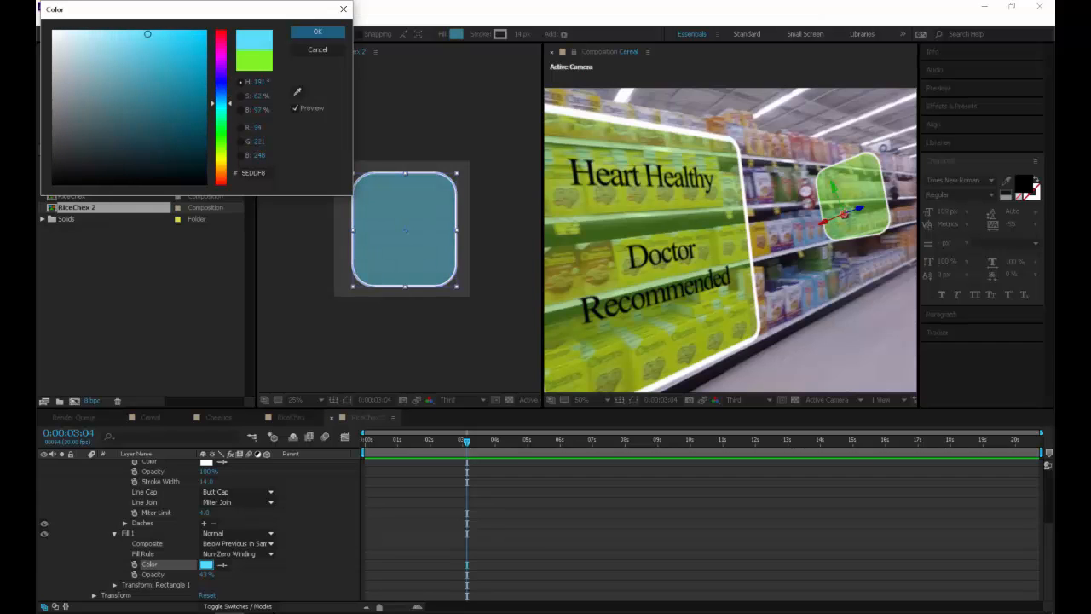
left_click(317, 31)
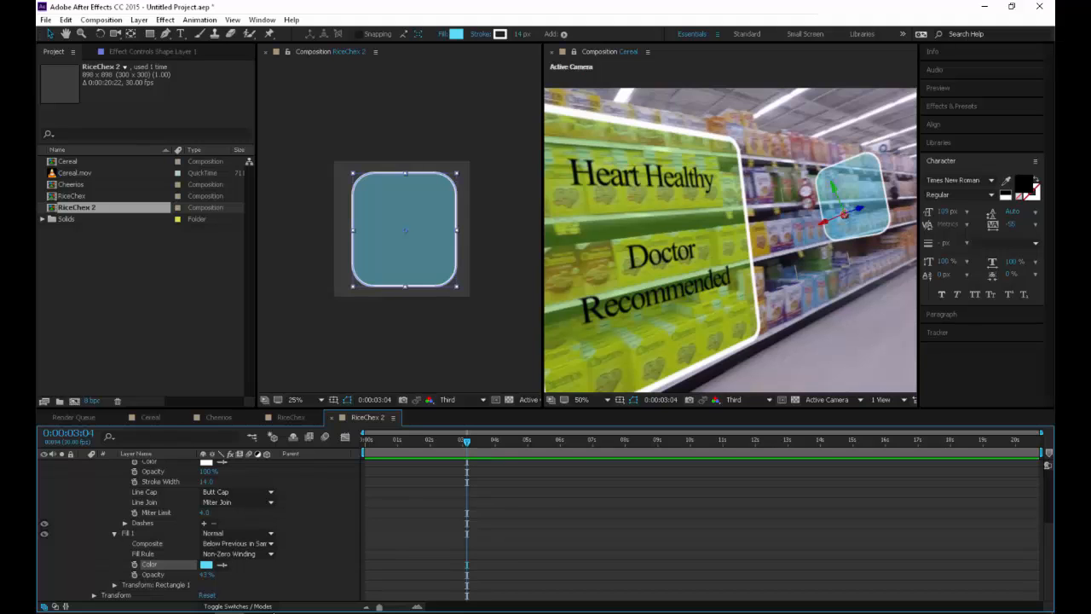
Add a text box inside the blue panel reading "This is my text", a blank line and "Item on Sale", and select all its text
key("ctrl+t")
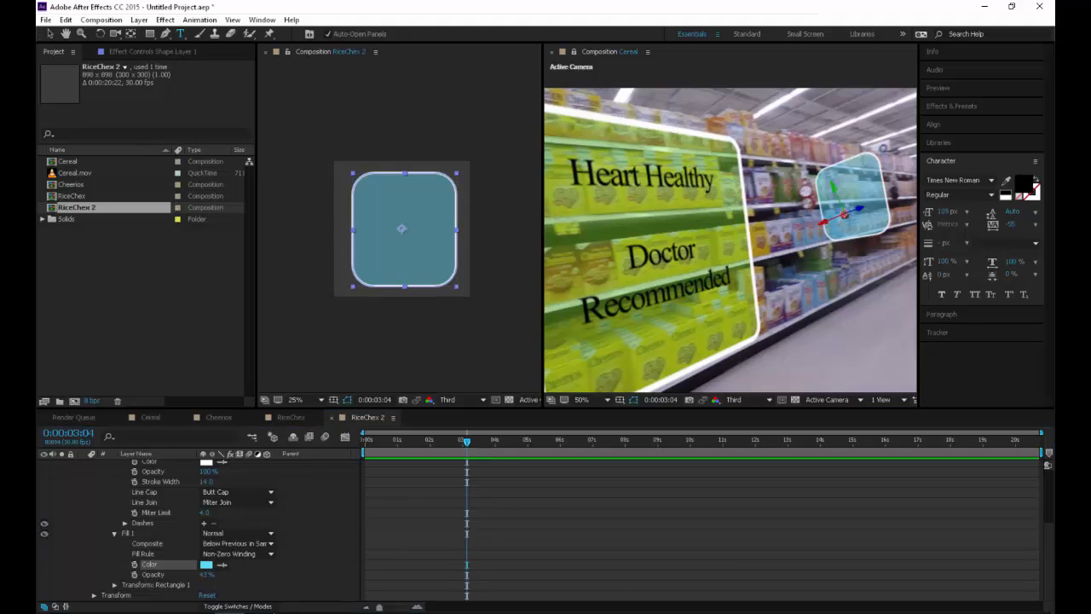
left_click_drag(365, 188, 444, 278)
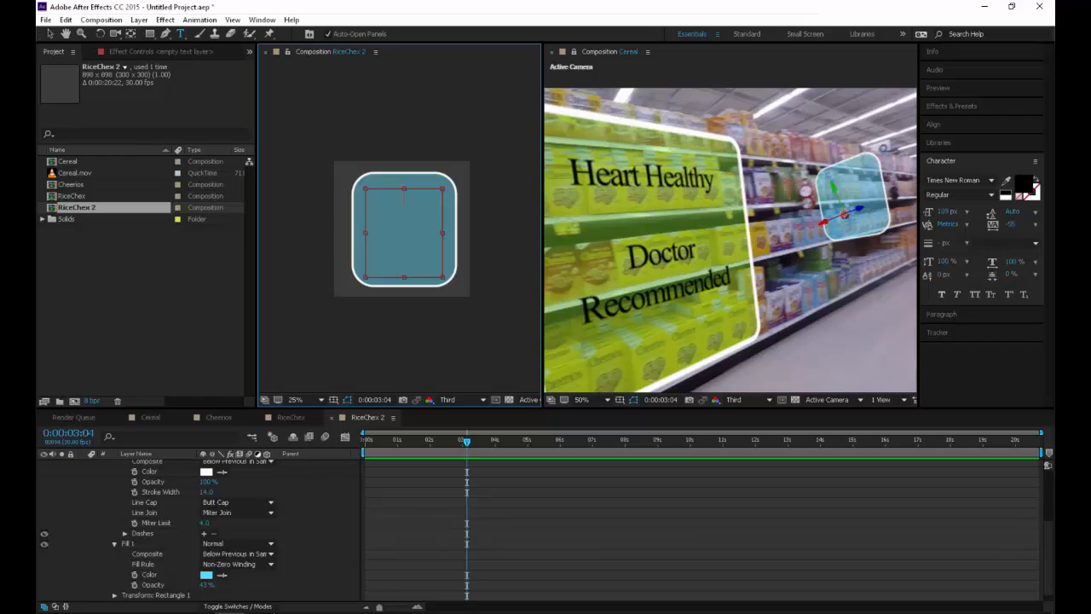
type("This is my")
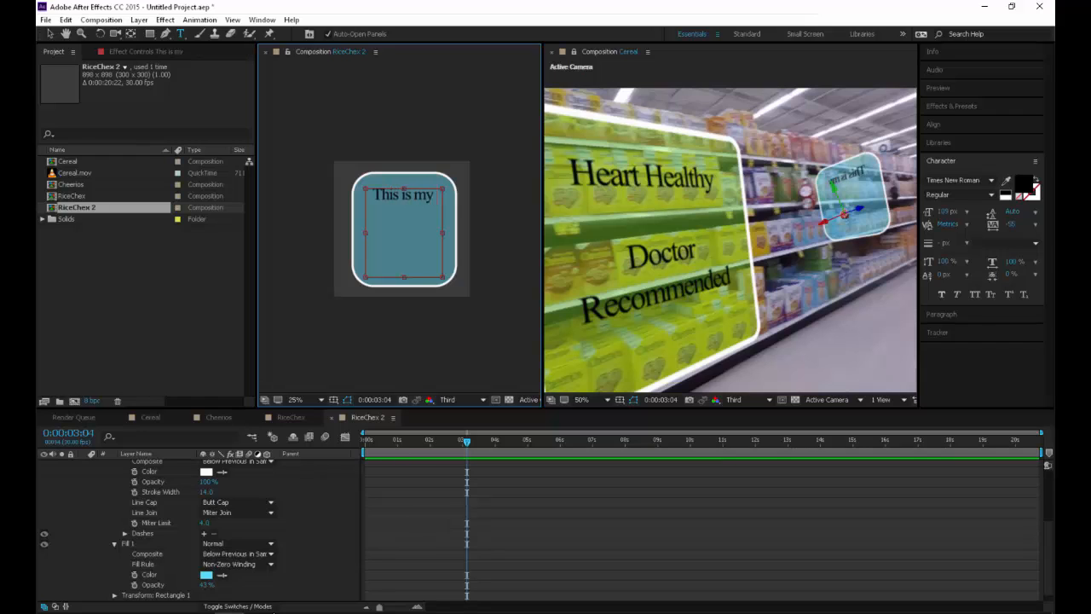
type(" text")
key("Return")
key("Return")
type("Item")
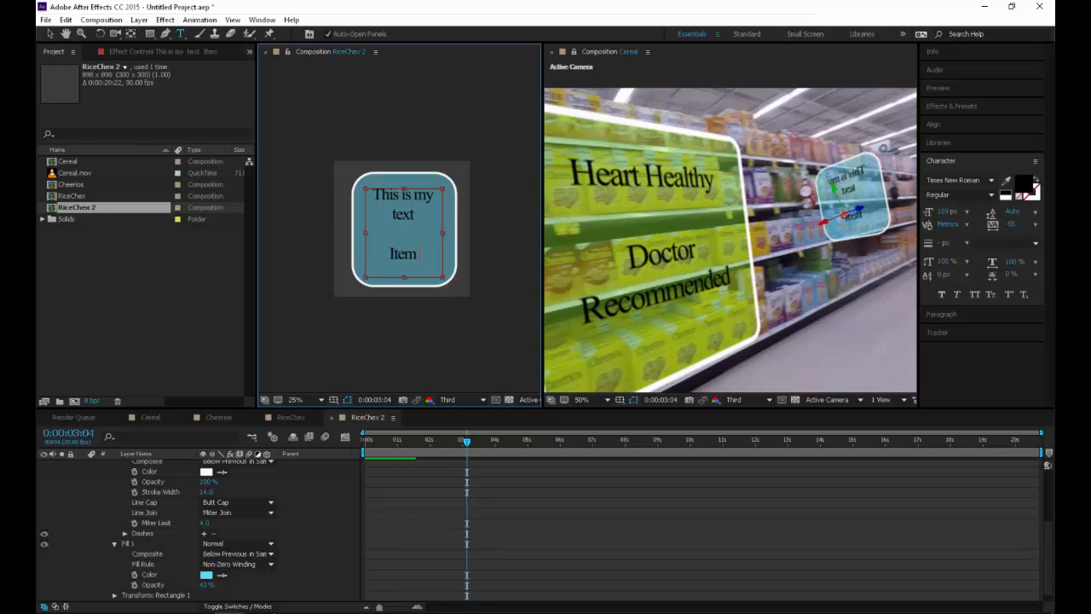
type(" on Sale")
key("ctrl+a")
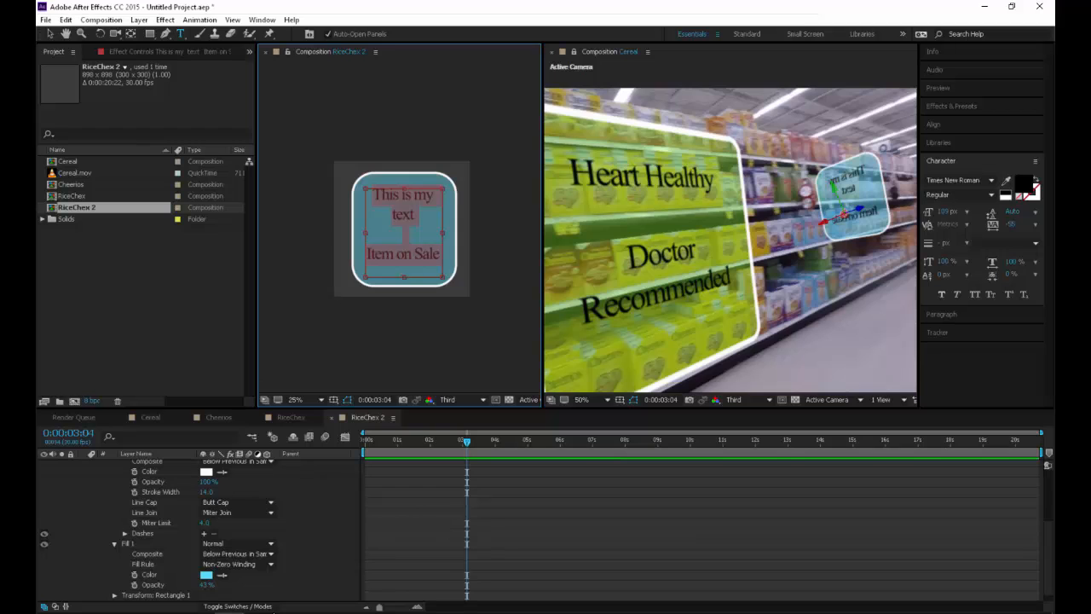
Delete the selected text from the blue panel and undo the stray text box drawn in the Cereal view
scroll(731, 230, "up", 1)
key("BackSpace")
left_click_drag(696, 188, 870, 208)
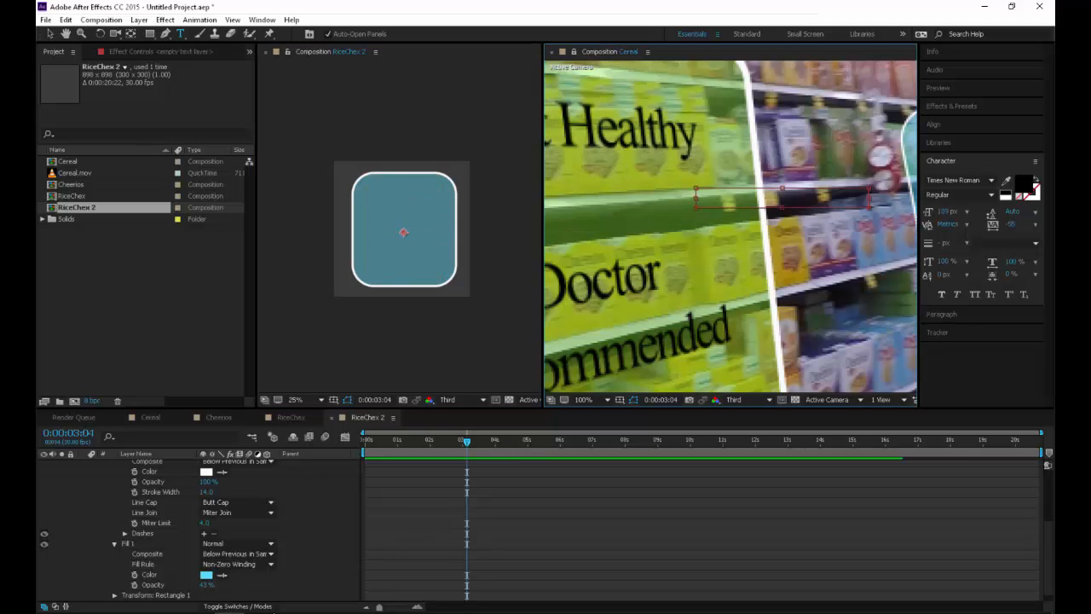
key("ctrl+z")
key("ctrl+z")
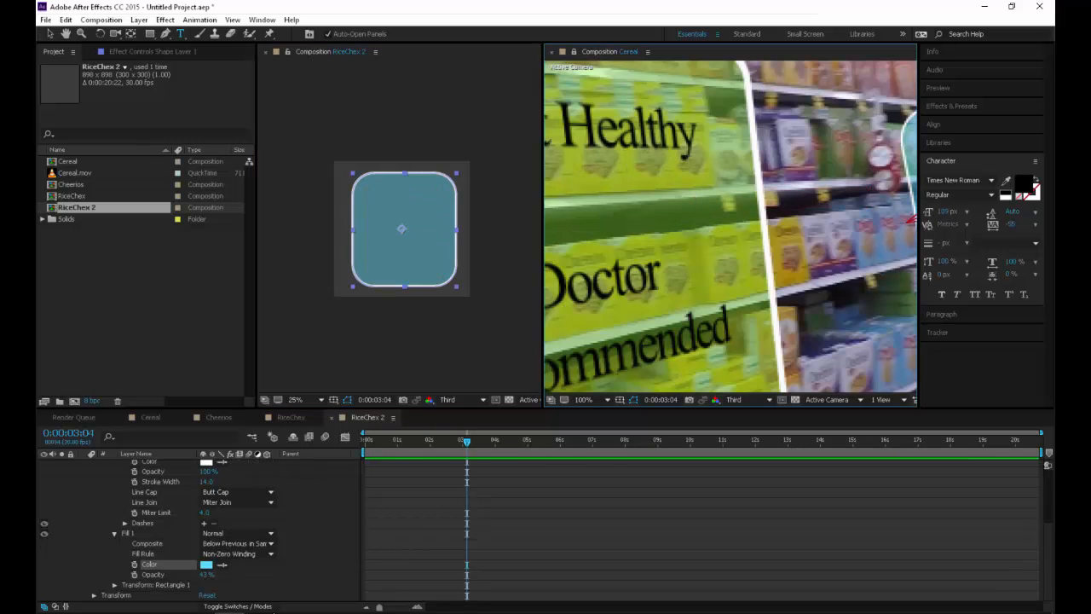
Draw a text box inside the blue panel and enter "This is my text", a blank line and "Sale Item"
left_click_drag(368, 190, 443, 274)
type("This i")
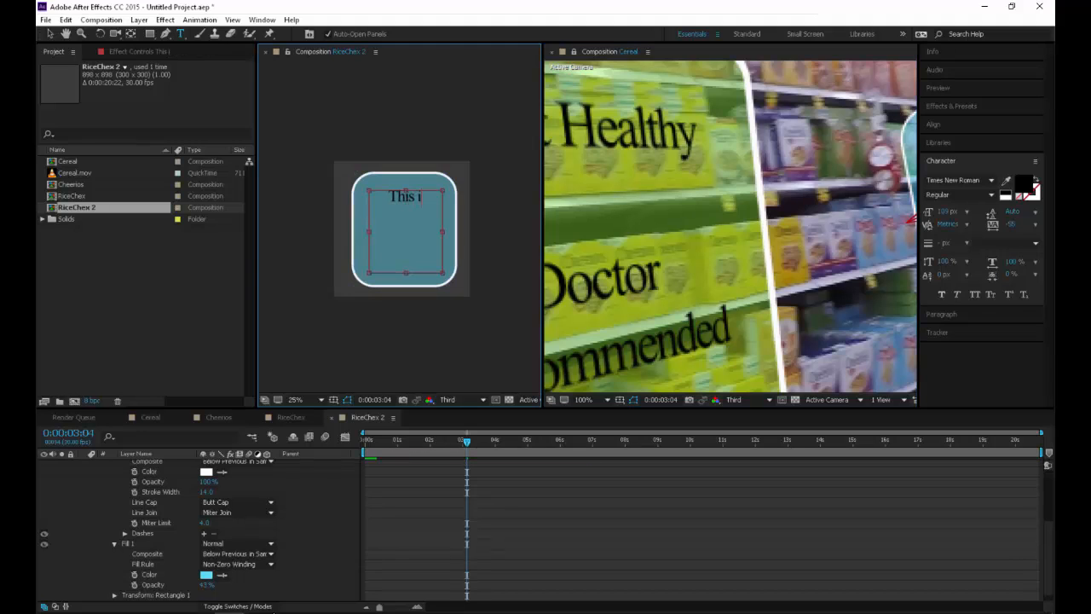
type("s my testext")
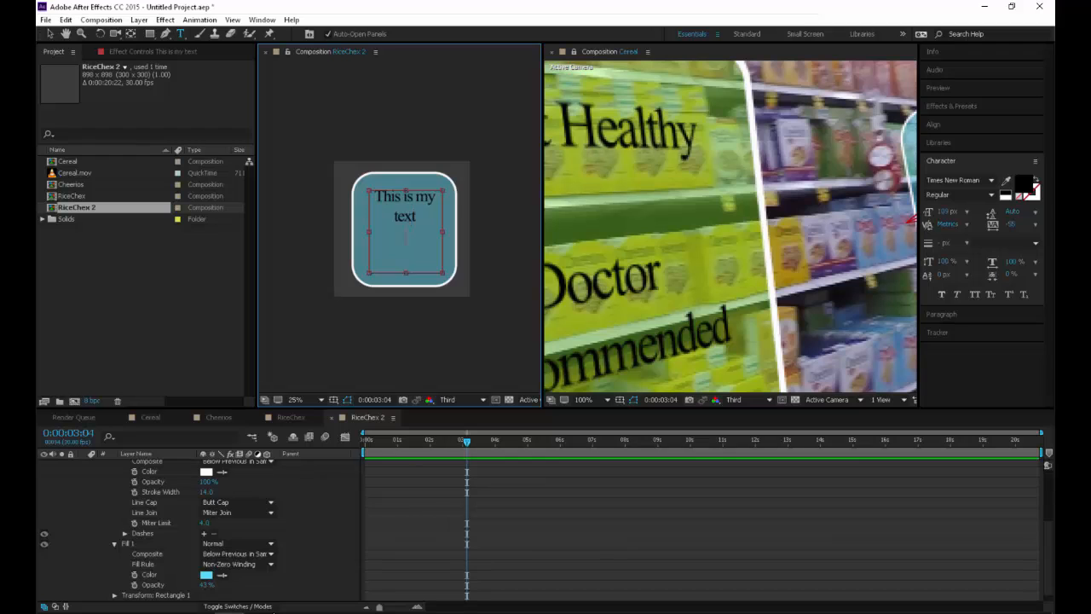
key("Return")
key("Return")
type("Sale Item")
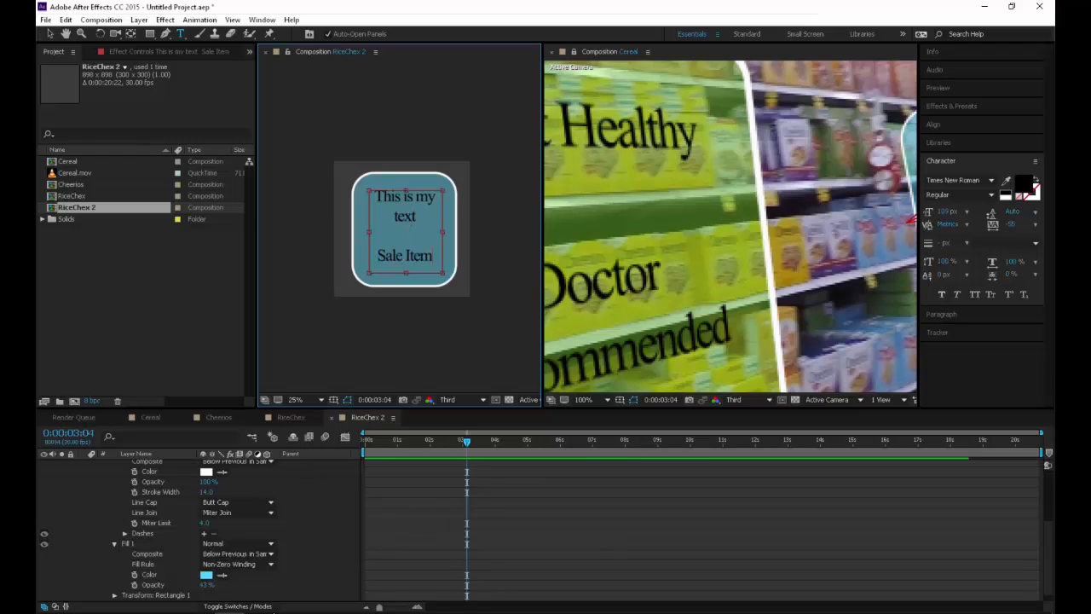
left_click(321, 529)
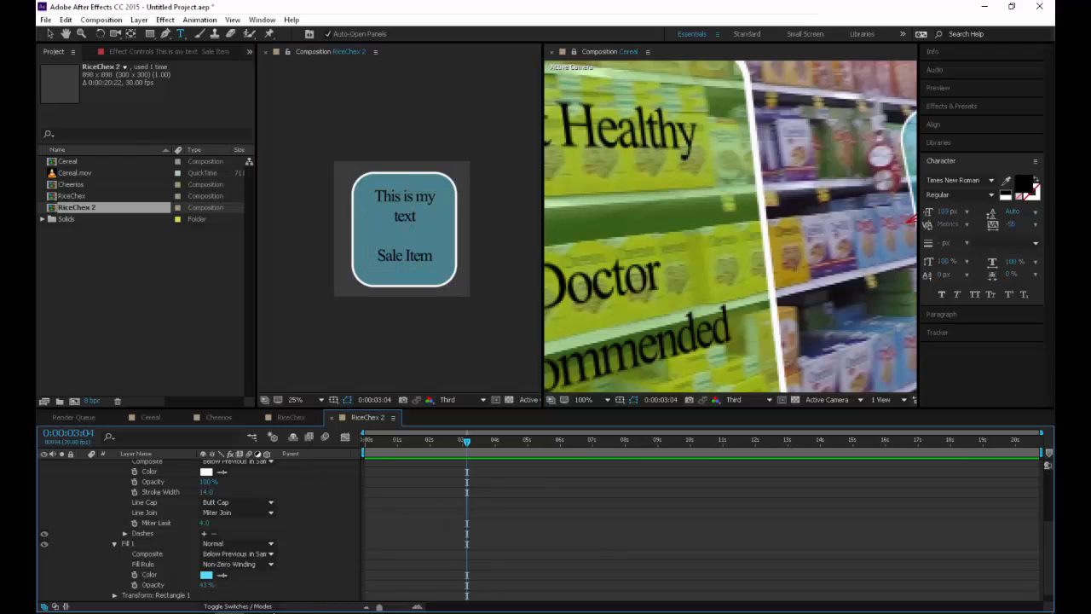
Return to the Cereal composition and reset the Essentials workspace to its saved layout
scroll(730, 226, "down", 1)
left_click_drag(818, 220, 699, 230)
scroll(682, 228, "up", 1)
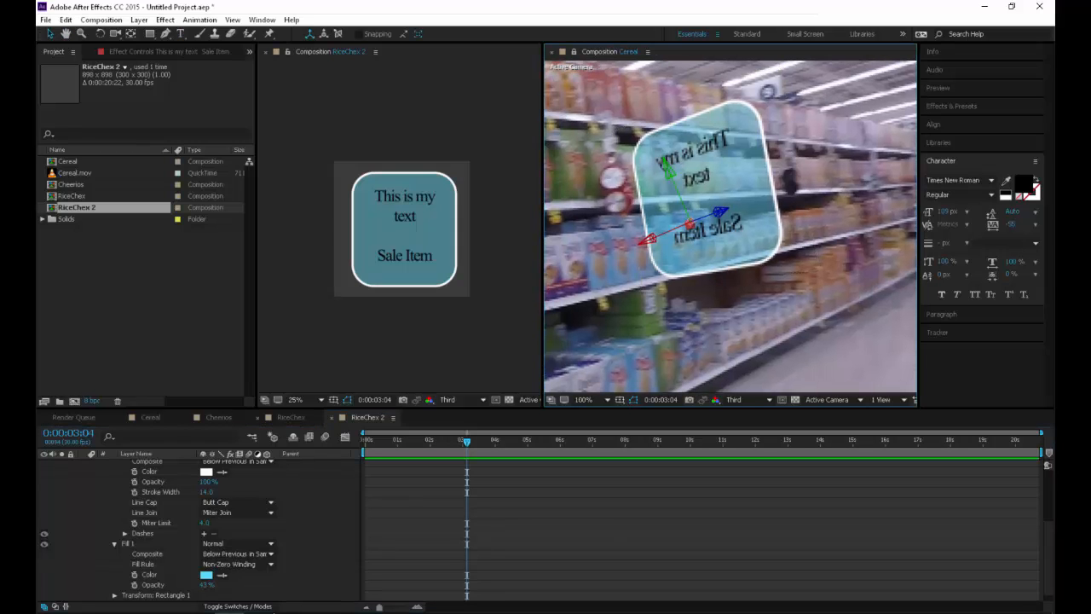
left_click(291, 418)
scroll(196, 528, "up", 3)
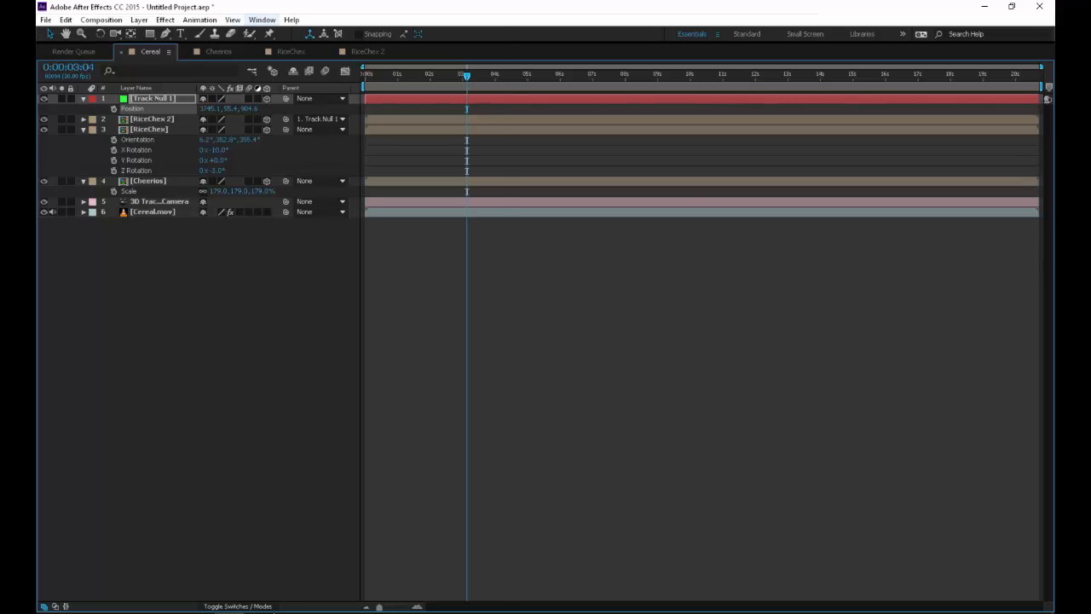
left_click(262, 18)
mouse_move(324, 31)
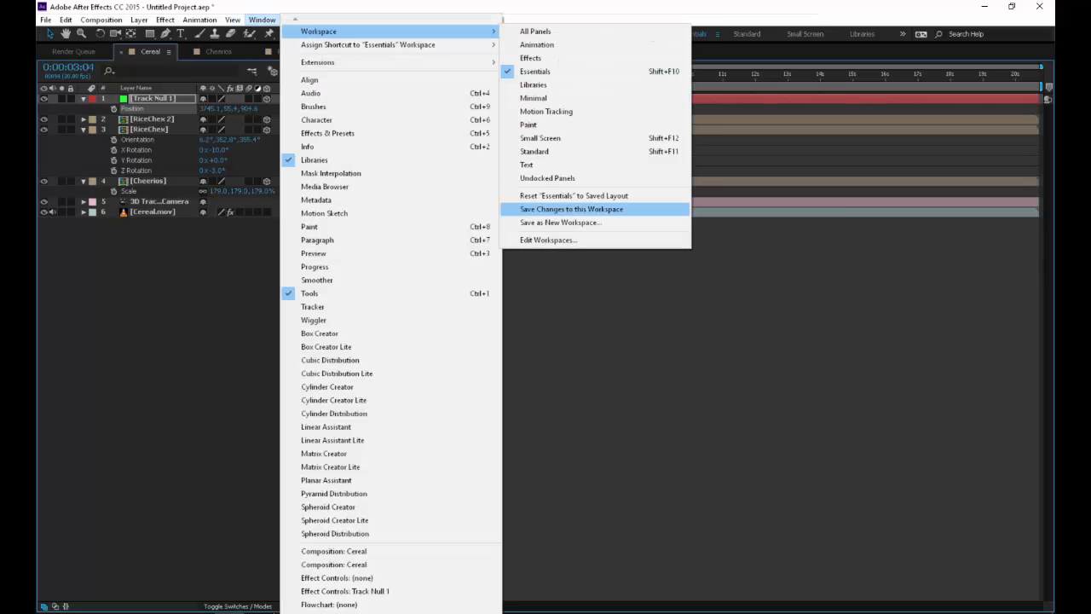
left_click(574, 195)
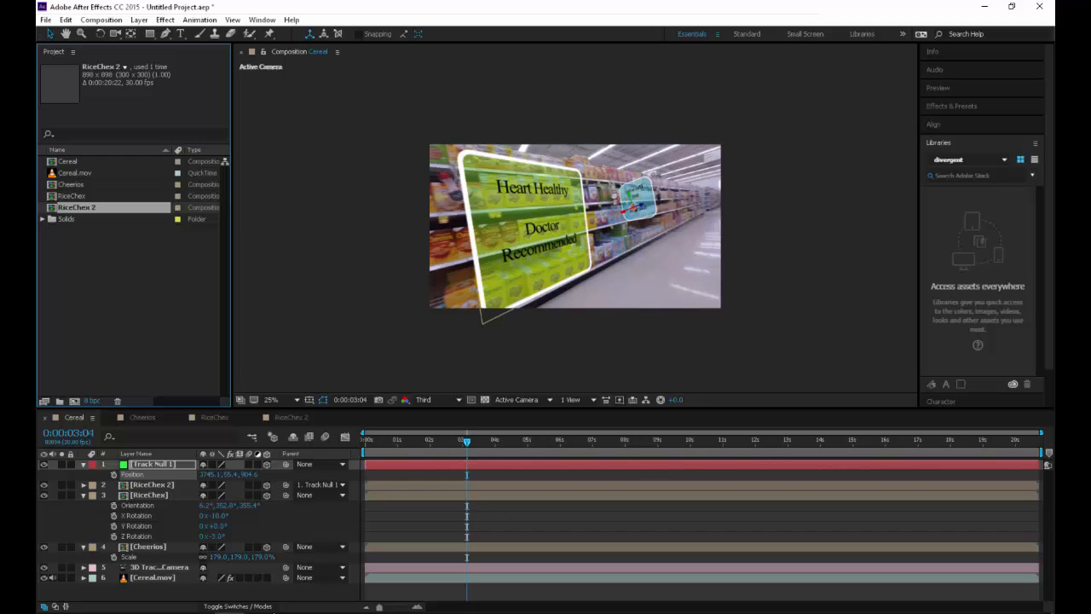
Open a second viewer for the Cereal composition beside the existing one
left_click(262, 19)
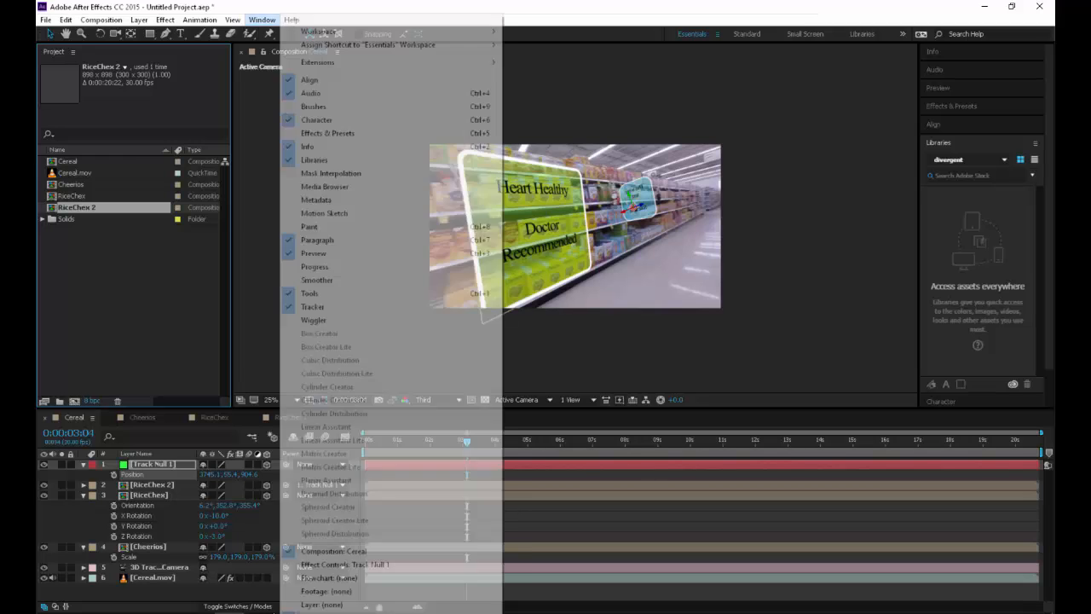
left_click(84, 417)
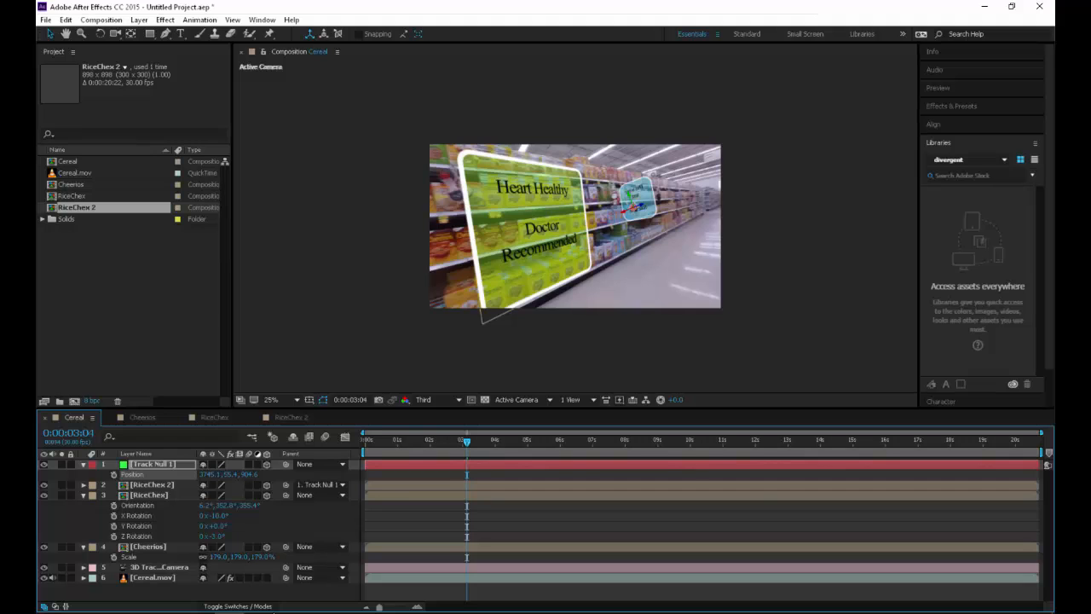
left_click(291, 418)
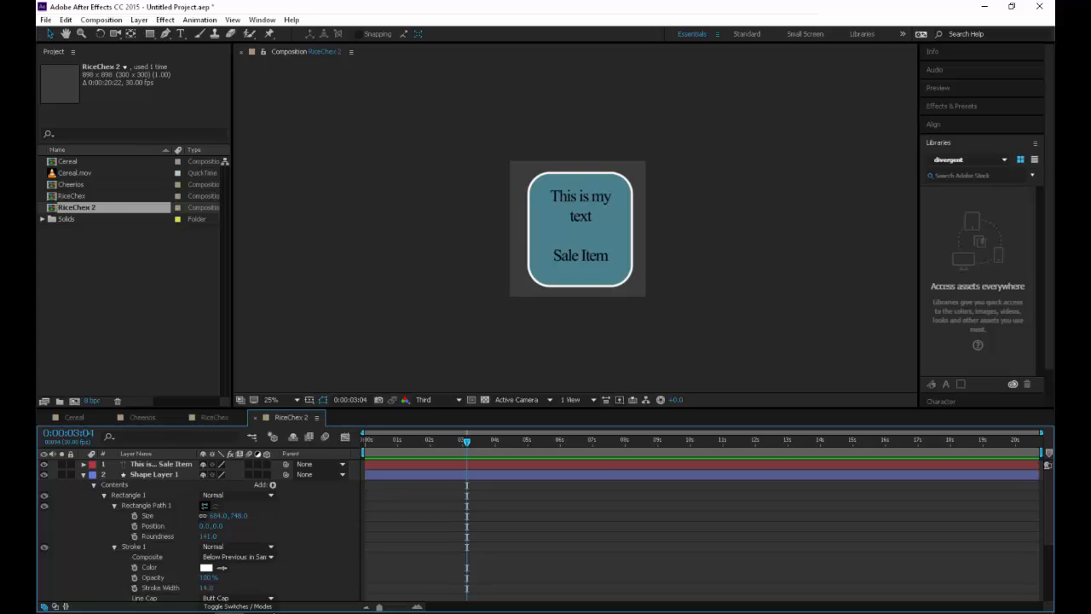
double_click(68, 161)
left_click(262, 19)
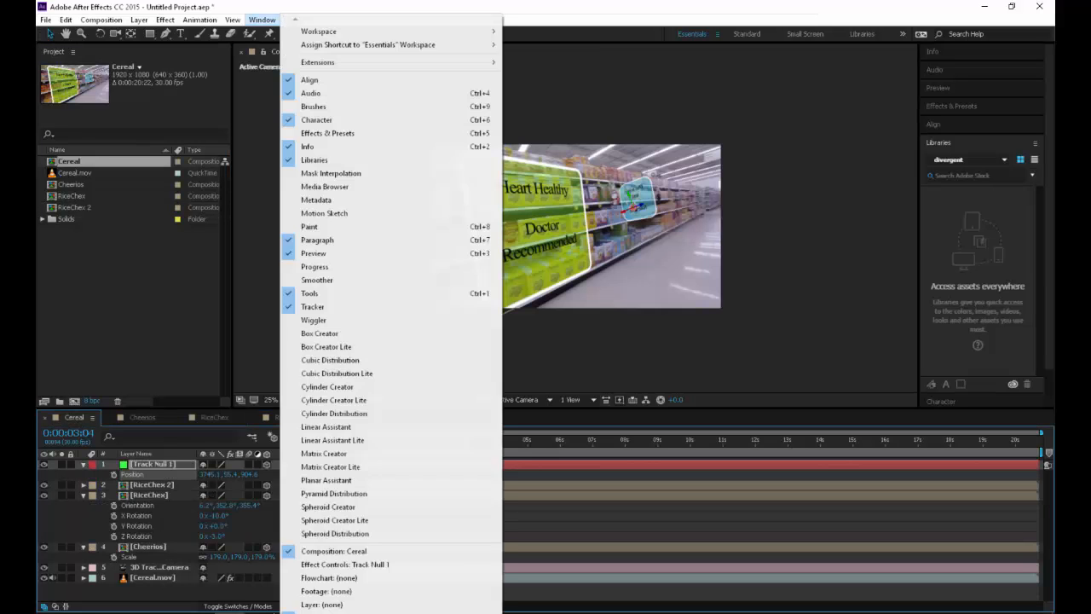
mouse_move(233, 19)
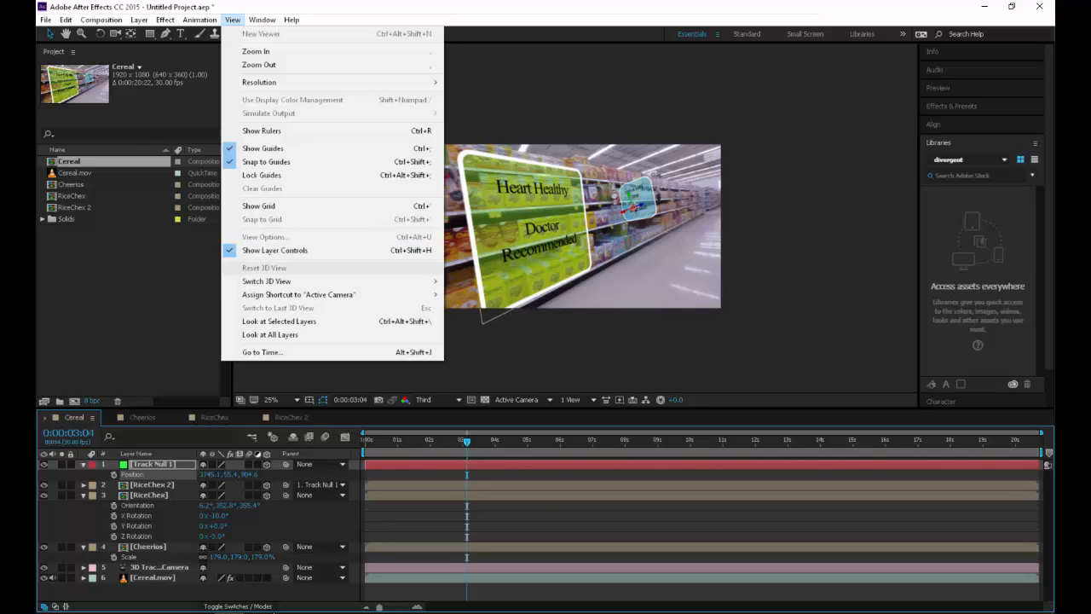
mouse_move(324, 294)
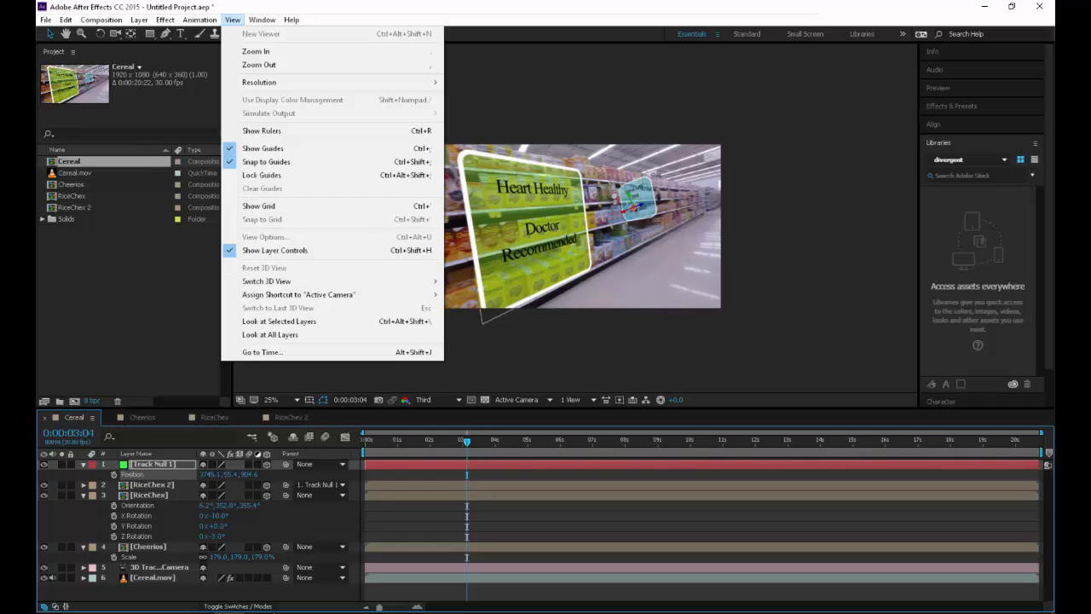
left_click(158, 578)
left_click(262, 19)
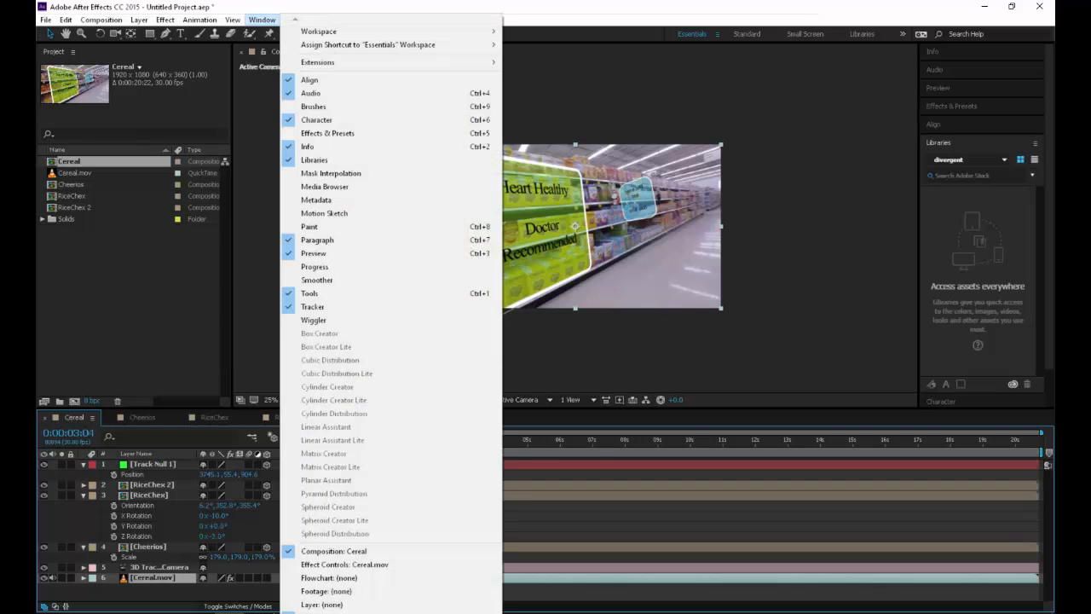
left_click(233, 19)
left_click(298, 99)
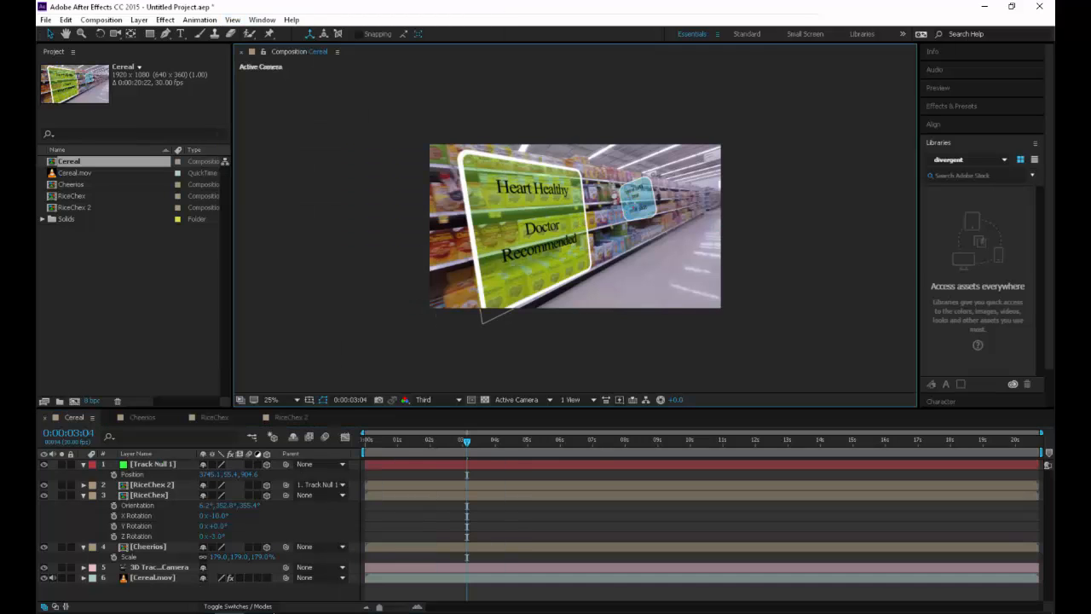
left_click(235, 20)
left_click(261, 33)
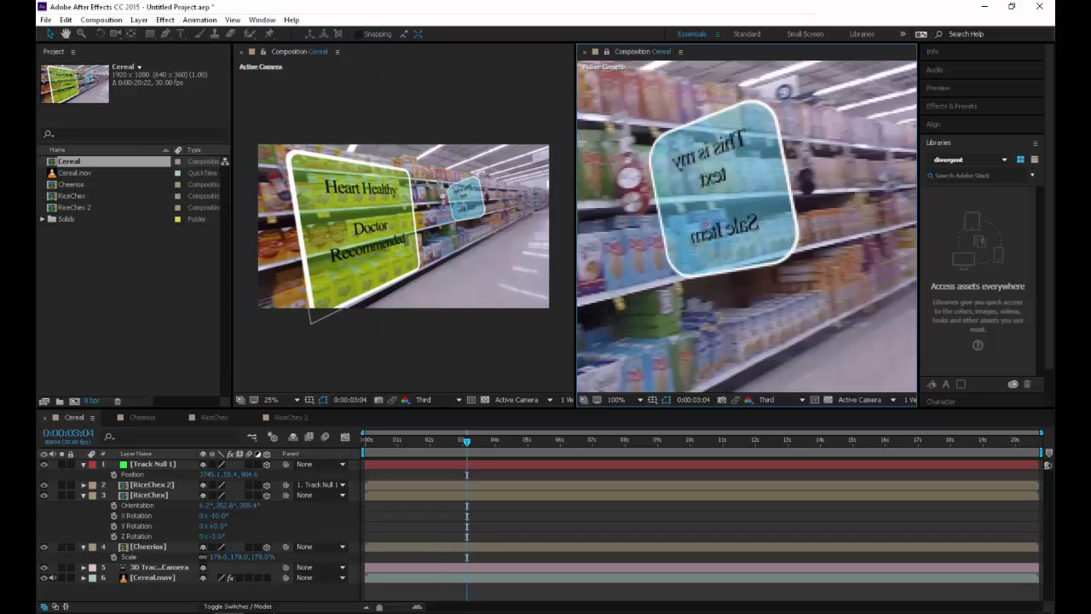
Reveal the RiceChex 2 layer's Scale in Cereal, unlink its proportions and set the horizontal scale to -100%
scroll(747, 227, "down", 1)
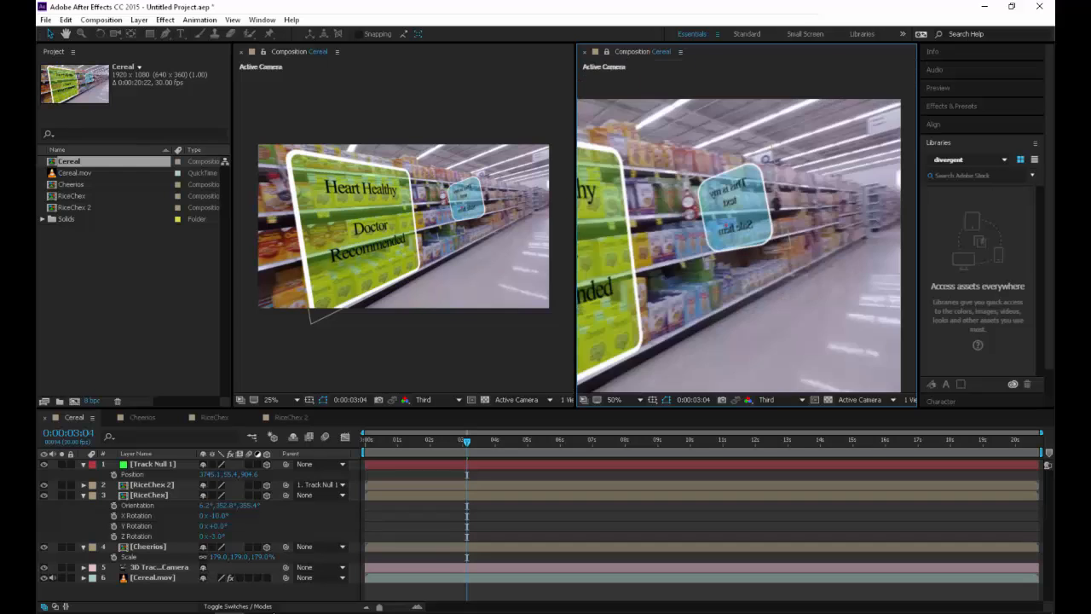
scroll(746, 227, "up", 2)
scroll(404, 227, "up", 4)
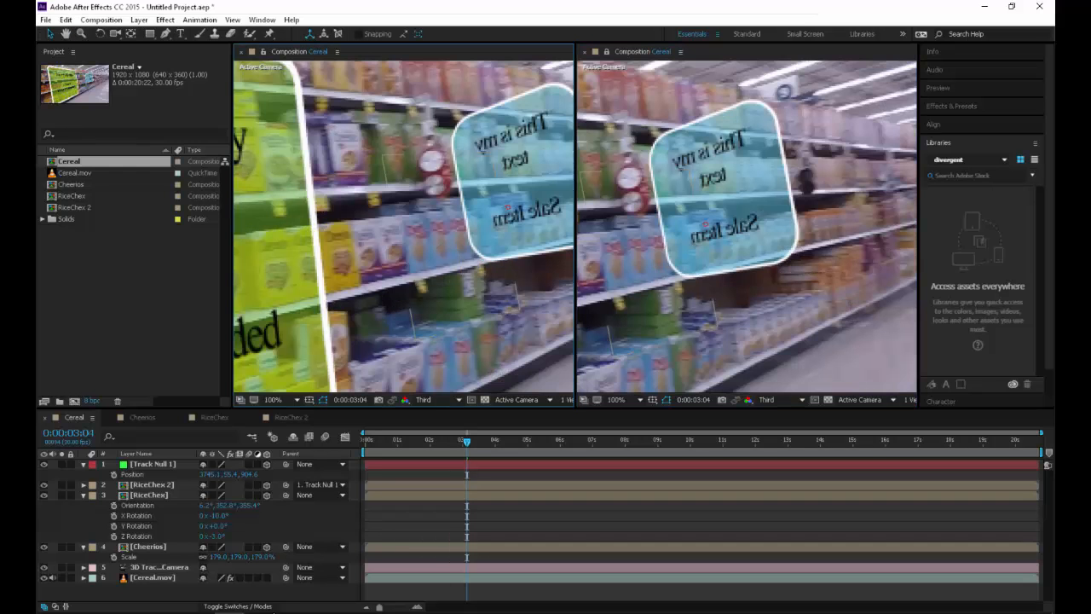
left_click_drag(426, 222, 380, 231)
left_click(152, 485)
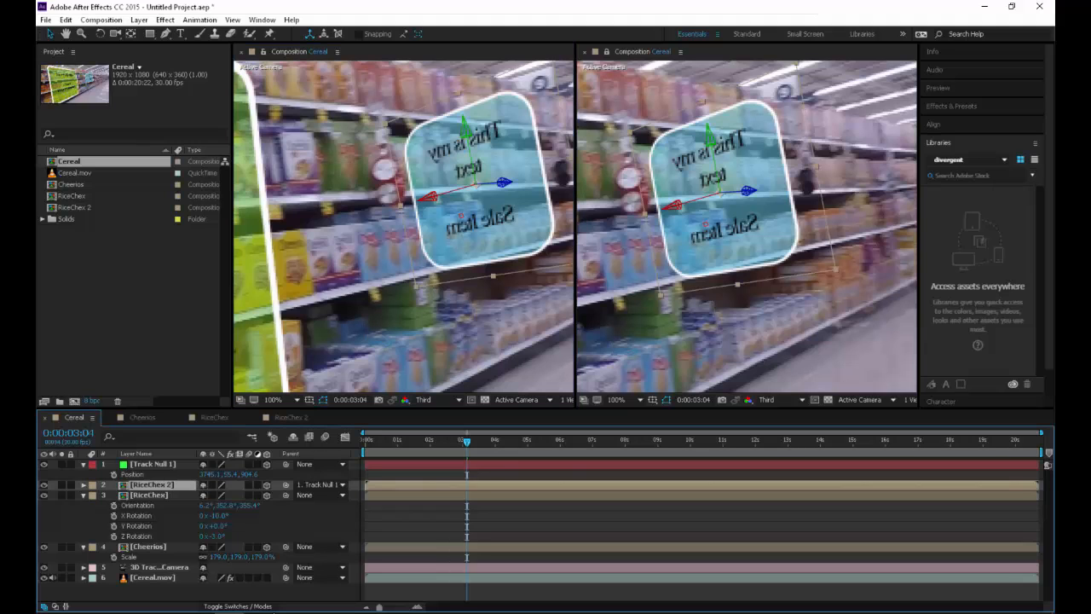
key("s")
key("ctrl+shift+a")
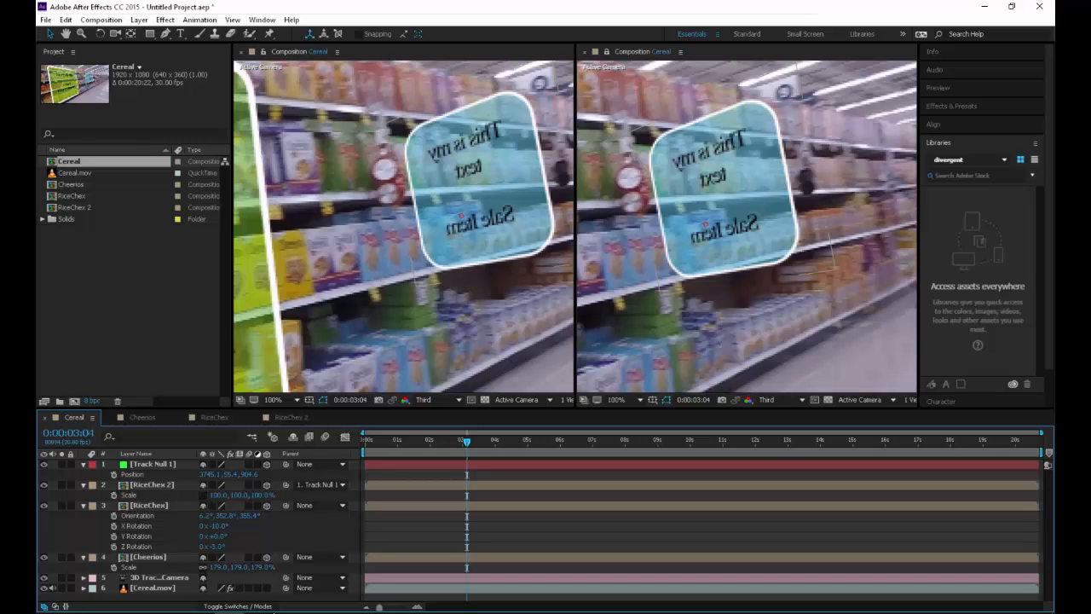
left_click(219, 495)
type("-100")
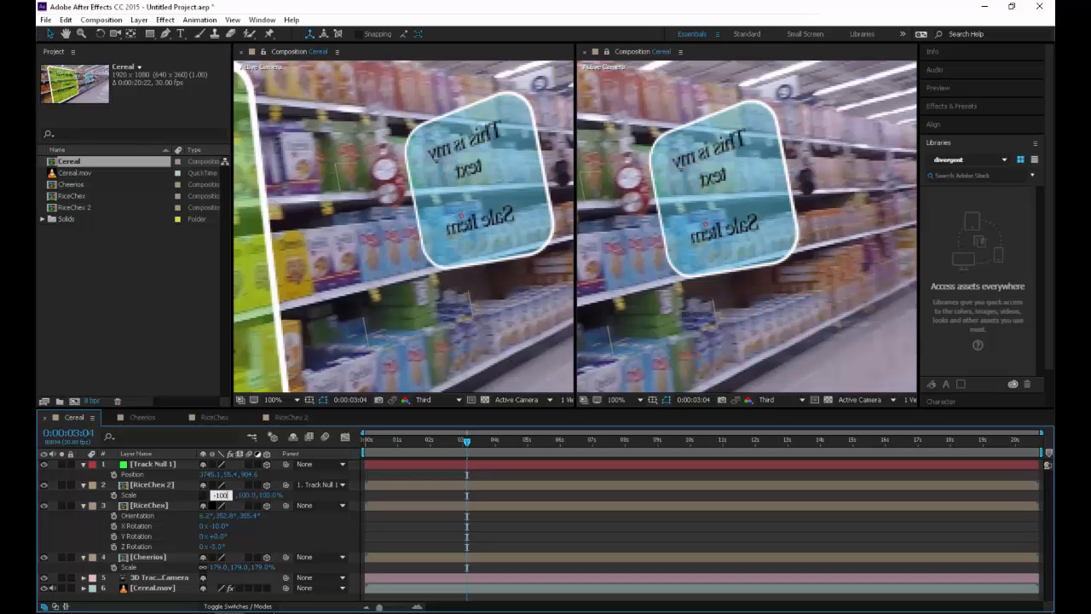
key("Return")
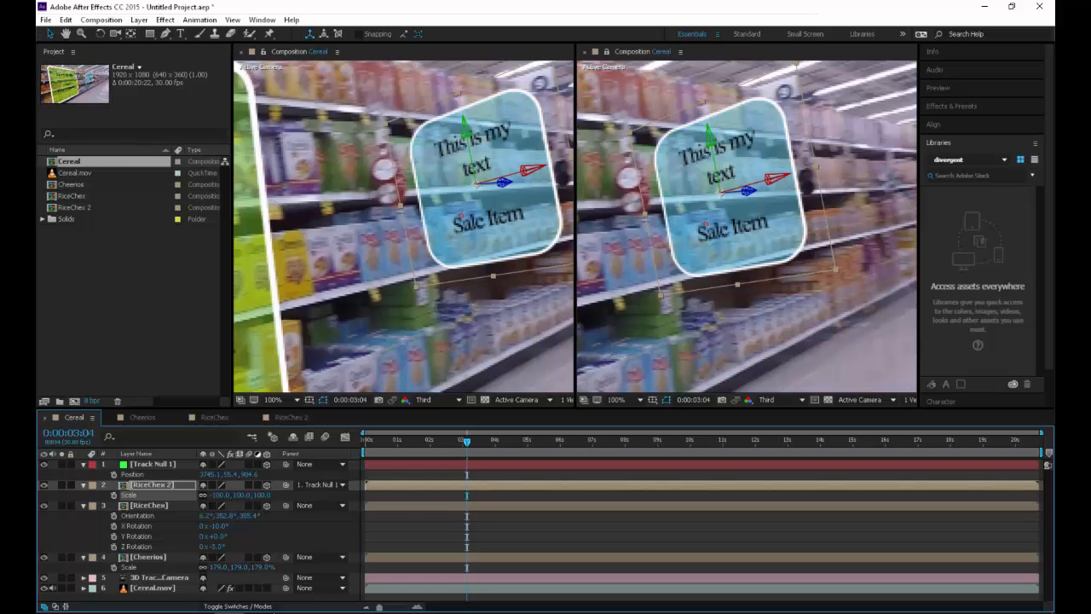
Play the Cereal composition up to 0:00:05:24 and examine how the blue panel tracks beside the dashed outline
key("space")
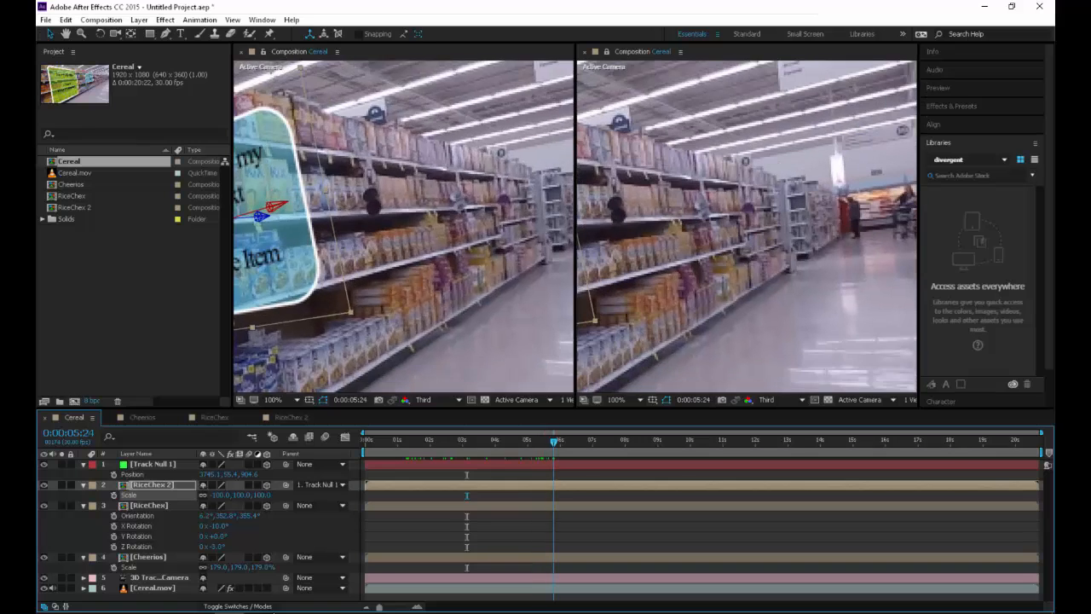
key("space")
scroll(404, 226, "down", 1)
left_click_drag(341, 224, 447, 216)
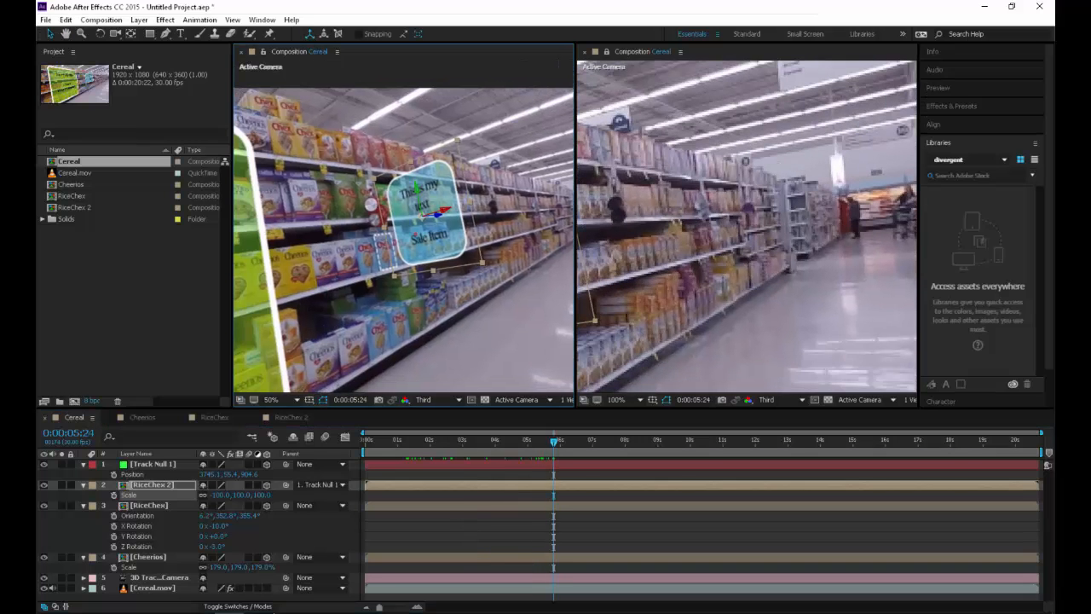
In the RiceChex 2 composition, add Trim Paths to the contents of Shape Layer 1
left_click(291, 418)
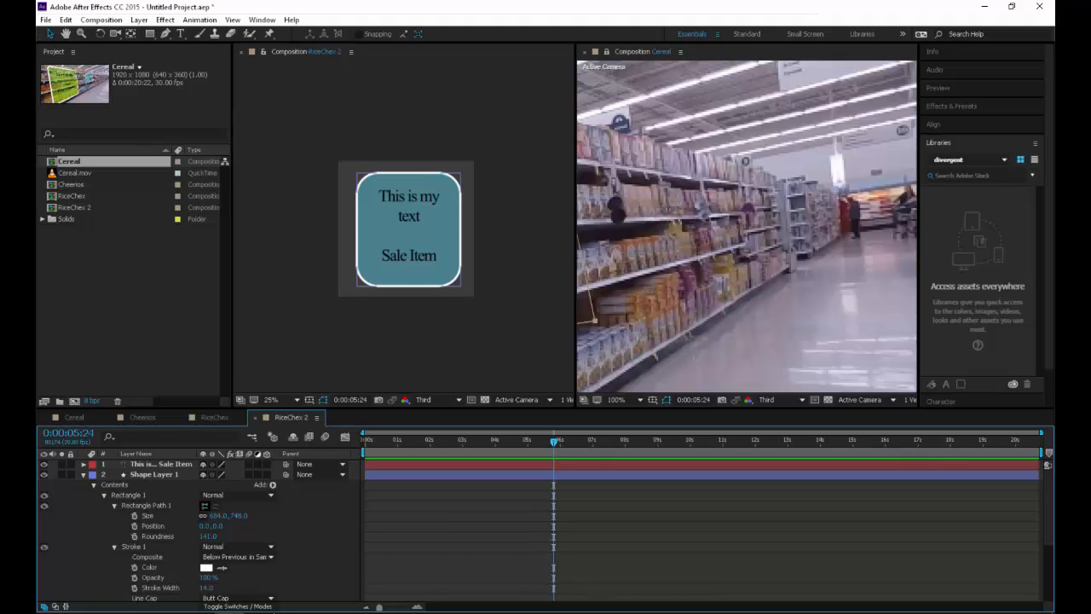
left_click(406, 228)
left_click(84, 475)
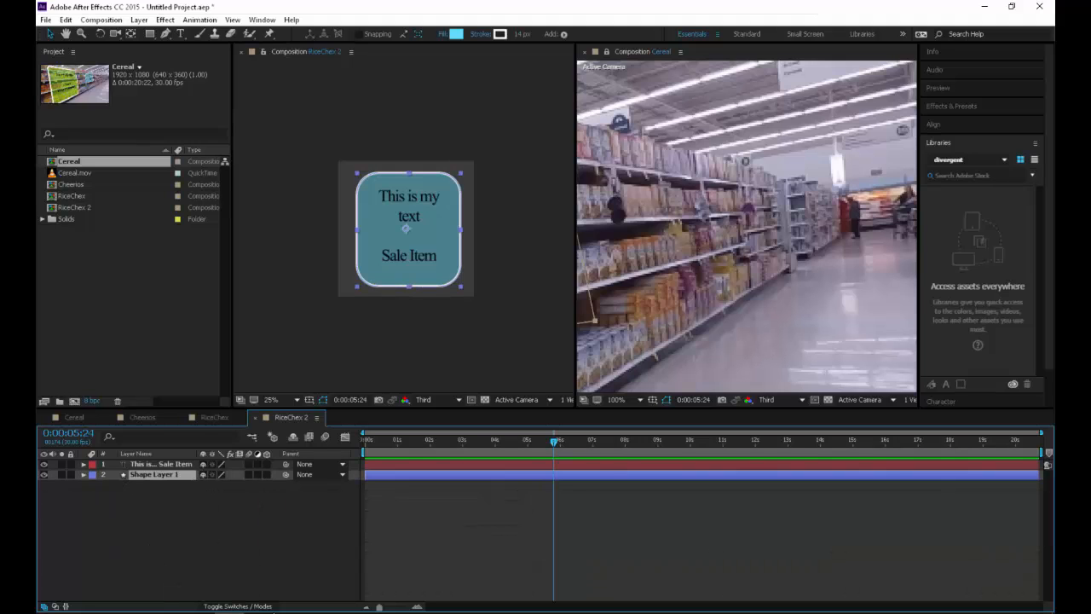
left_click(84, 474)
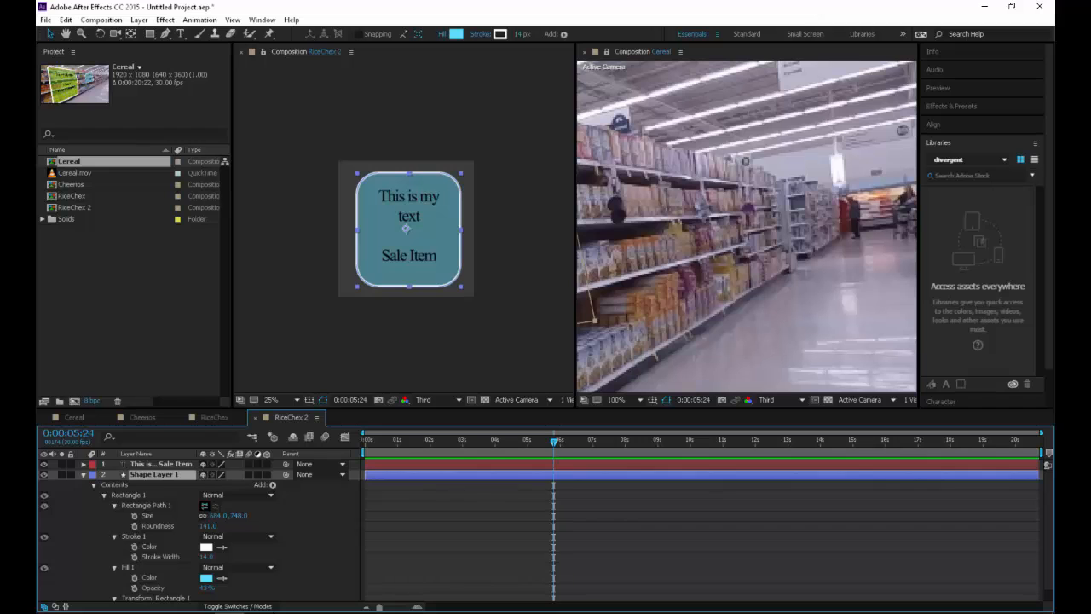
left_click(272, 484)
left_click(324, 419)
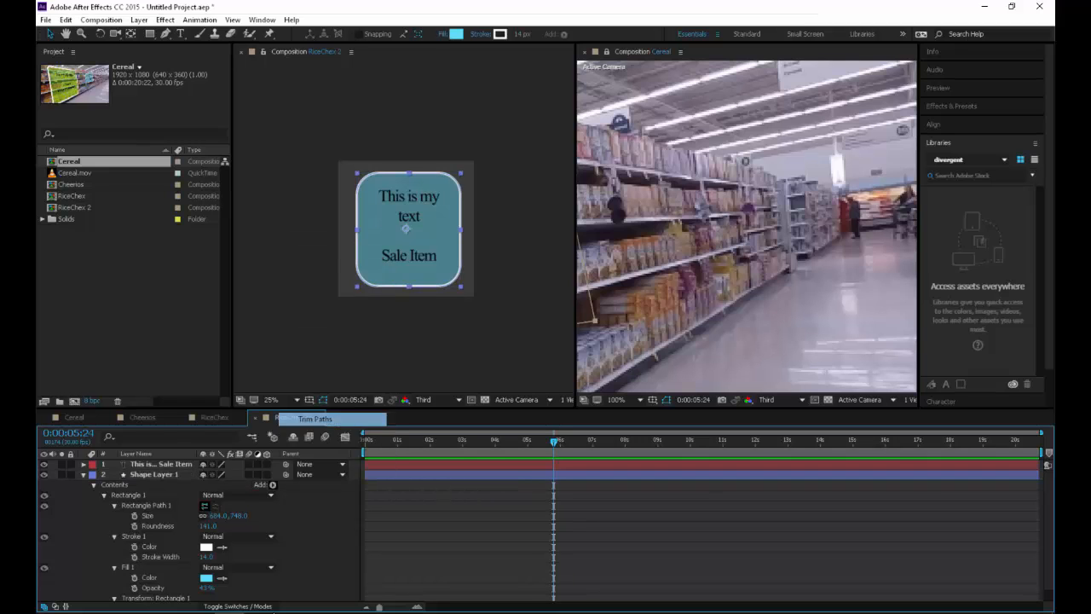
Set the Trim Paths Start to 98% and rotate its Offset so only a short dash remains at the rectangle's lower-left corner
scroll(408, 228, "up", 2)
left_click_drag(407, 232, 429, 184)
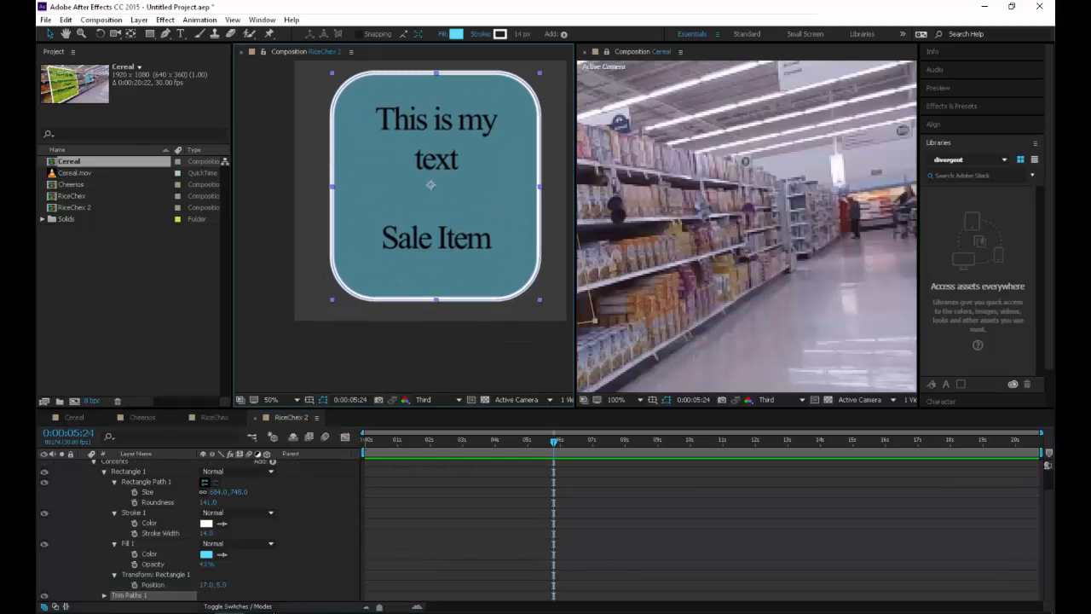
left_click(104, 595)
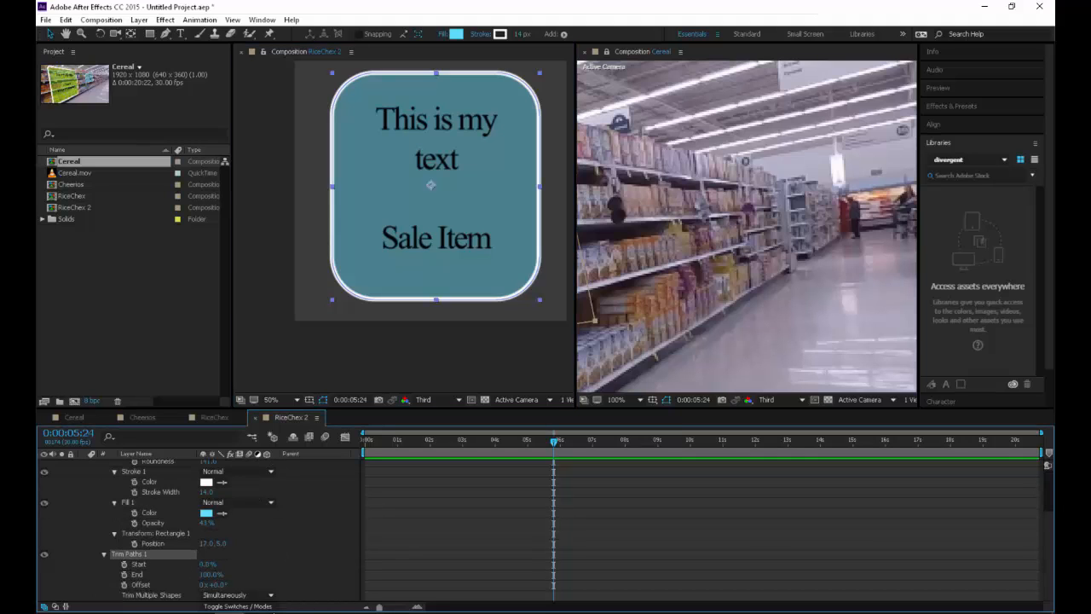
left_click_drag(207, 564, 265, 564)
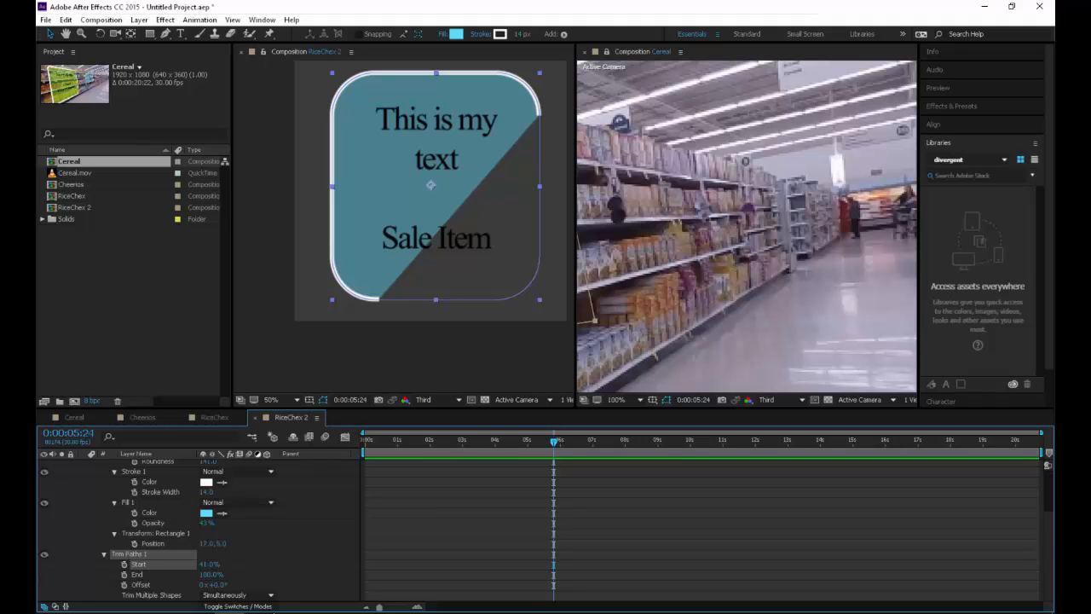
mouse_move(221, 585)
left_mouse_down()
mouse_move(182, 585)
mouse_move(242, 565)
mouse_move(223, 585)
mouse_move(240, 585)
mouse_move(136, 585)
mouse_move(154, 584)
left_mouse_up()
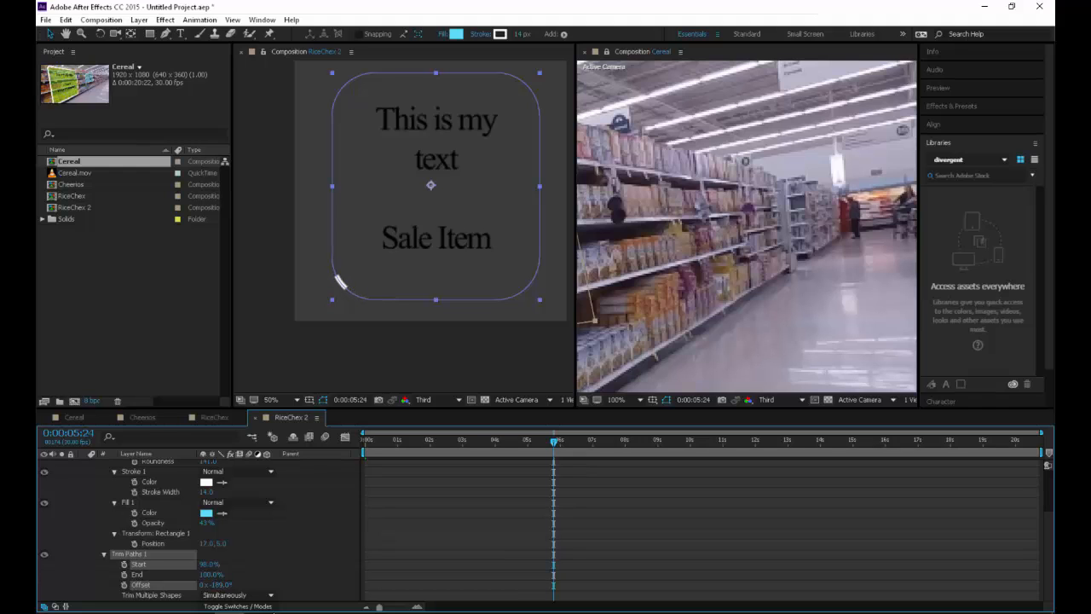
Enable keyframing for the Trim Paths Start and Offset on Shape Layer 1 at 0:00:06:02
key("space")
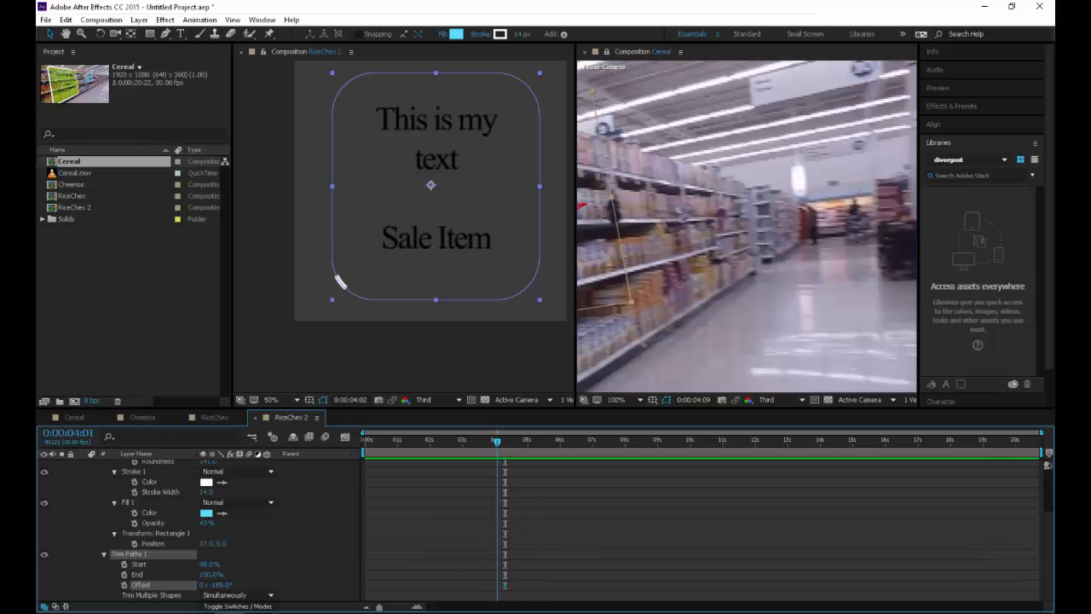
left_click_drag(682, 256, 824, 238)
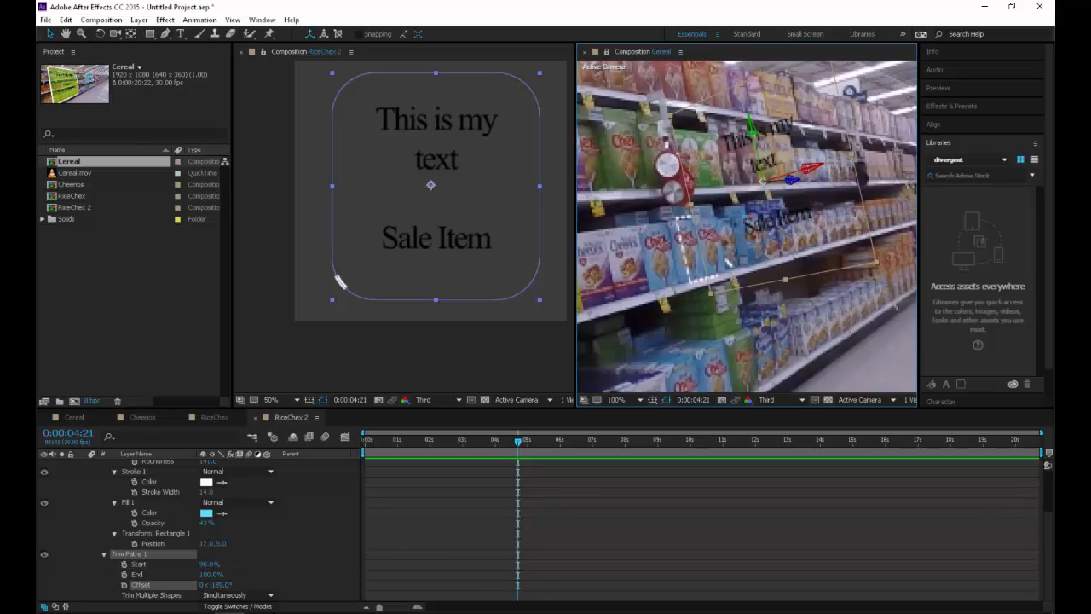
left_click_drag(518, 441, 562, 442)
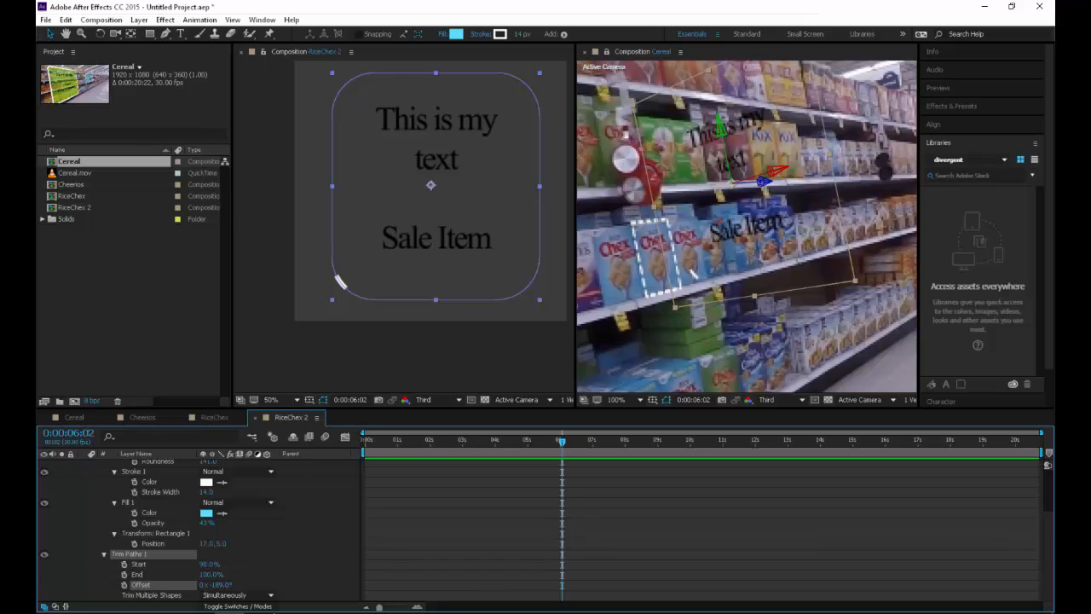
left_click(124, 563)
left_click(124, 585)
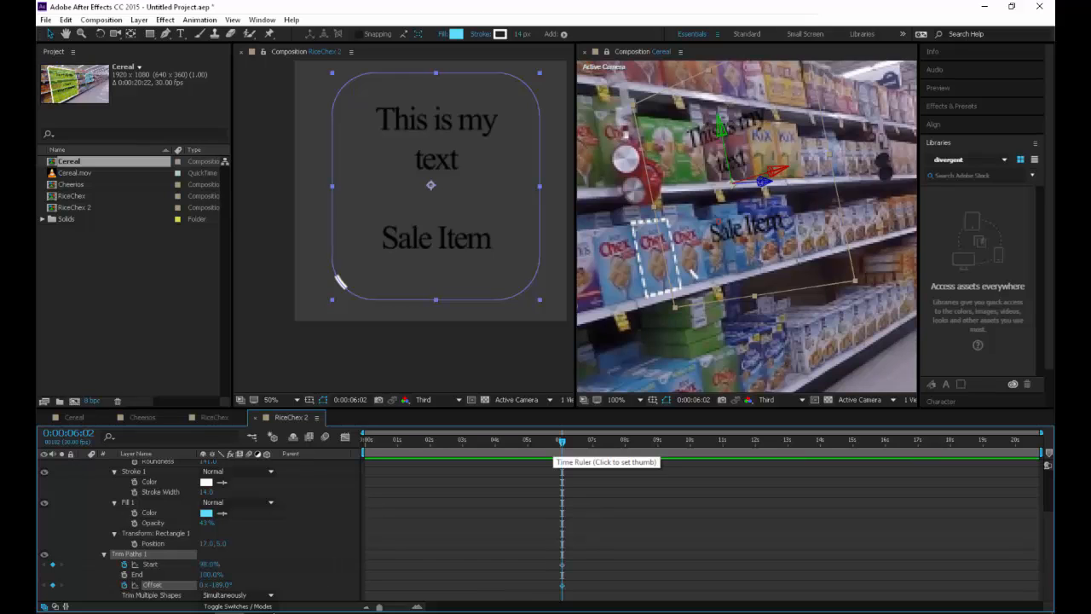
At 0:00:07:20, keyframe the Trim Paths Start at 0% and the Offset at 0°
left_click_drag(561, 442, 614, 441)
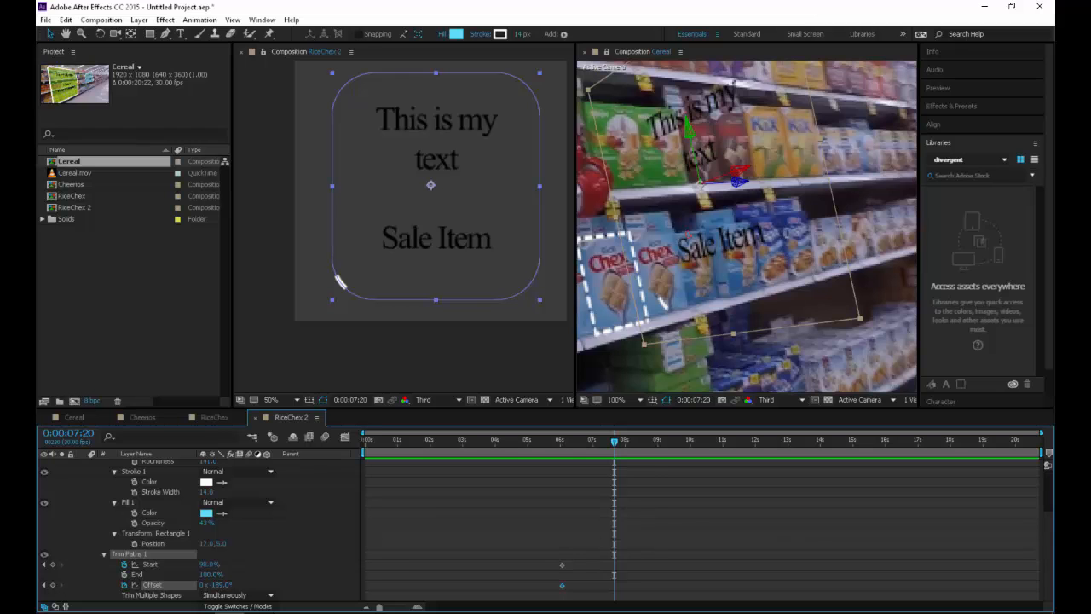
left_click_drag(207, 565, 122, 564)
left_click(281, 573)
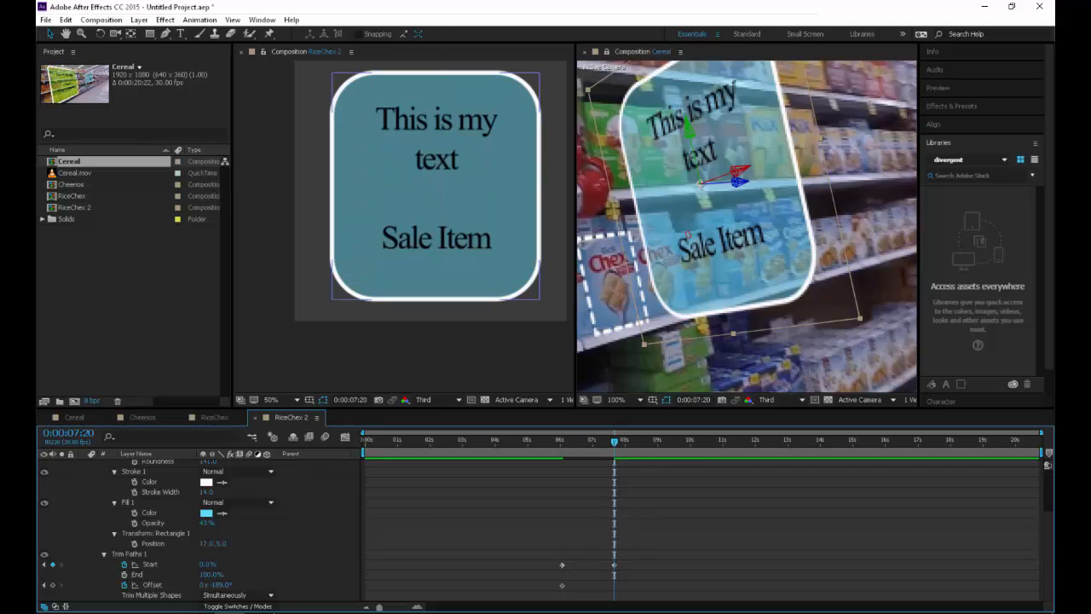
left_click(220, 584)
type("0")
key("Return")
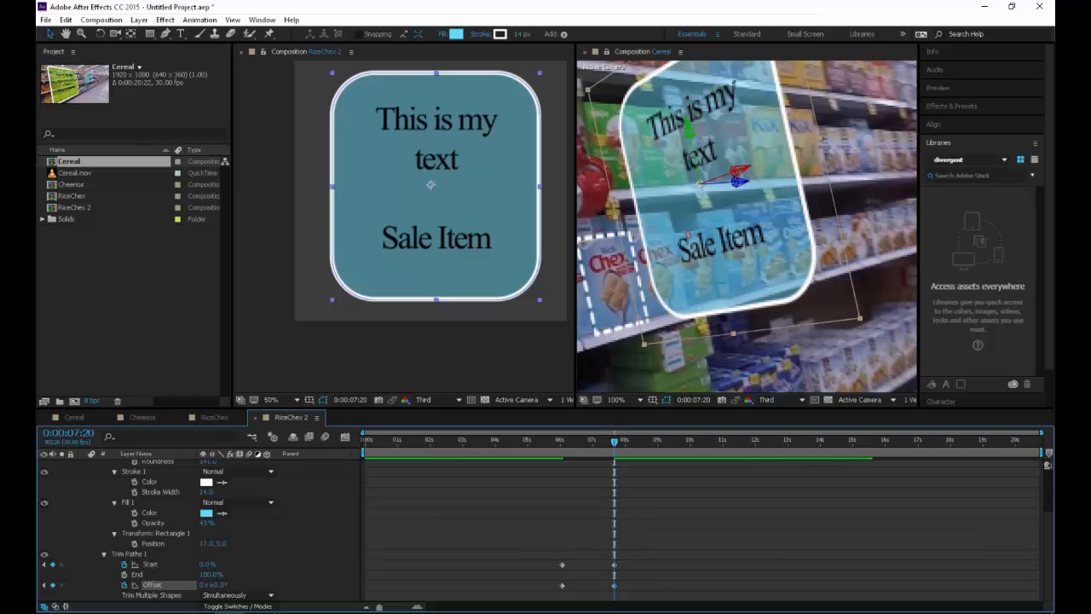
left_click(384, 359)
mouse_move(614, 441)
left_mouse_down()
mouse_move(559, 442)
mouse_move(618, 442)
left_mouse_up()
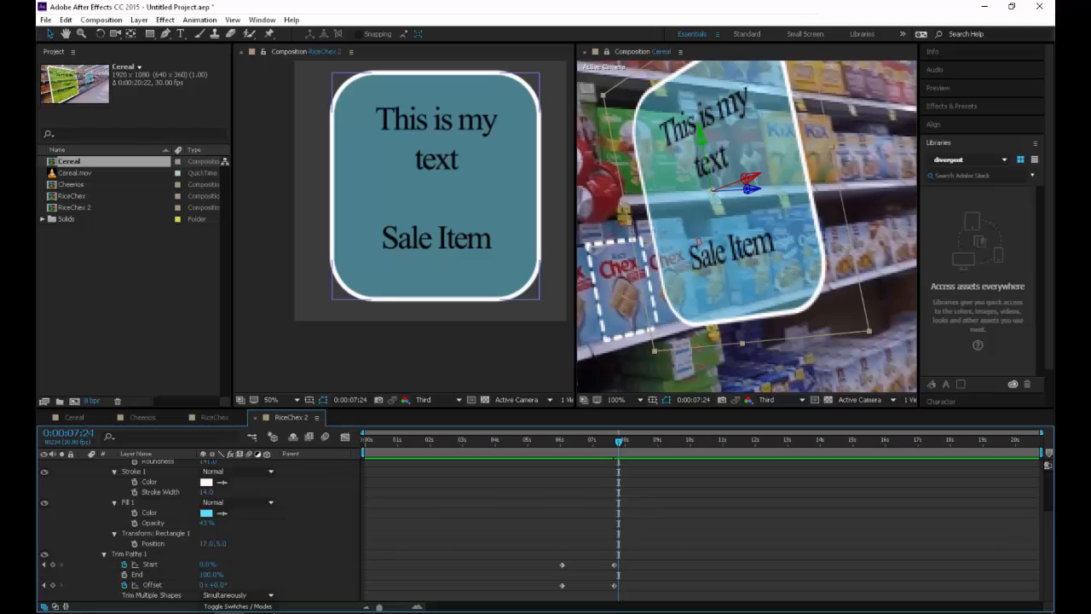
Try the panel reveal with the Offset keyframes removed, preview it, and undo the removal
left_click(555, 441)
left_click(125, 585)
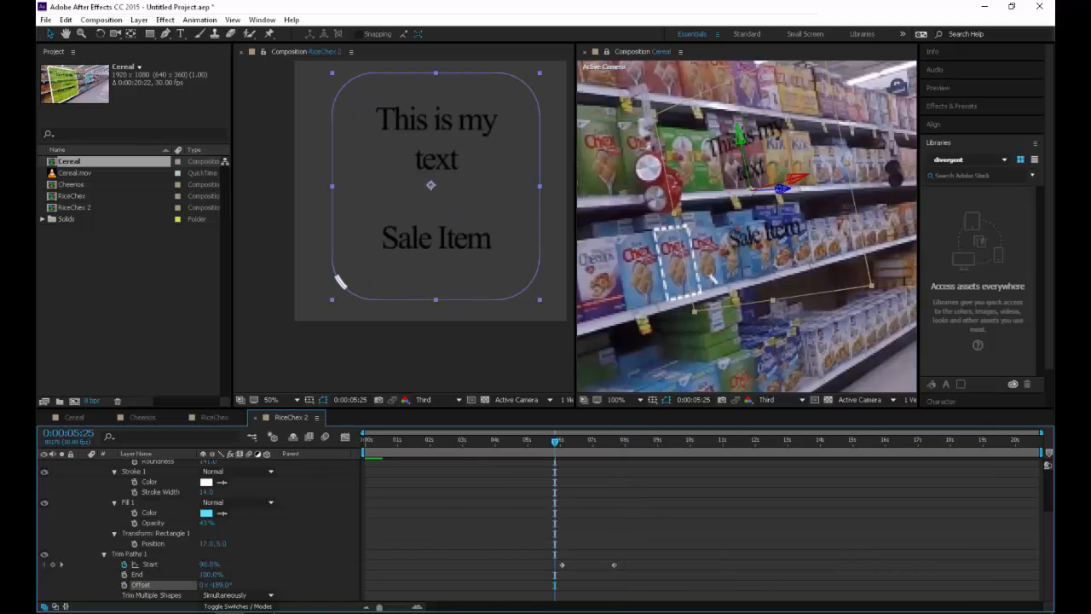
key("space")
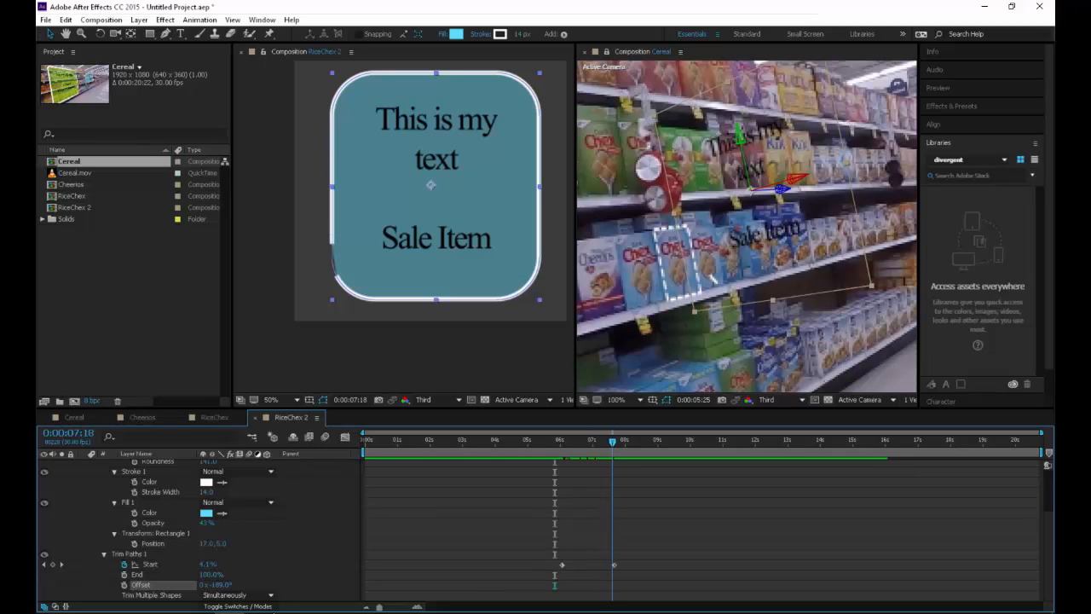
key("space")
key("ctrl+z")
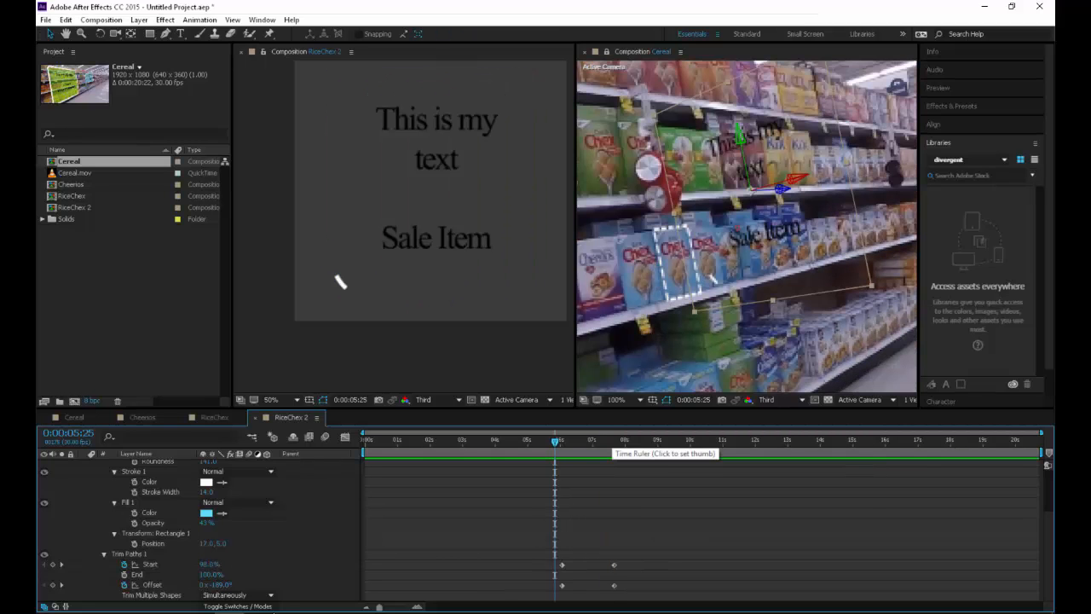
Set the Trim Paths Start keyframe at 0:00:06:02 to 100% and preview the reveal up to 0:00:08:01
key("space")
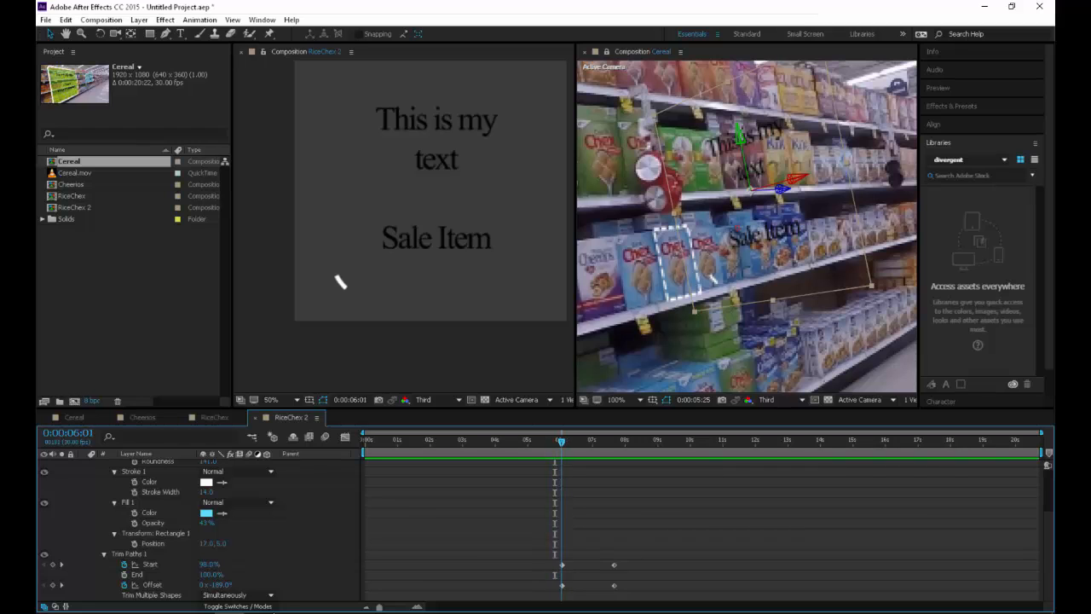
key("space")
left_click(209, 564)
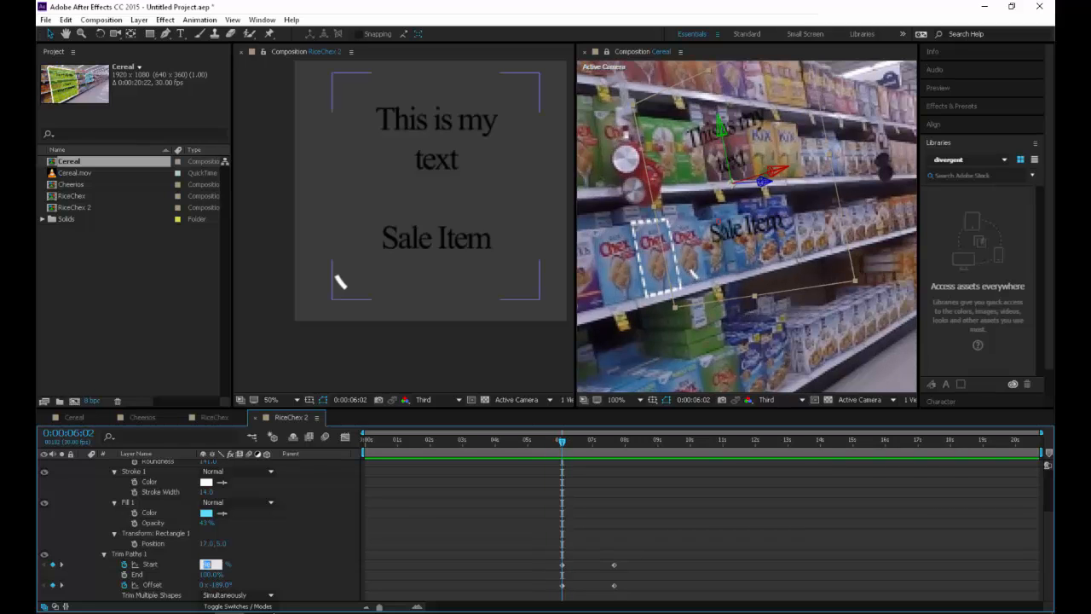
type("100")
key("Return")
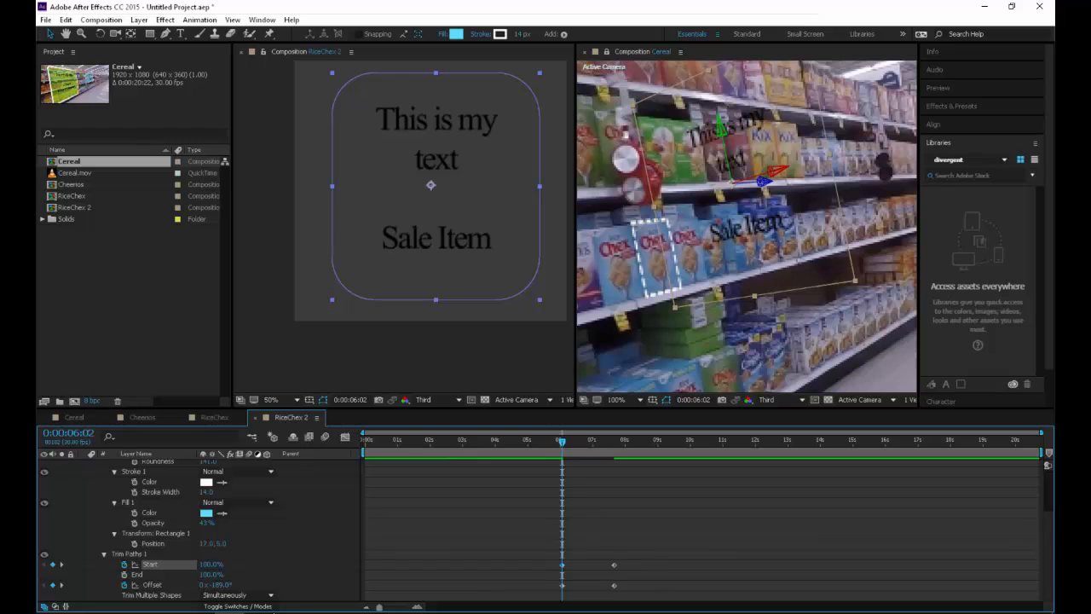
key("space")
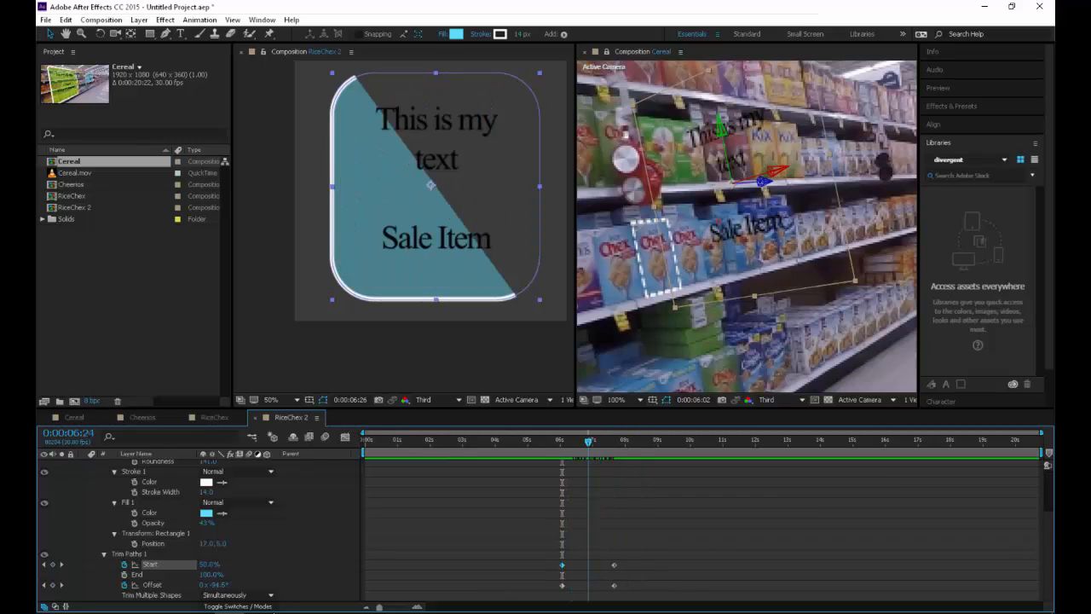
key("space")
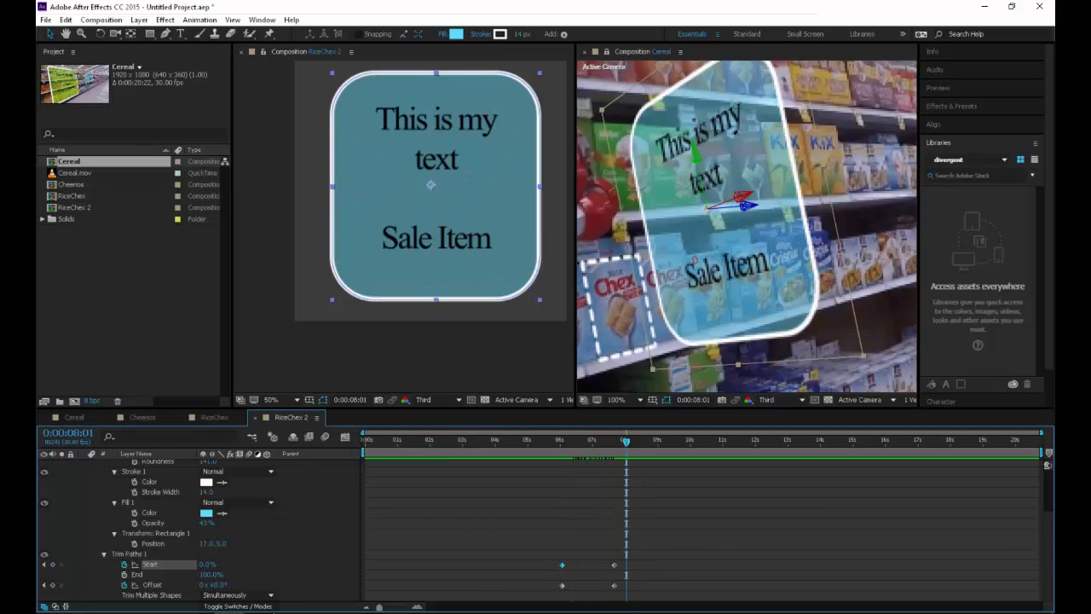
Check the finished Sarcona_Cereal_UI reference video and duplicate Shape Layer 1 in the RiceChex 2 composition
key("u")
key("alt+Tab")
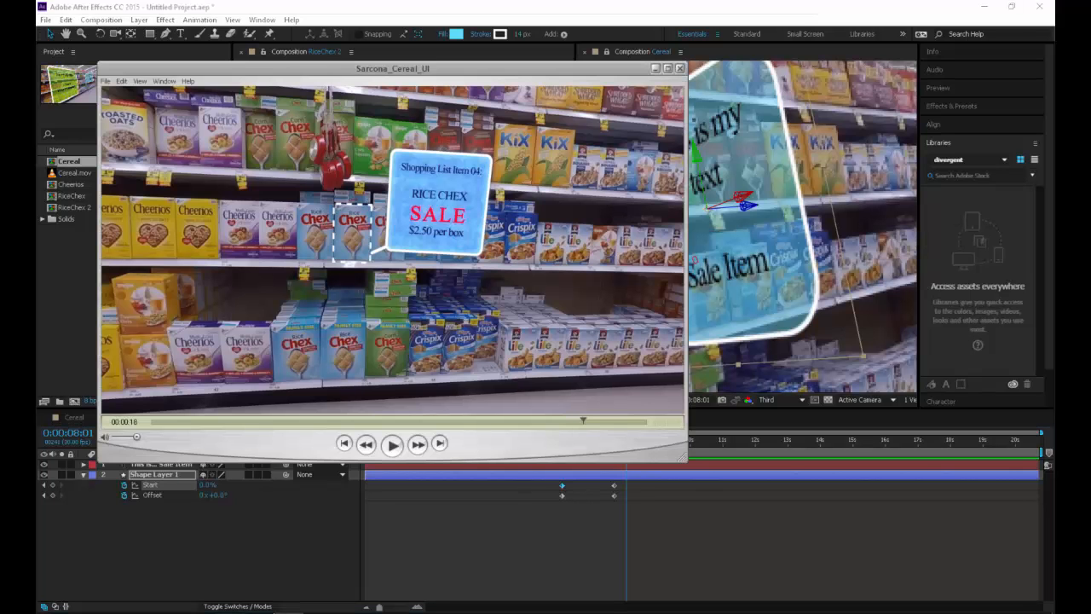
key("alt+Tab")
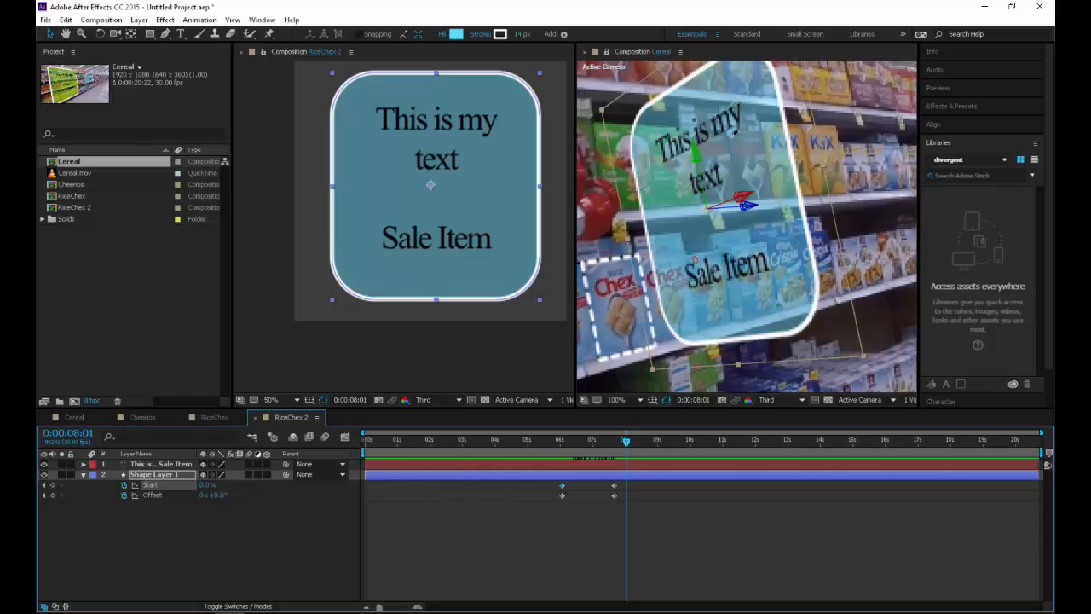
key("ctrl+d")
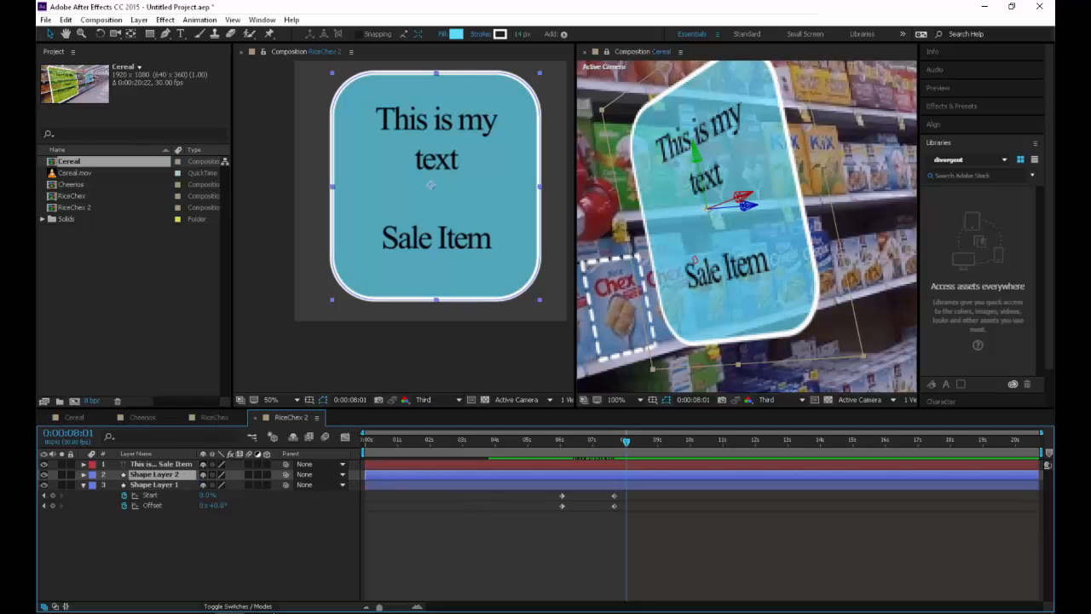
Apply the Grid effect to Shape Layer 2 and set its Blending Mode to Stencil Alpha
left_click(165, 19)
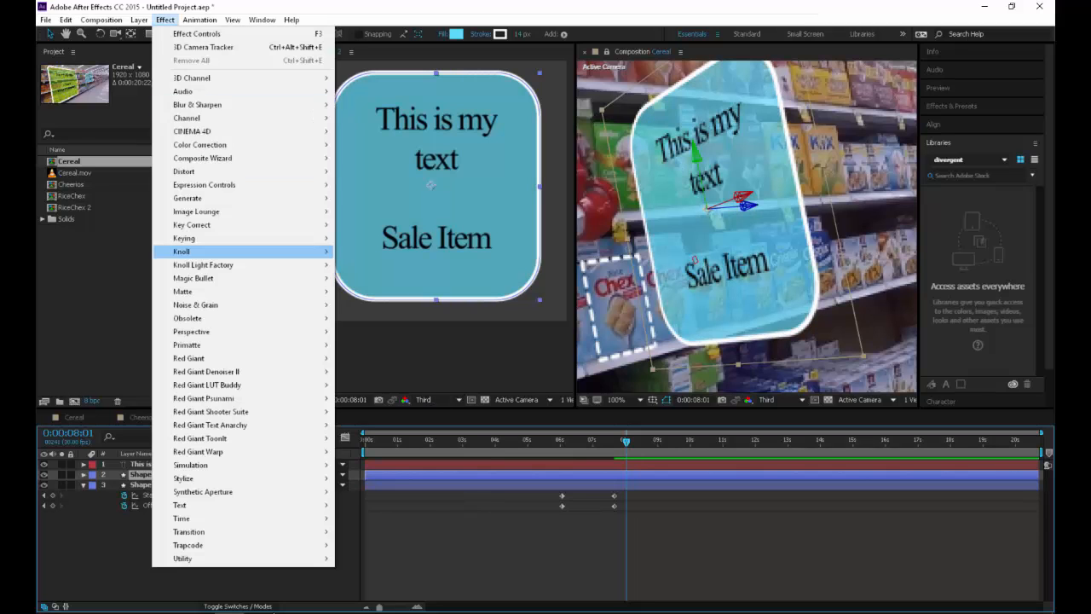
mouse_move(247, 305)
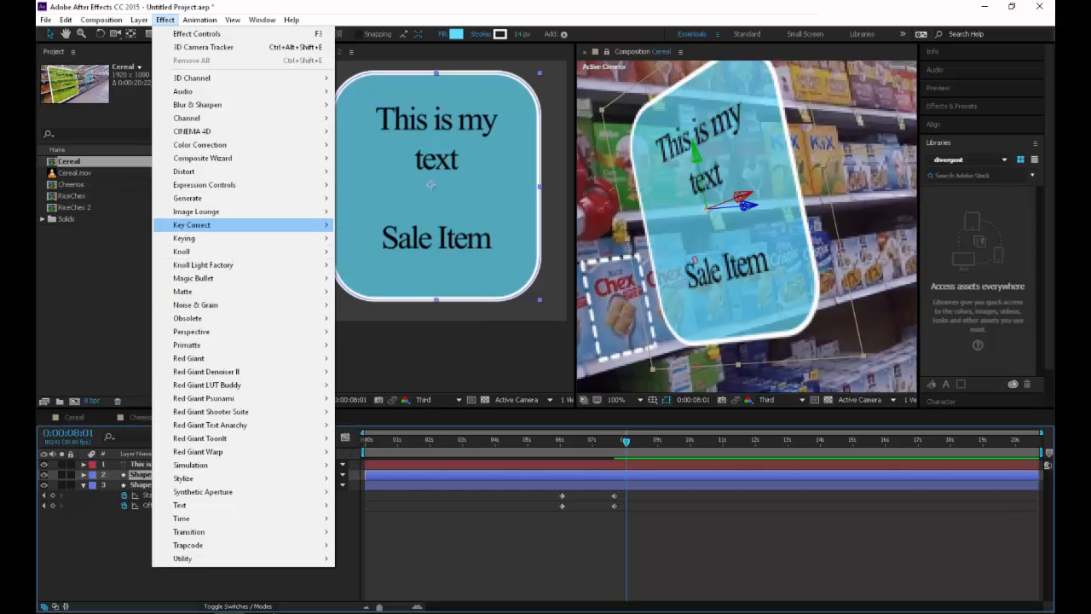
mouse_move(196, 198)
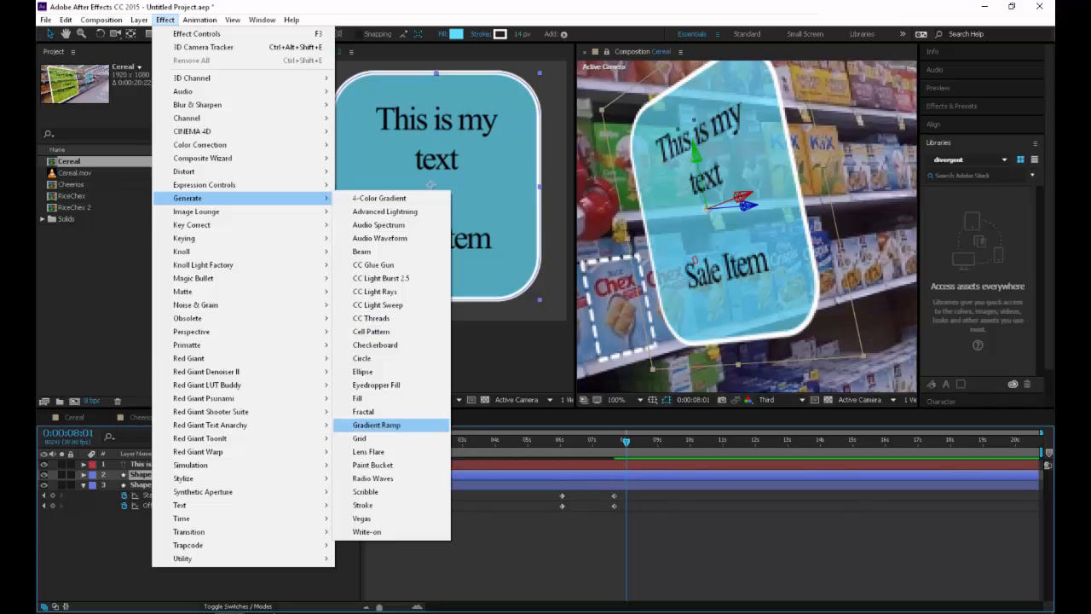
left_click(359, 438)
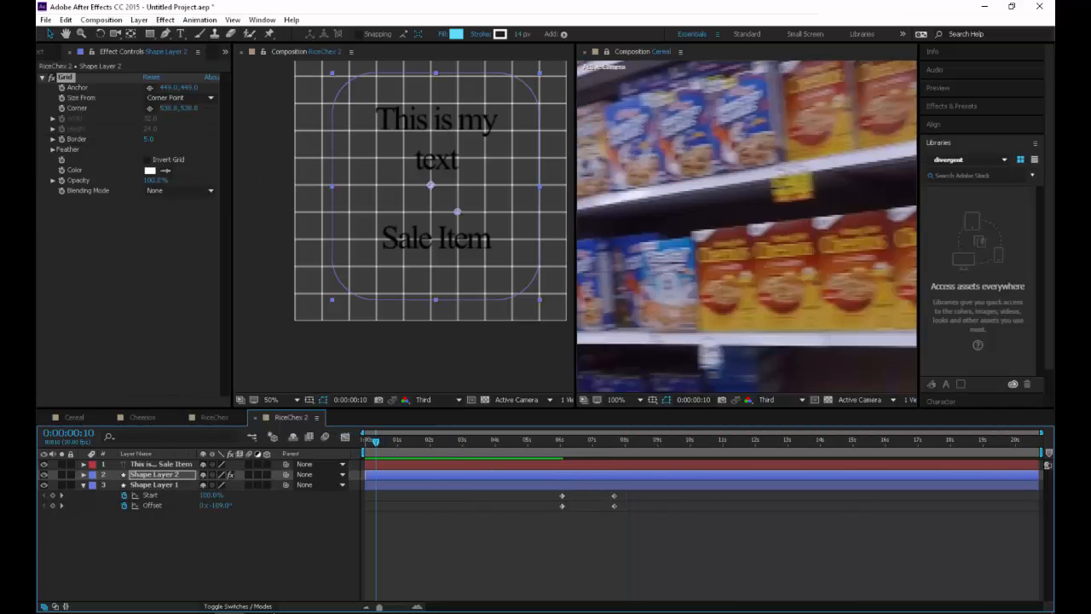
left_click(179, 190)
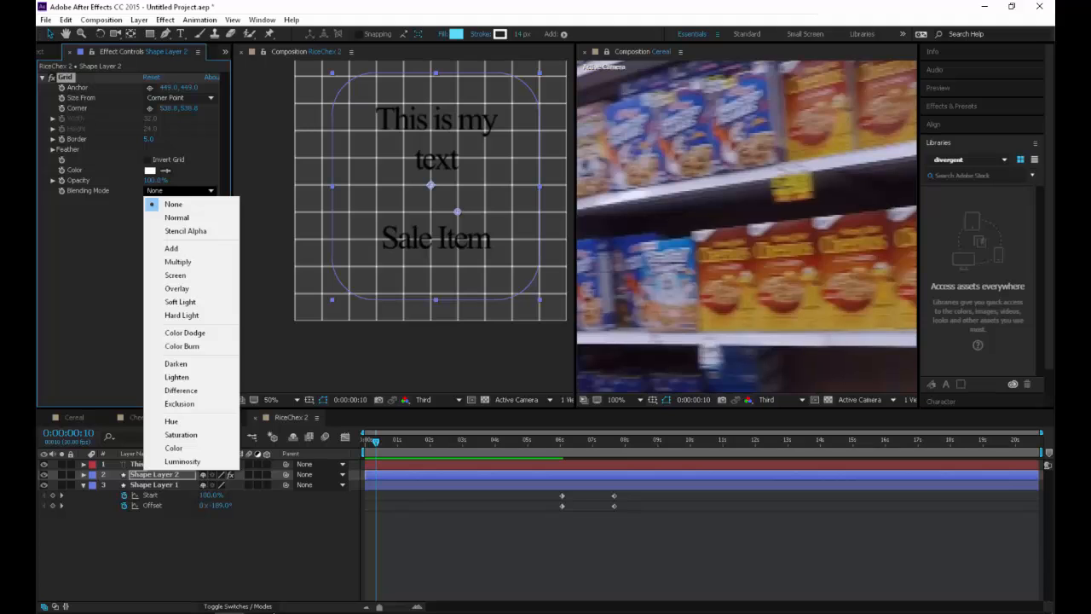
left_click(185, 231)
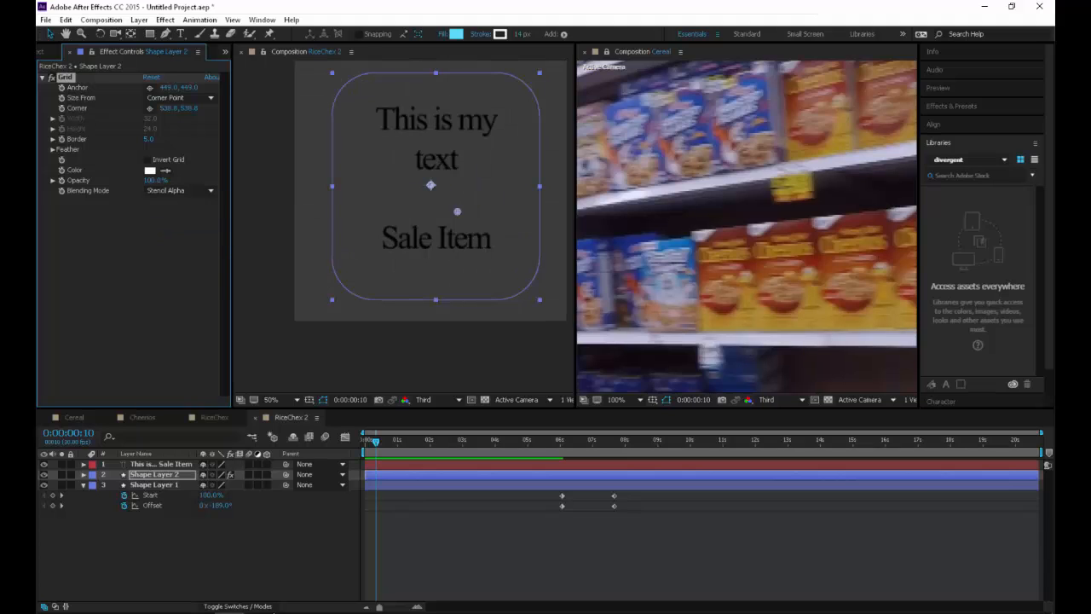
Reveal the contents of Shape Layer 2 and set the Fill 1 Opacity to 100%
key("t")
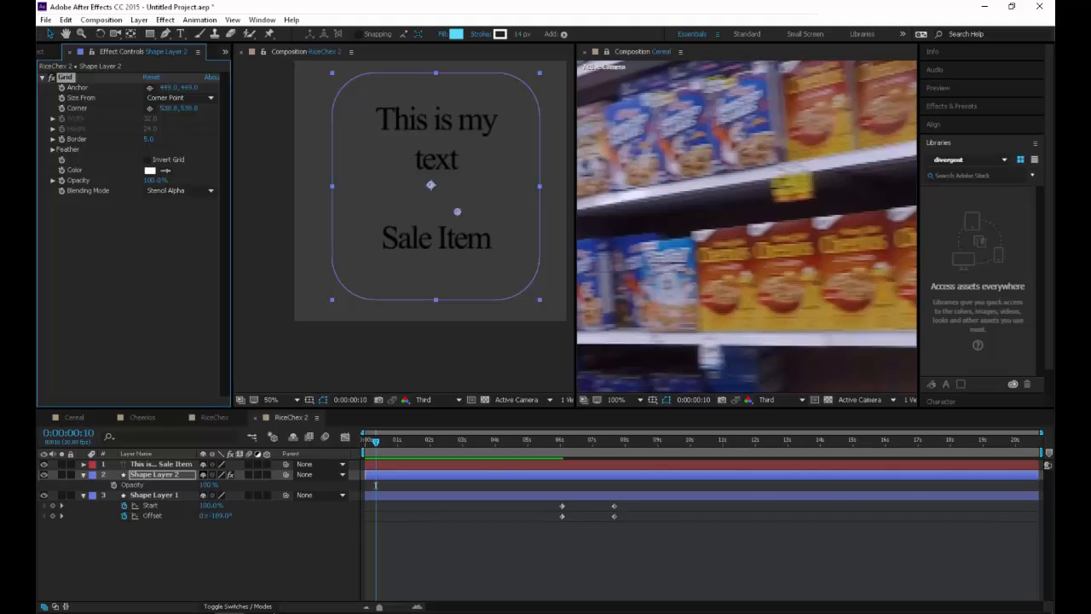
key("t")
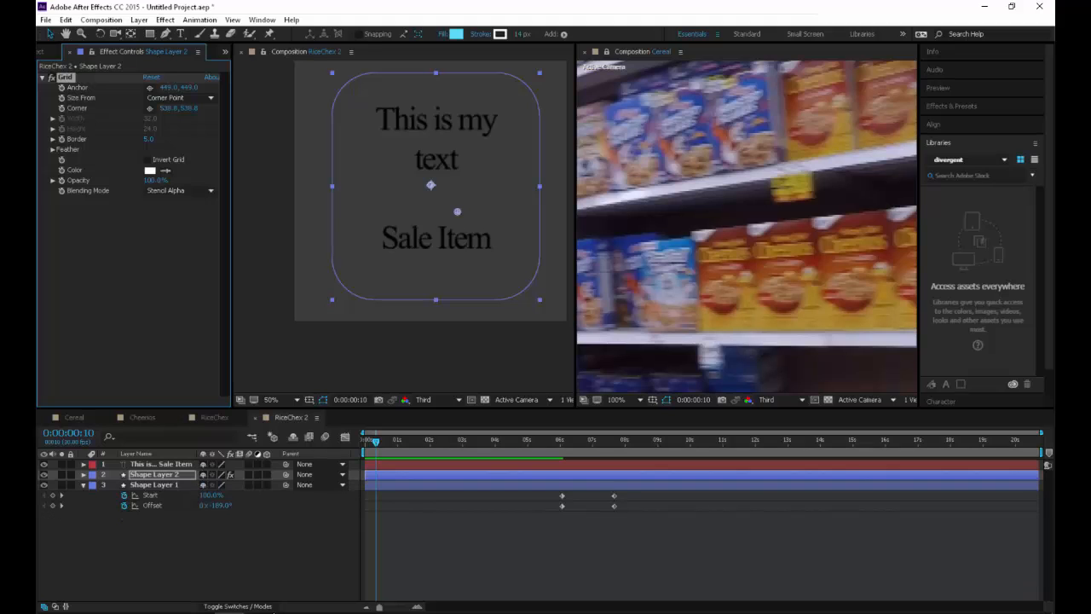
key("u")
key("u")
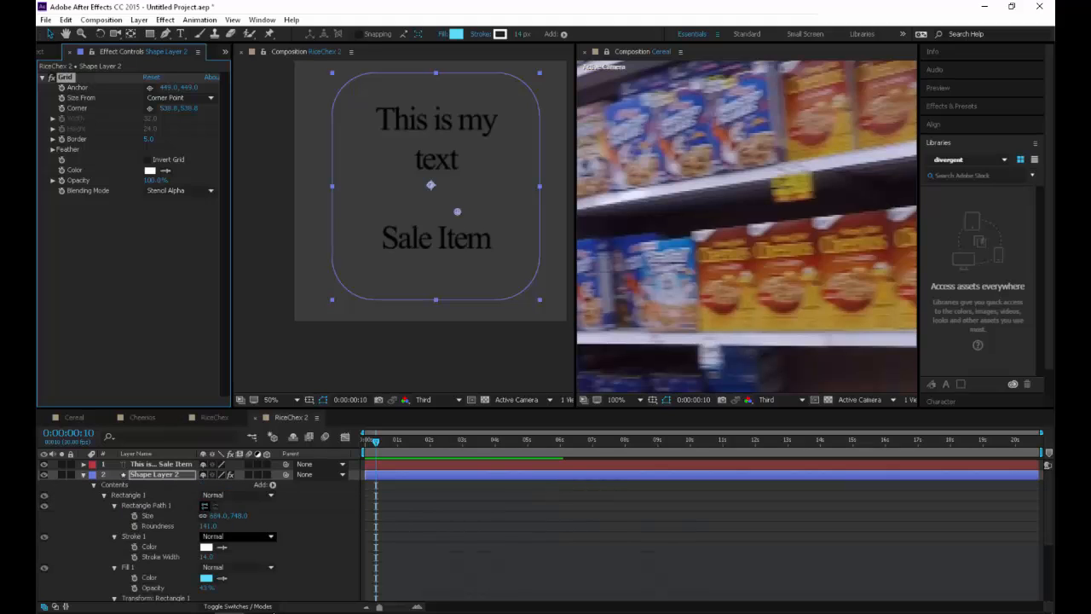
left_click_drag(206, 588, 258, 588)
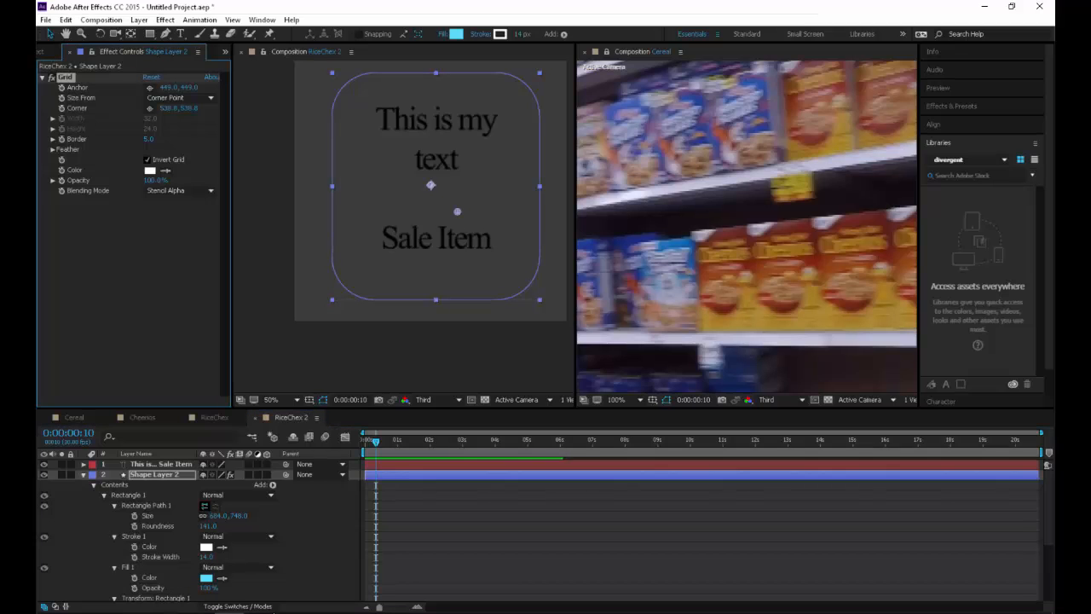
Try the Grid effect with the None and Normal blending modes, and return it to Stencil Alpha
left_click(179, 190)
left_click(173, 204)
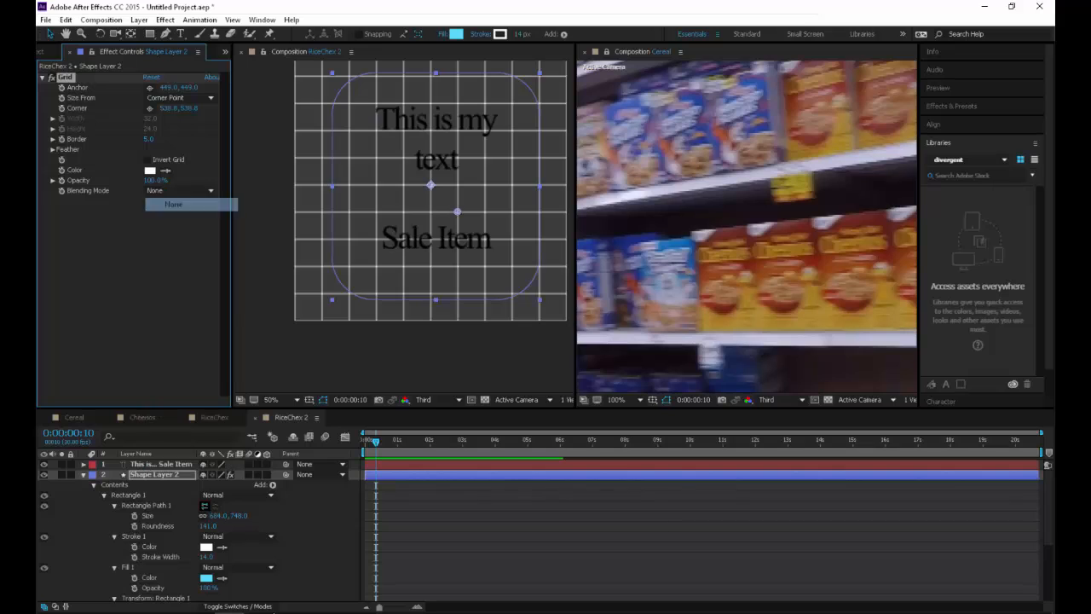
left_click(179, 190)
left_click(177, 218)
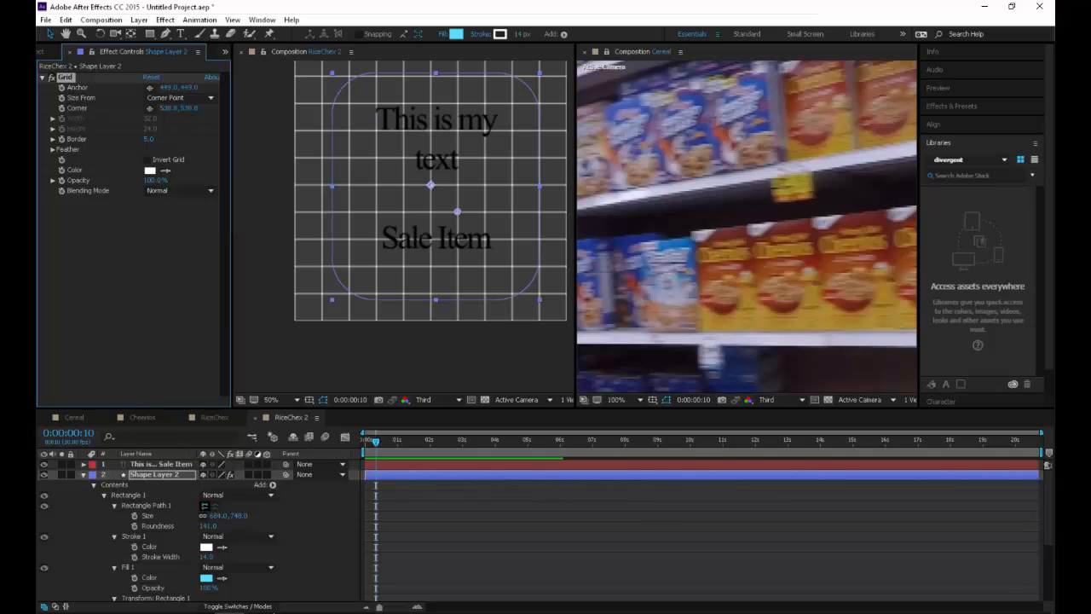
left_click(147, 161)
left_click(179, 190)
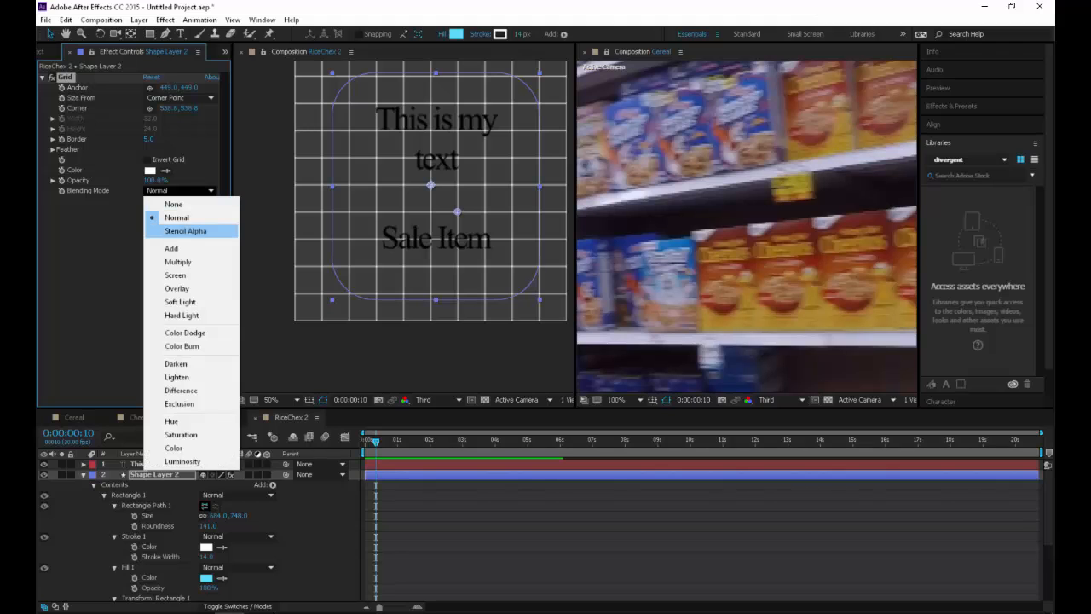
left_click(185, 231)
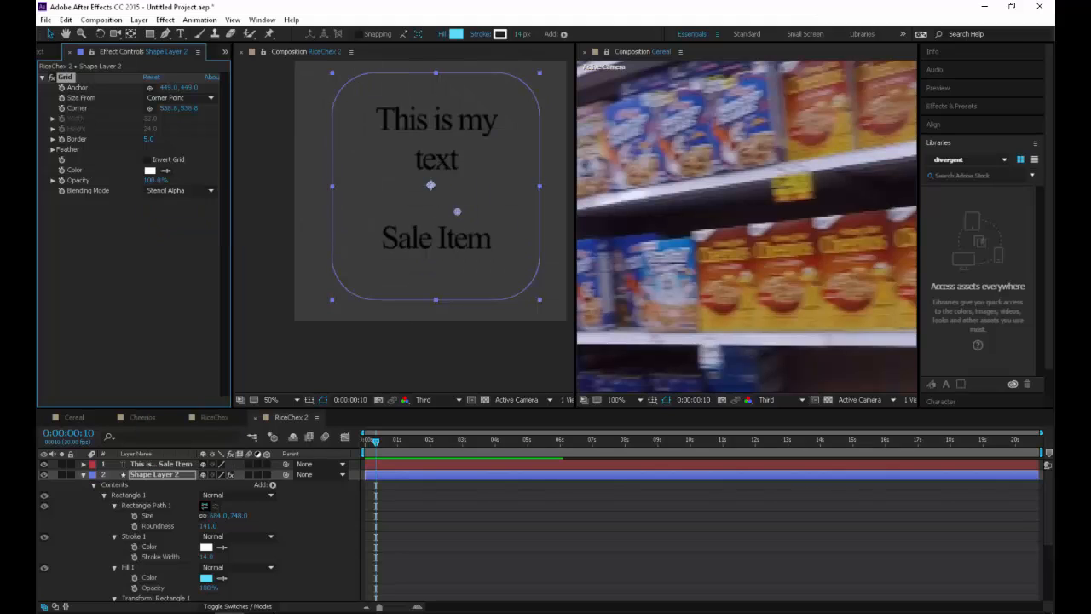
Raise the Grid effect's Border to 59 and toggle Invert Grid on and off
left_click_drag(150, 138, 185, 139)
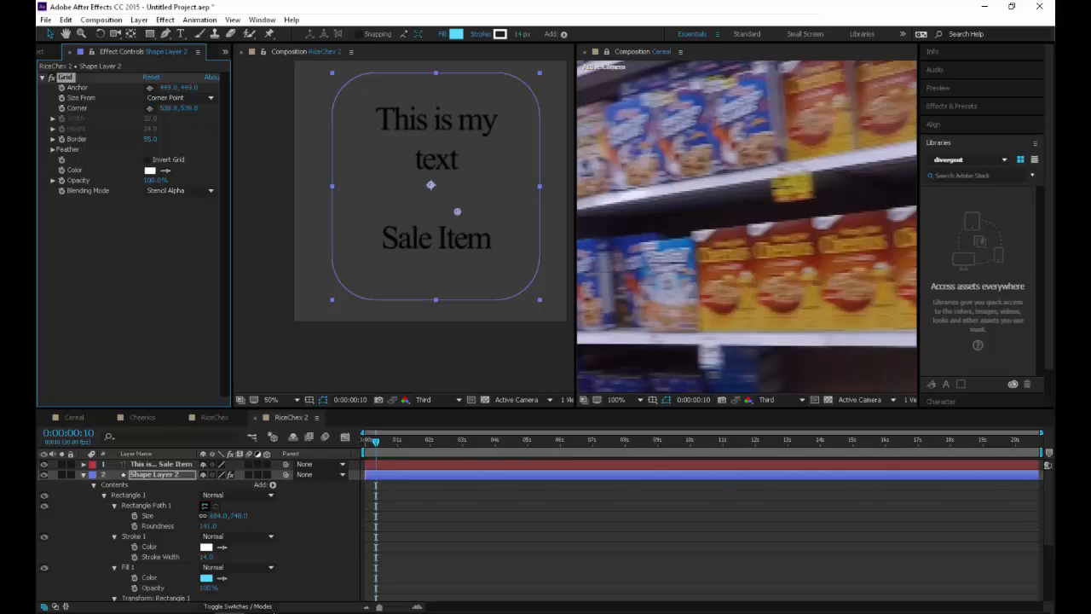
left_click(147, 159)
left_click(147, 159)
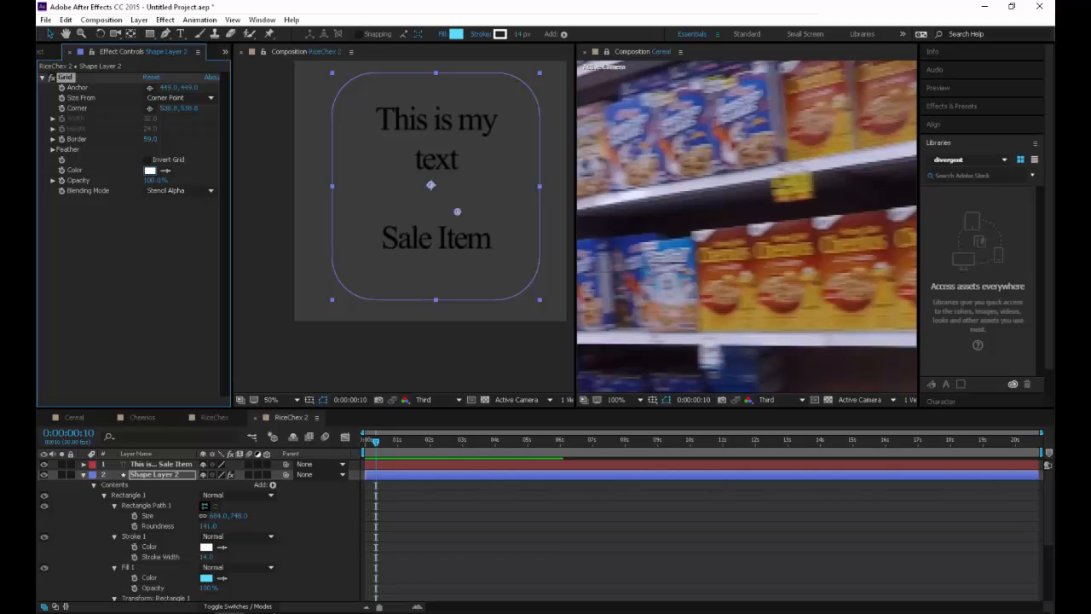
Change the Grid effect's Color to a near-black shade and compare Invert Grid on and off, leaving it off
left_click(150, 170)
left_click(165, 154)
left_click(319, 29)
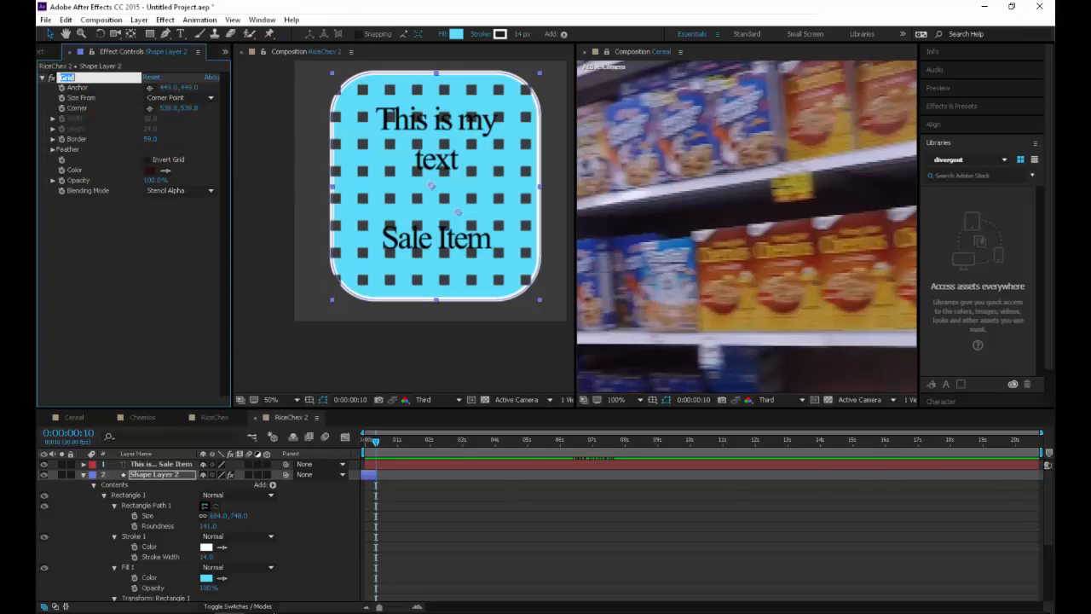
left_click(139, 242)
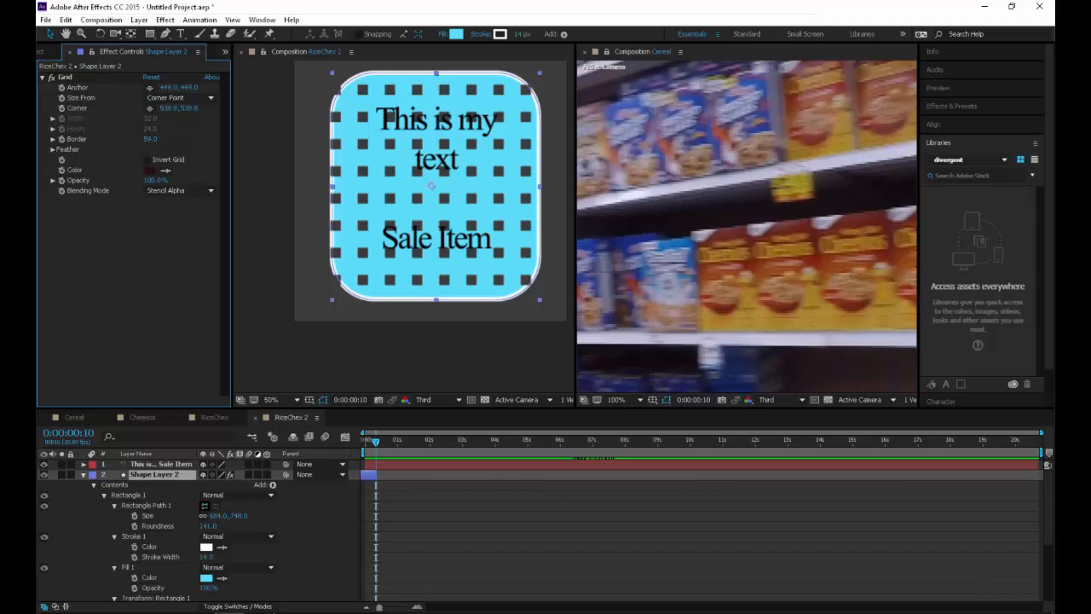
left_click(148, 159)
left_click(148, 160)
left_click(148, 159)
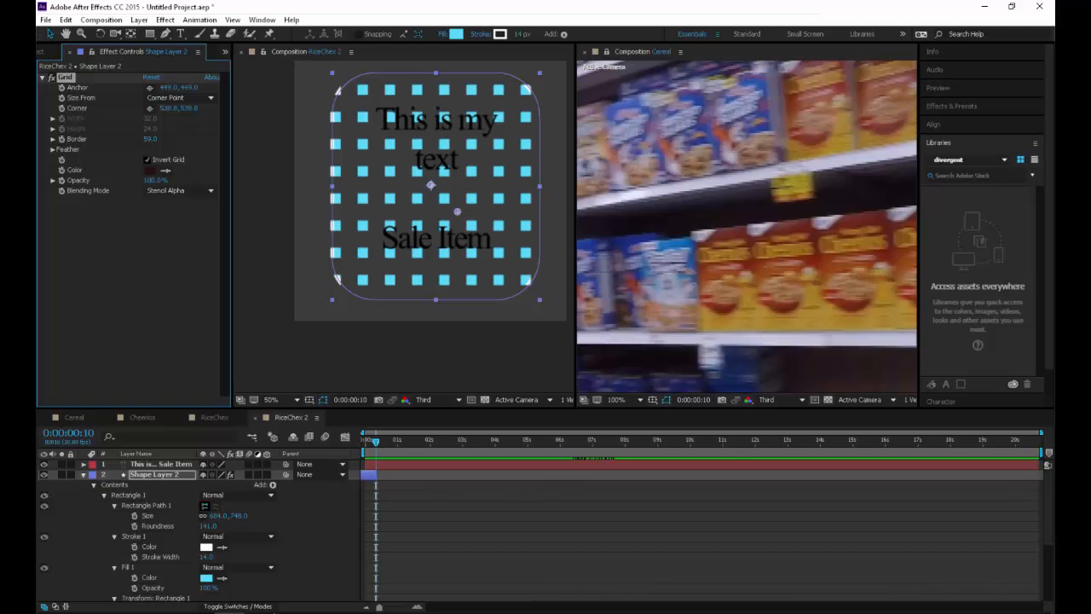
left_click(148, 159)
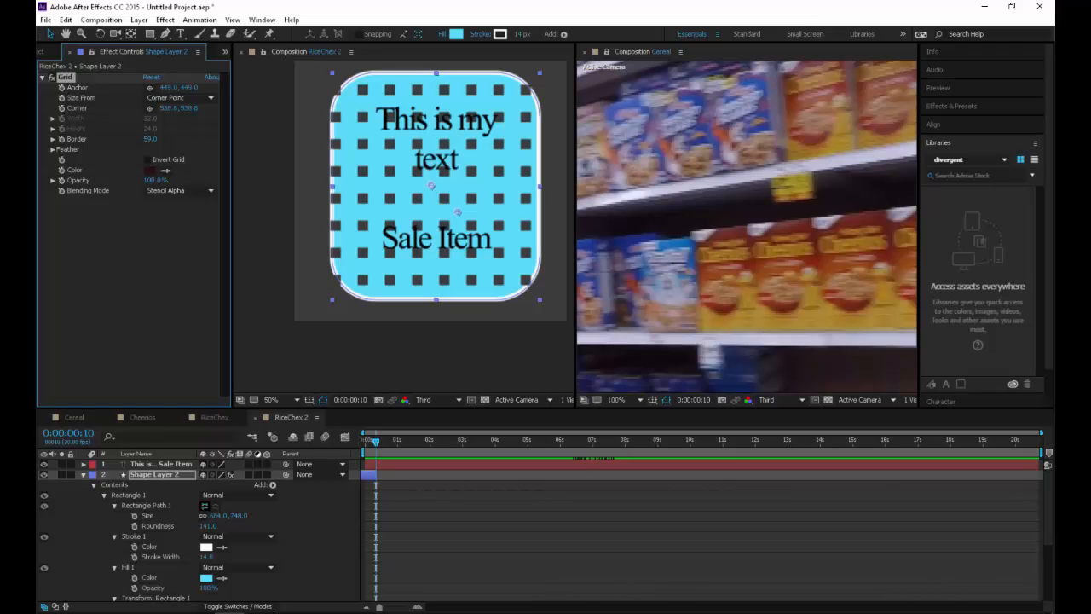
Try changing the Grid effect's Opacity and undo it, and set the Border to 11
left_click_drag(154, 181, 127, 180)
key("ctrl+z")
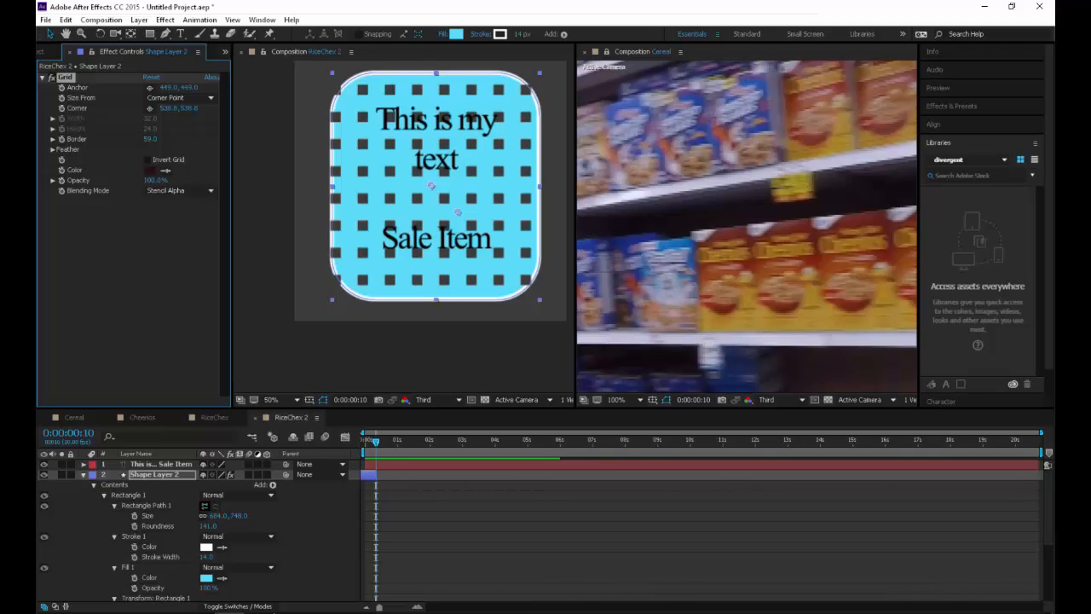
left_click_drag(150, 139, 119, 139)
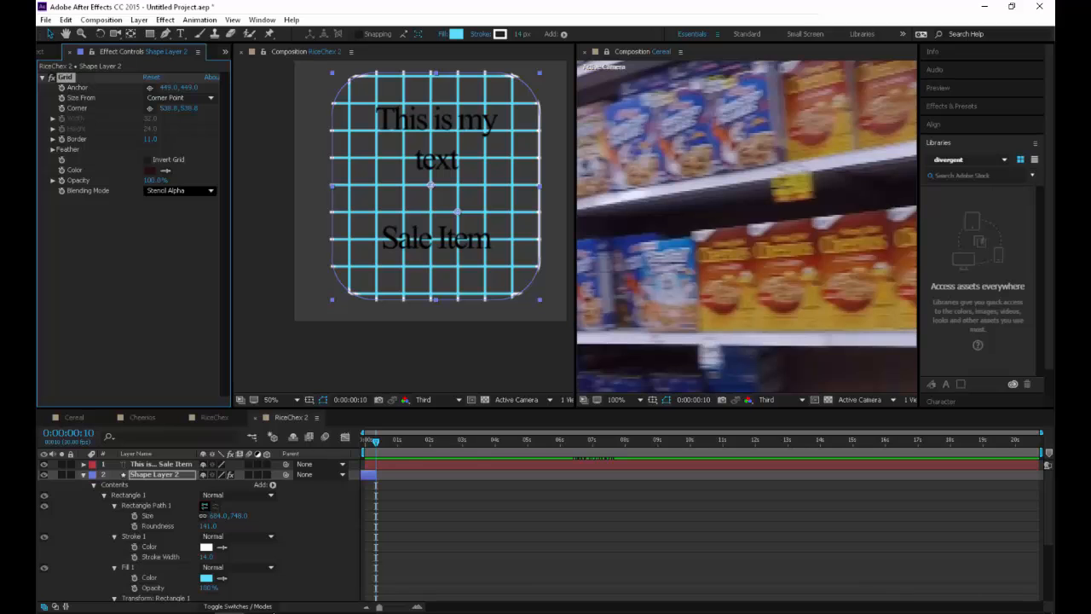
Change Shape Layer 2's fill colour to a muted, darker grey-teal
left_click(456, 33)
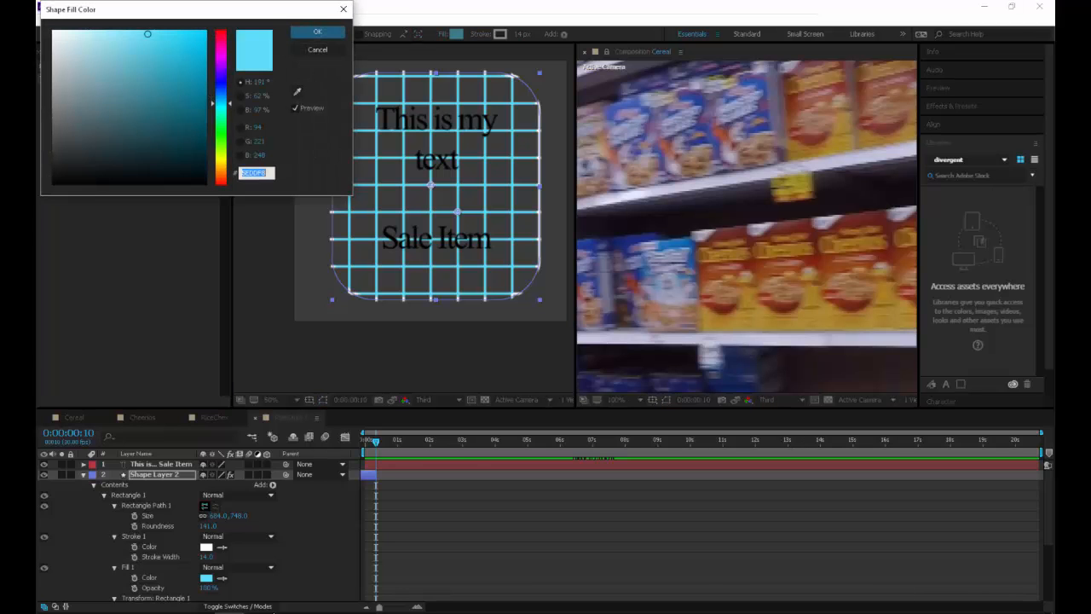
mouse_move(147, 34)
left_mouse_down()
mouse_move(139, 166)
mouse_move(142, 139)
mouse_move(142, 151)
mouse_move(92, 150)
mouse_move(94, 120)
left_mouse_up()
left_click(317, 32)
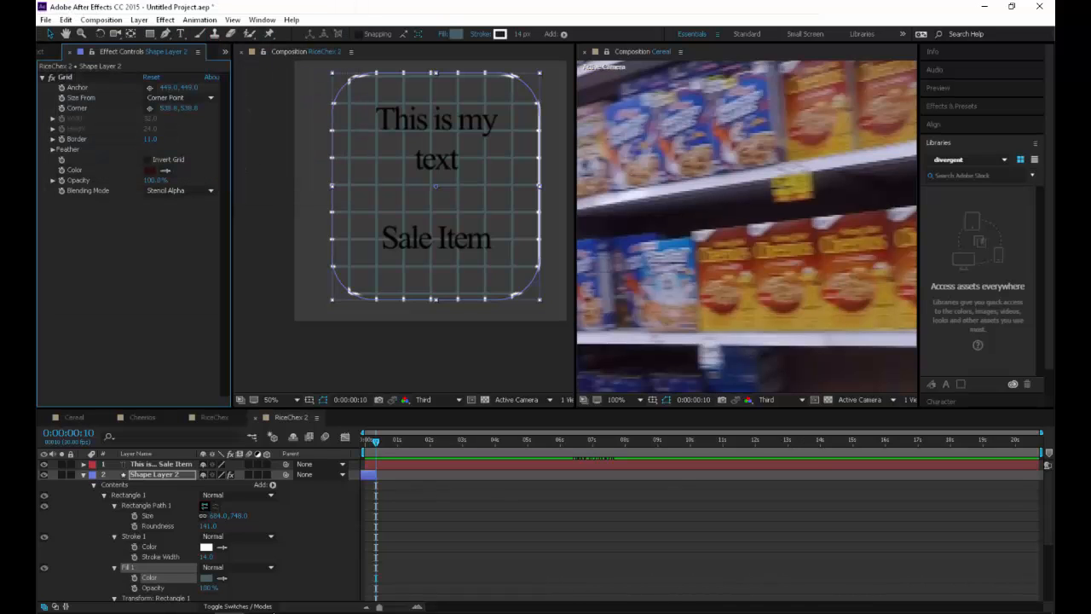
Show the layer blending modes in the timeline and set Shape Layer 2 to Multiply
key("u")
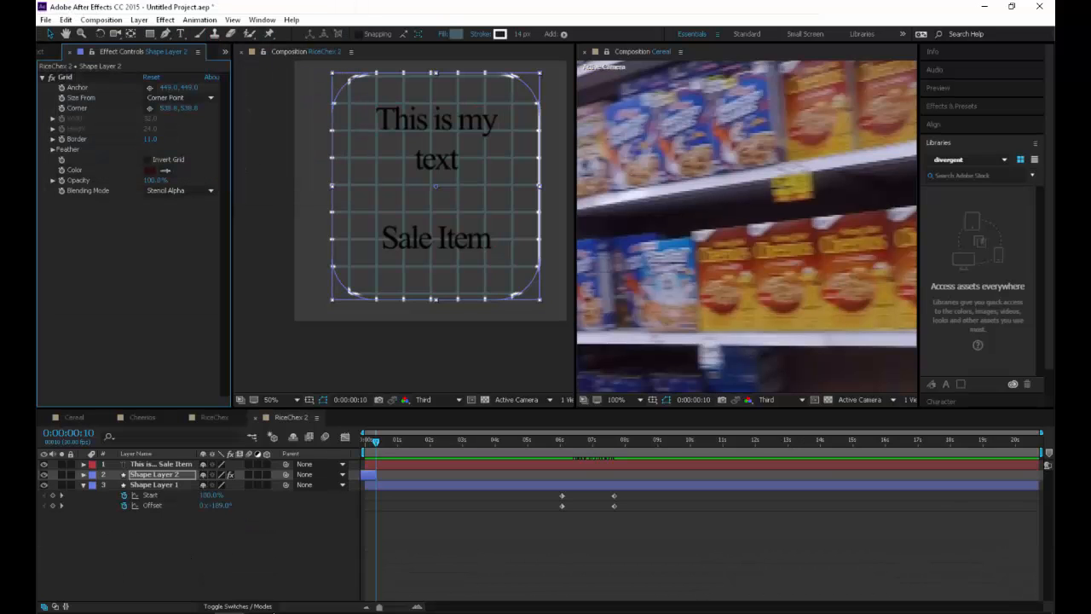
left_click(154, 485)
left_click(237, 606)
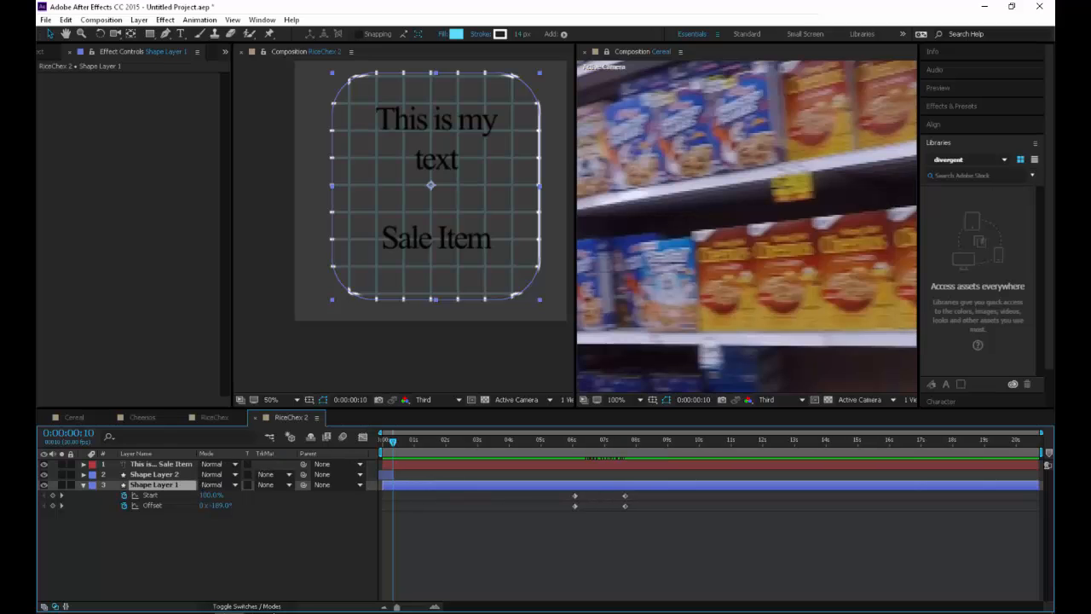
left_click(211, 484)
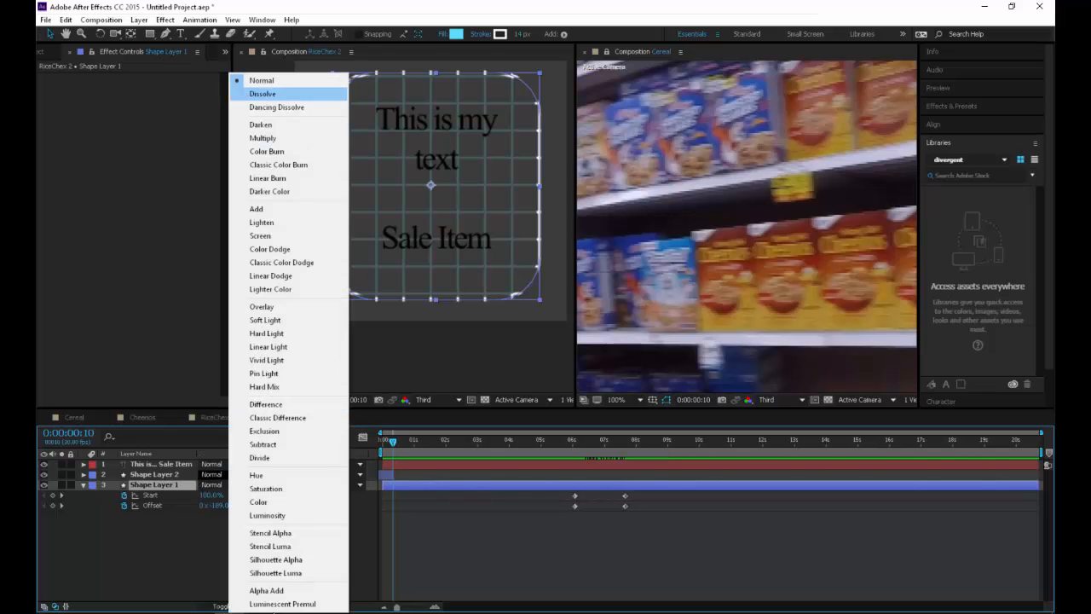
left_click(262, 138)
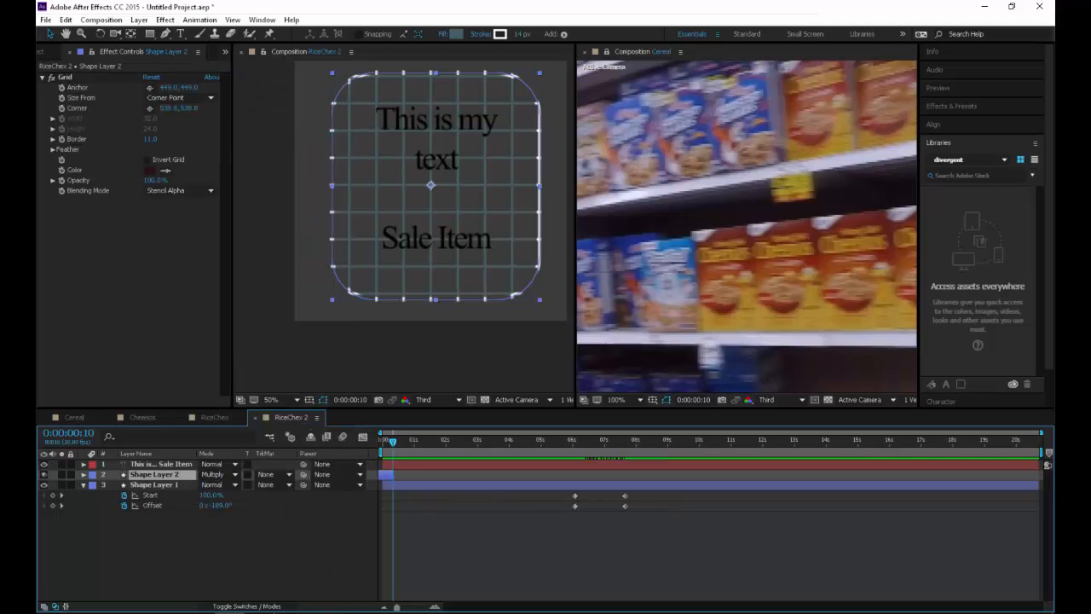
Compare the composition with Shape Layer 2 hidden and shown, and check its Multiply blending at 0:00:08:01
left_click(43, 474)
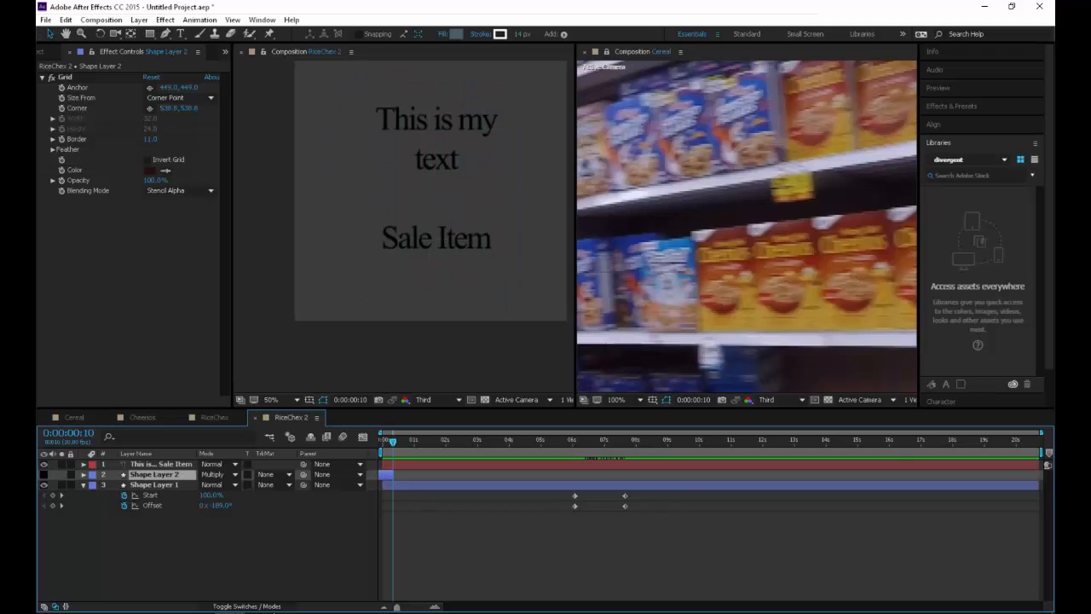
left_click(43, 474)
left_click(154, 485)
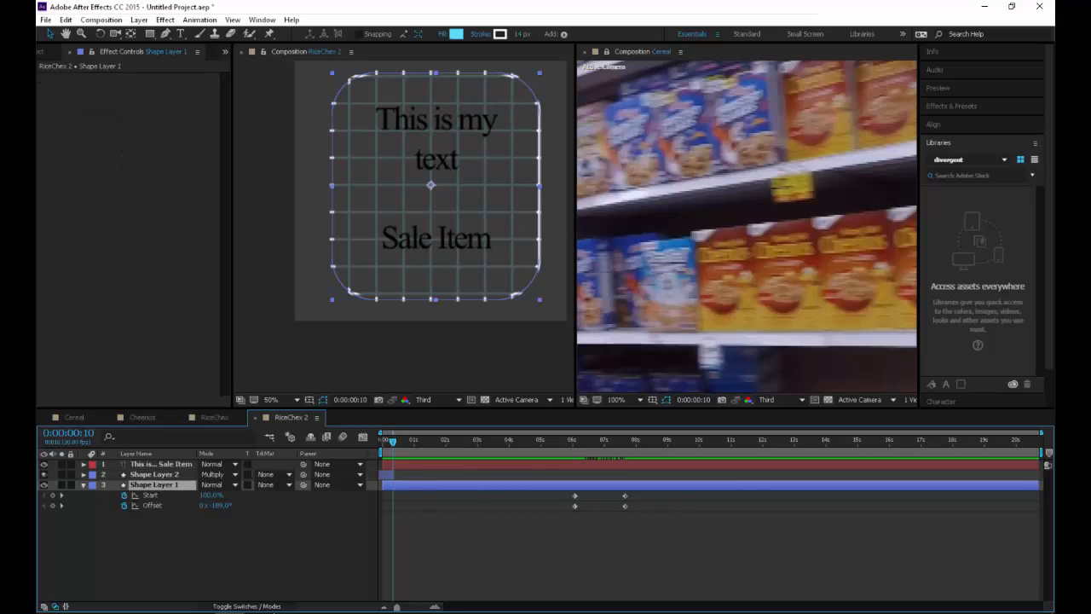
left_click_drag(624, 441, 637, 440)
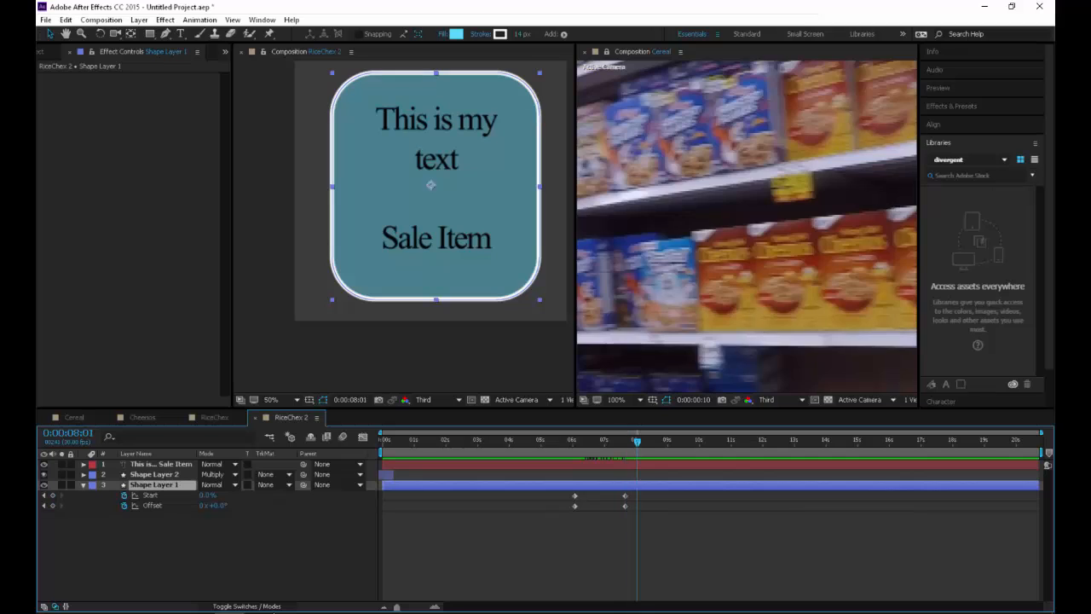
left_click(154, 475)
left_click(218, 474)
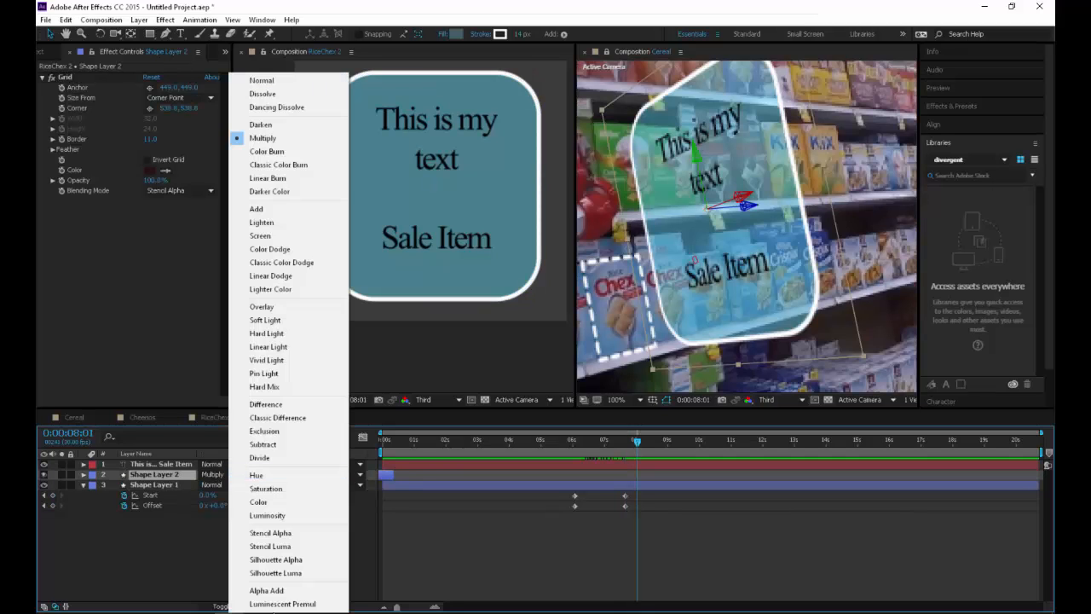
Extend Shape Layer 2 across the full timeline and change its fill colour to near-black
left_click(456, 34)
left_click_drag(147, 146, 179, 174)
key("Return")
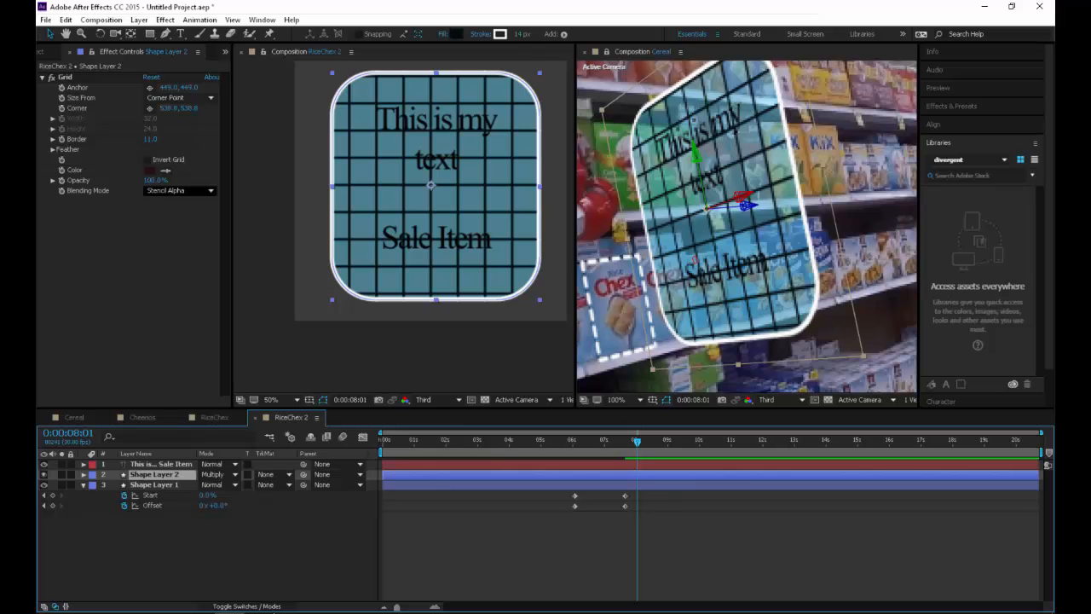
Try the Grid effect's Width Slider sizing, switch Size From to Width & Height Sliders, and set the Width to 32.5
left_click(53, 118)
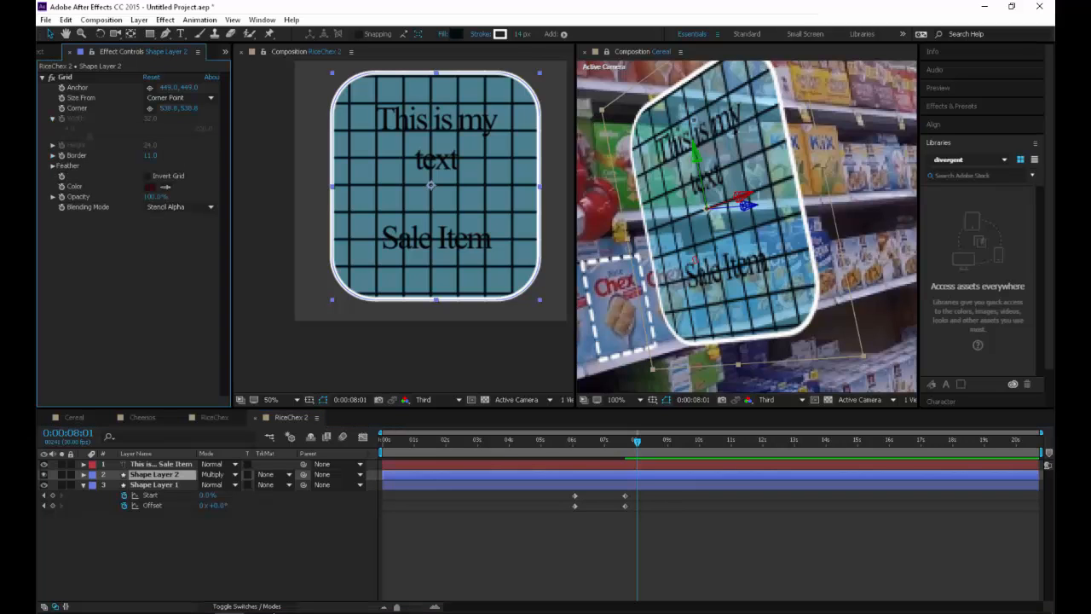
left_click(180, 98)
left_click(184, 124)
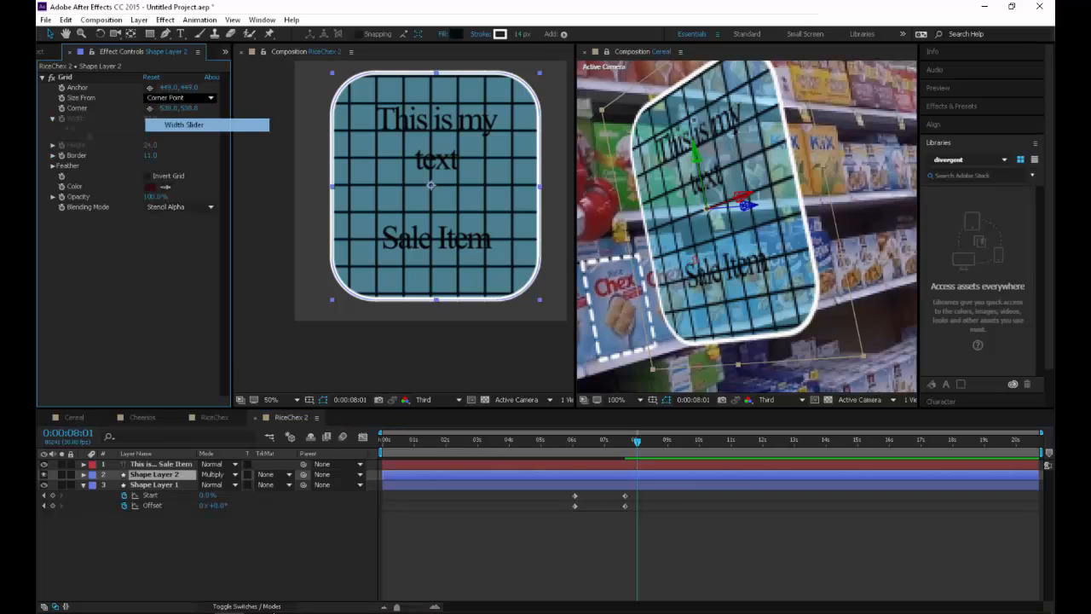
mouse_move(90, 136)
left_mouse_down()
mouse_move(119, 135)
mouse_move(107, 136)
left_mouse_up()
left_click(179, 98)
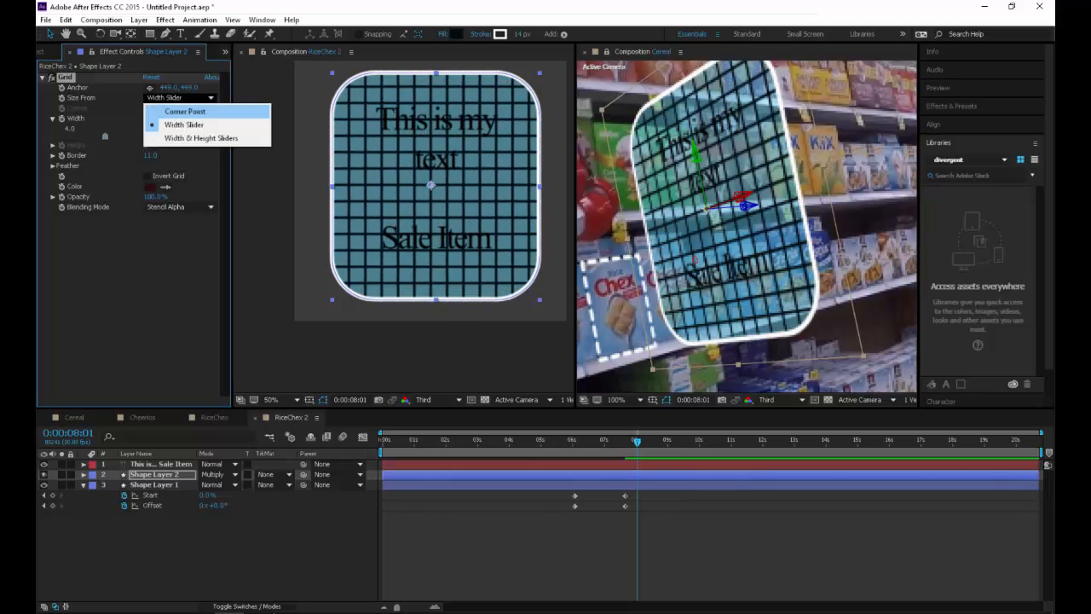
left_click(184, 135)
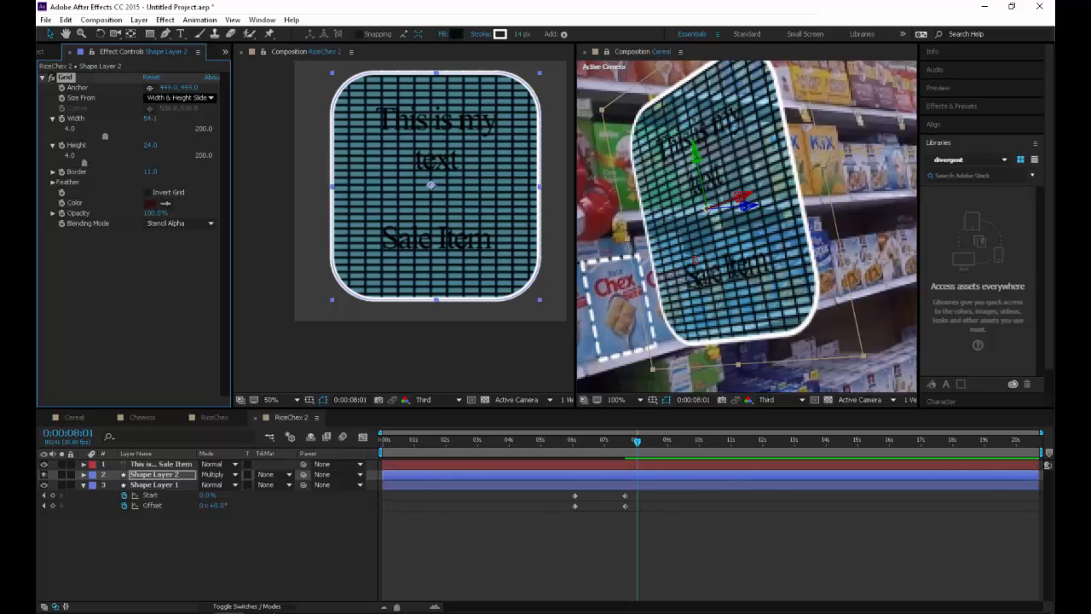
left_click_drag(104, 135, 89, 135)
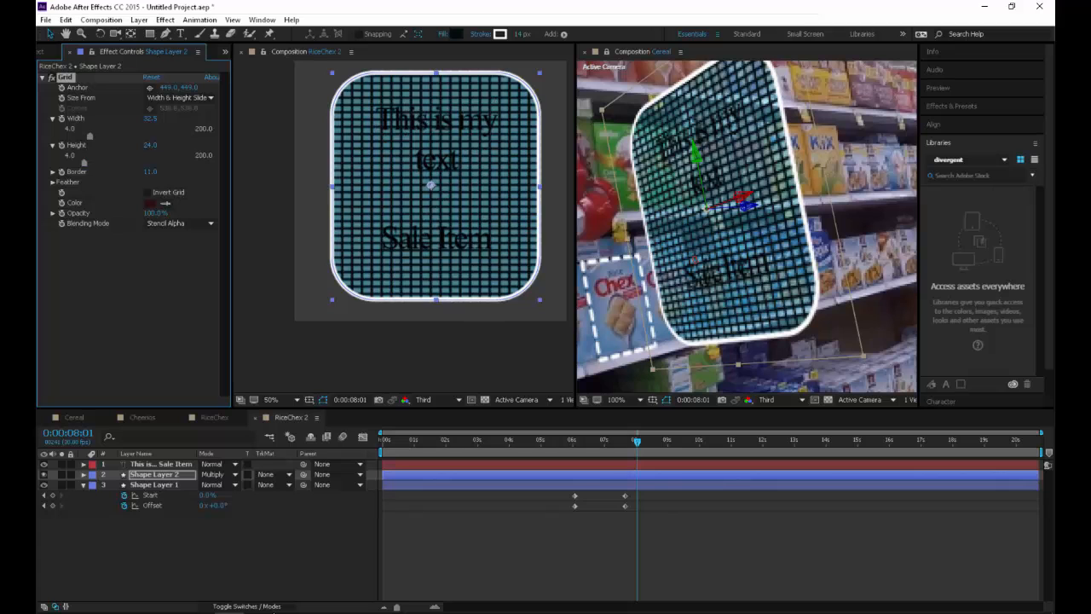
Set the Grid effect's Height to 1003 and its Anchor to 449, 828 to leave only vertical lines on the panel
left_click_drag(150, 145, 521, 145)
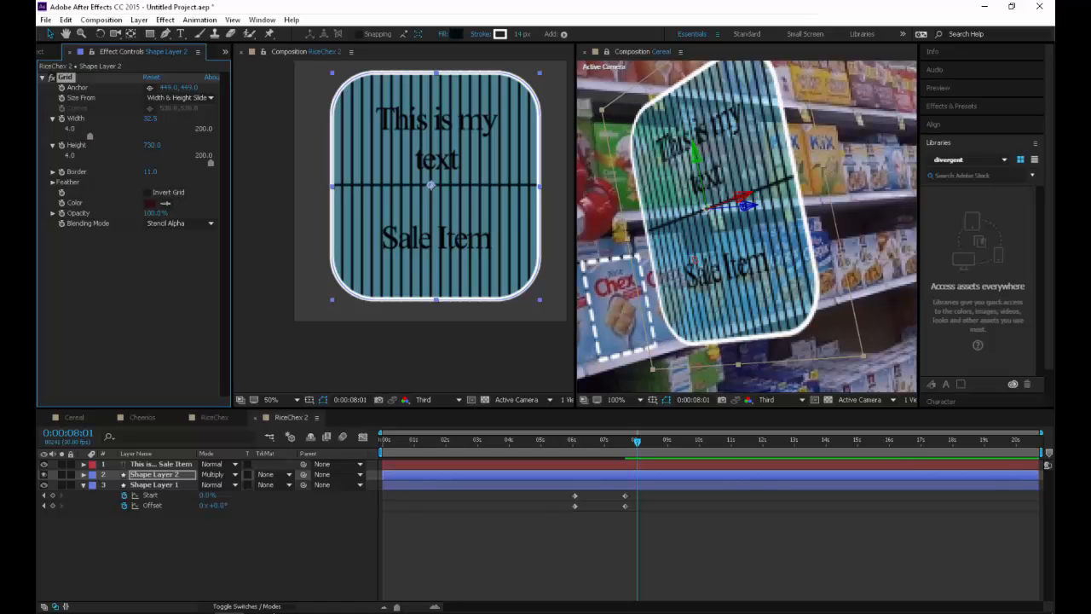
mouse_move(189, 88)
left_mouse_down()
mouse_move(639, 87)
mouse_move(429, 88)
left_mouse_up()
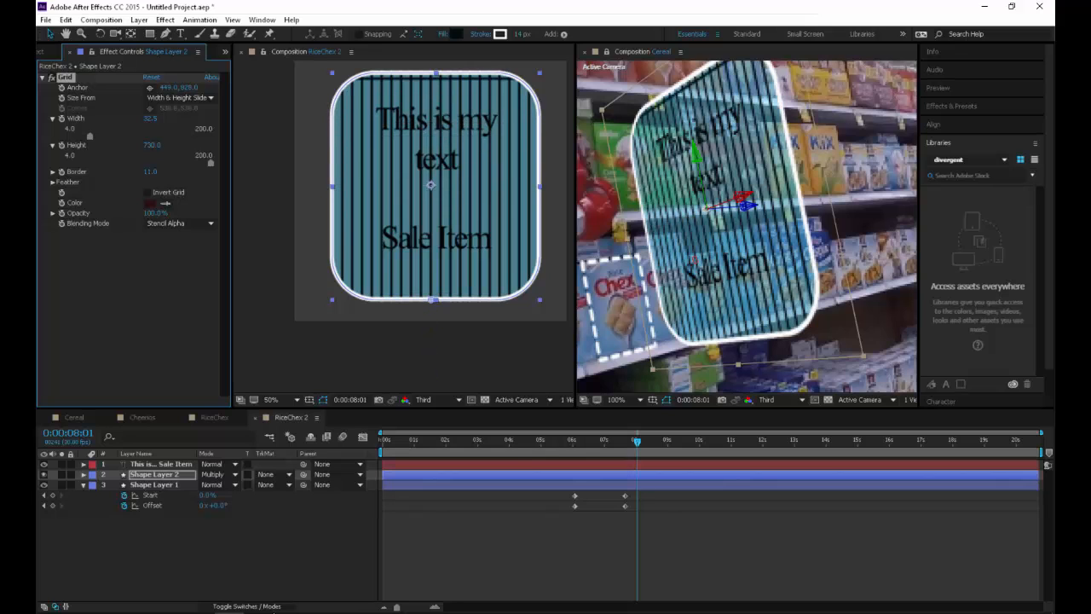
left_click_drag(152, 145, 384, 145)
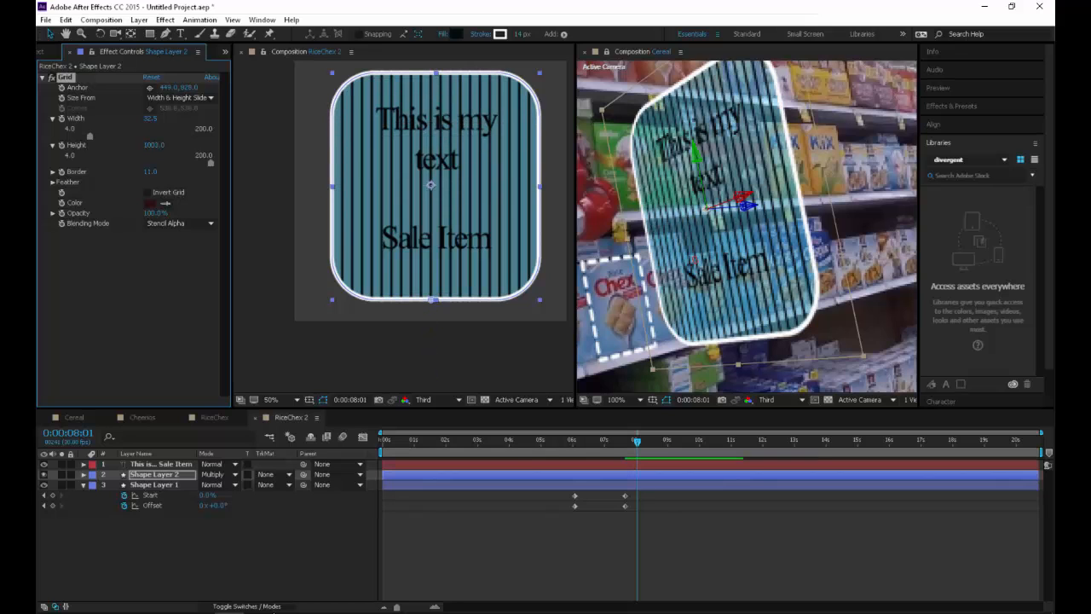
Lower Shape Layer 2's Opacity to 12%
key("t")
left_click_drag(207, 485, 156, 485)
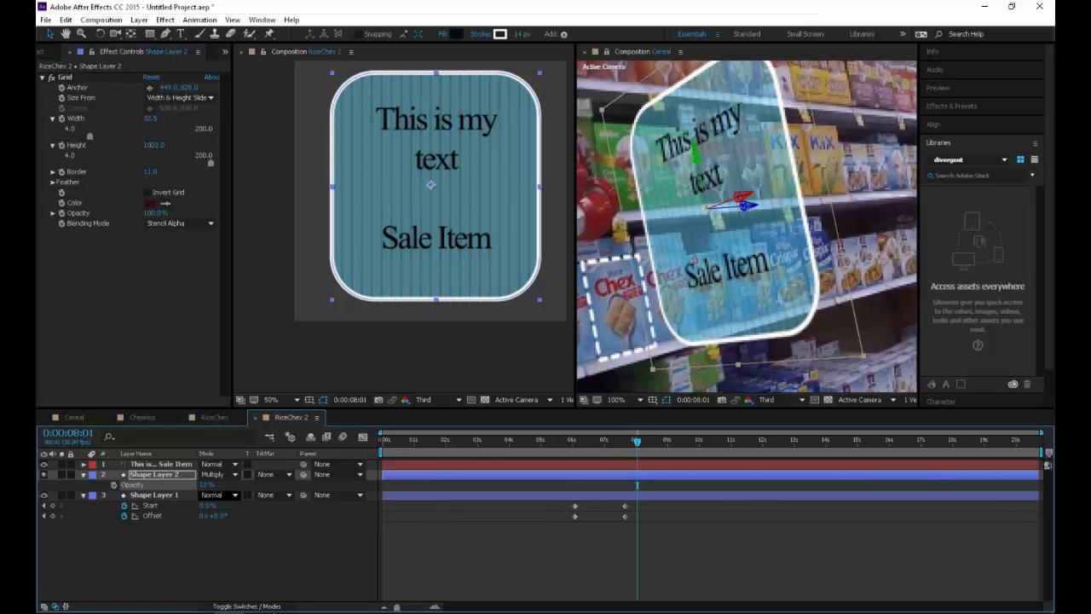
left_click(213, 550)
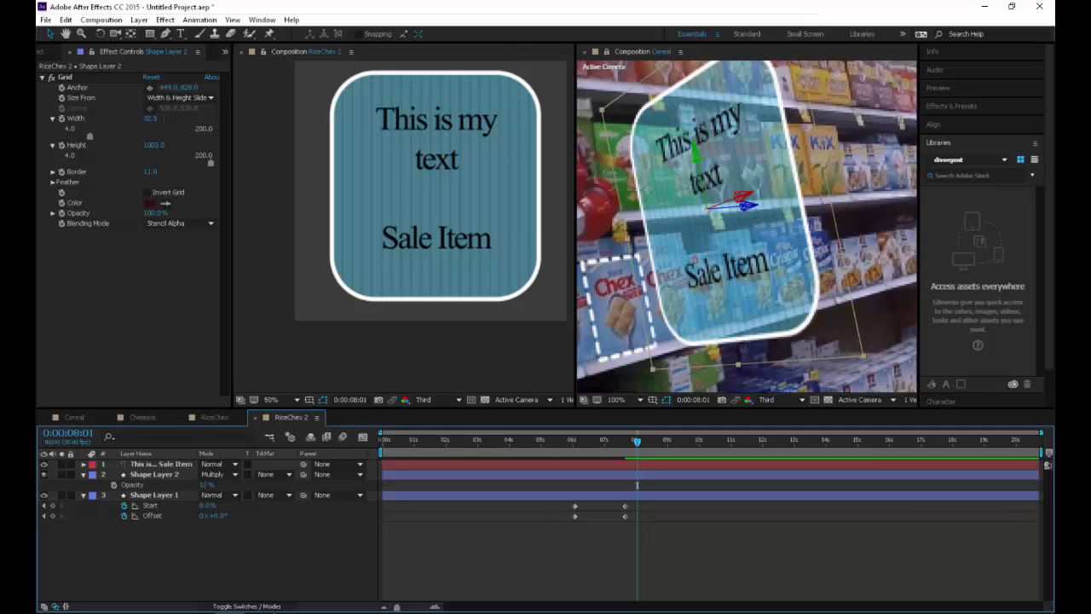
Review the panel's Trim Paths reveal with the line texture around seven seconds, and move the time to 0:00:07:24
key("Page_Up")
key("Page_Up")
key("Page_Up")
key("Page_Up")
key("Page_Up")
key("Page_Up")
key("Page_Up")
key("Page_Up")
key("Page_Up")
key("Page_Up")
key("Page_Up")
key("Page_Up")
key("Page_Up")
key("Page_Up")
key("Page_Up")
key("Page_Up")
key("Page_Up")
key("Page_Up")
key("Page_Up")
key("Page_Up")
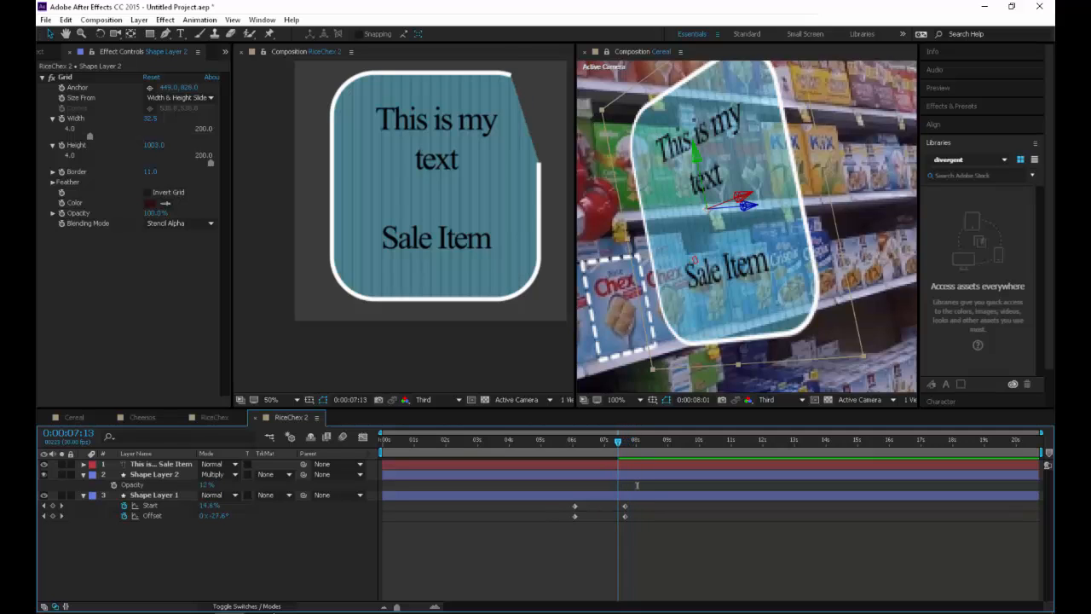
mouse_move(594, 485)
left_mouse_down()
mouse_move(577, 485)
mouse_move(604, 485)
left_mouse_up()
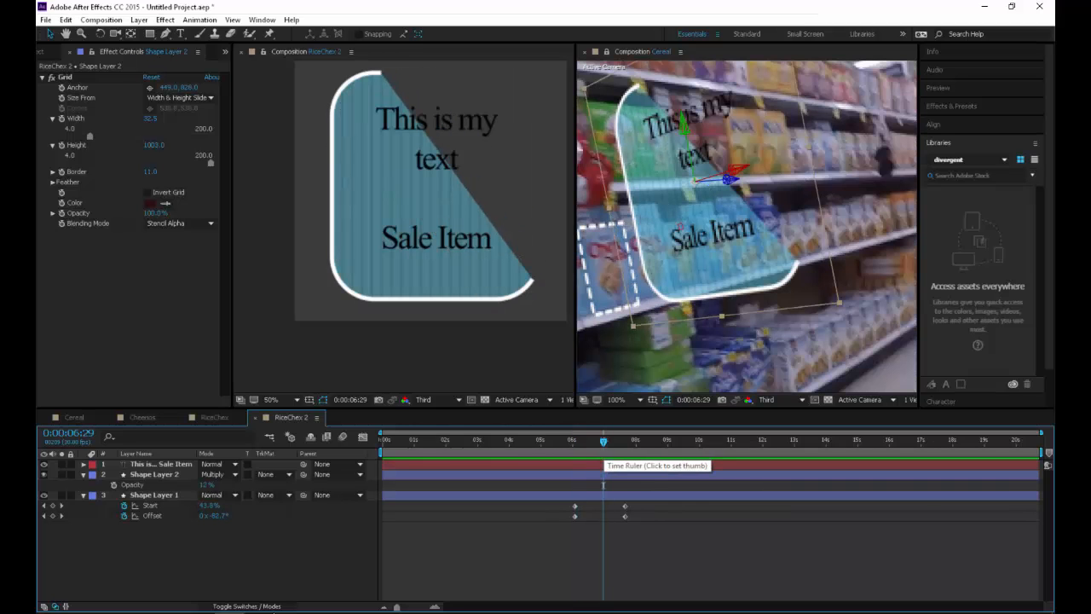
left_click_drag(604, 442, 629, 442)
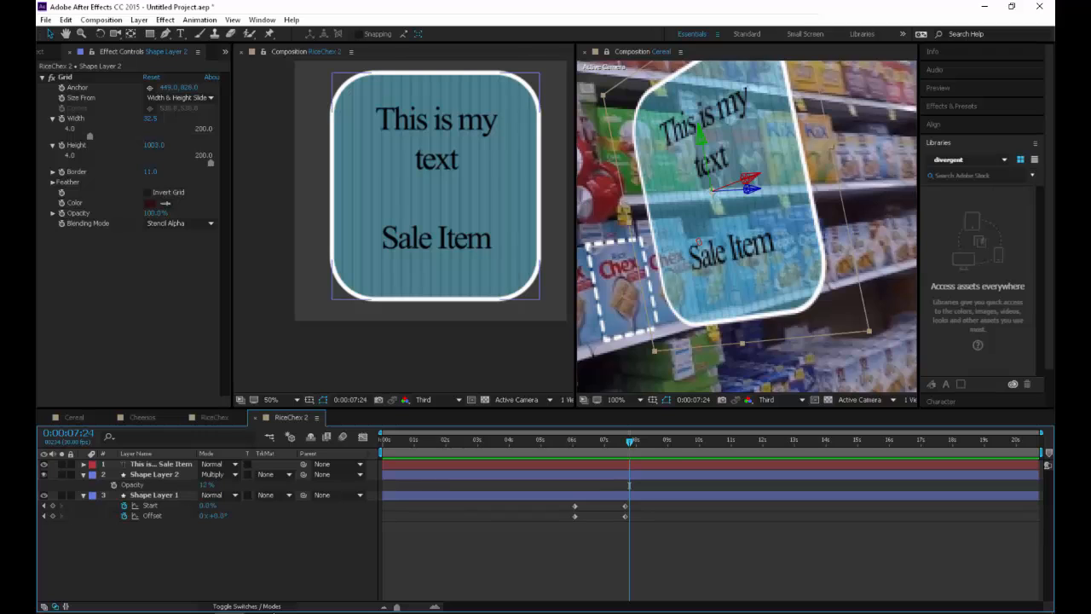
Reveal the text layer's properties and add a Scale text animator to it
left_click(443, 238)
key("p")
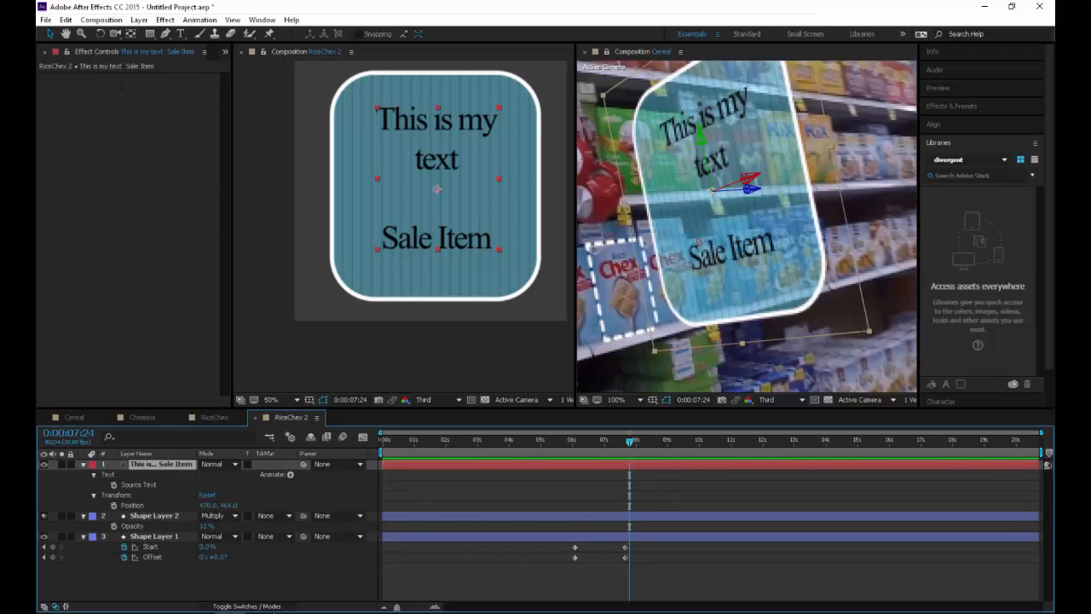
left_click(290, 474)
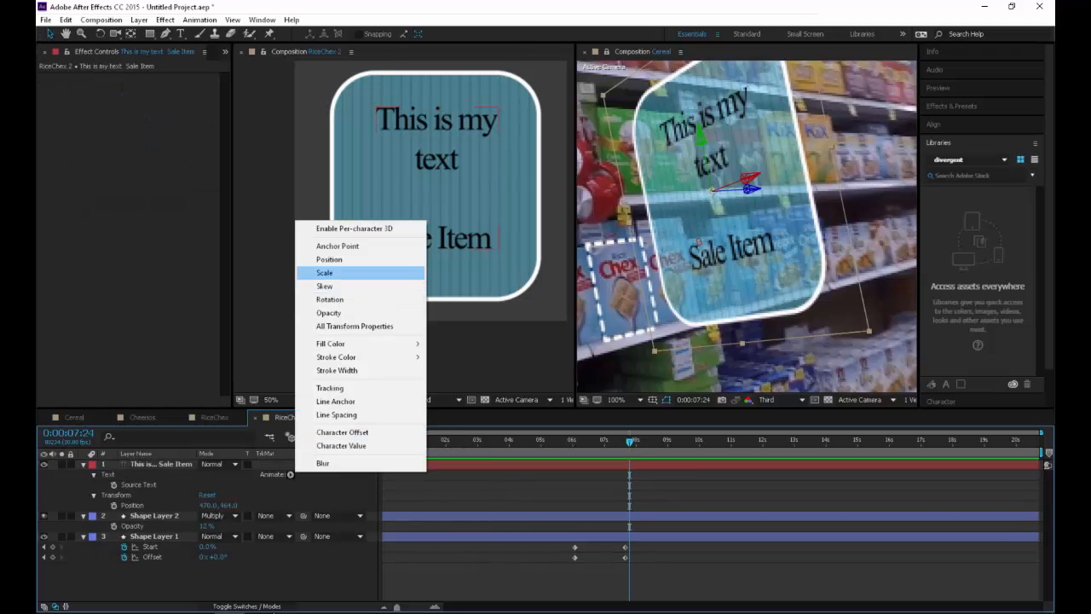
left_click(324, 273)
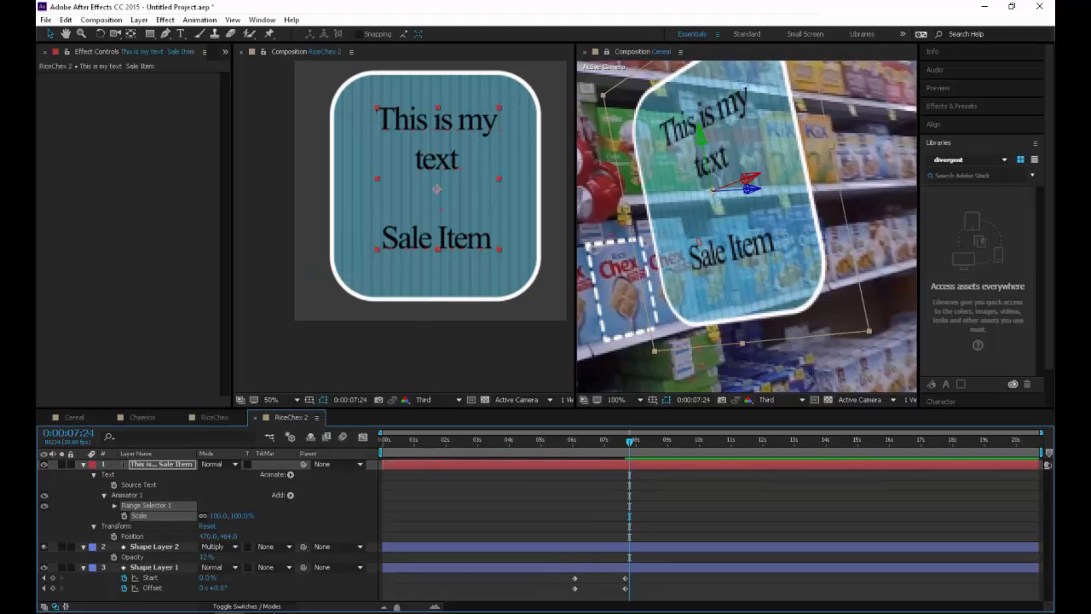
Set Animator 1's Scale to 0% and test the Start value of Range Selector 1
left_click(115, 506)
left_click(219, 557)
type("0")
key("Return")
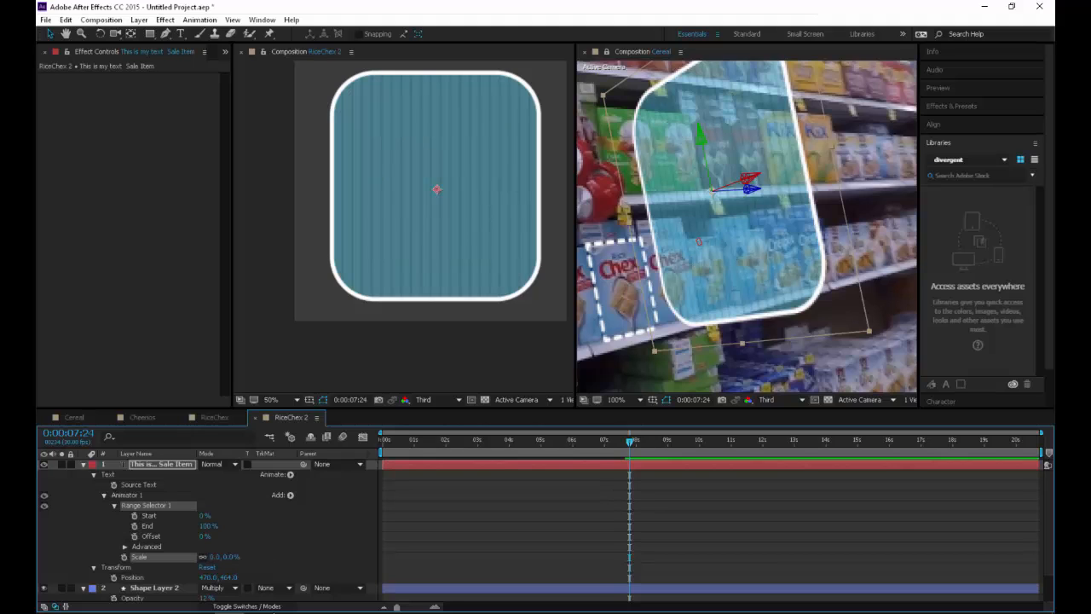
mouse_move(204, 516)
left_mouse_down()
mouse_move(268, 515)
mouse_move(203, 516)
left_mouse_up()
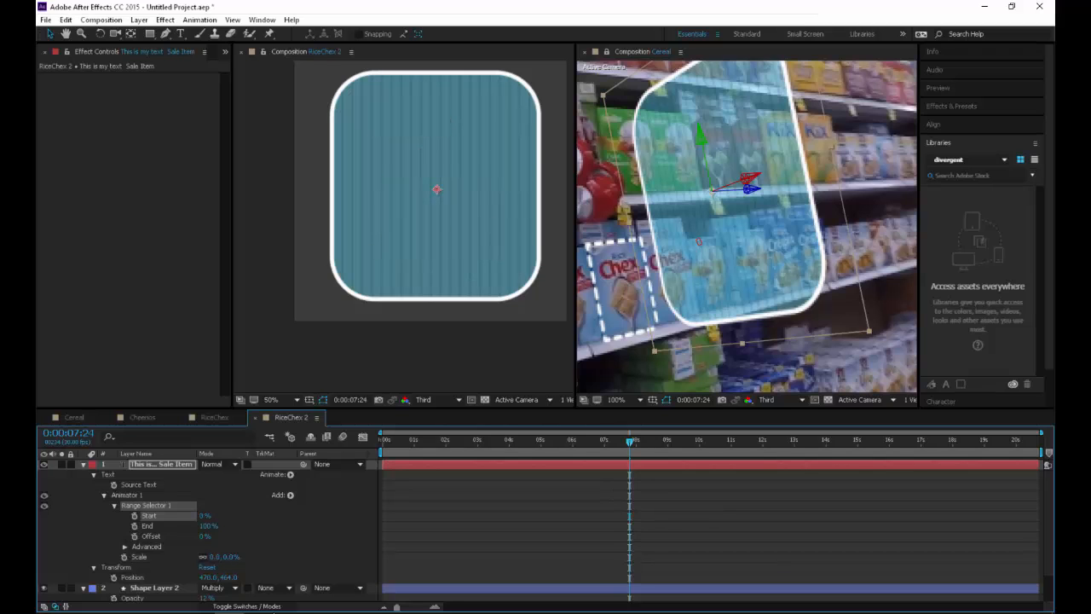
Keyframe Range Selector 1's Start at 0:00:07:24 and at 100% on 0:00:09:00, and return to about six seconds
left_click(134, 516)
left_click(667, 441)
left_click_drag(204, 516, 289, 515)
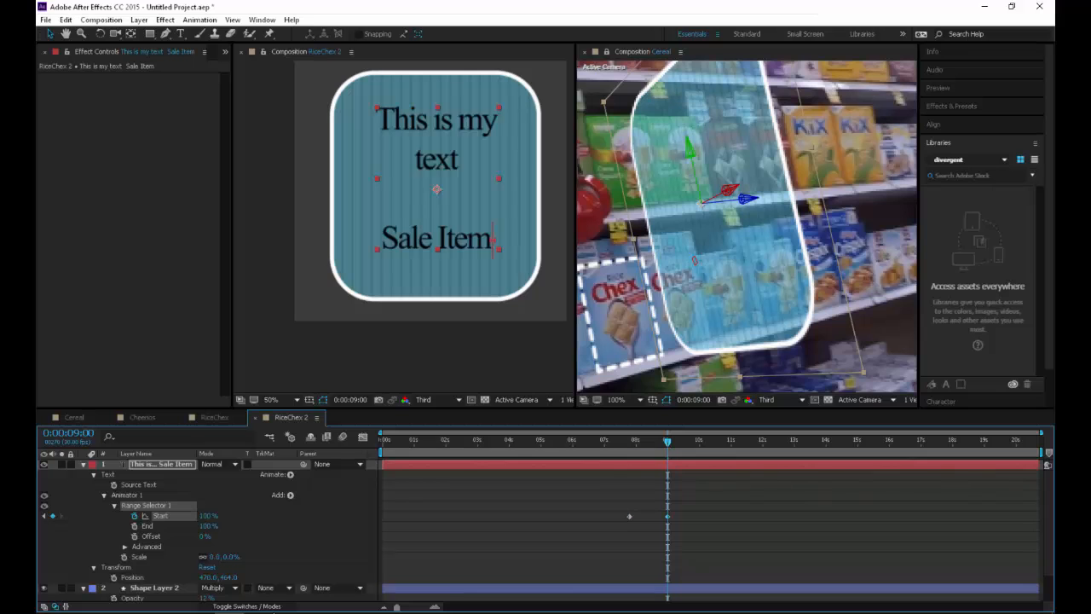
left_click(582, 441)
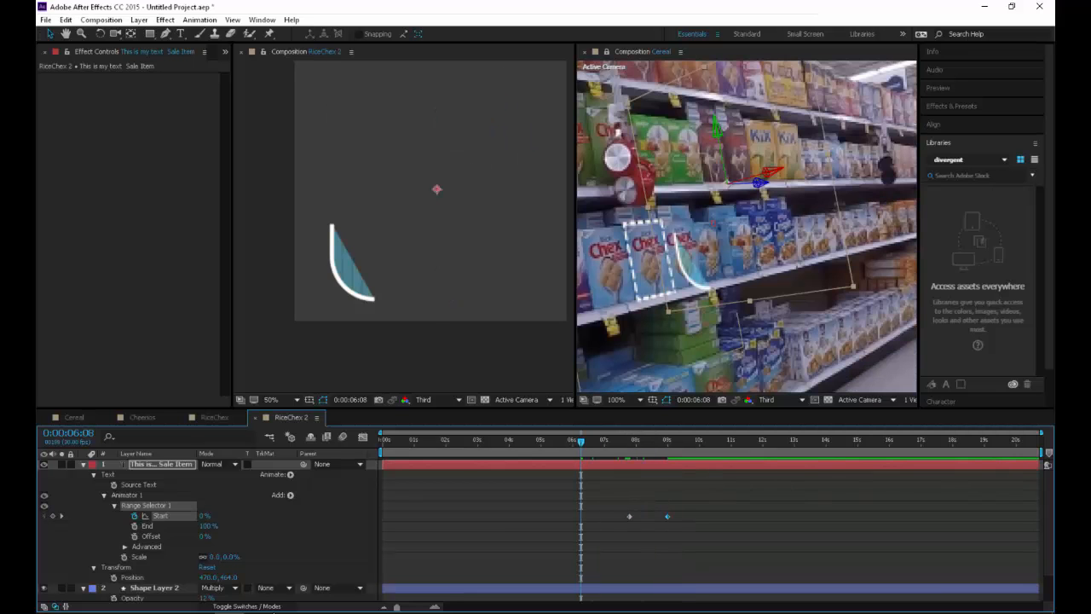
Switch to the Cereal composition, preview it briefly, and widen its viewer with the whole frame at 25% magnification
left_click(74, 417)
left_click(93, 417)
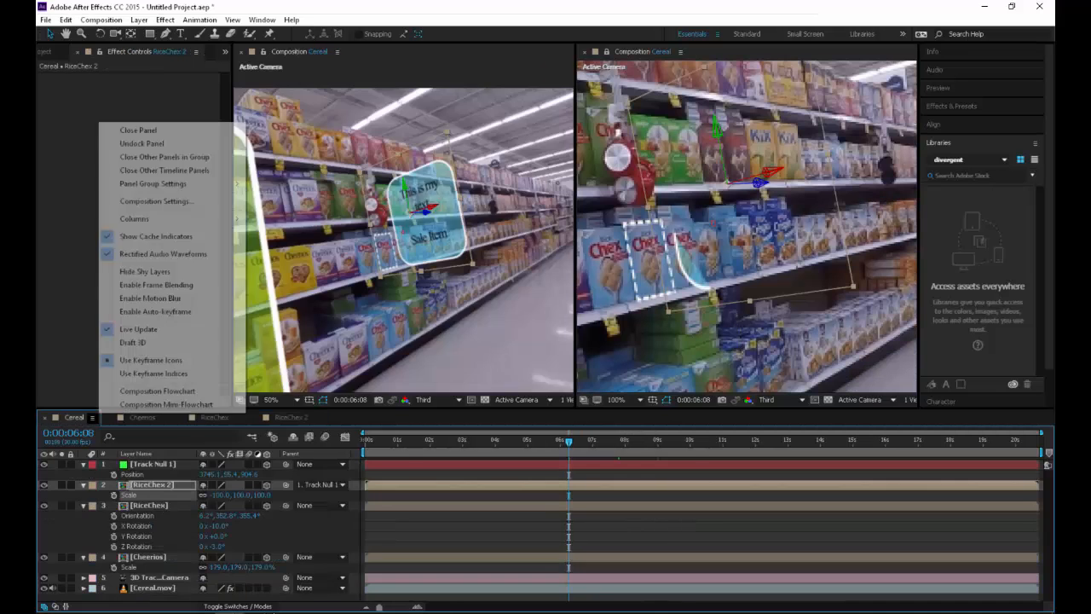
left_click(311, 52)
key("space")
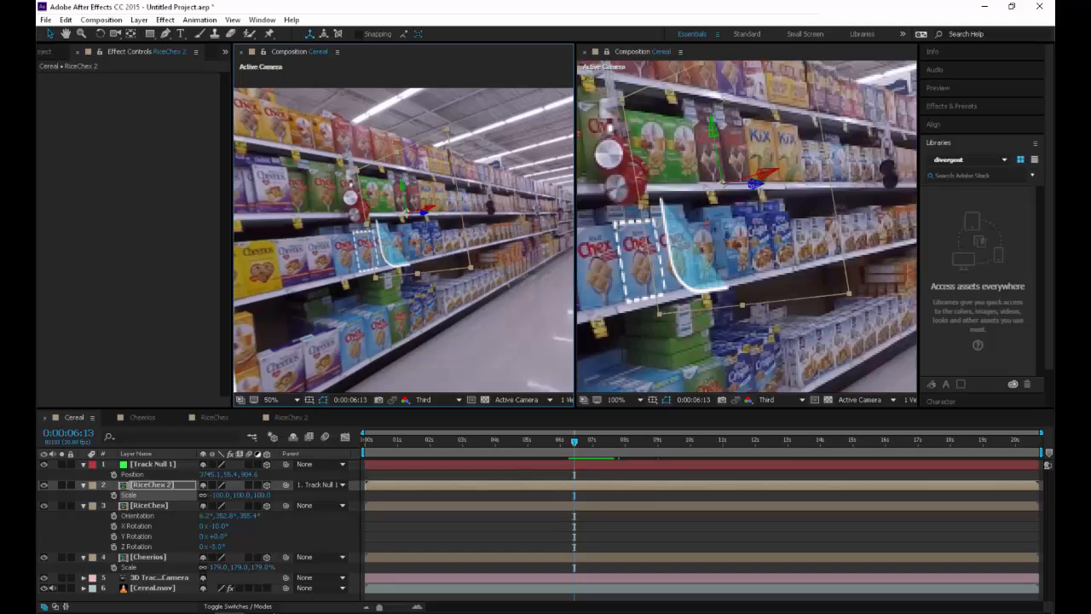
left_click_drag(576, 226, 815, 226)
scroll(524, 226, "down", 2)
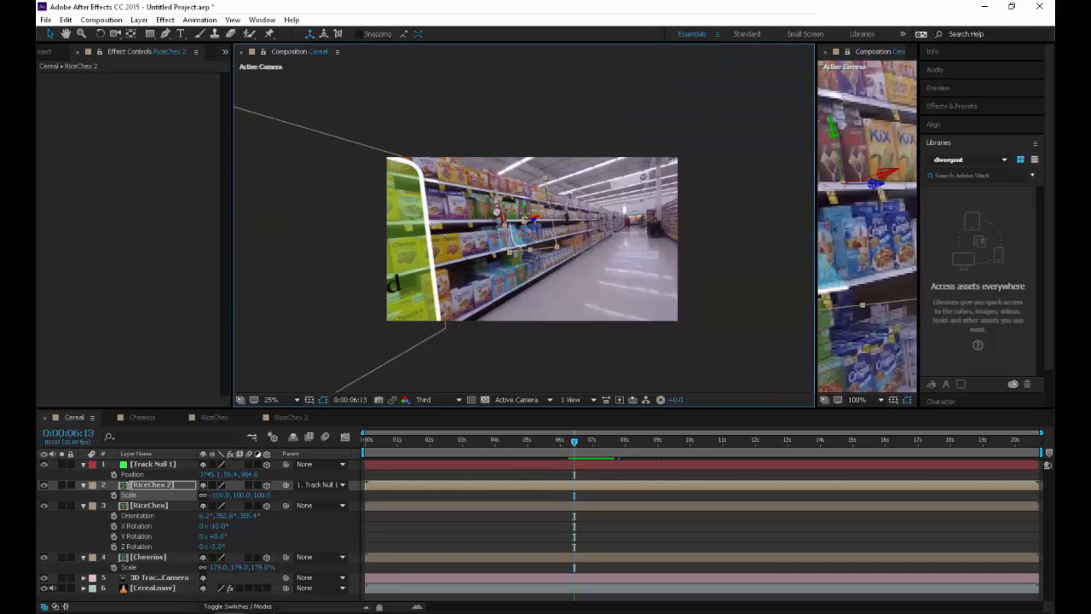
Play the Cereal composition from the beginning to review the tracked overlays
left_click_drag(417, 439, 364, 440)
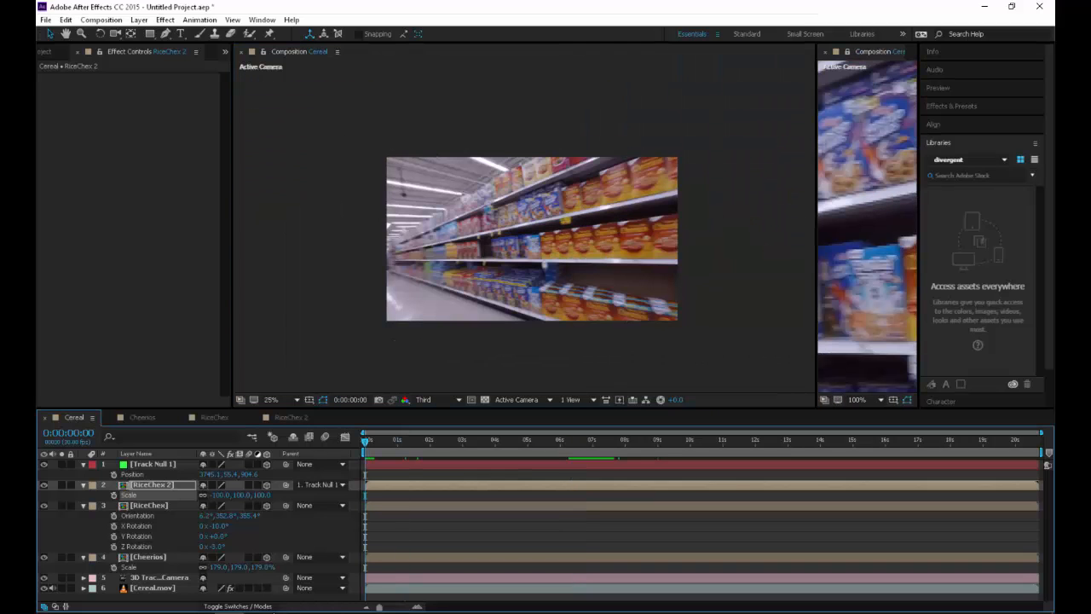
key("space")
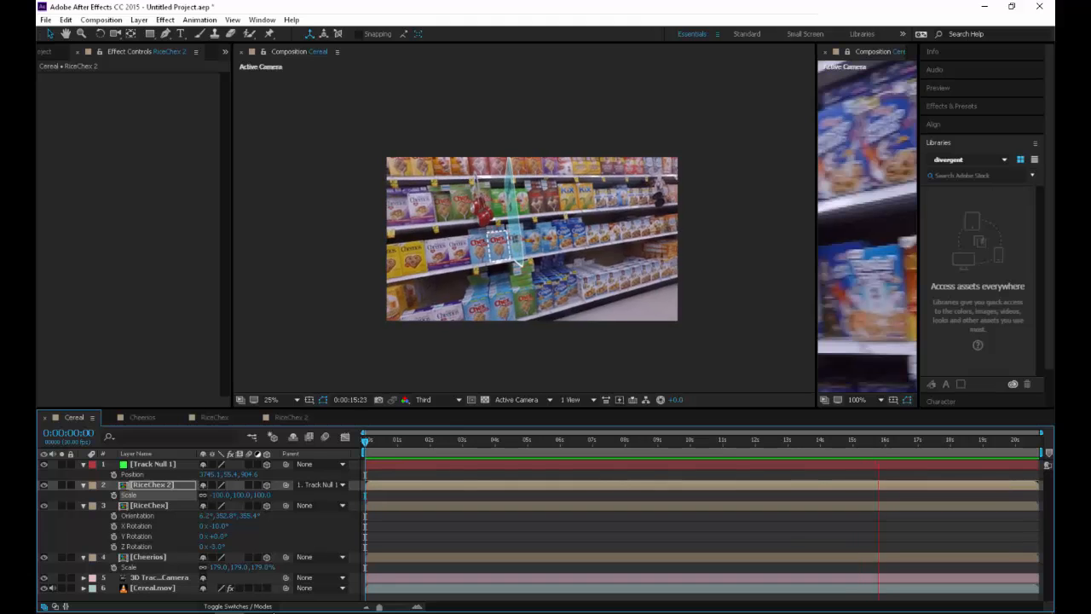
key("space")
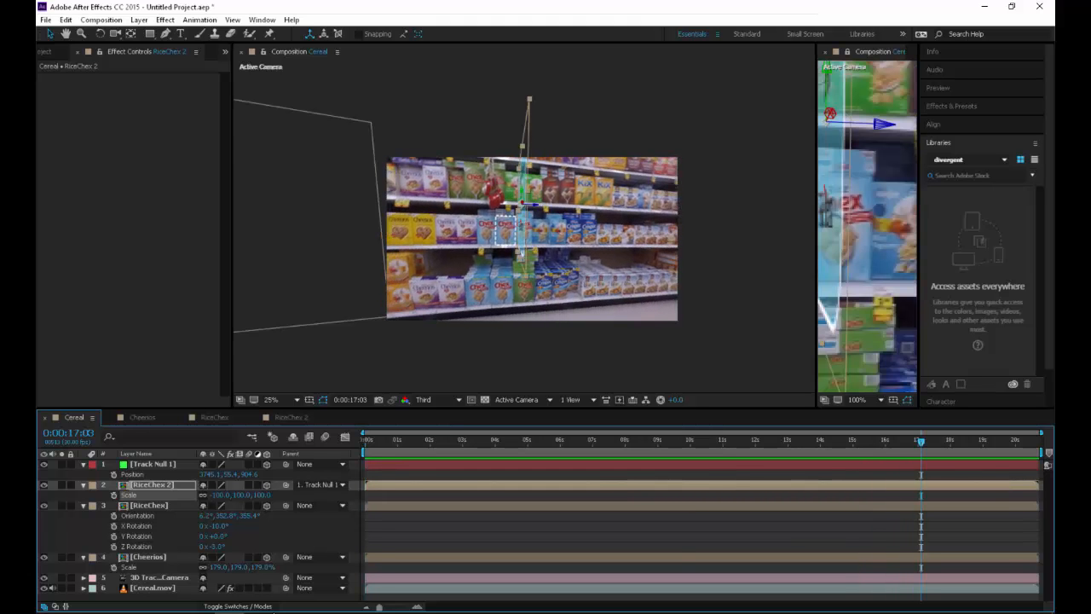
key("space")
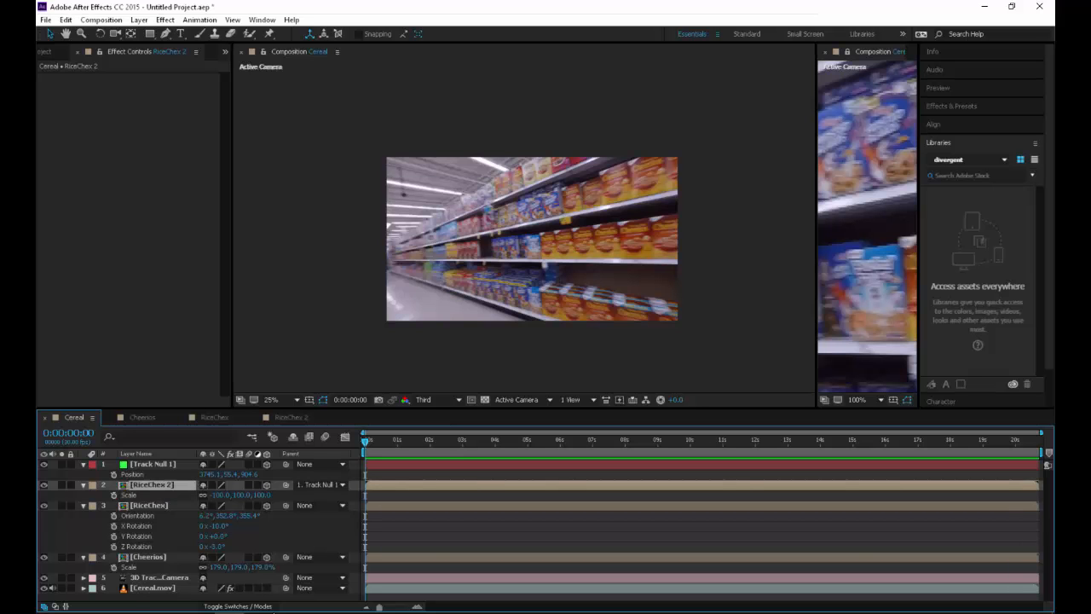
Reveal RiceChex 2's rotation properties and try X Rotation 23° and Z Rotation 39° at different times
key("r")
left_click_drag(365, 442, 654, 441)
left_click_drag(214, 505, 250, 526)
left_click_drag(653, 442, 559, 442)
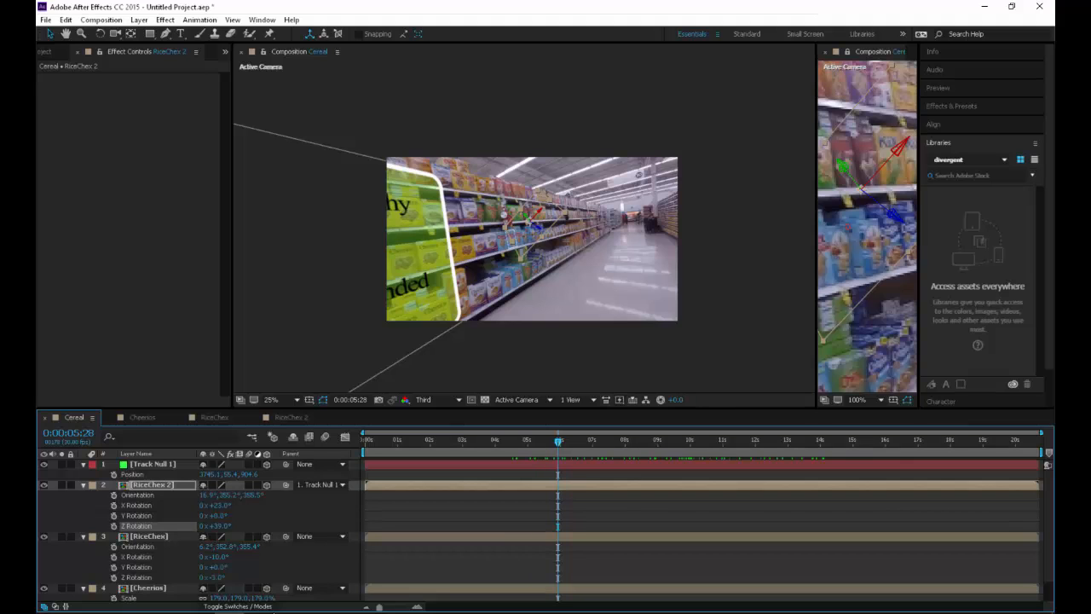
Reset all three Orientation values of RiceChex 2 to 0°
left_click(207, 496)
type("0")
key("Tab")
type("0")
key("Tab")
type("0")
Reset RiceChex 2's X Rotation and Z Rotation to 0°
key("Tab")
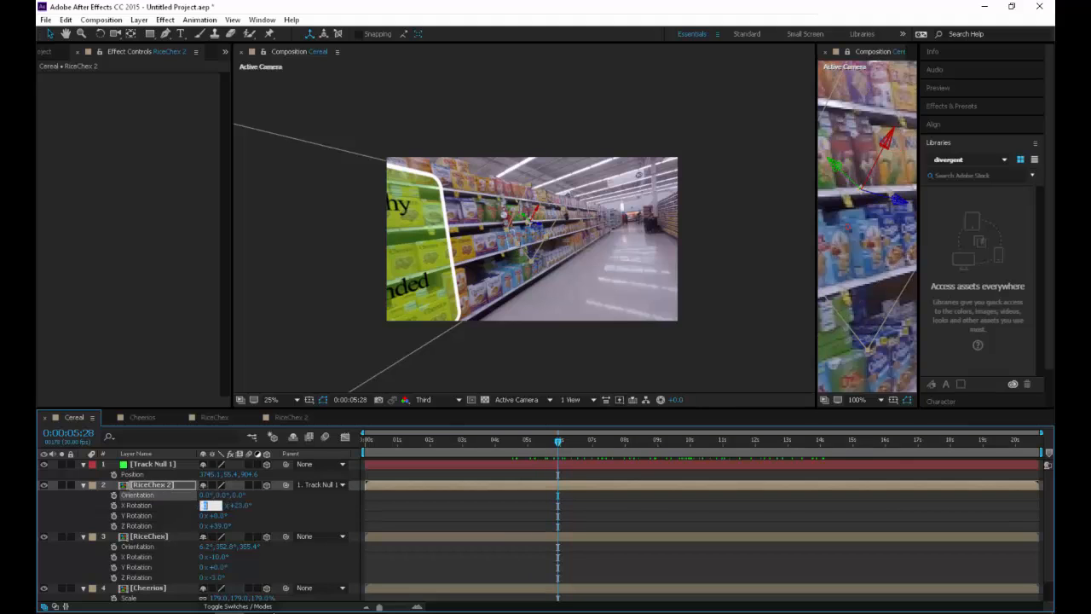
key("Tab")
type("0")
key("Tab")
key("Tab")
key("Tab")
key("Tab")
key("Tab")
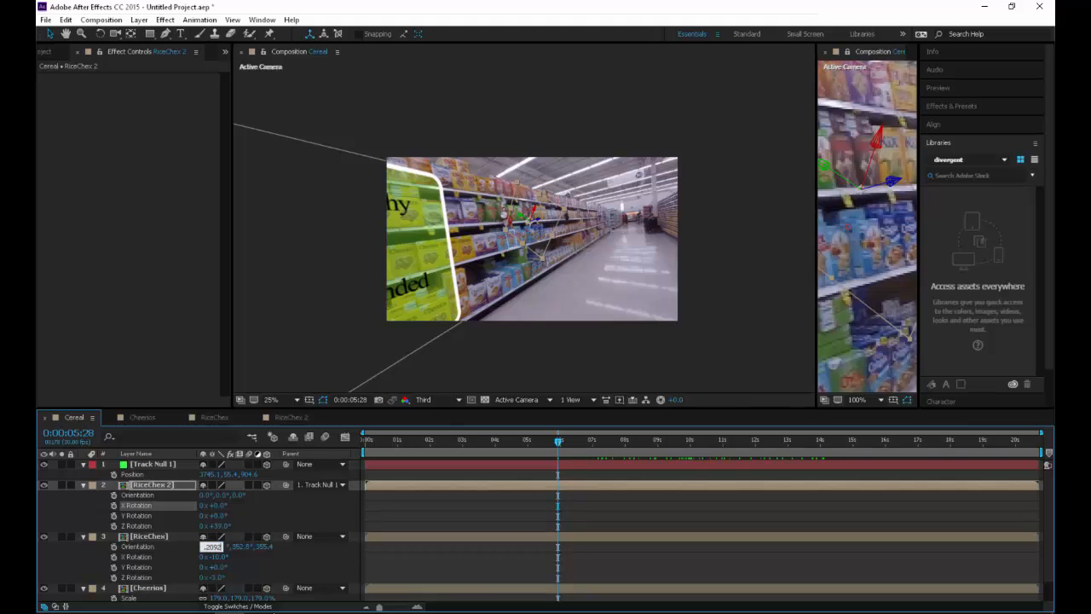
key("shift+Tab")
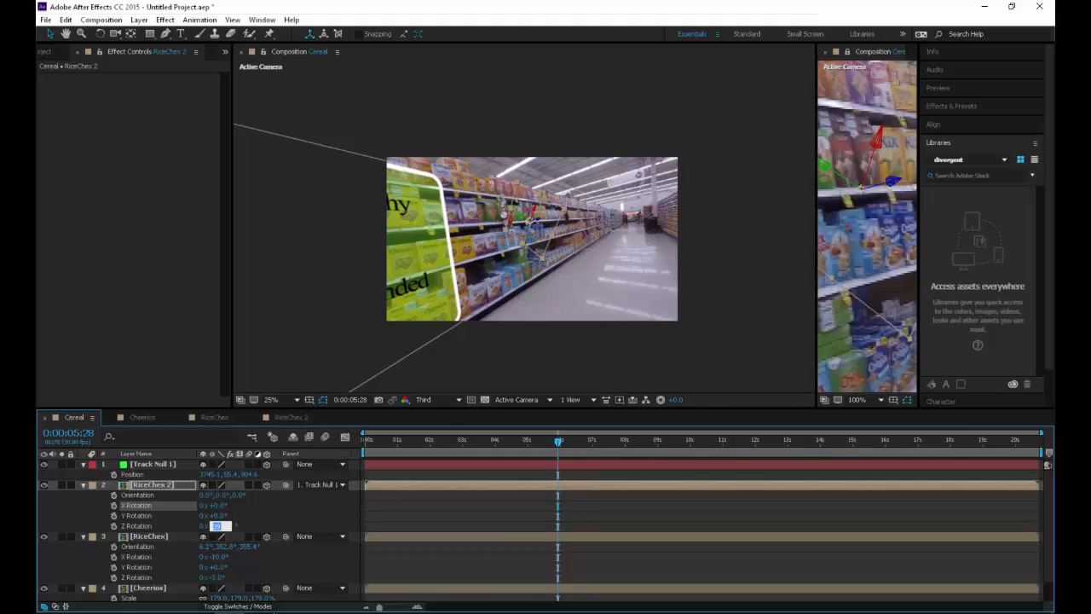
key("Return")
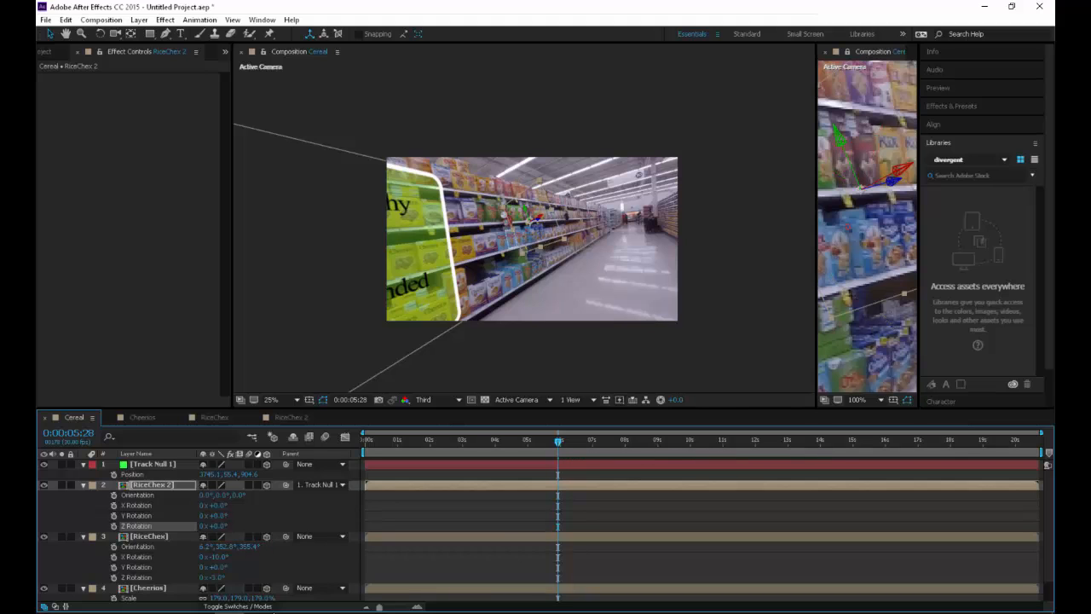
Angle RiceChex 2 with X Rotation 14°, Y Rotation -2°, Z Rotation -4° and X Orientation 357°
left_click_drag(558, 441, 679, 442)
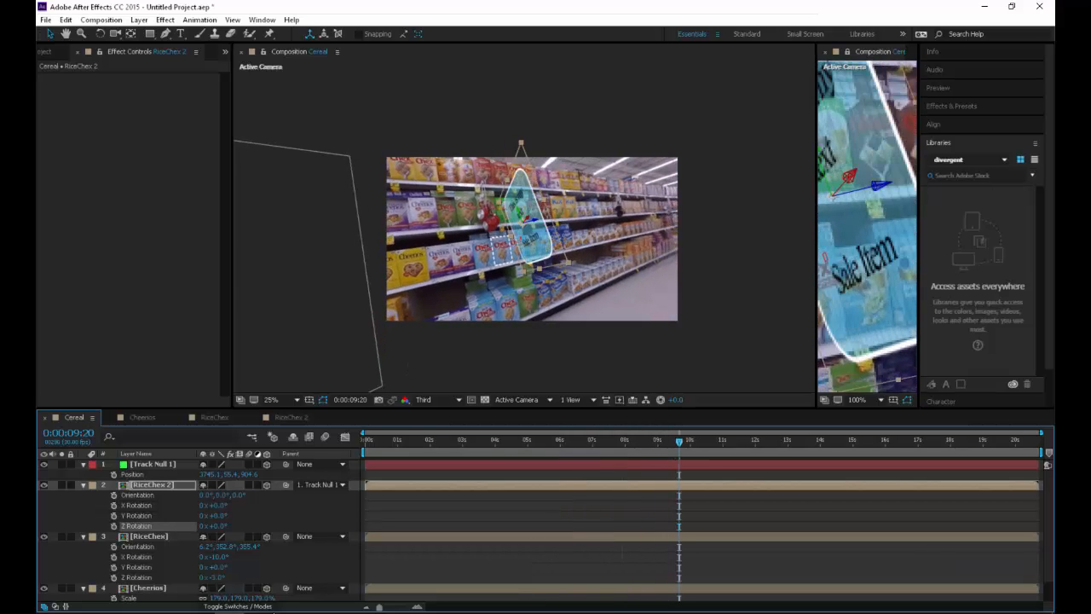
left_click_drag(219, 505, 231, 506)
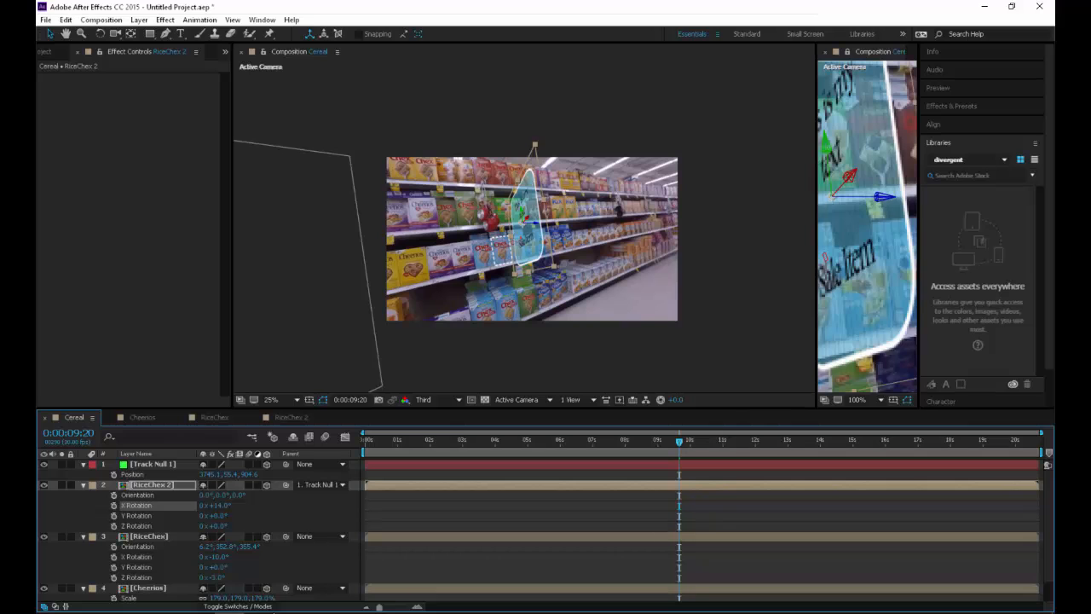
left_click_drag(219, 526, 204, 496)
Add an Orientation keyframe to Track Null 1 at 0:00:12:28 and shift it earlier to about 11 seconds
left_click_drag(680, 441, 786, 441)
scroll(524, 226, "up", 2)
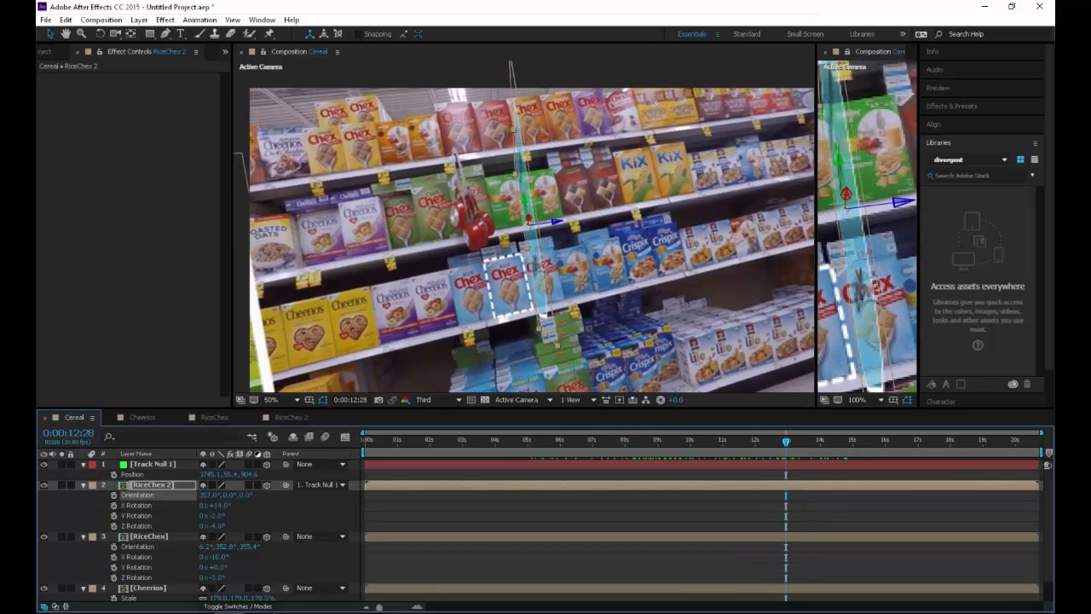
left_click(153, 465)
key("r")
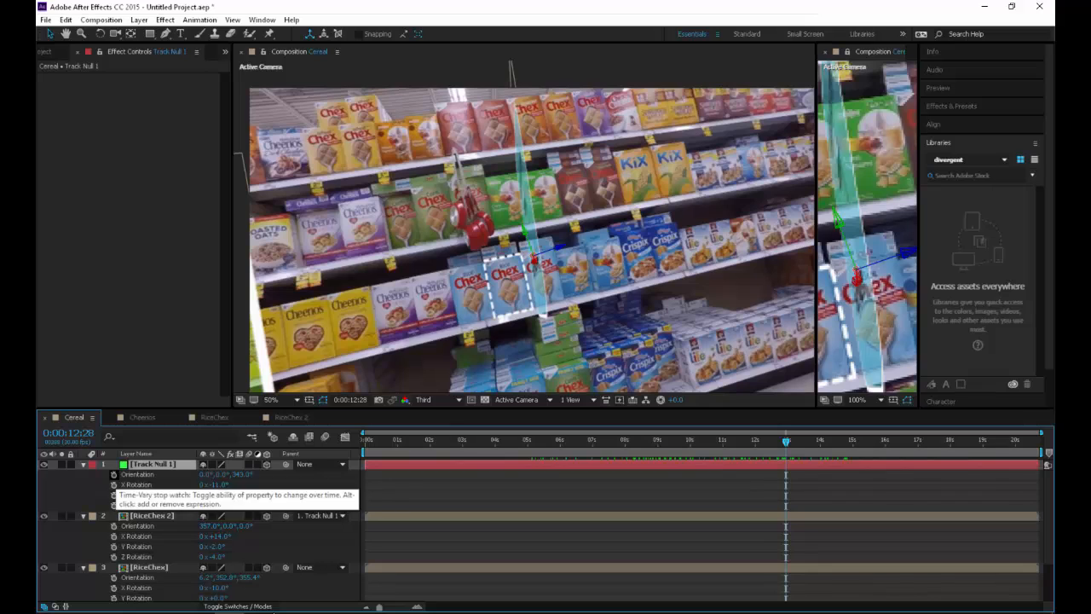
left_click(114, 474)
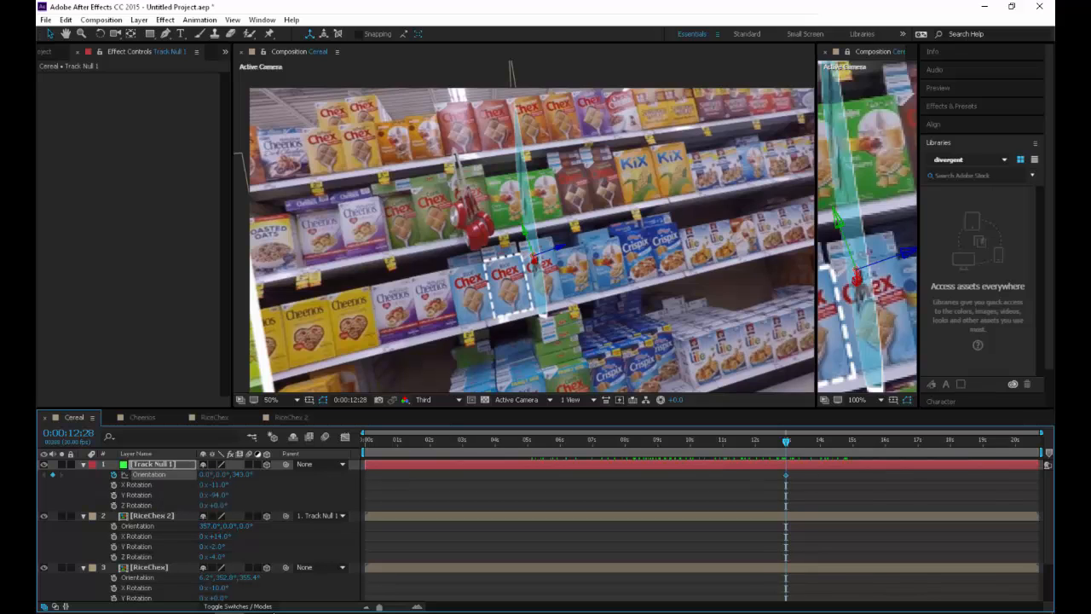
left_click_drag(785, 474, 726, 475)
Keyframe Track Null 1's Y Orientation at 280° on 0:00:12:28 and preview the panel's turn
left_click_drag(221, 475, 165, 475)
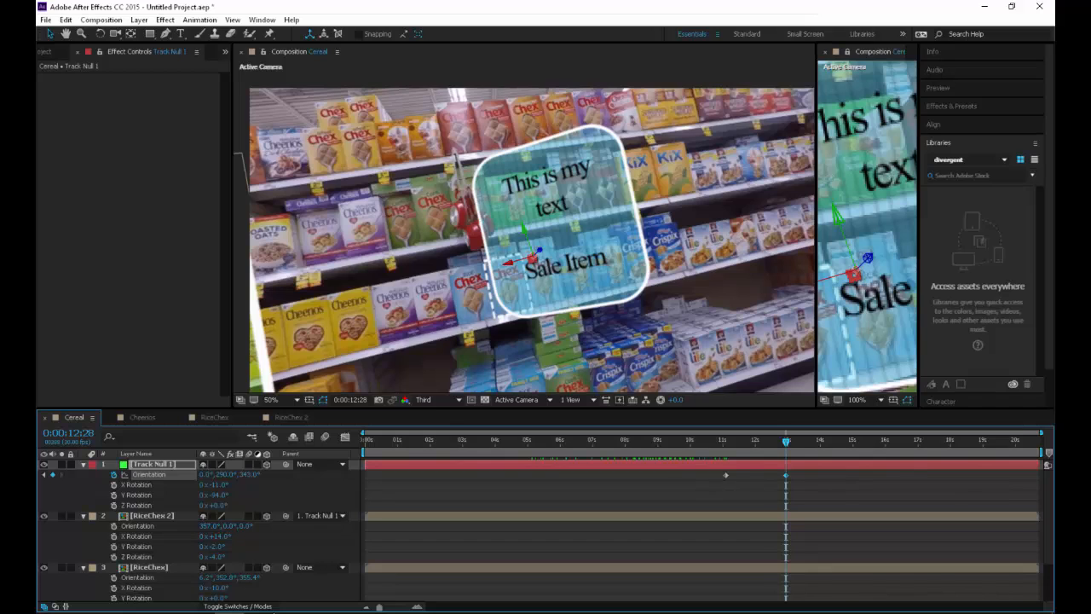
key("ctrl+z")
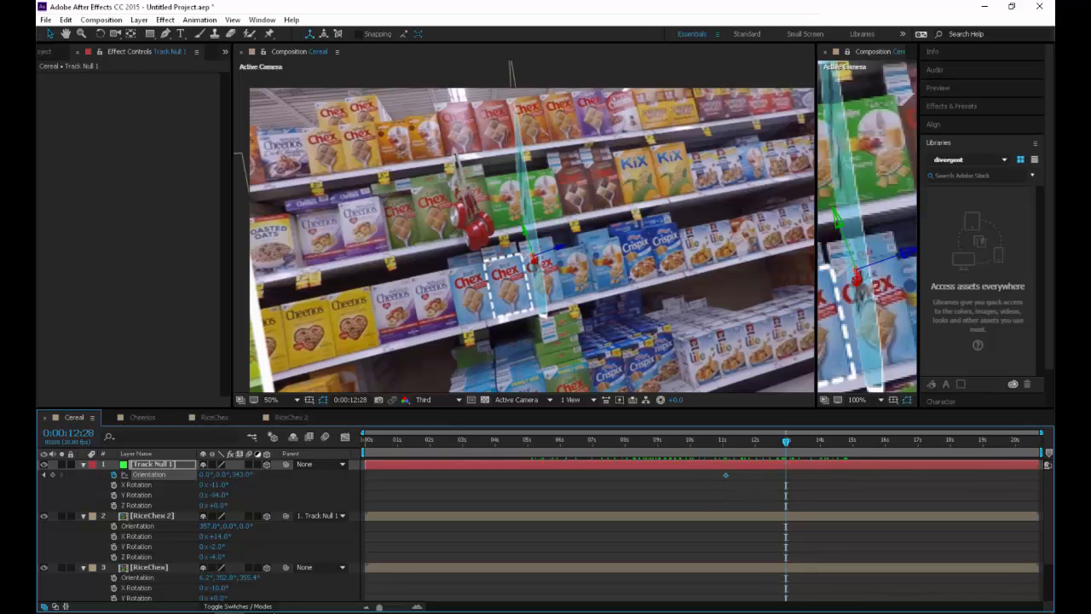
left_click_drag(222, 475, 174, 474)
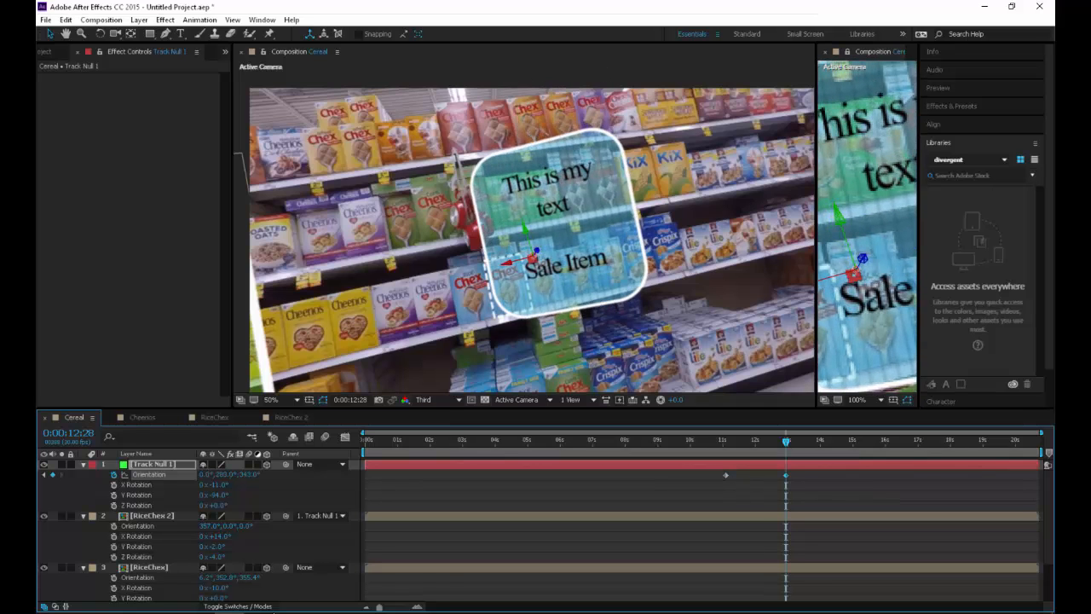
key("space")
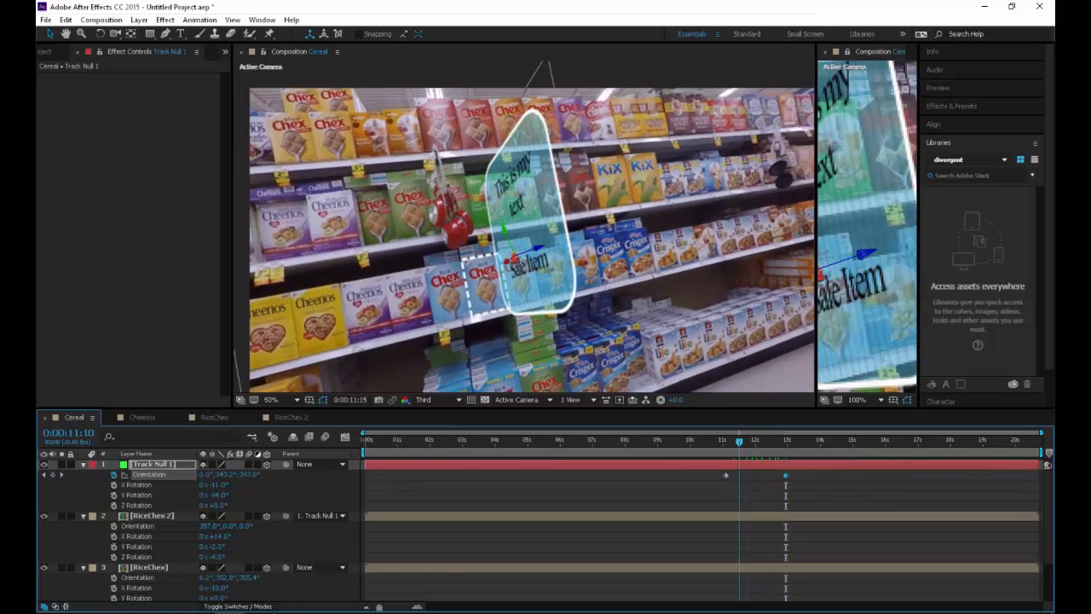
Move Track Null 1's first Orientation keyframe to about 8.4 seconds and view the composition from the beginning
left_click_drag(787, 441, 639, 475)
left_click_drag(706, 441, 365, 440)
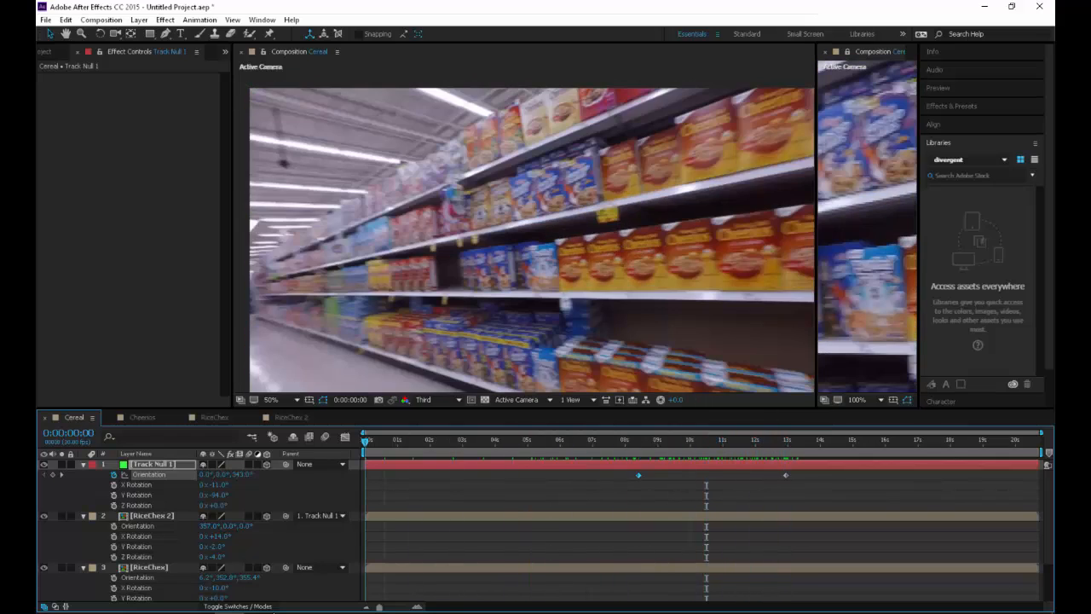
scroll(524, 226, "down", 2)
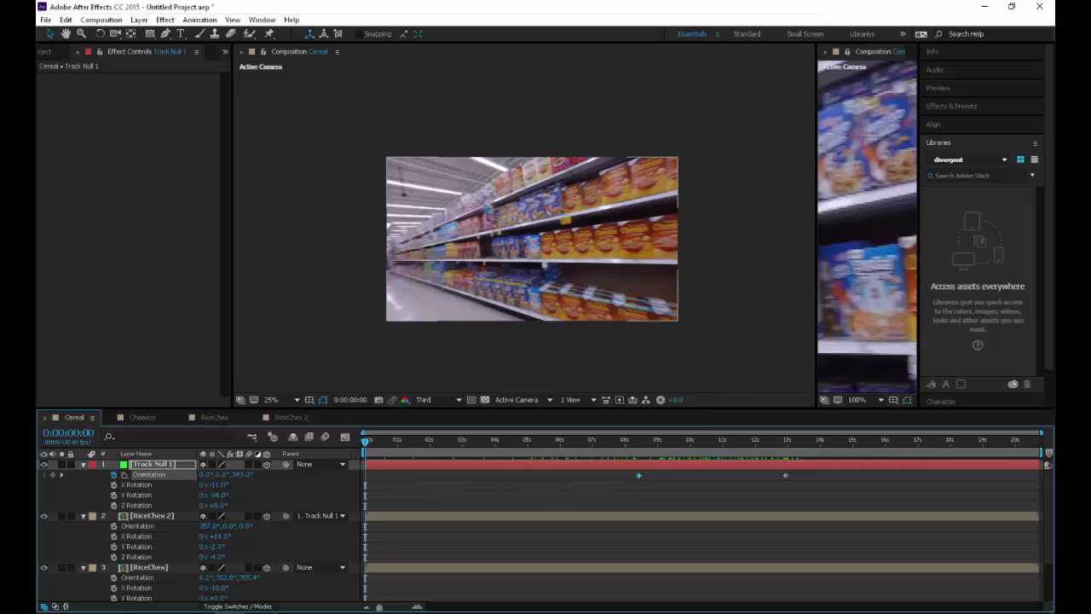
left_click(200, 19)
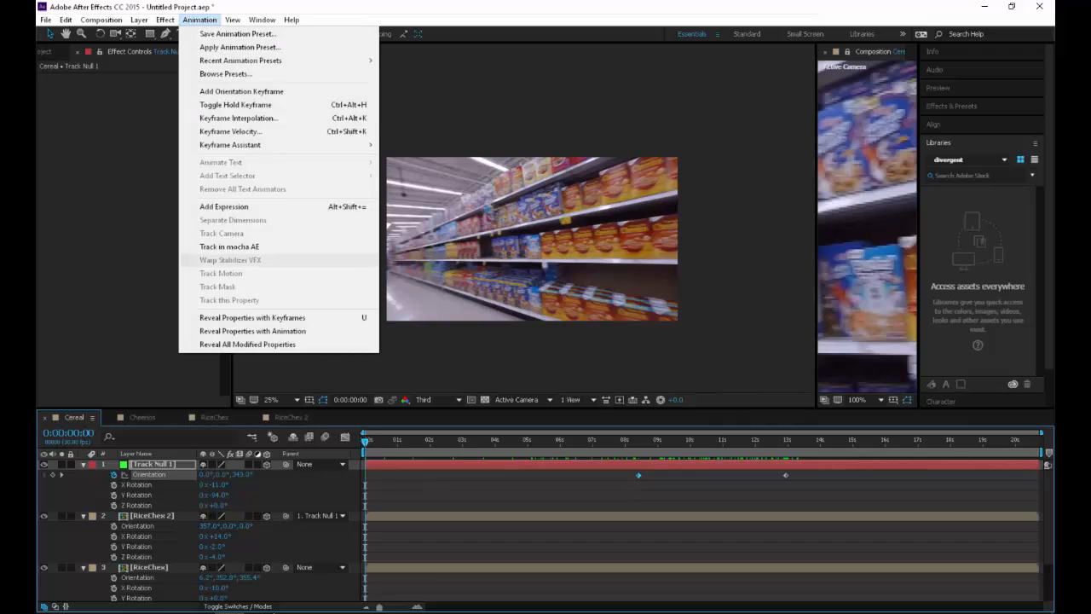
left_click(403, 195)
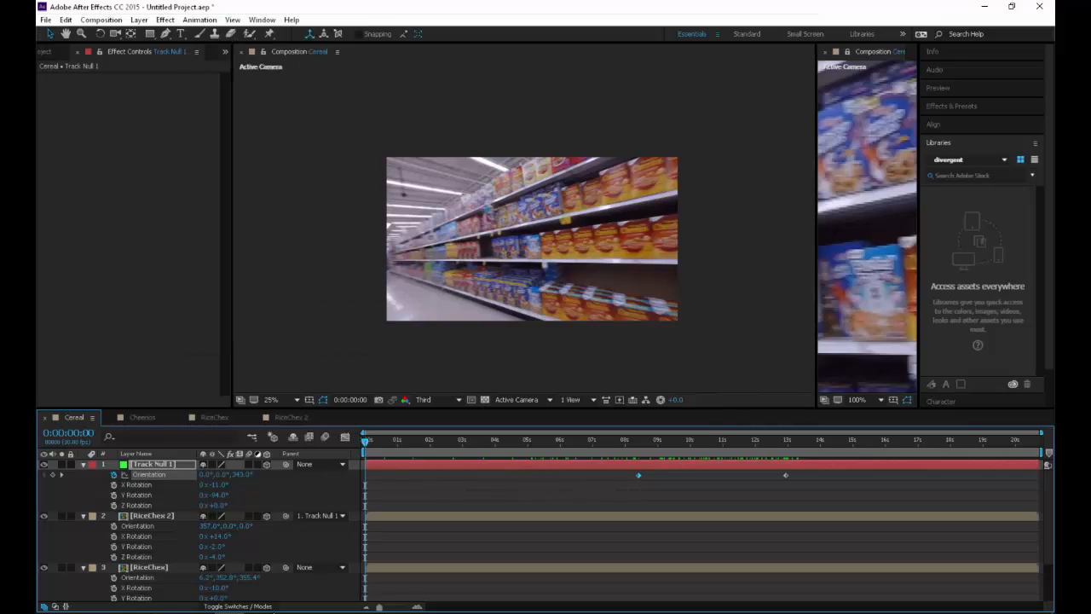
key("ctrl+s")
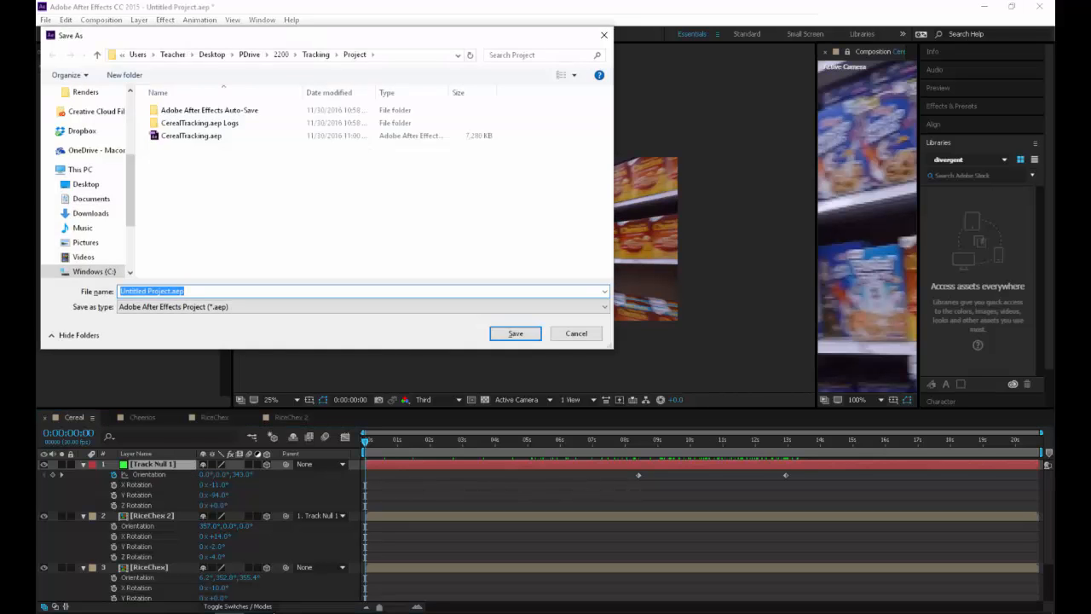
key("Escape")
Open the recent project CerealTracking.aep, saving the current project as Test
left_click(46, 20)
mouse_move(78, 60)
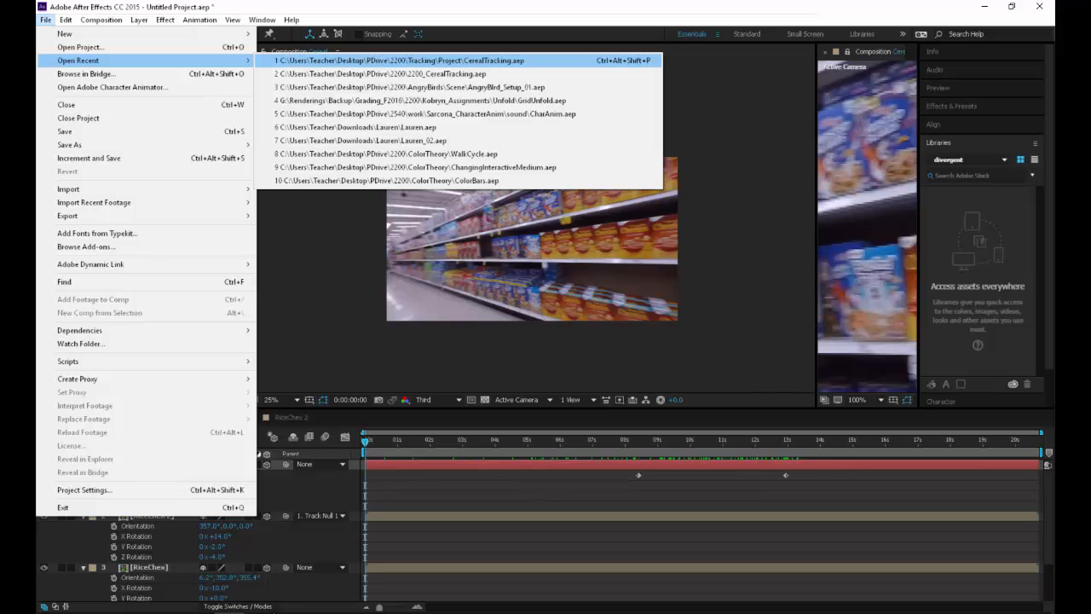
left_click(401, 61)
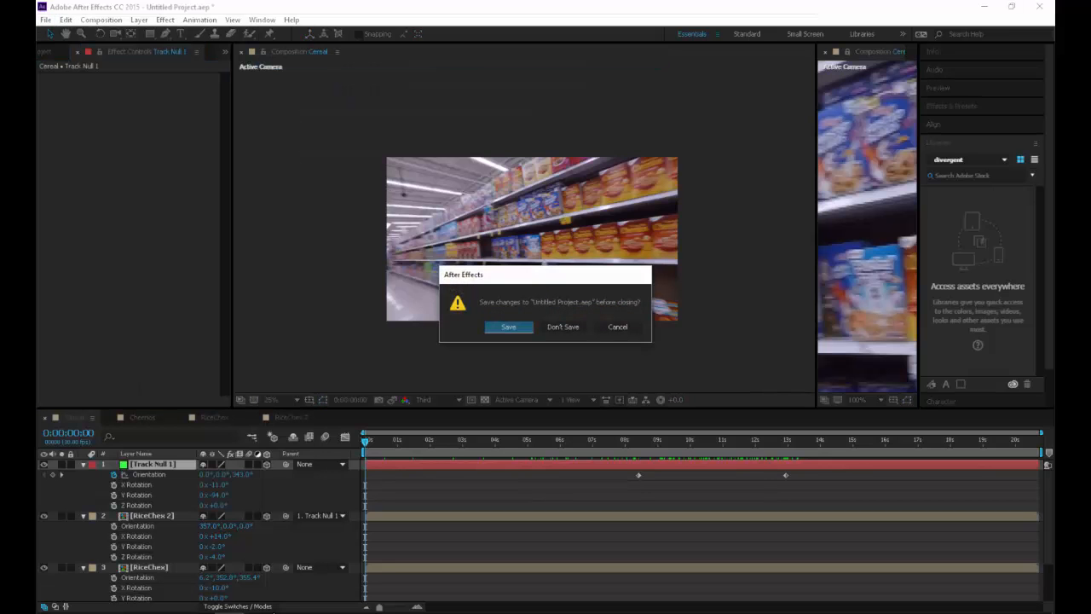
key("Return")
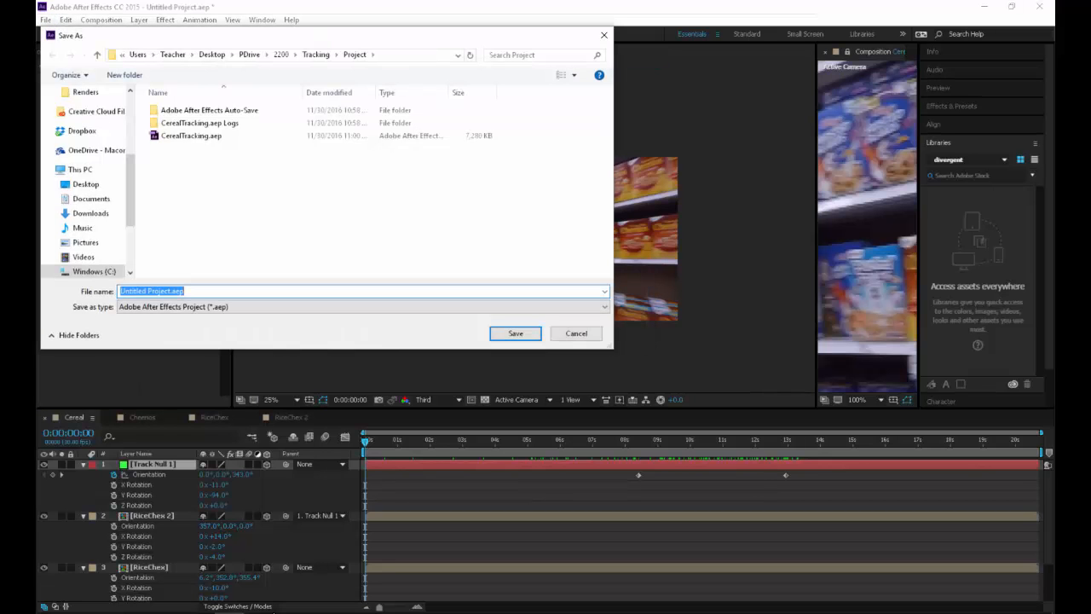
type("Test")
key("Return")
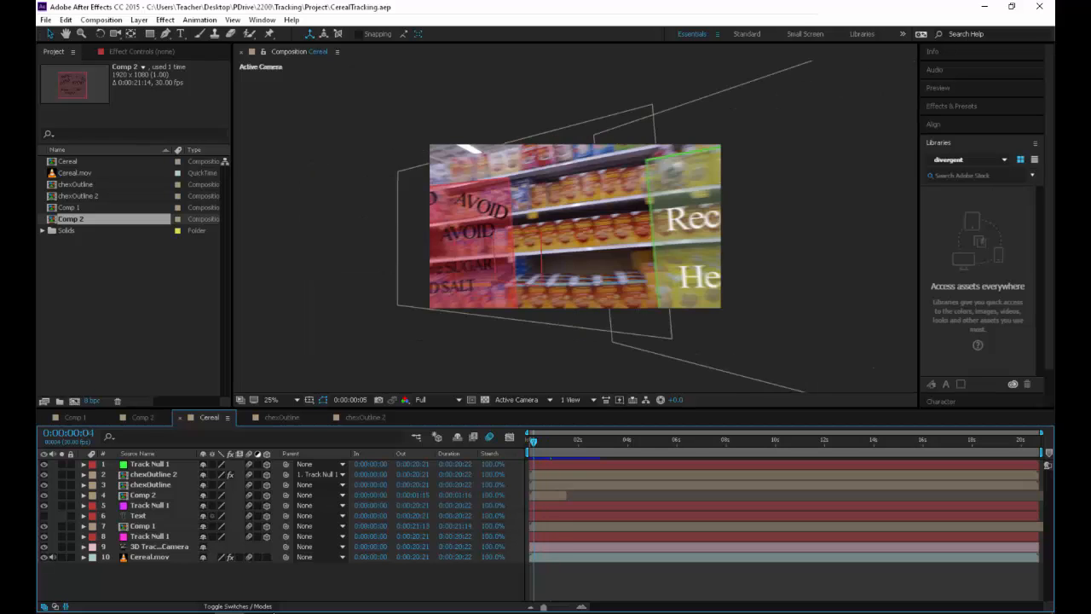
Play CerealTracking's Cereal composition from the first frame at 50% magnification
key("Home")
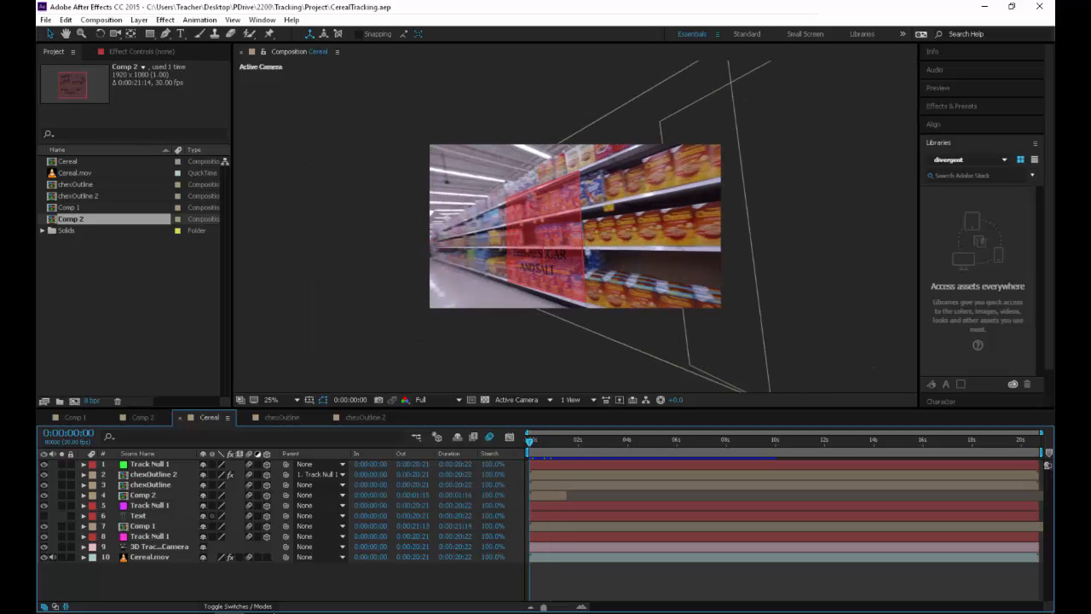
scroll(576, 226, "up", 2)
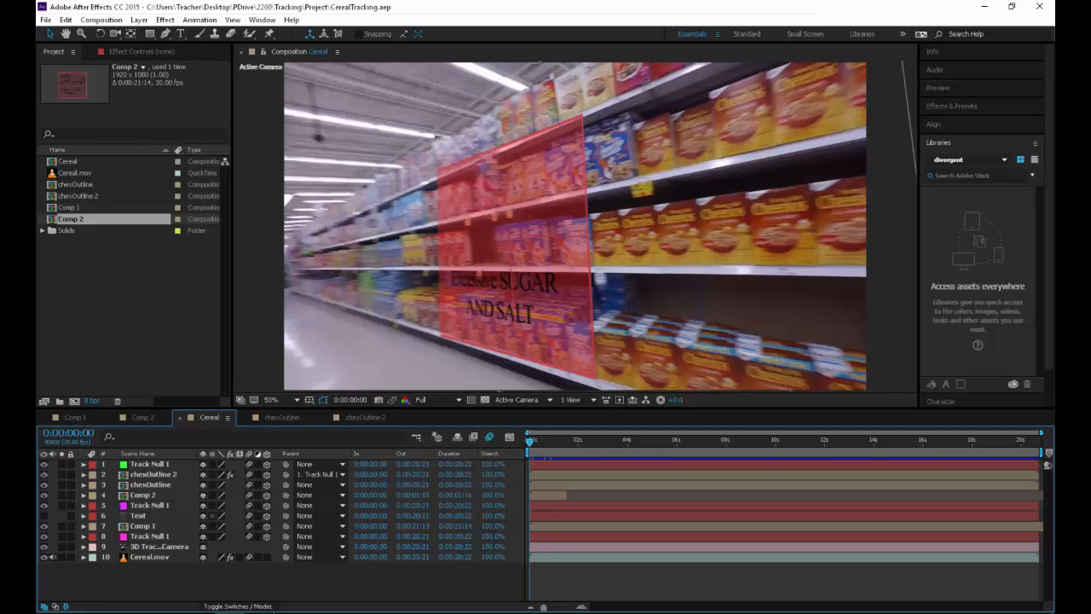
key("space")
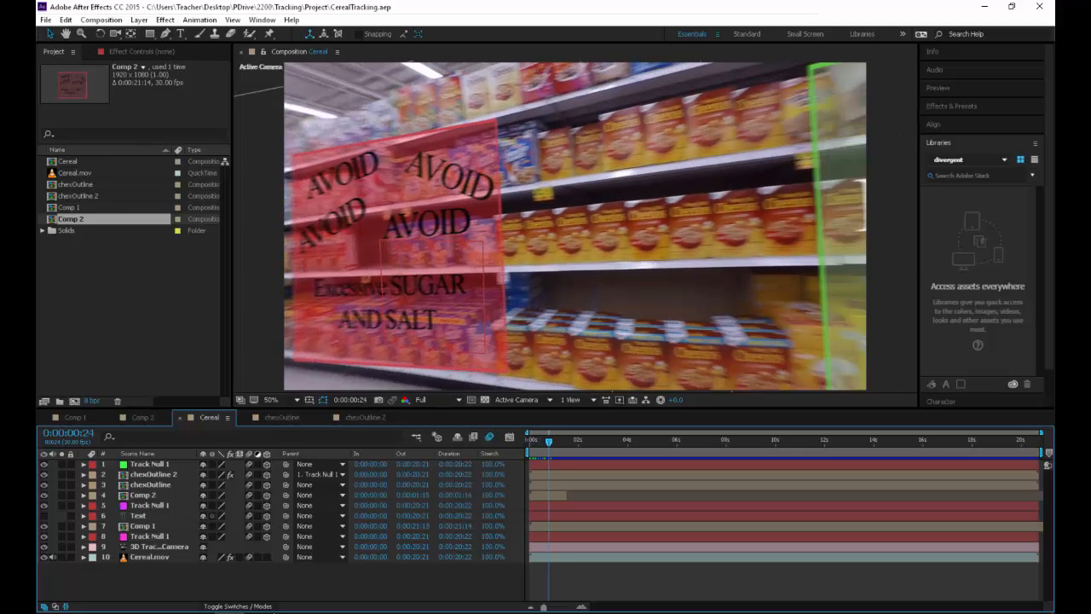
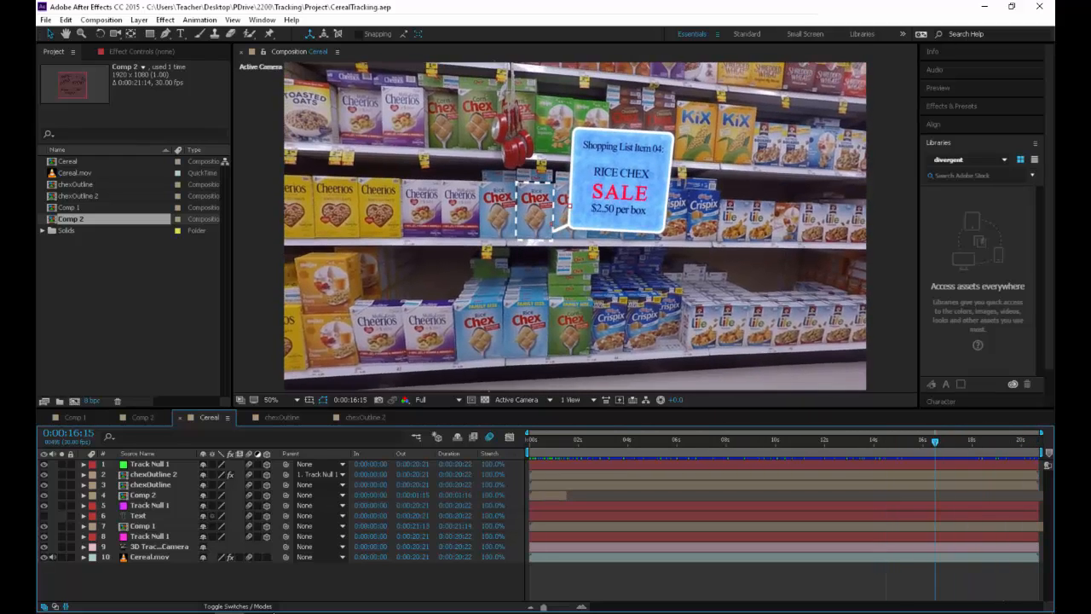
View the Cereal composition at 0:00:12:05 and open the recent project 2200_CerealTracking.aep
left_click_drag(936, 442, 828, 442)
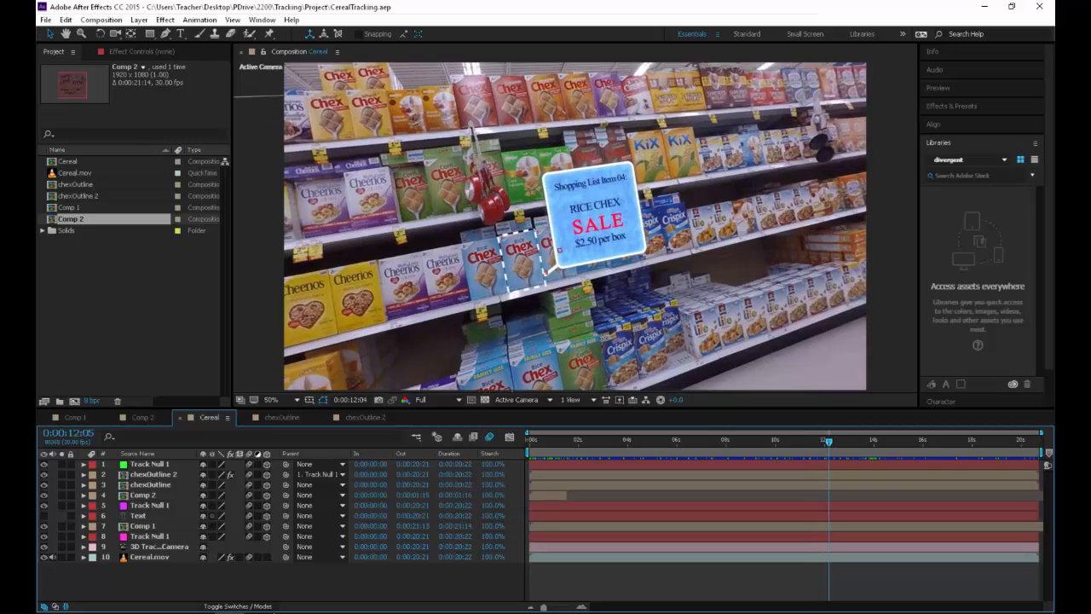
key("ctrl+o")
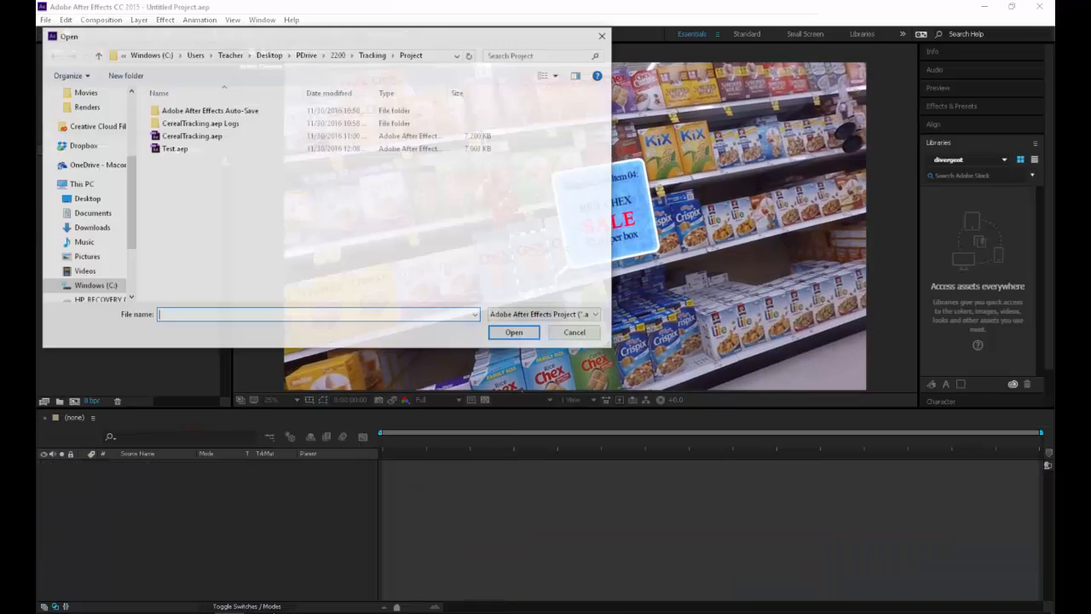
key("Escape")
left_click(45, 20)
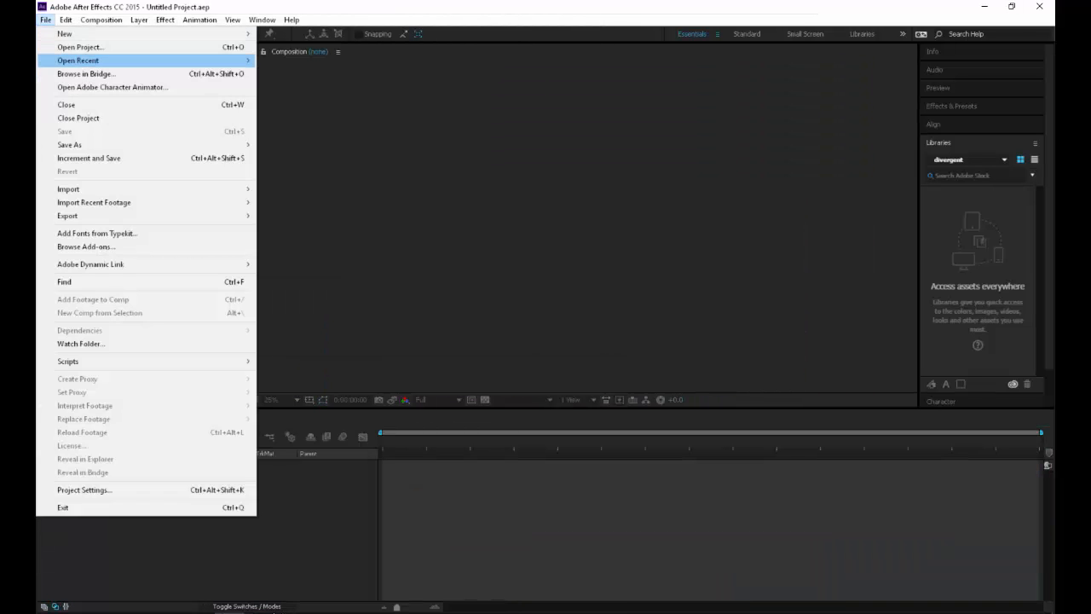
key("Right")
key("Down")
key("Down")
key("Return")
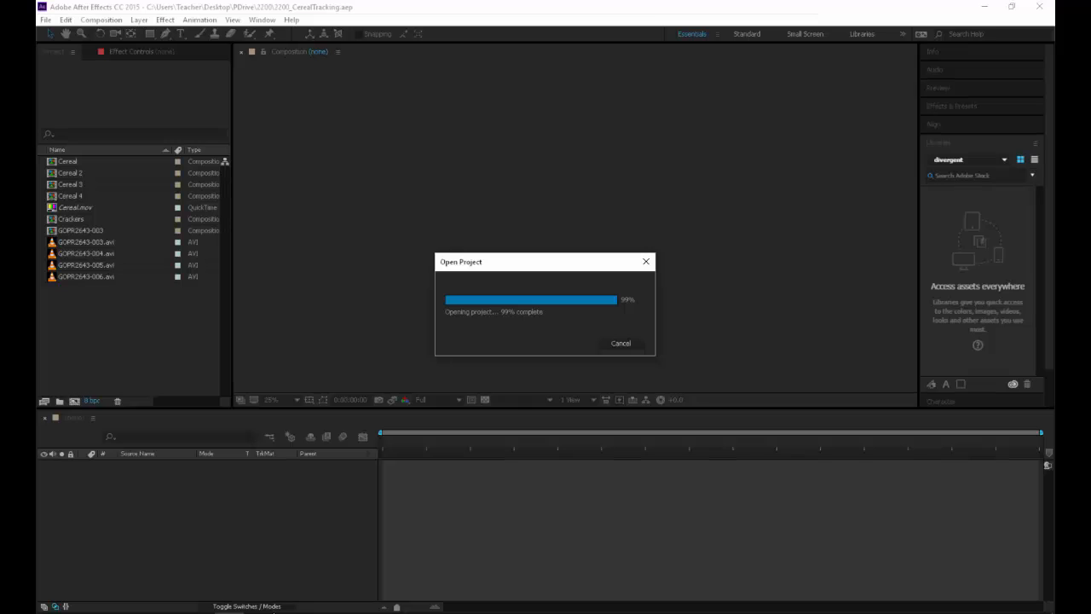
key("Return")
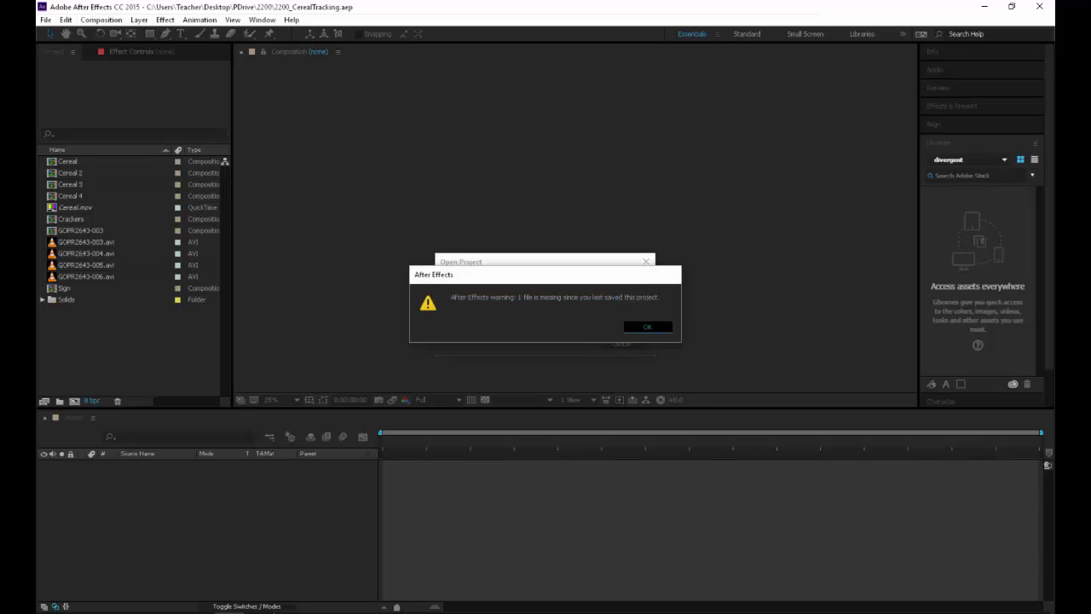
key("space")
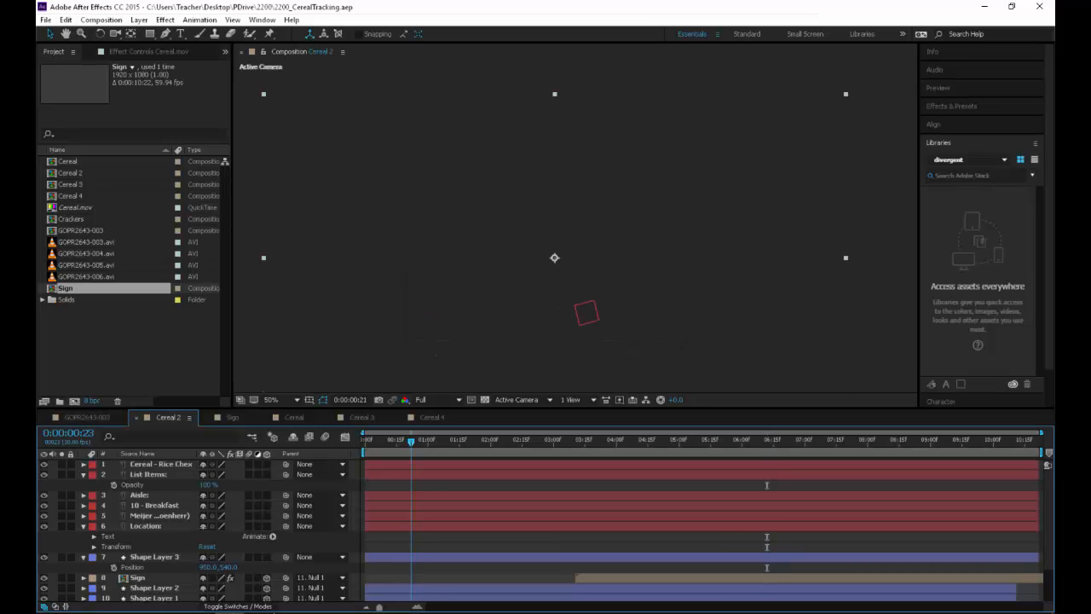
Try to reload the missing Cereal.mov footage from its original location
right_click(81, 209)
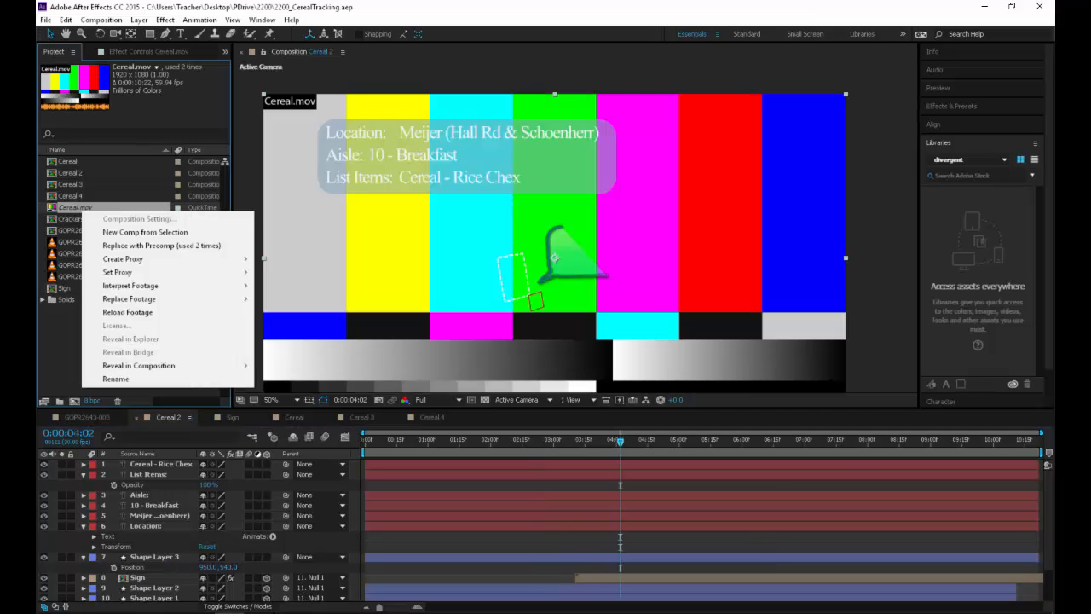
left_click(128, 312)
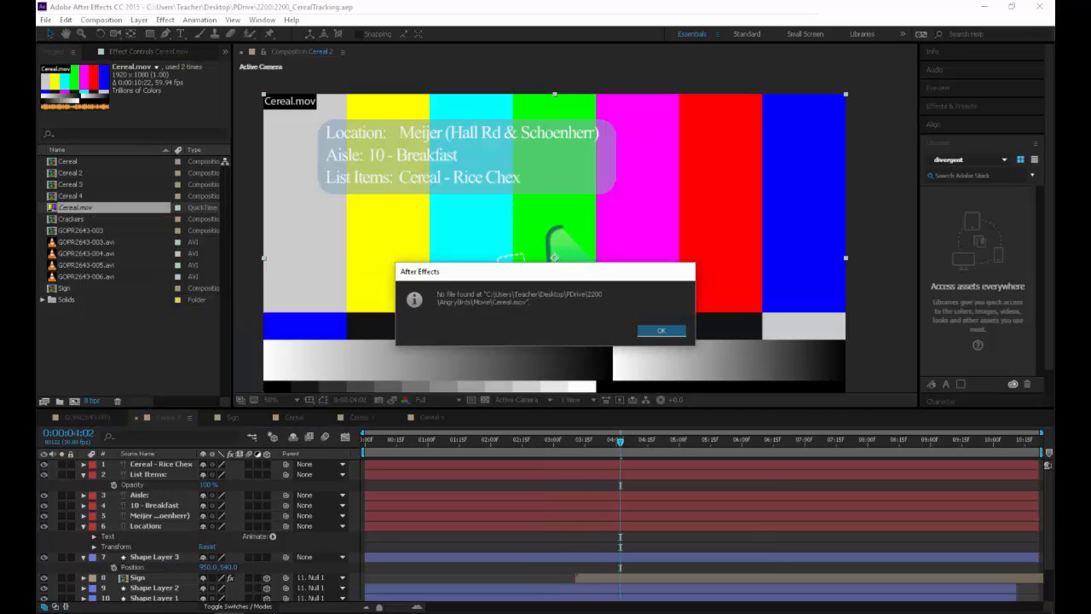
left_click(662, 331)
Replace the missing Cereal.mov footage with the Cereal.mov file stored inside the 2200 directory's Tracking folder
right_click(78, 208)
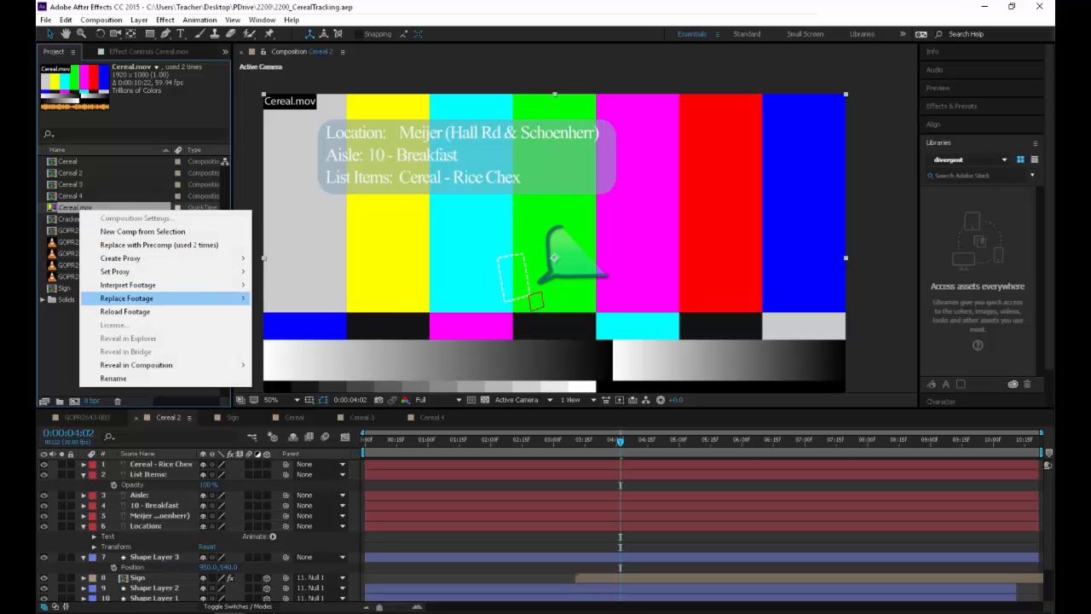
mouse_move(128, 298)
left_click(290, 298)
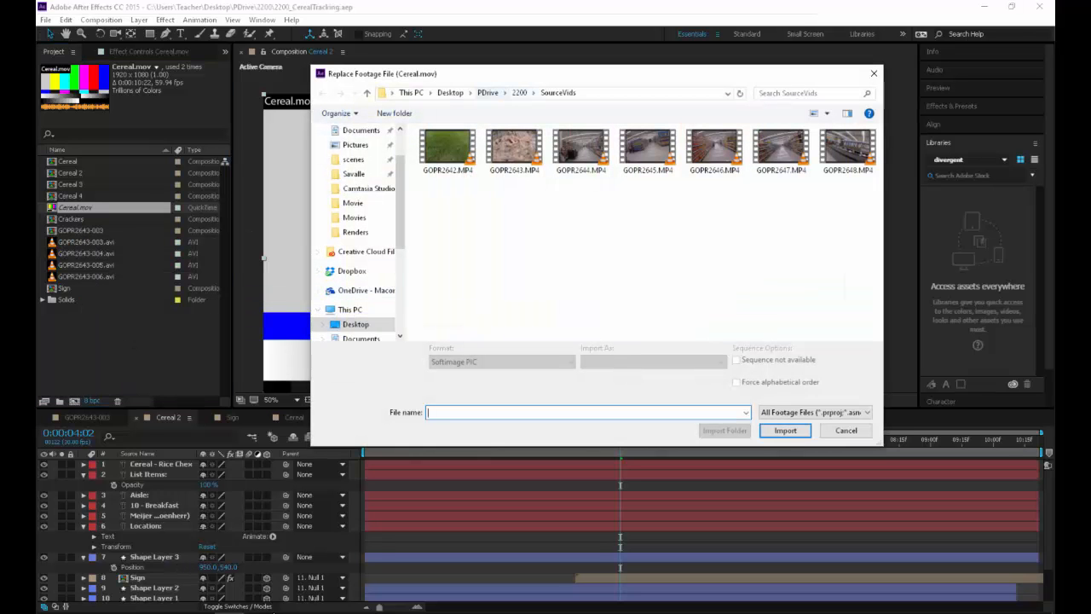
left_click(519, 93)
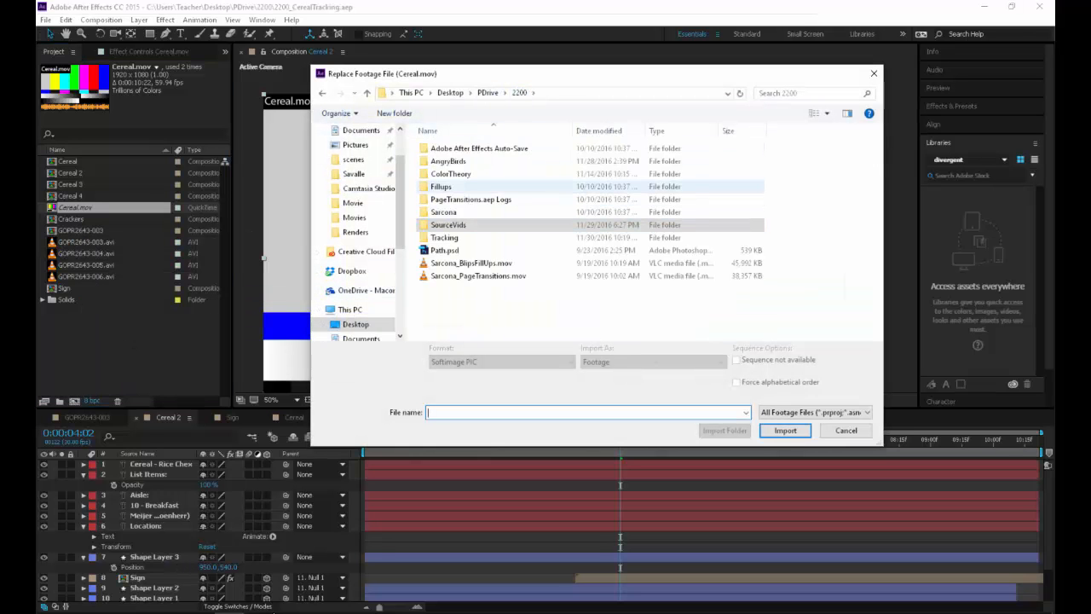
double_click(444, 238)
double_click(443, 148)
double_click(444, 149)
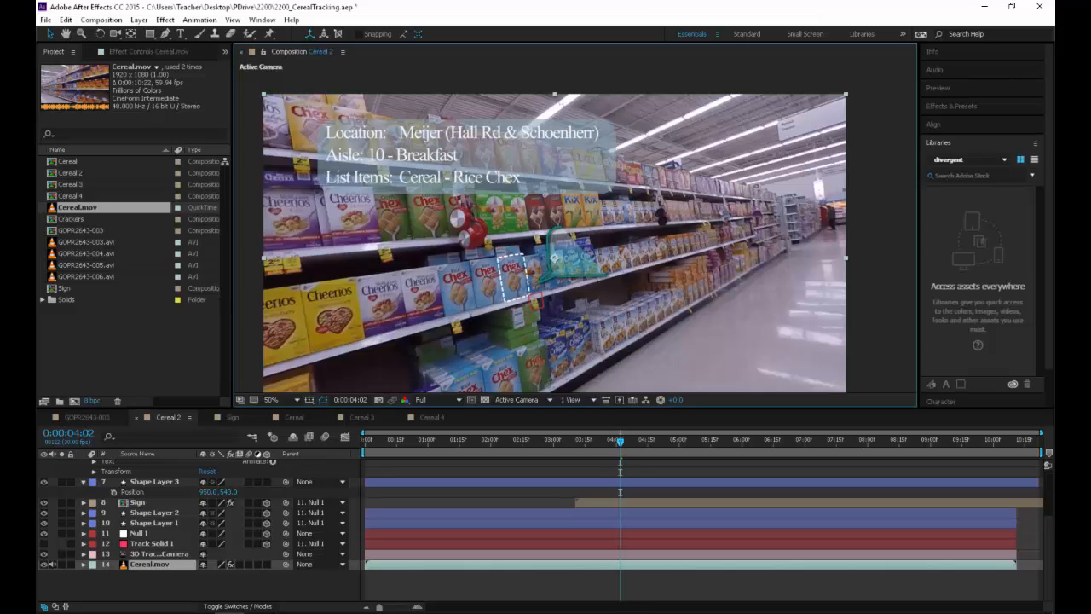
Play the Cereal 2 composition, replay it from the first frame, and reduce the magnification to 25%
key("space")
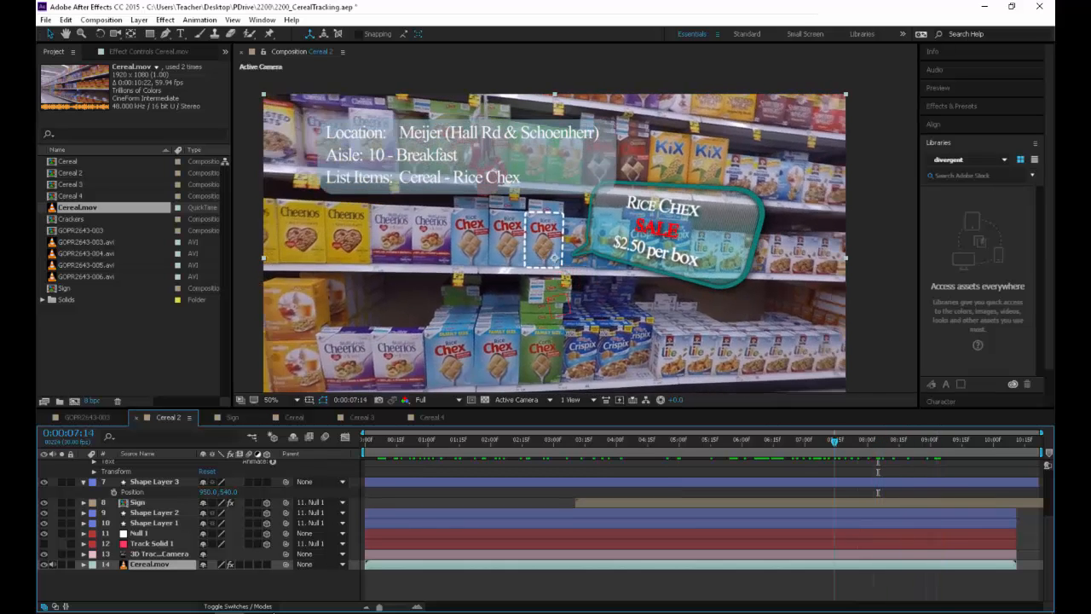
left_click_drag(835, 442, 365, 442)
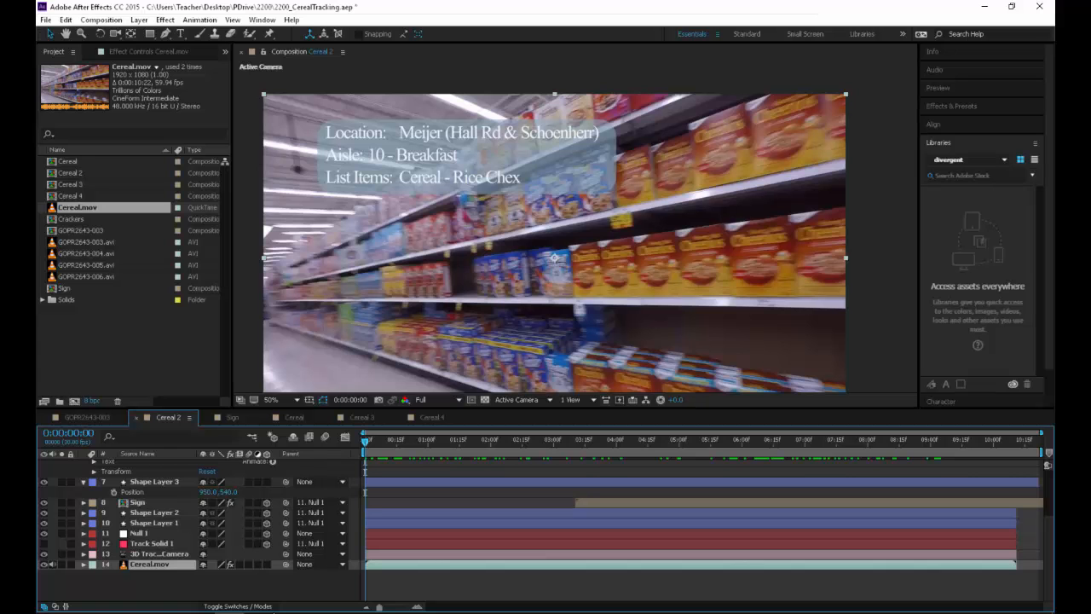
key("space")
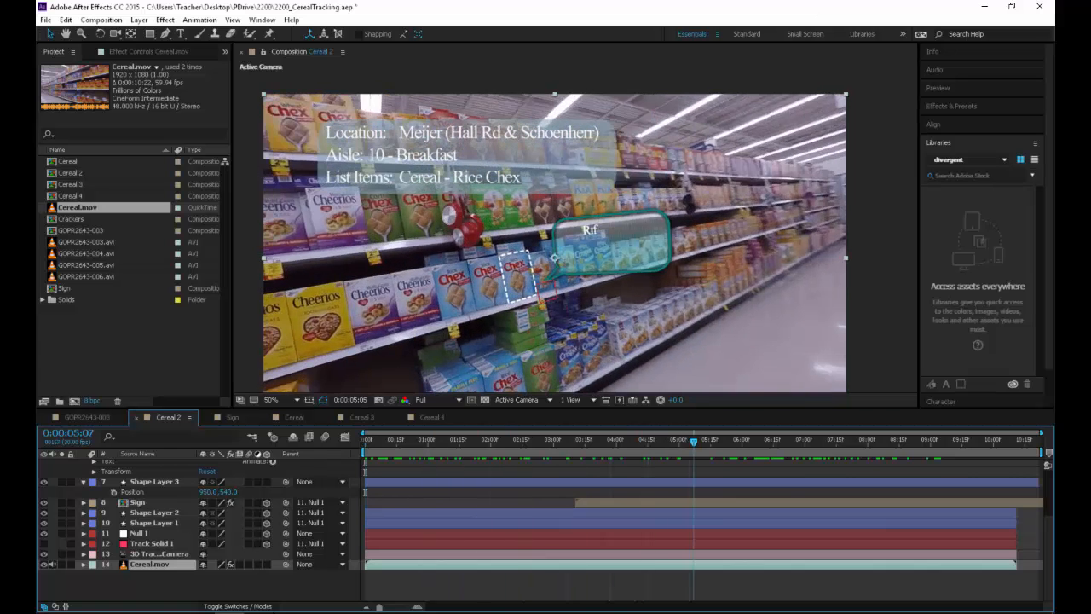
key("comma")
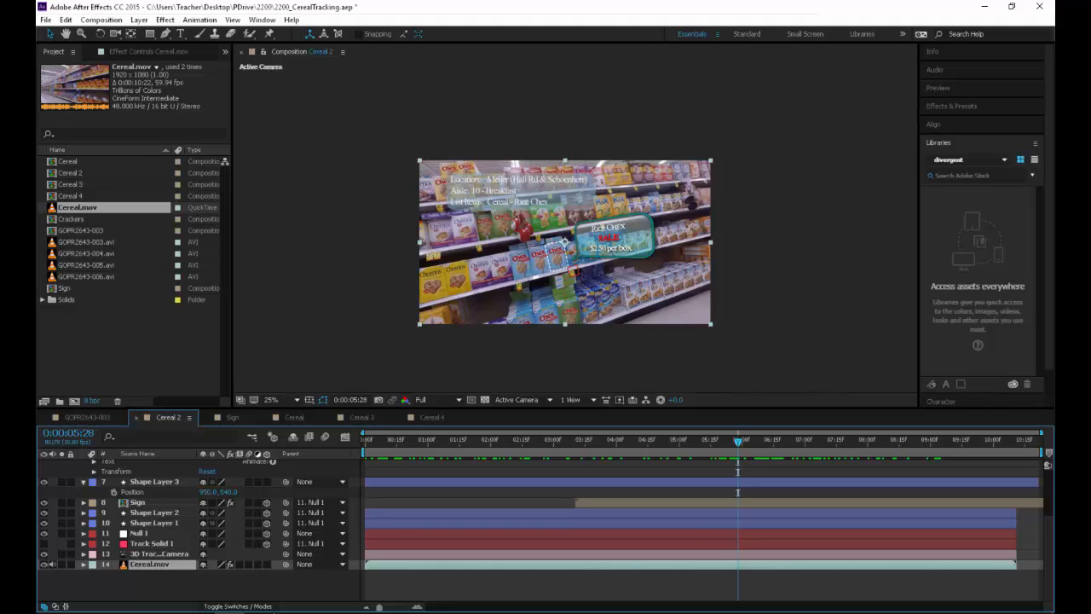
Save the 2200_CerealTracking.aep project with its relinked footage
key("ctrl+s")
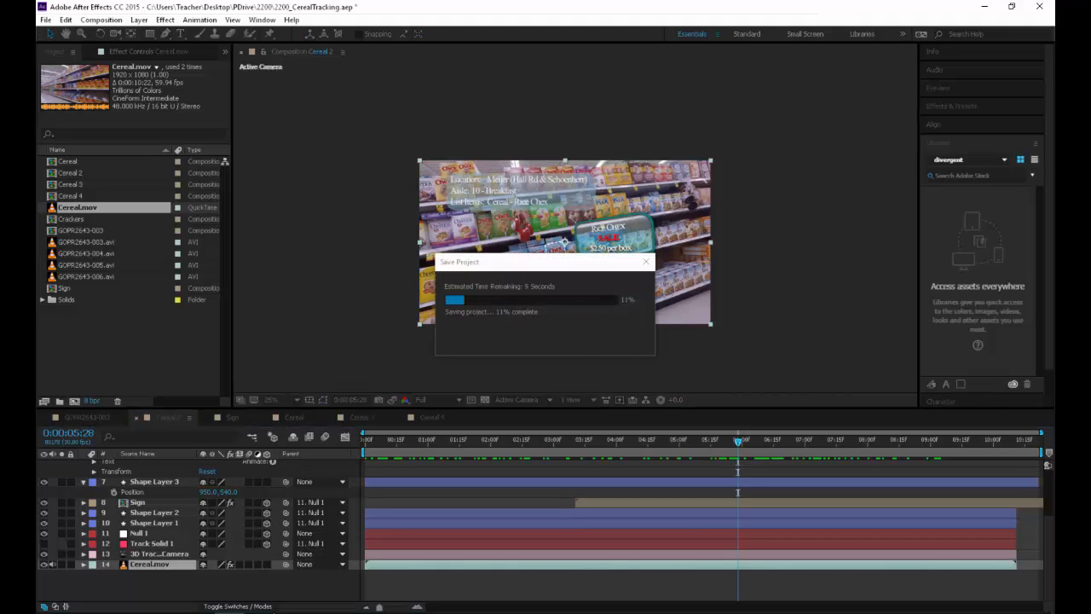
left_click(1006, 613)
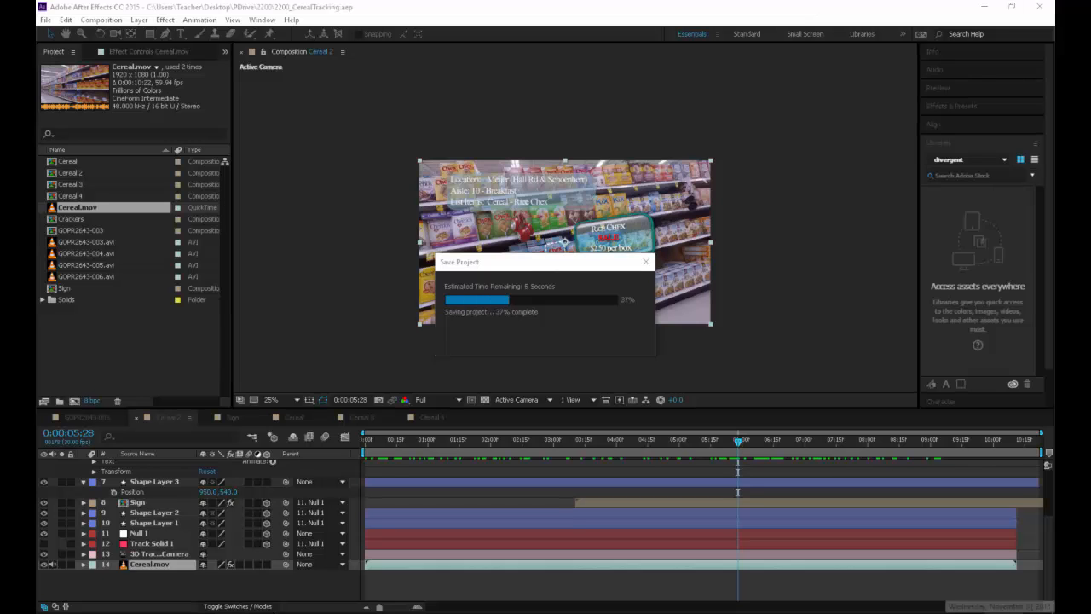